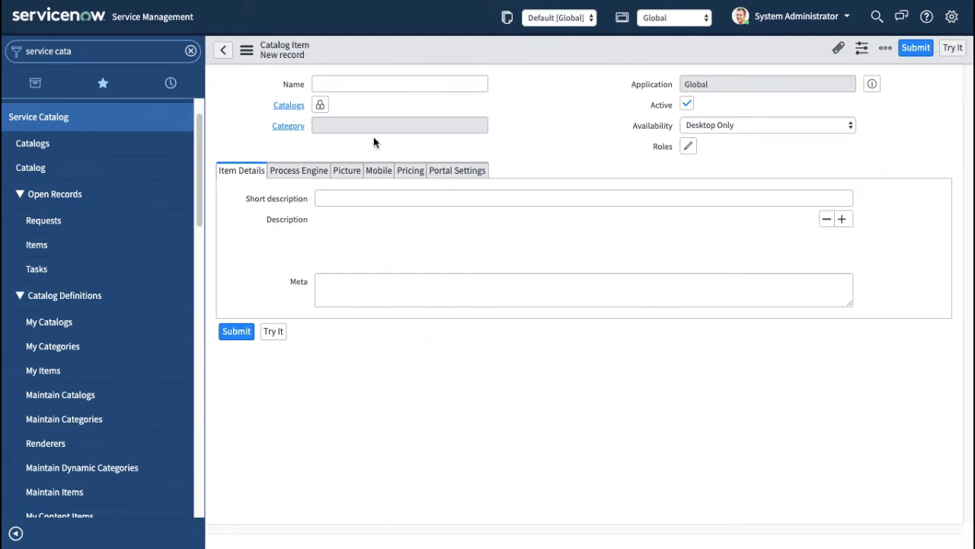
Name the new catalog item "Demo Approval Item".
{"action": "left_click", "coordinate": [384, 83]}
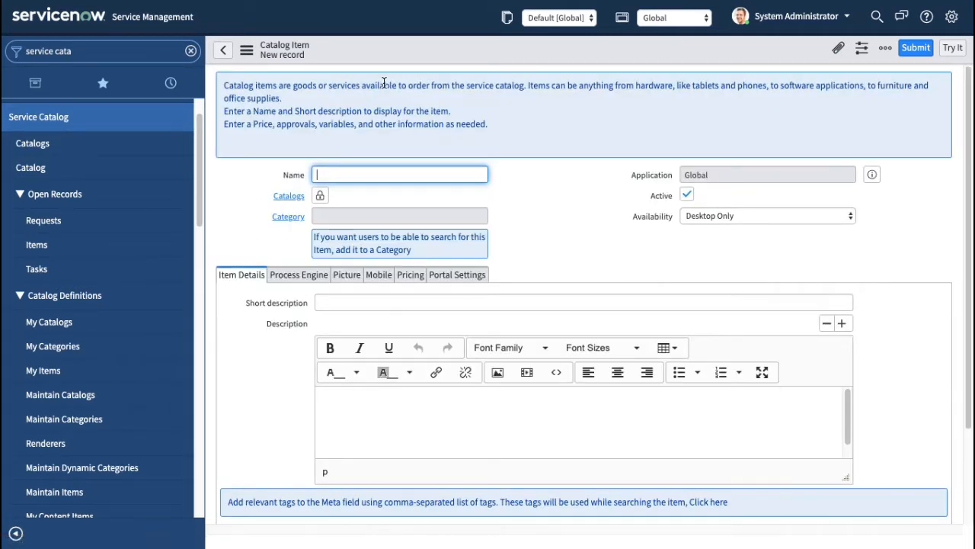
{"action": "left_click", "coordinate": [368, 170]}
{"action": "type", "text": "Demo Cal"}
{"action": "key", "text": "BackSpace"}
{"action": "key", "text": "BackSpace"}
{"action": "key", "text": "BackSpace"}
{"action": "type", "text": "Approval Cata"}
{"action": "key", "text": "BackSpace"}
{"action": "key", "text": "BackSpace"}
{"action": "key", "text": "BackSpace"}
{"action": "type", "text": "Item"}
{"action": "left_click", "coordinate": [549, 202]}
Assign the catalog item to the Technical Catalog and lock the catalog selection.
{"action": "left_click", "coordinate": [321, 196]}
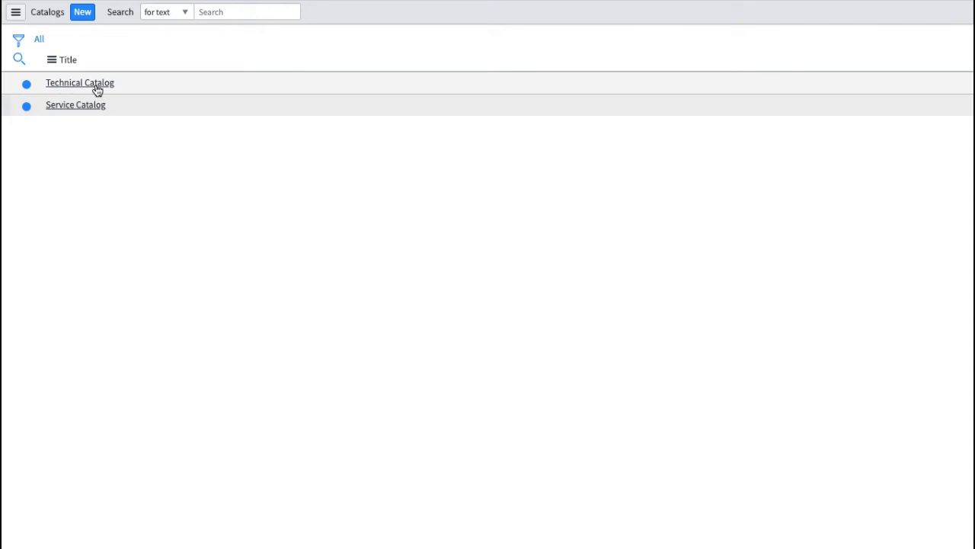
{"action": "left_click", "coordinate": [97, 85]}
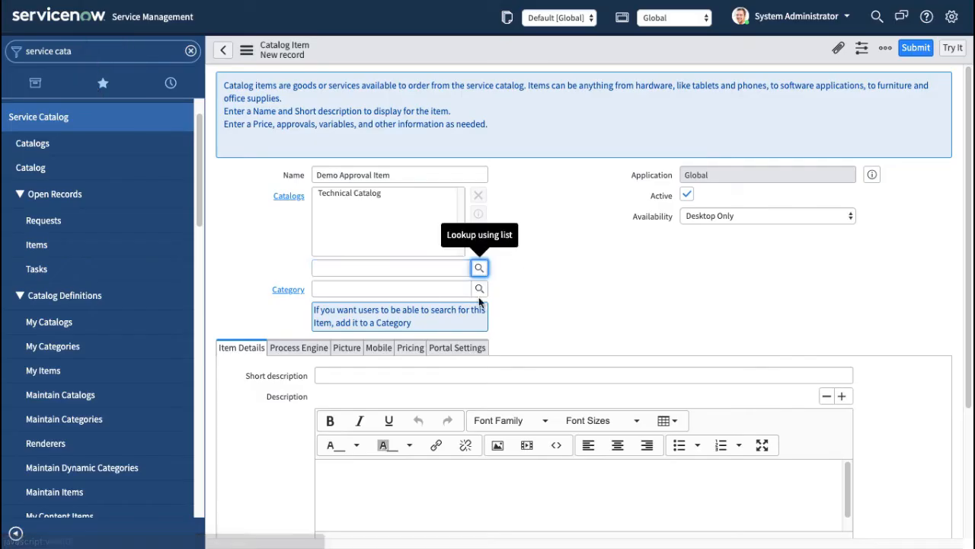
{"action": "left_click", "coordinate": [479, 242]}
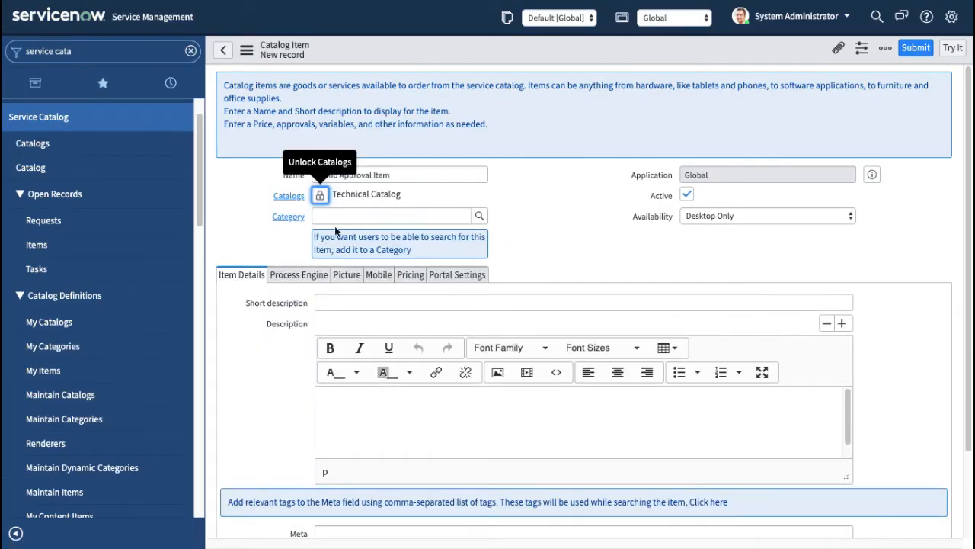
Set the item's category to Services and its availability to Desktop and Mobile.
{"action": "left_click", "coordinate": [479, 220]}
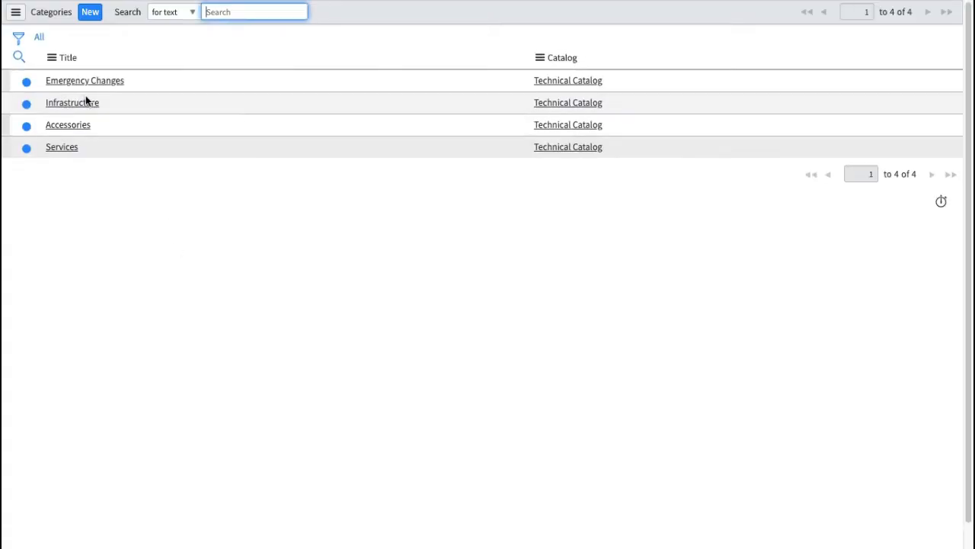
{"action": "left_click", "coordinate": [66, 148]}
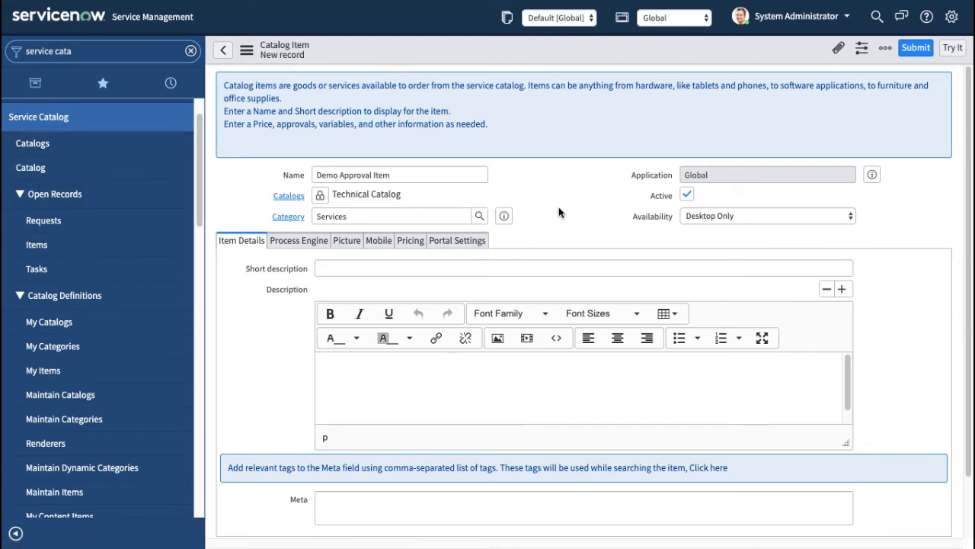
{"action": "left_click", "coordinate": [706, 221]}
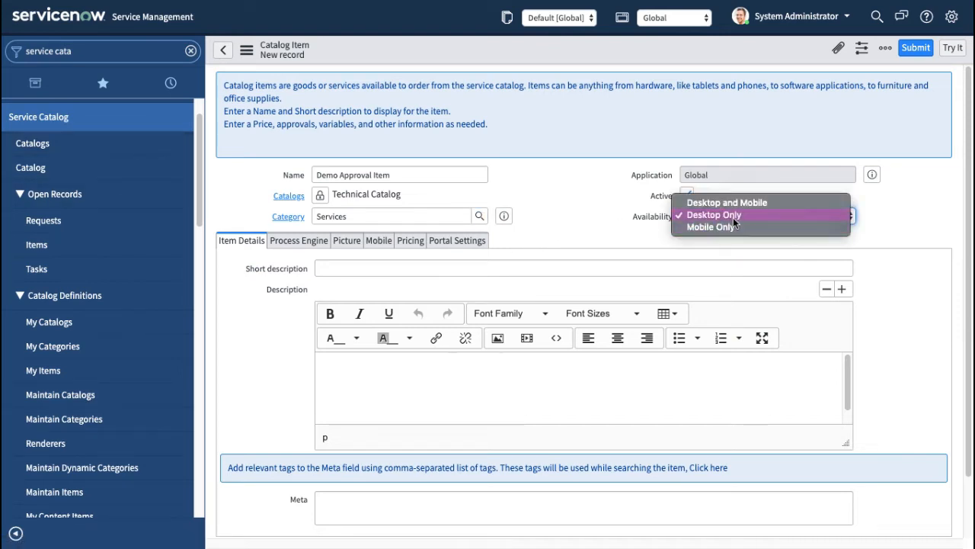
{"action": "left_click", "coordinate": [695, 204]}
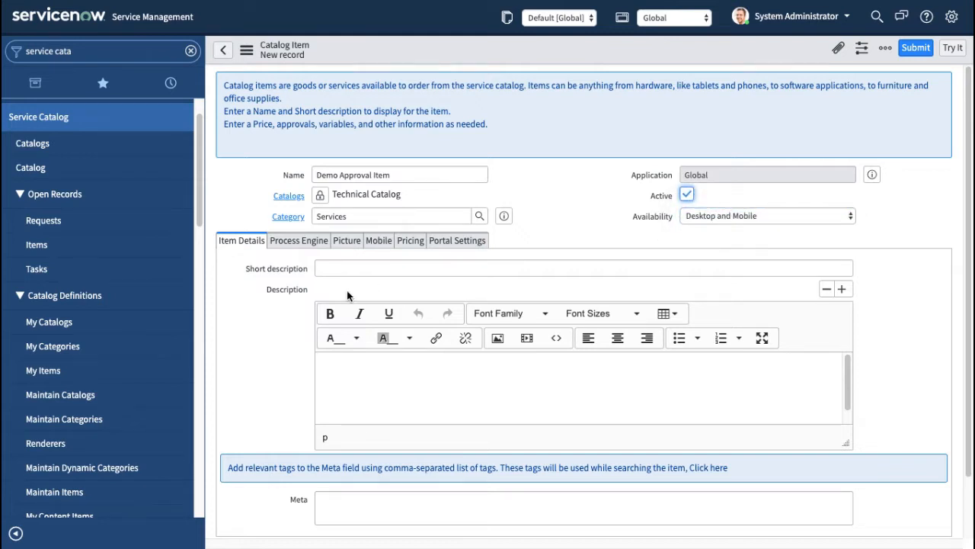
Enter "Finance Portal Access Request" as the item's short description.
{"action": "left_click", "coordinate": [366, 268]}
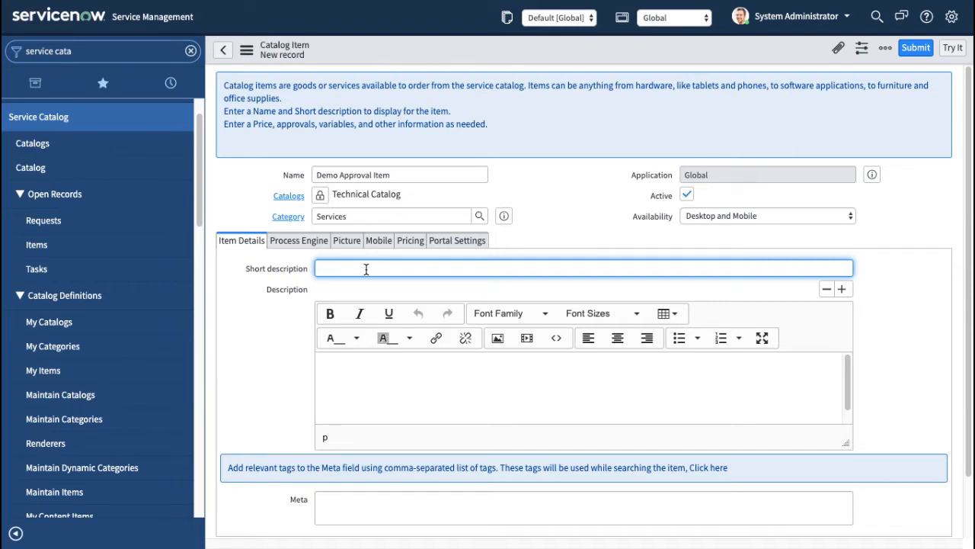
{"action": "type", "text": "Finance Access Request"}
{"action": "left_click", "coordinate": [544, 200]}
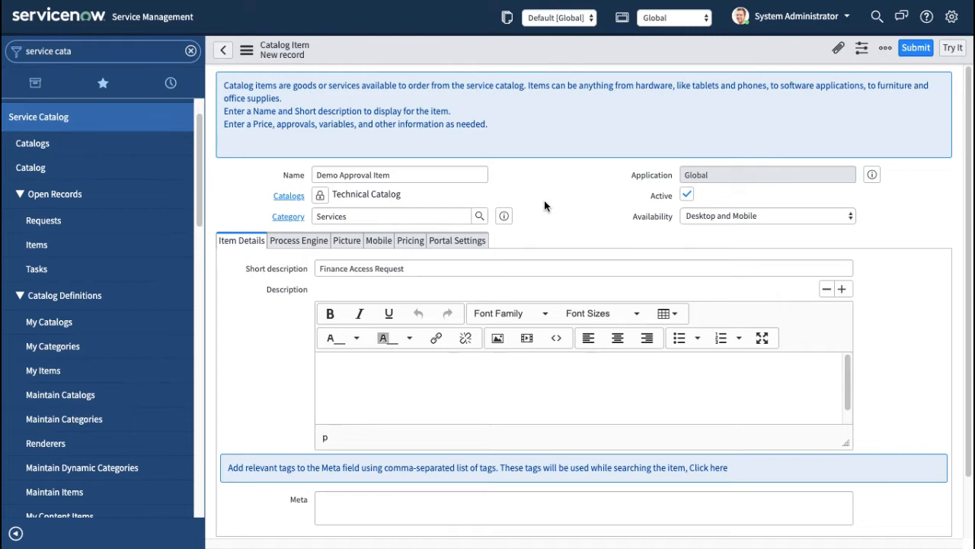
{"action": "left_click", "coordinate": [352, 269]}
{"action": "type", "text": "PO"}
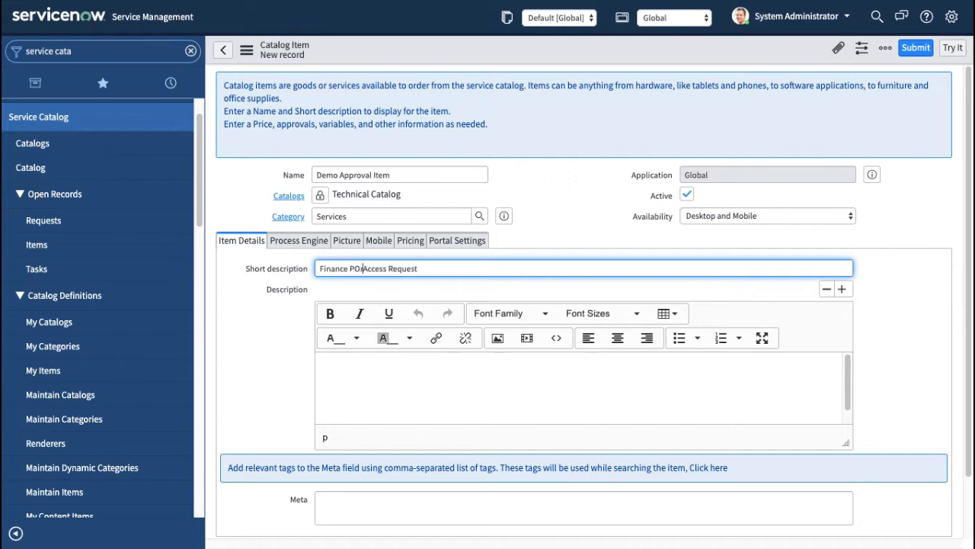
{"action": "key", "text": "BackSpace"}
{"action": "type", "text": "ortal"}
{"action": "left_click", "coordinate": [546, 219]}
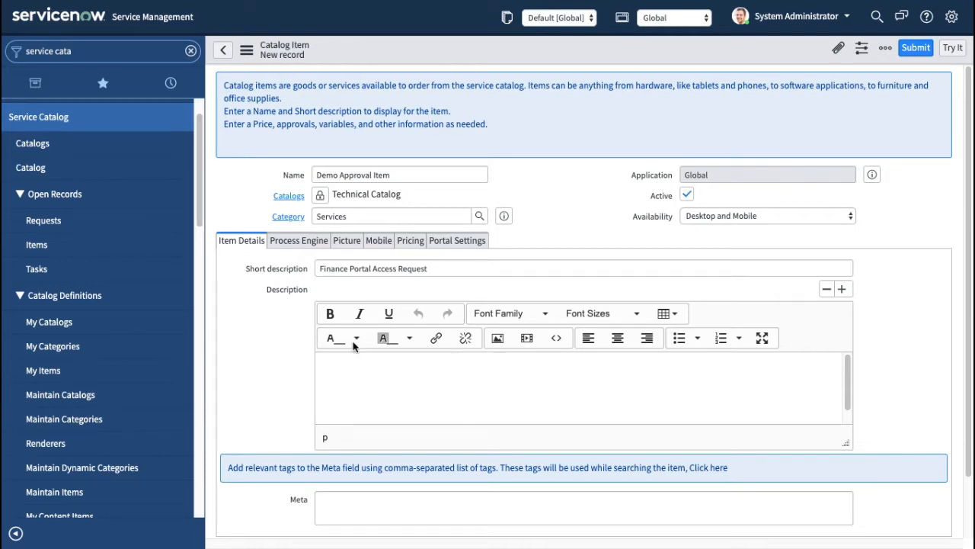
Copy the short description into the item's description and extend it to "Finance Portal Access Request Description".
{"action": "left_click", "coordinate": [356, 373]}
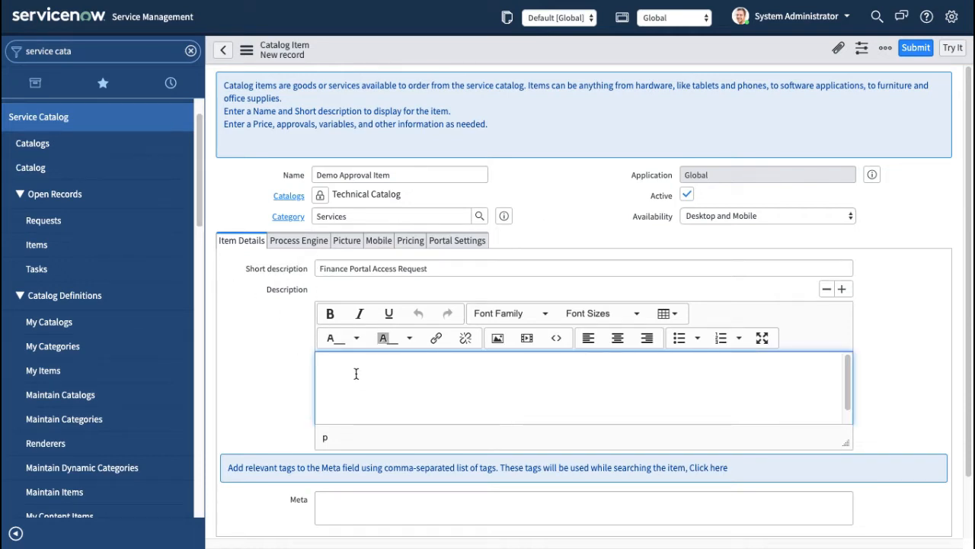
{"action": "left_click", "coordinate": [435, 268]}
{"action": "left_click", "coordinate": [418, 271]}
{"action": "left_click_drag", "start_coordinate": [418, 270], "coordinate": [288, 276]}
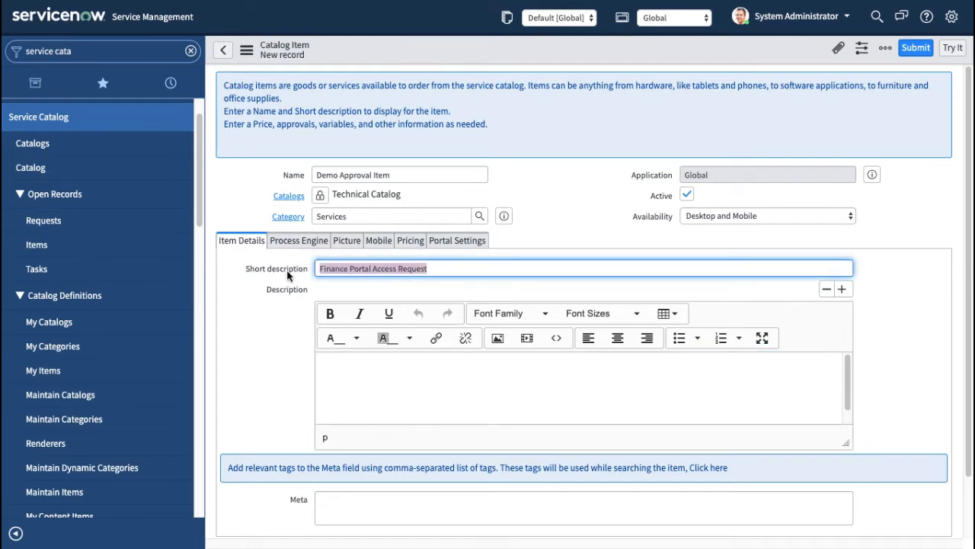
{"action": "key", "text": "ctrl+c"}
{"action": "left_click", "coordinate": [381, 365]}
{"action": "key", "text": "ctrl+v"}
{"action": "type", "text": "De"}
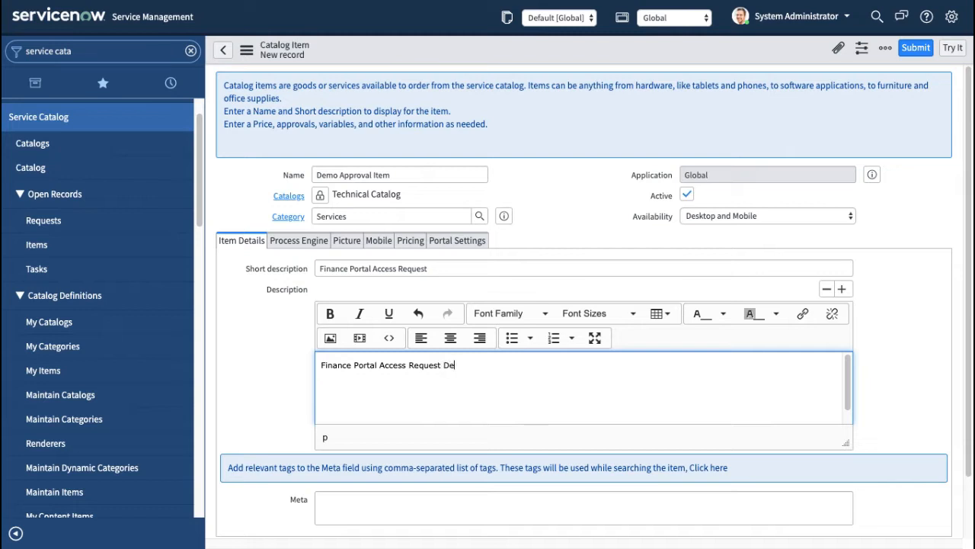
{"action": "type", "text": "scription"}
{"action": "left_click", "coordinate": [569, 216]}
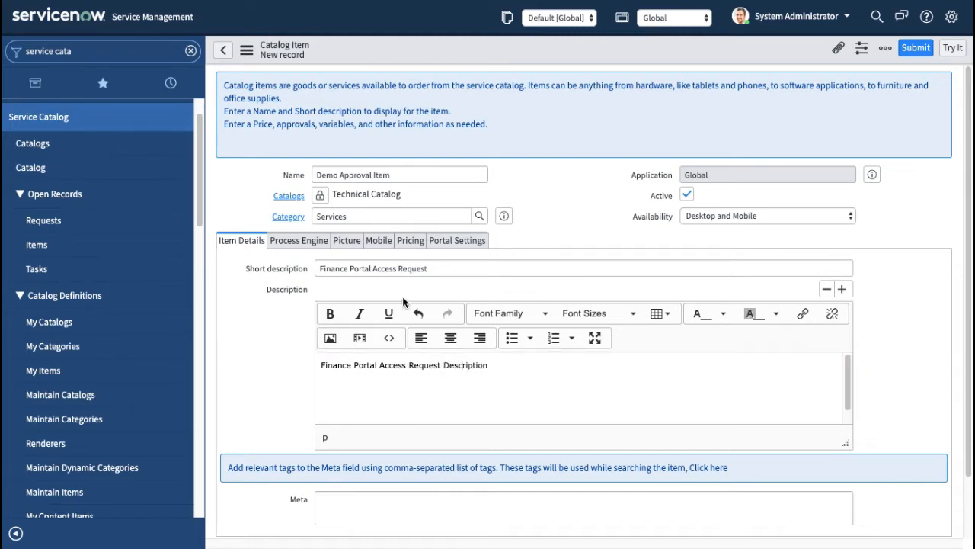
Review the catalog item's process engine, picture, mobile and pricing settings, including the mobile picture type options.
{"action": "scroll", "coordinate": [300, 305], "scroll_direction": "down", "scroll_amount": 1}
{"action": "scroll", "coordinate": [300, 305], "scroll_direction": "up", "scroll_amount": 1}
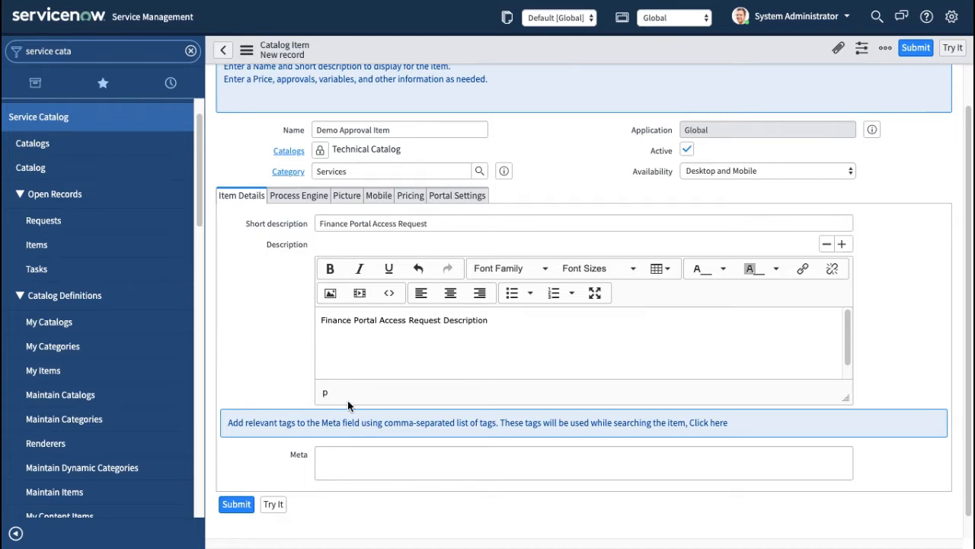
{"action": "left_click", "coordinate": [298, 197]}
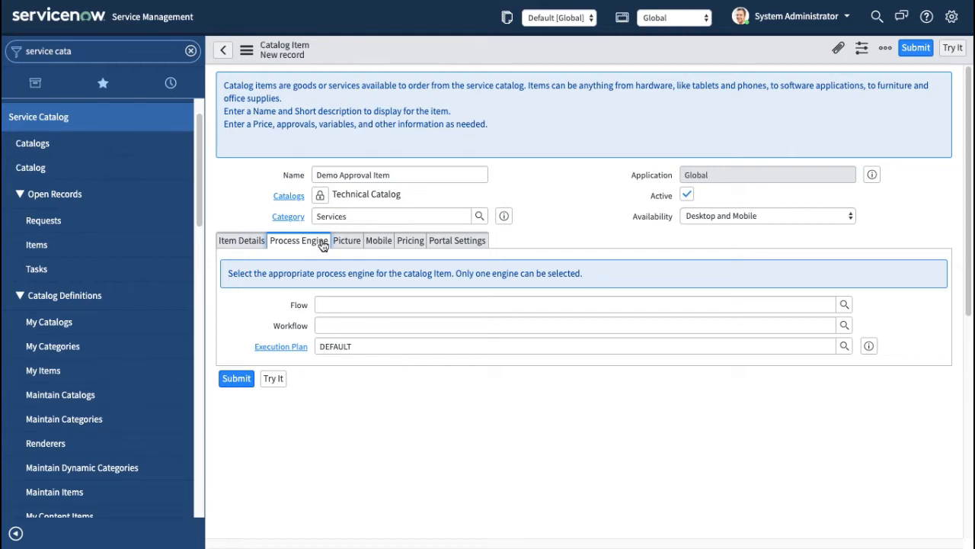
{"action": "left_click", "coordinate": [348, 245]}
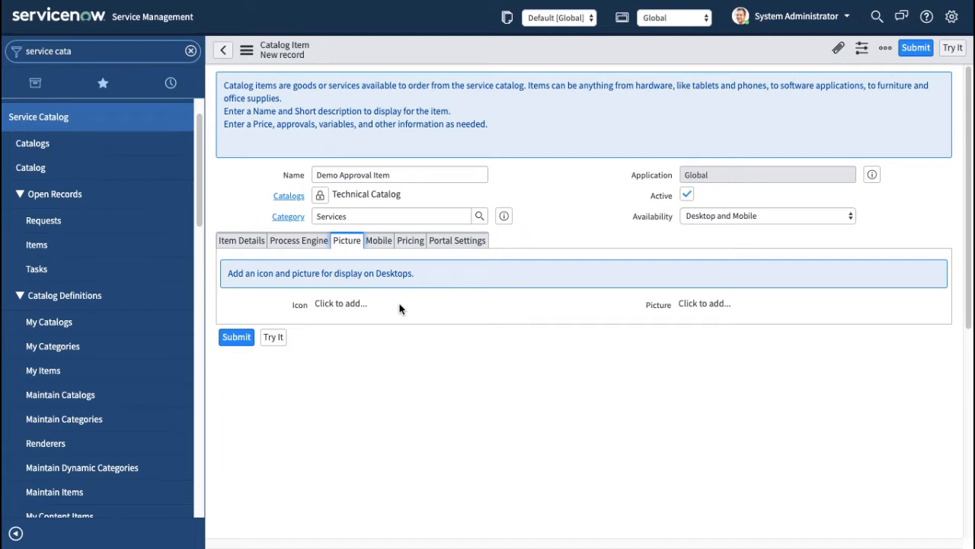
{"action": "left_click", "coordinate": [381, 241]}
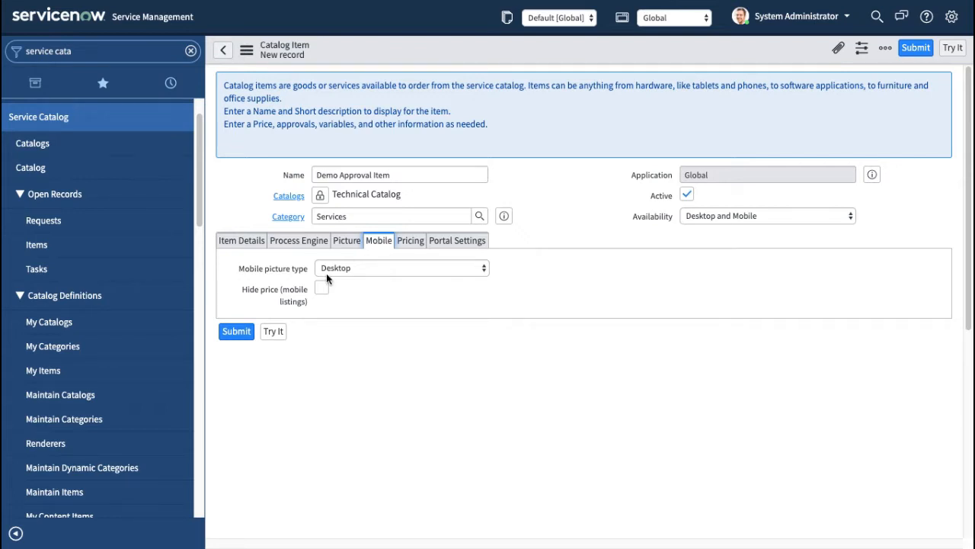
{"action": "left_click", "coordinate": [366, 272]}
{"action": "left_click", "coordinate": [526, 294]}
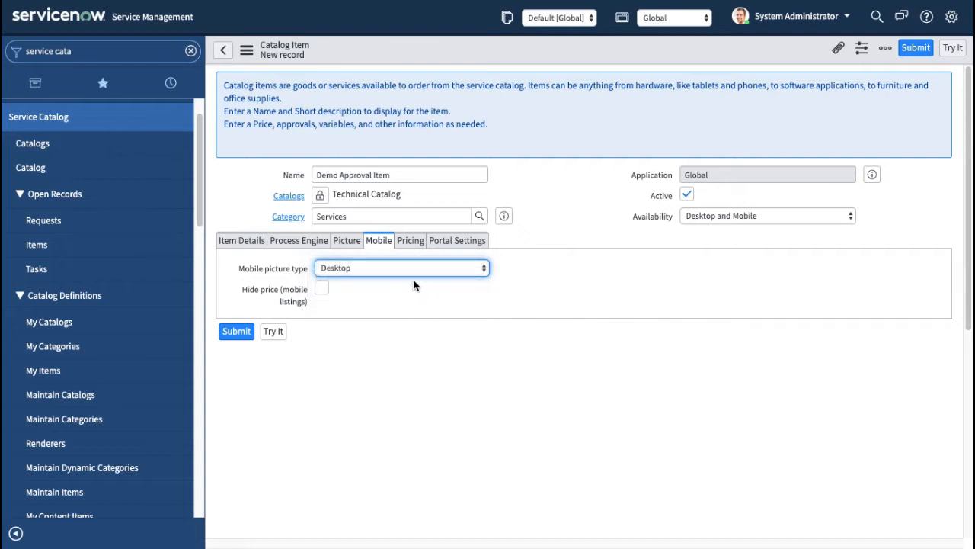
{"action": "left_click", "coordinate": [411, 243]}
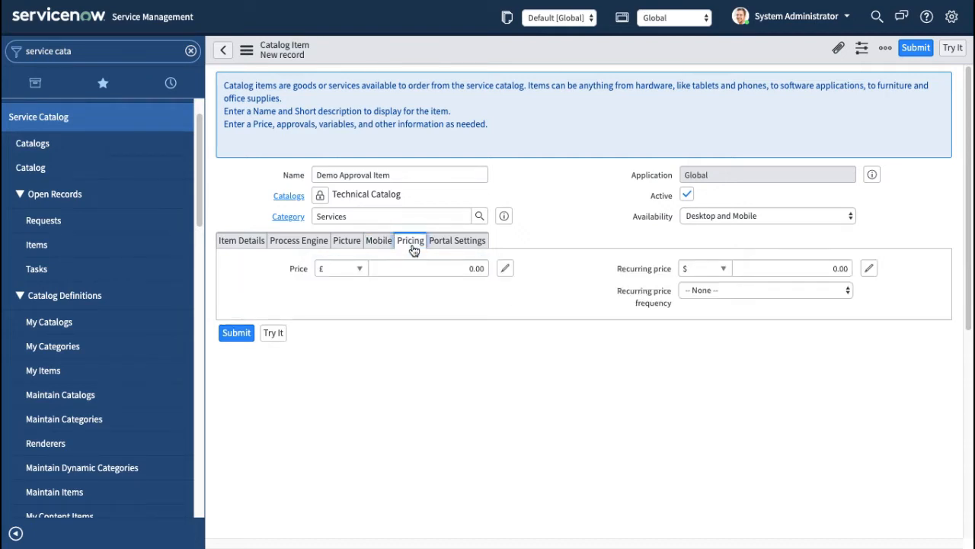
Set the request method in the item's portal settings to Submit.
{"action": "left_click", "coordinate": [459, 249]}
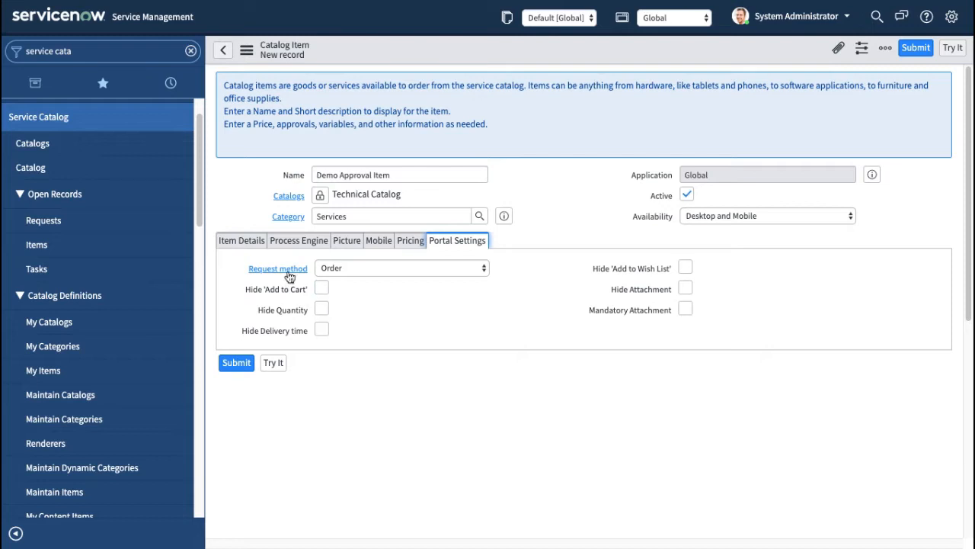
{"action": "left_click", "coordinate": [372, 270]}
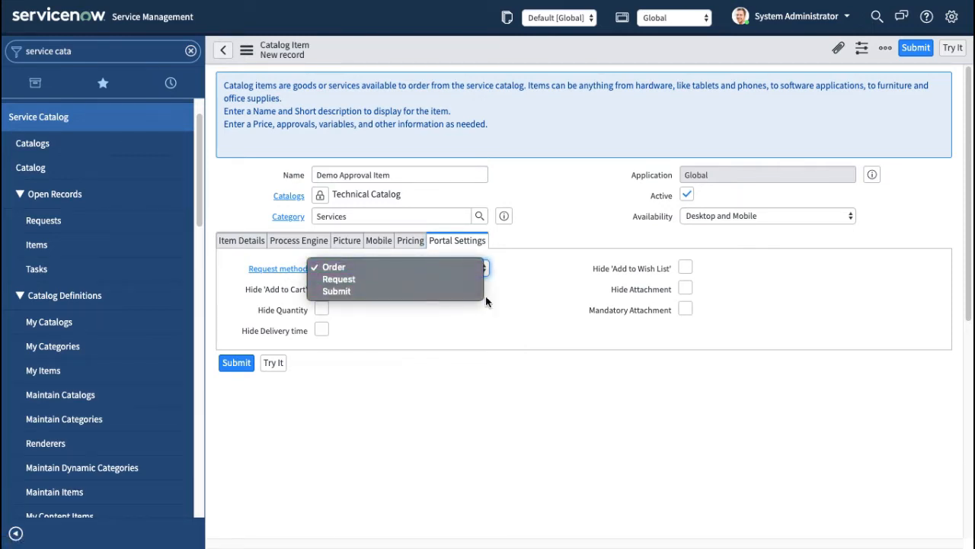
{"action": "left_click", "coordinate": [540, 245]}
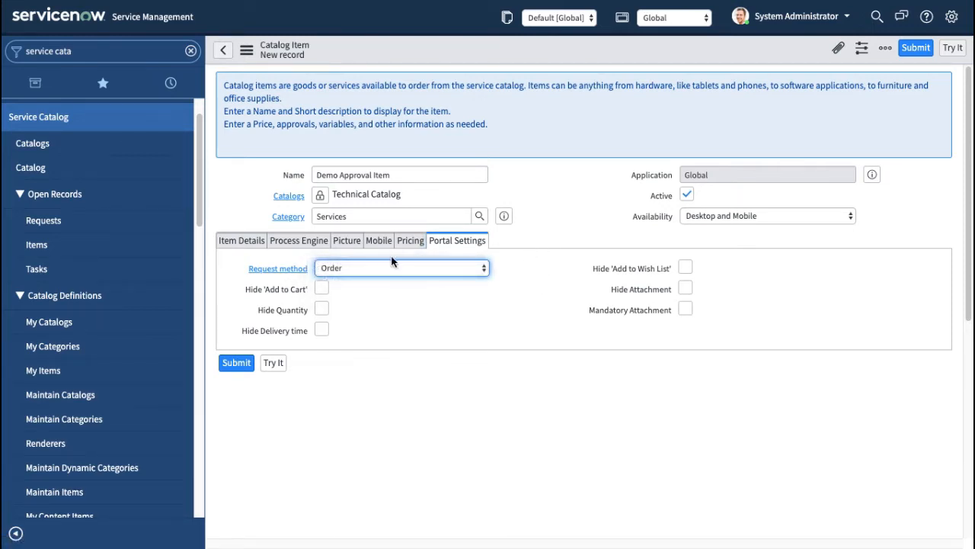
{"action": "left_click", "coordinate": [354, 266]}
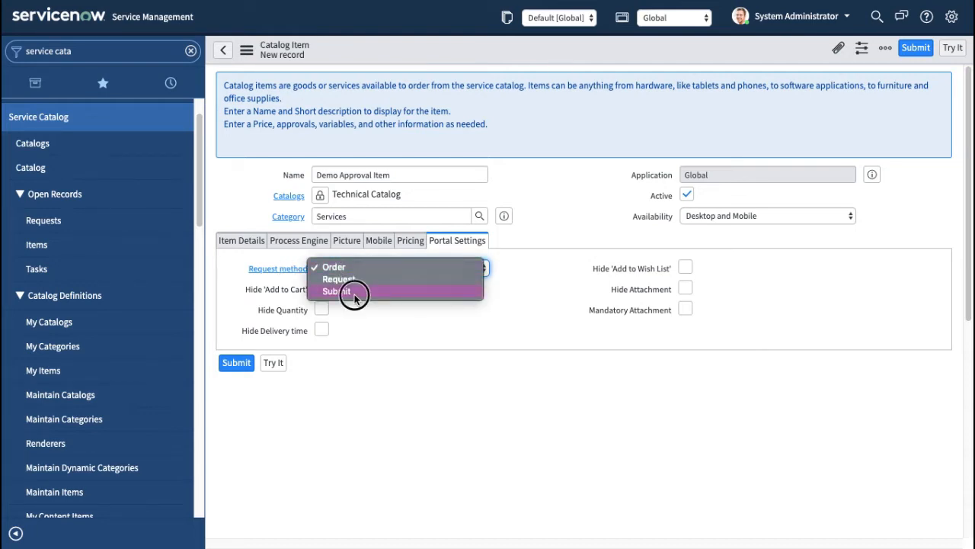
{"action": "left_click", "coordinate": [354, 294]}
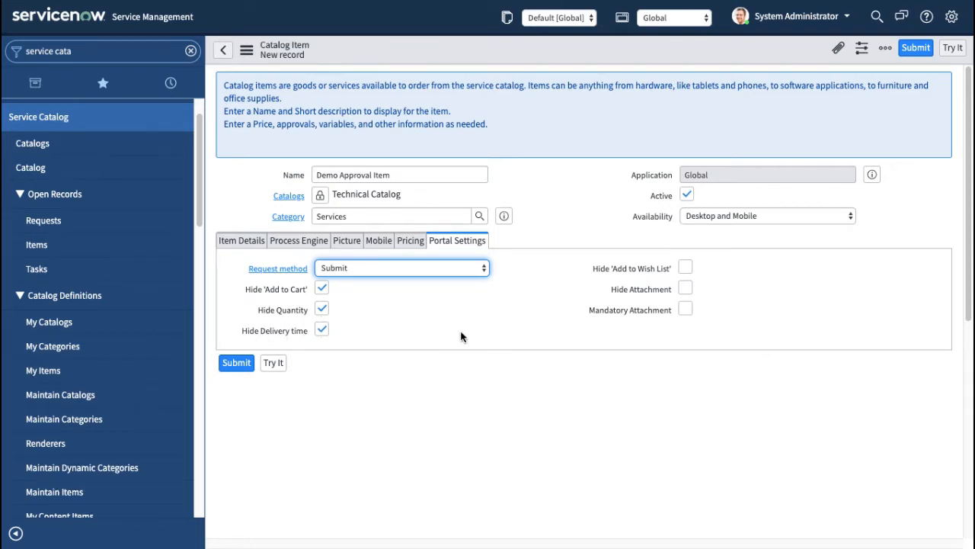
Enable Hide 'Add to Wish List' for the item and save the new record without leaving the form.
{"action": "left_click", "coordinate": [685, 268]}
{"action": "scroll", "coordinate": [625, 296], "scroll_direction": "down", "scroll_amount": 1}
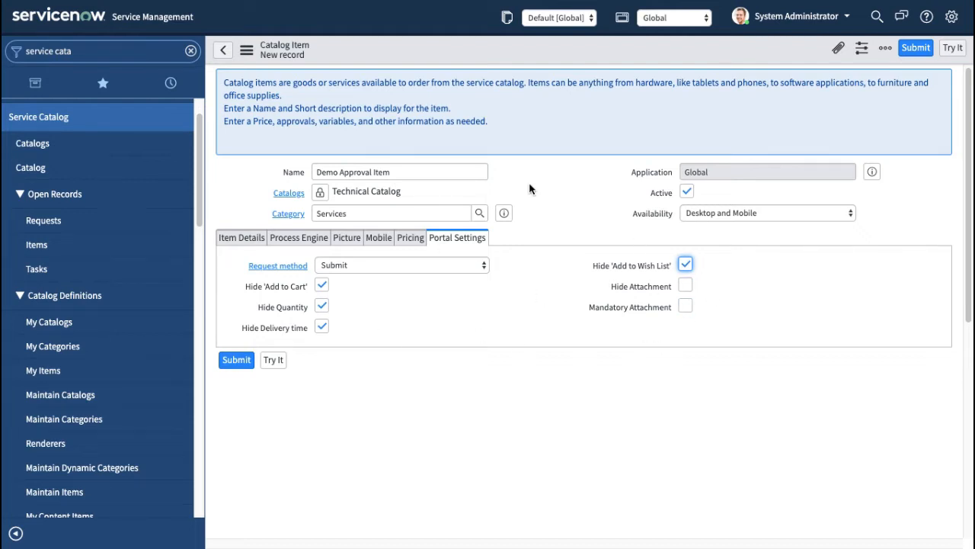
{"action": "right_click", "coordinate": [518, 57]}
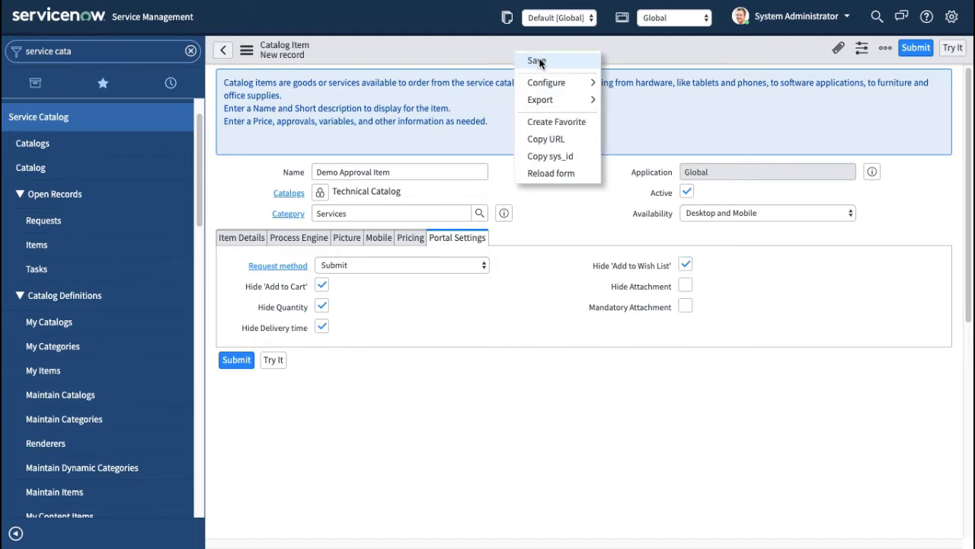
{"action": "left_click", "coordinate": [536, 61]}
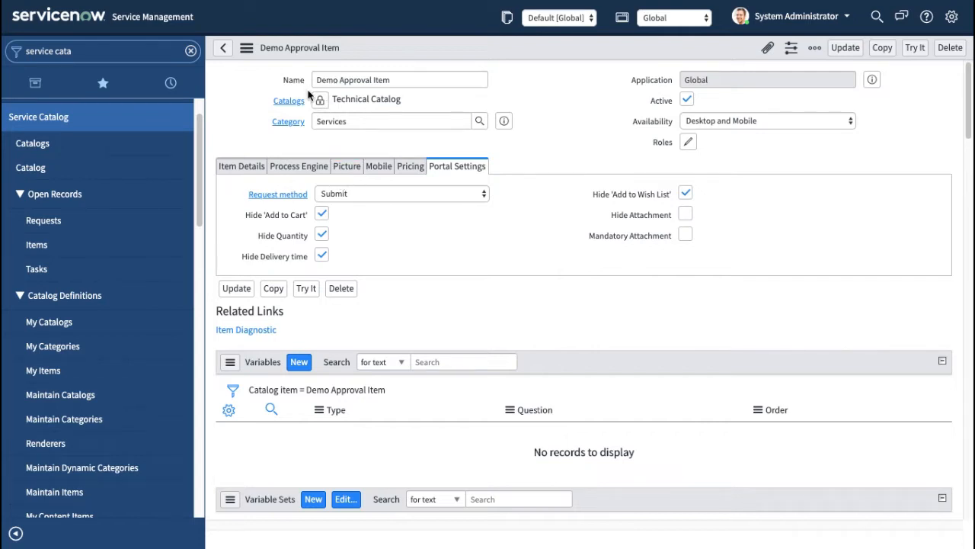
Rename the catalog item as "Finance Portal Access Request".
{"action": "left_click", "coordinate": [385, 170]}
{"action": "left_click_drag", "start_coordinate": [409, 170], "coordinate": [265, 175]}
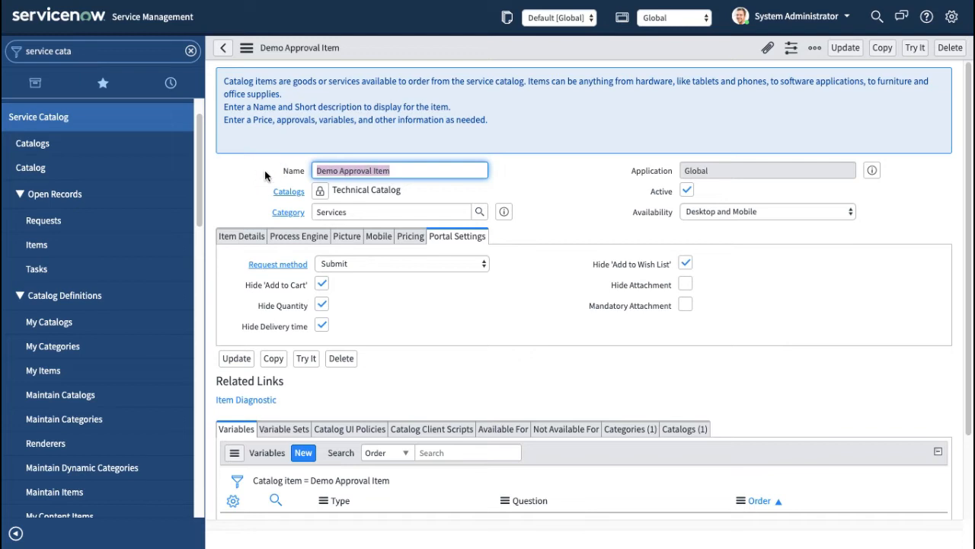
{"action": "type", "text": "Fin"}
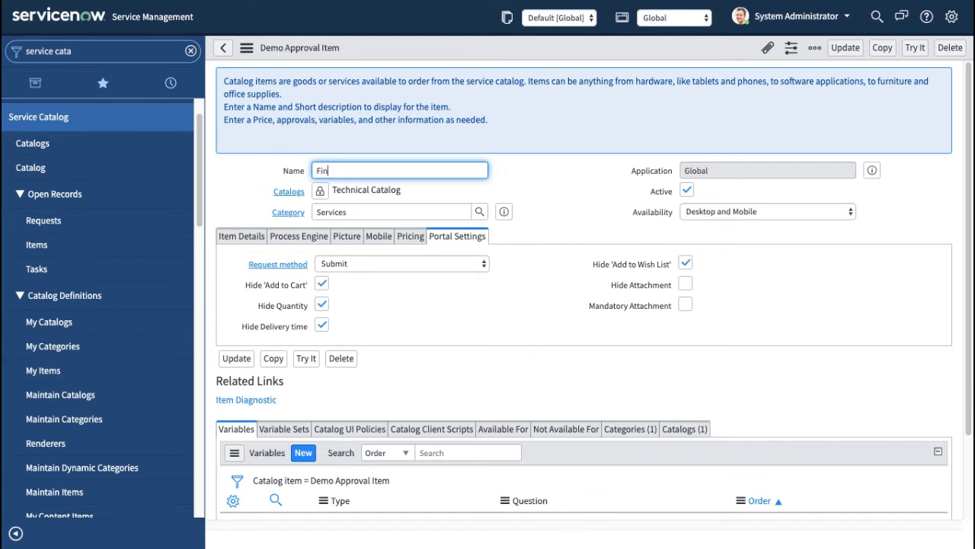
{"action": "type", "text": "ance Portal Request"}
{"action": "left_click", "coordinate": [548, 192]}
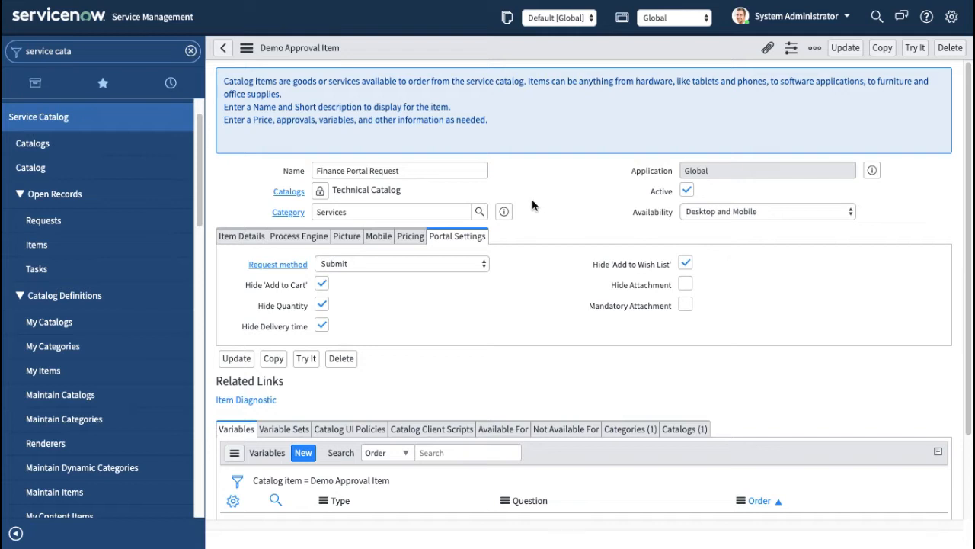
{"action": "left_click", "coordinate": [370, 171]}
{"action": "type", "text": "Access"}
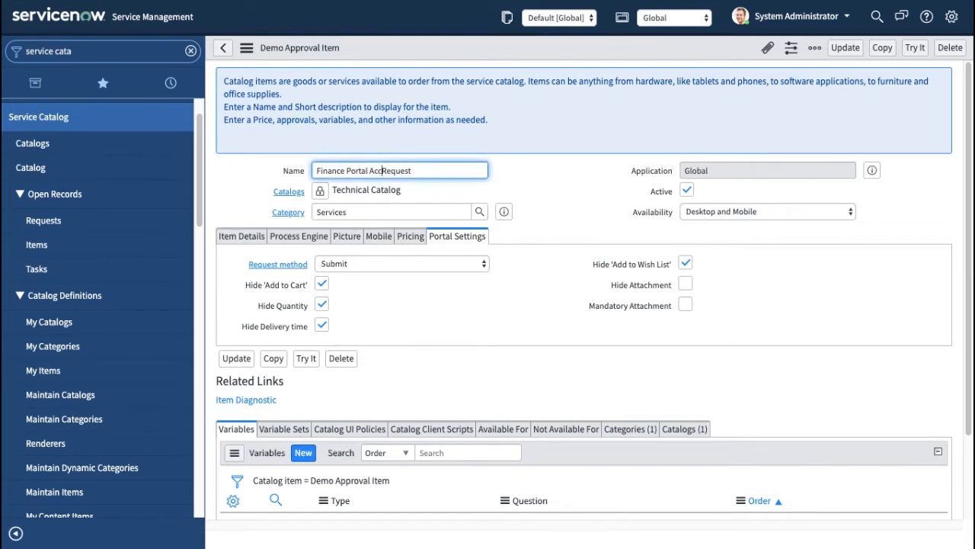
{"action": "left_click", "coordinate": [558, 185]}
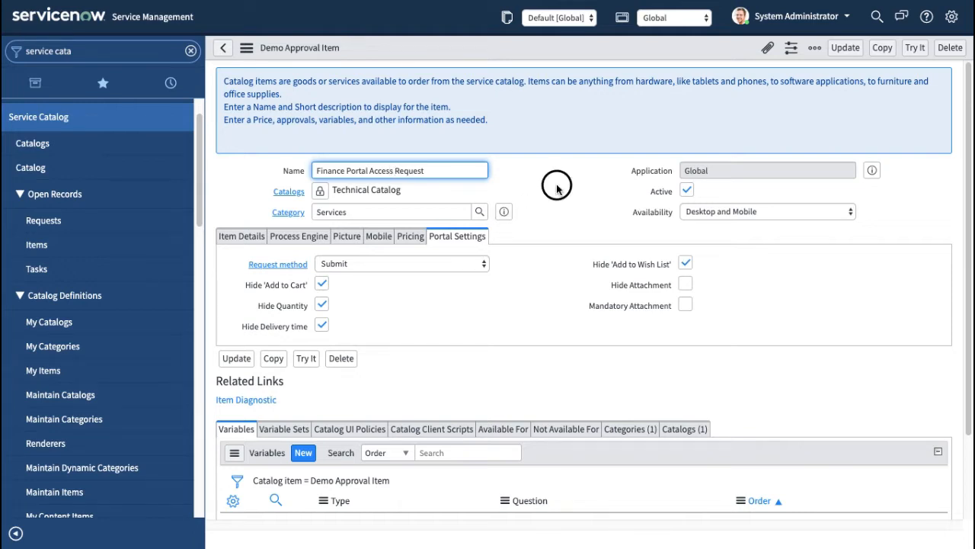
Save the renamed catalog item and stay on its form.
{"action": "scroll", "coordinate": [555, 183], "scroll_direction": "down", "scroll_amount": 1}
{"action": "scroll", "coordinate": [549, 153], "scroll_direction": "up", "scroll_amount": 1}
{"action": "right_click", "coordinate": [532, 49]}
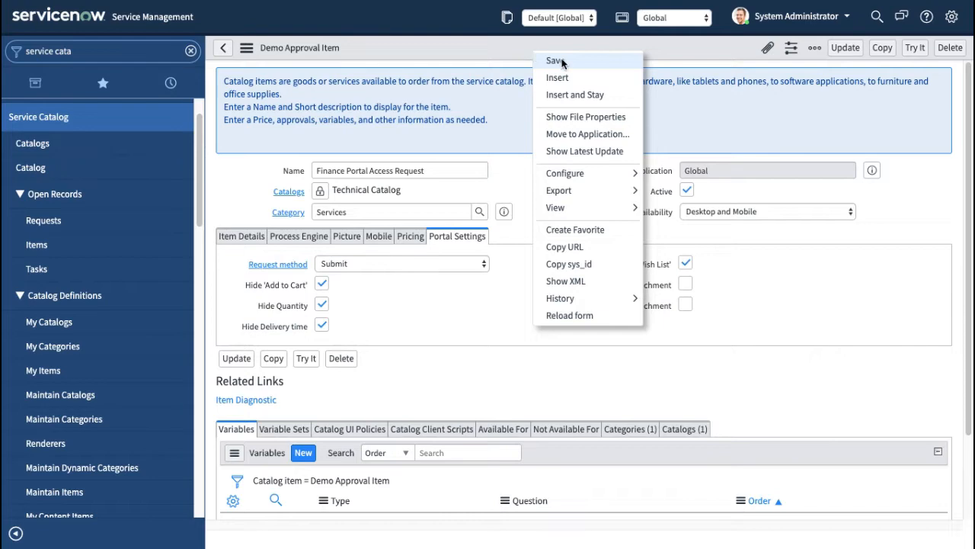
{"action": "left_click", "coordinate": [562, 62]}
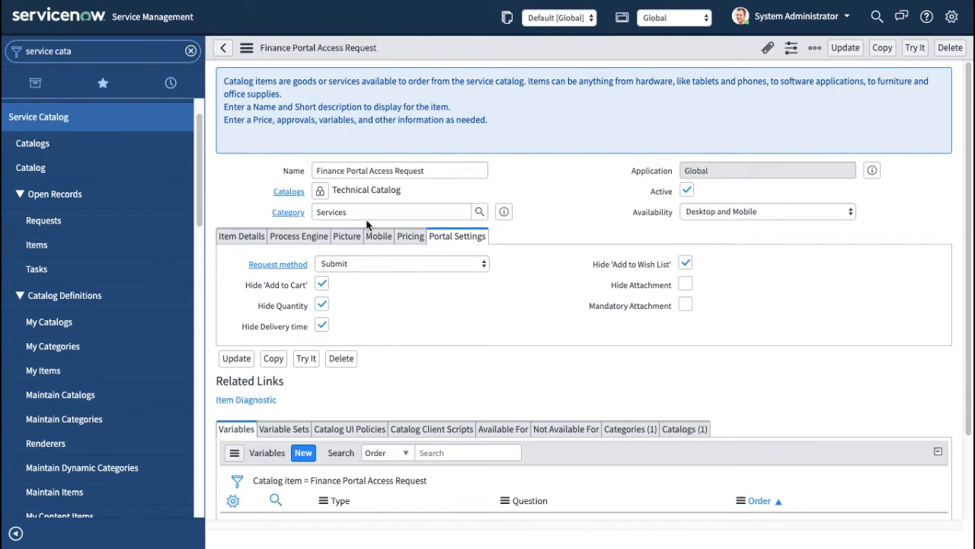
Check which existing variable sets can be added to the Finance Portal Access Request item, leaving the selection without changes.
{"action": "scroll", "coordinate": [366, 223], "scroll_direction": "down", "scroll_amount": 3}
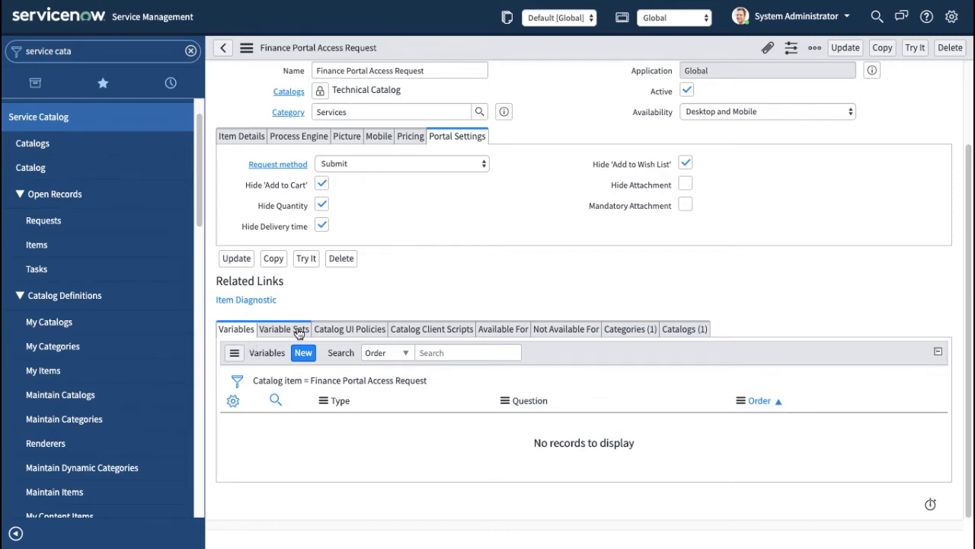
{"action": "left_click", "coordinate": [294, 333]}
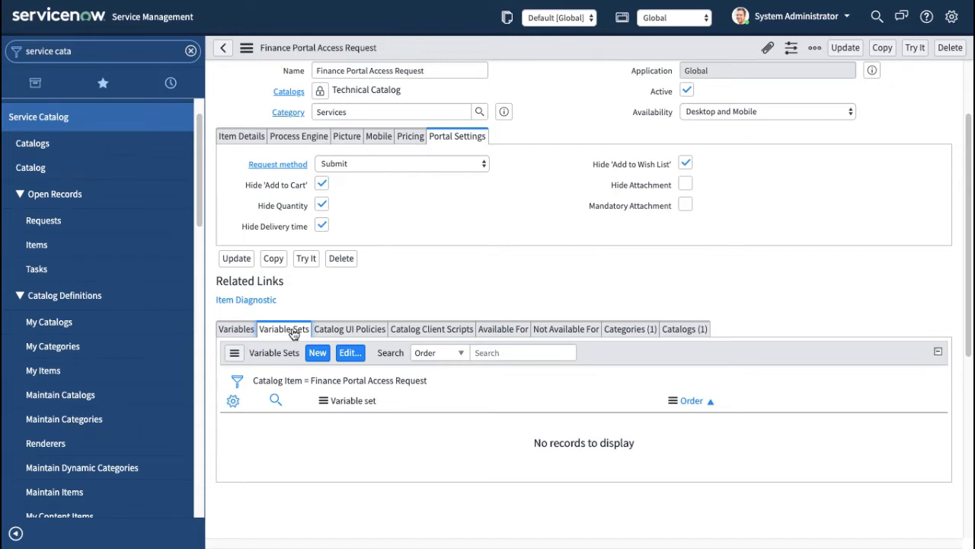
{"action": "left_click", "coordinate": [349, 354]}
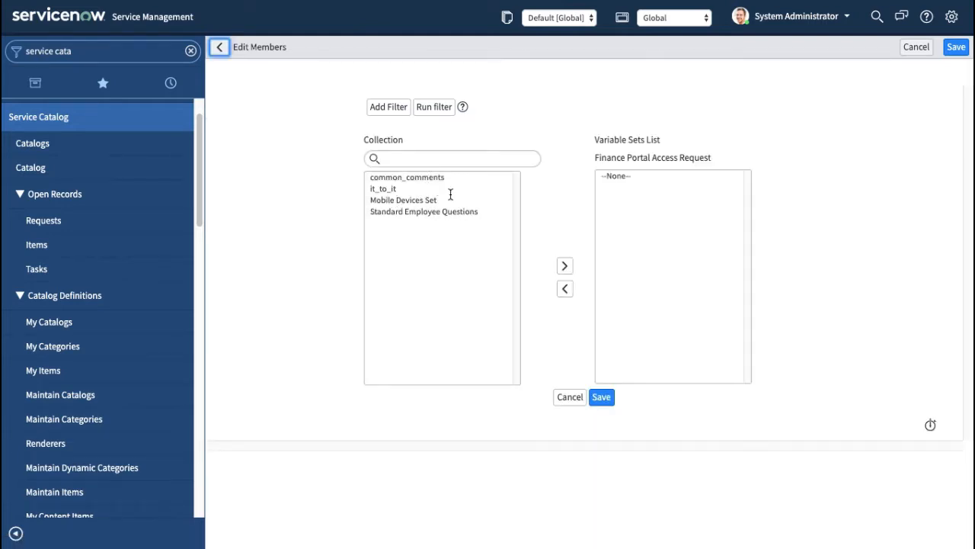
{"action": "left_click", "coordinate": [568, 397]}
{"action": "left_click", "coordinate": [575, 435]}
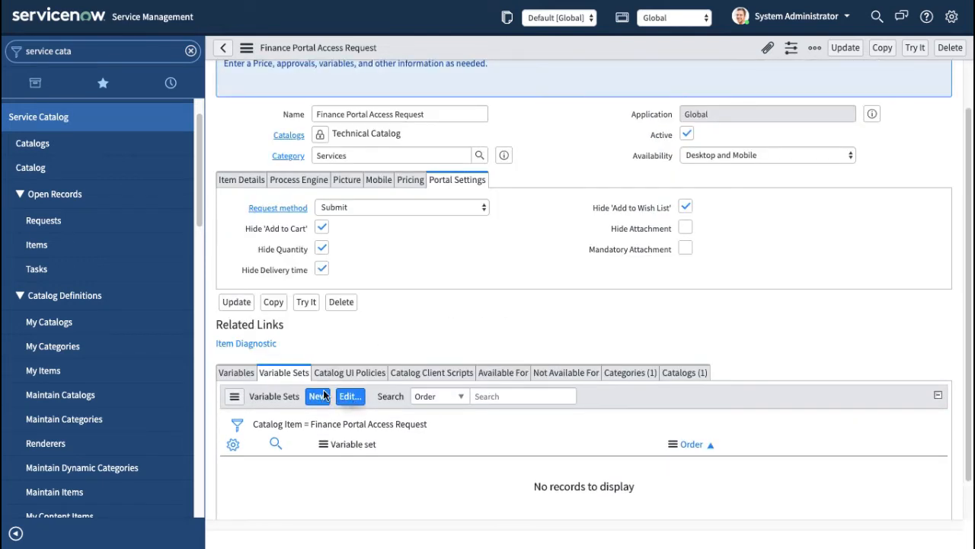
Start a new single-row variable set for the Finance Portal Access Request item.
{"action": "left_click", "coordinate": [319, 400]}
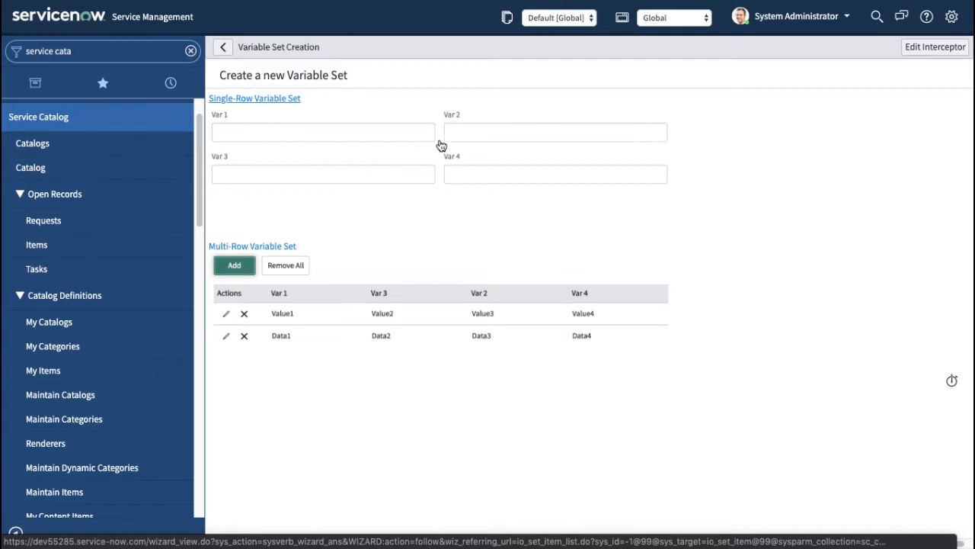
{"action": "left_click", "coordinate": [271, 100]}
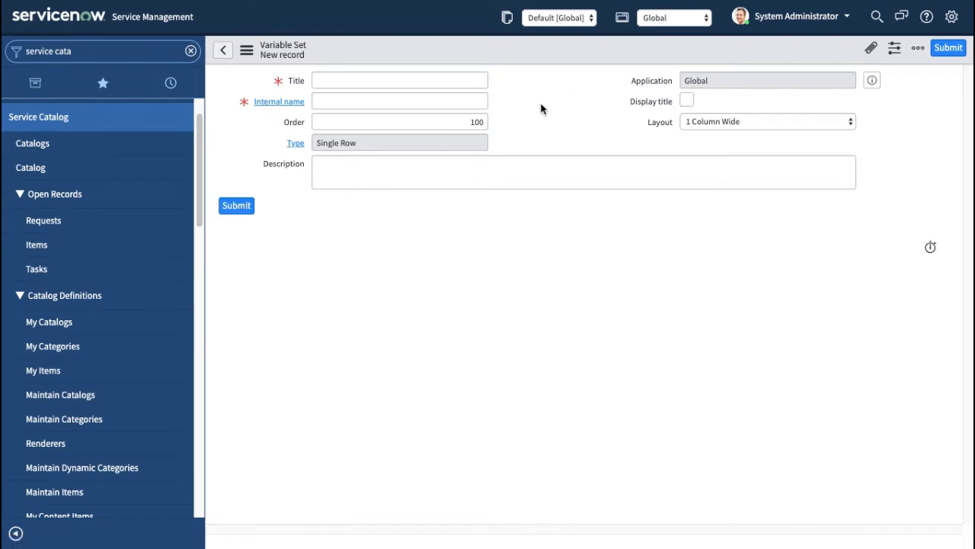
Title the new variable set "Is this request for you?".
{"action": "left_click", "coordinate": [366, 84]}
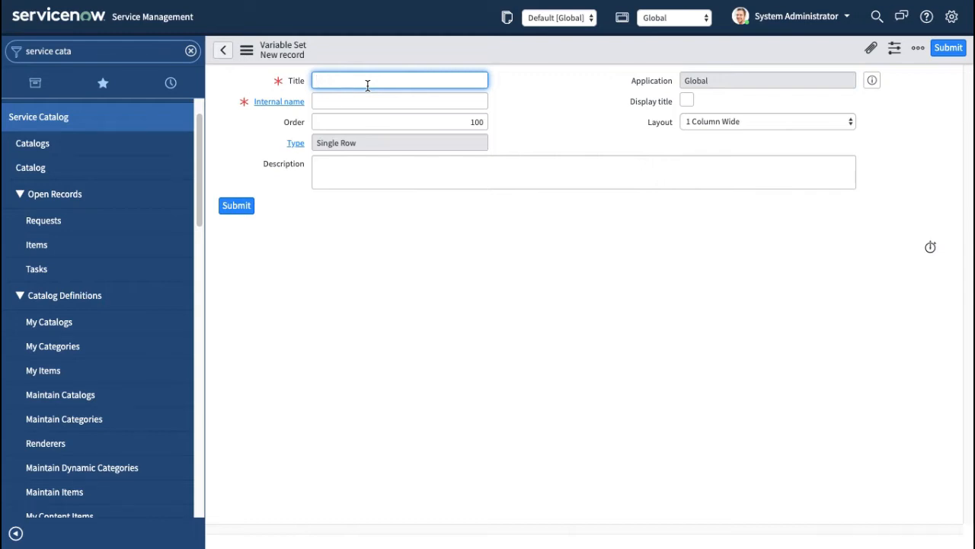
{"action": "type", "text": "Who "}
{"action": "type", "text": "is"}
{"action": "type", "text": "h"}
{"action": "key", "text": "BackSpace"}
{"action": "key", "text": "BackSpace"}
{"action": "key", "text": "BackSpace"}
{"action": "key", "text": "BackSpace"}
{"action": "key", "text": "BackSpace"}
{"action": "key", "text": "BackSpace"}
{"action": "key", "text": "BackSpace"}
{"action": "key", "text": "BackSpace"}
{"action": "key", "text": "BackSpace"}
{"action": "type", "text": "Is this request for you"}
{"action": "key", "text": "Tab"}
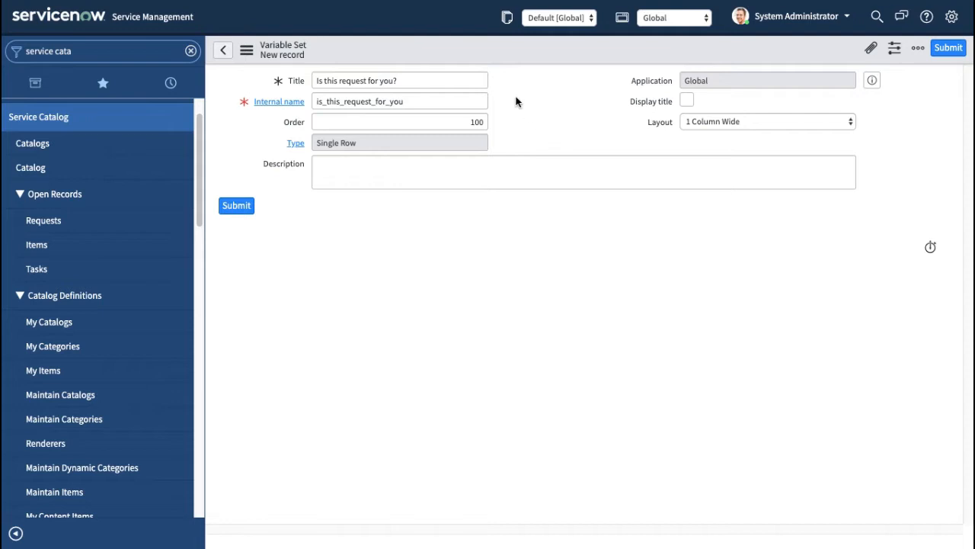
{"action": "right_click", "coordinate": [532, 50]}
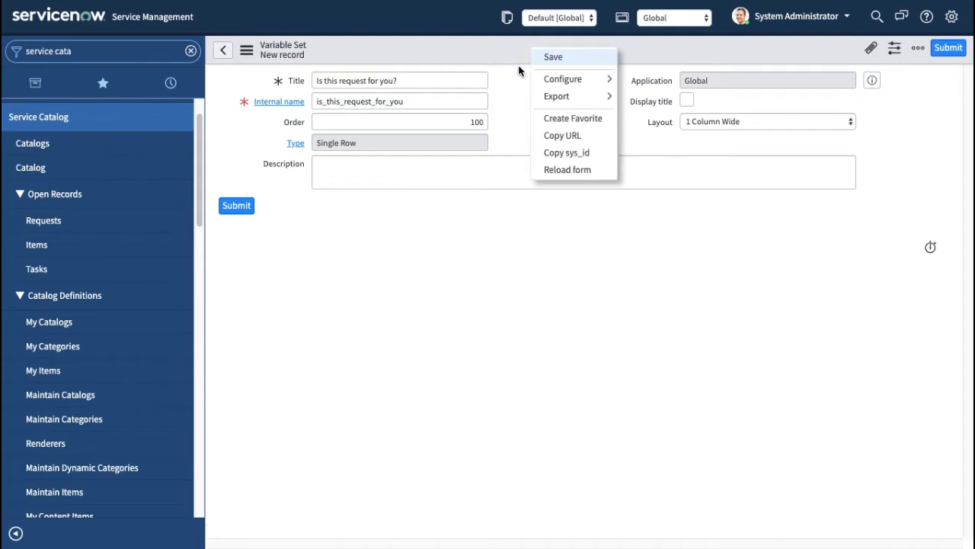
{"action": "left_click", "coordinate": [563, 135]}
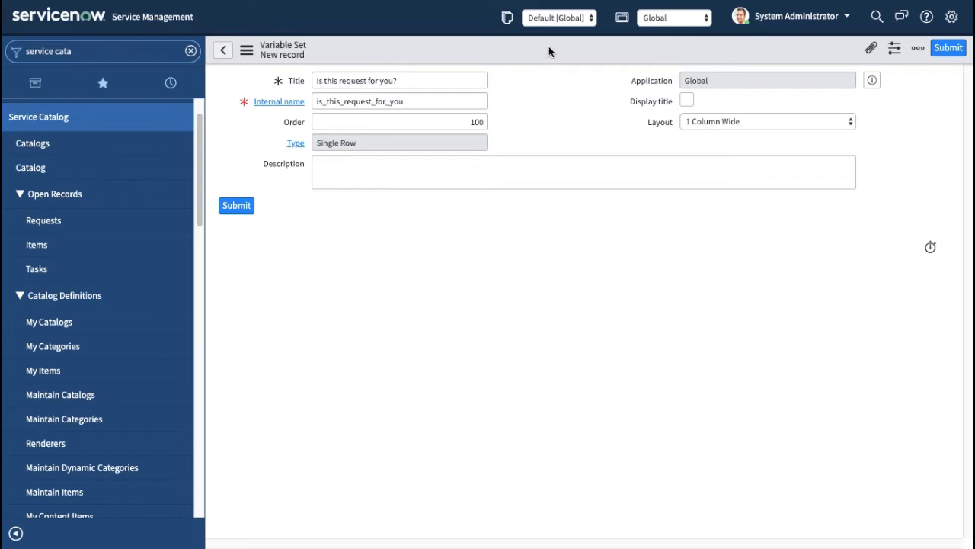
Replace the variable set's title with "Requested For".
{"action": "left_click", "coordinate": [416, 83]}
{"action": "left_click_drag", "start_coordinate": [420, 84], "coordinate": [229, 90]}
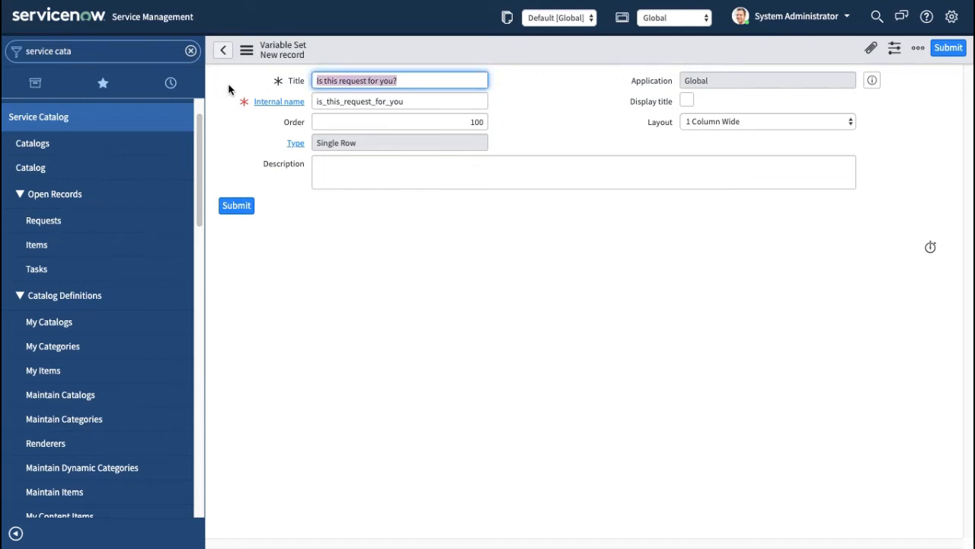
{"action": "type", "text": "Who is t"}
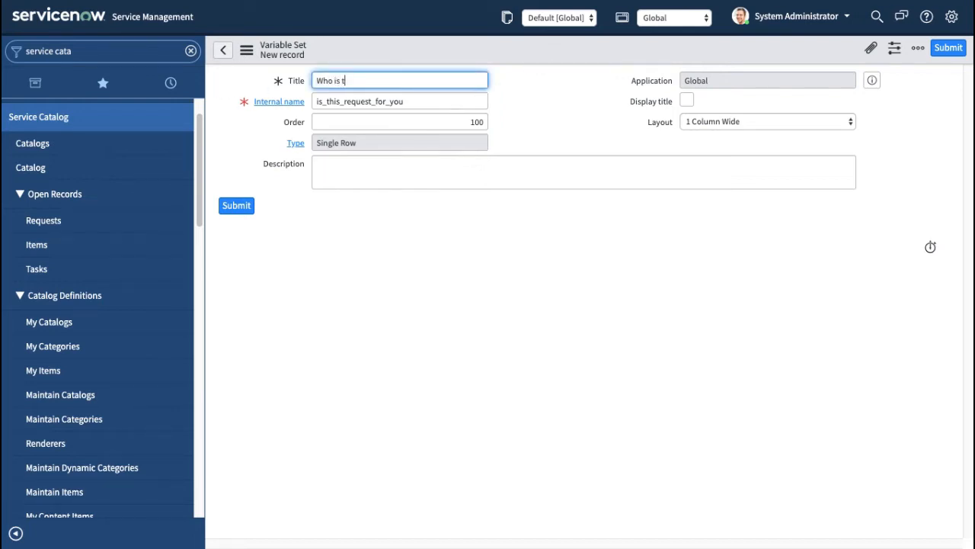
{"action": "type", "text": "his re"}
{"action": "key", "text": "BackSpace"}
{"action": "key", "text": "BackSpace"}
{"action": "key", "text": "BackSpace"}
{"action": "key", "text": "BackSpace"}
{"action": "key", "text": "BackSpace"}
{"action": "key", "text": "BackSpace"}
{"action": "key", "text": "BackSpace"}
{"action": "key", "text": "BackSpace"}
{"action": "key", "text": "BackSpace"}
{"action": "key", "text": "BackSpace"}
{"action": "key", "text": "BackSpace"}
{"action": "key", "text": "BackSpace"}
{"action": "type", "text": "Requested For"}
{"action": "key", "text": "Tab"}
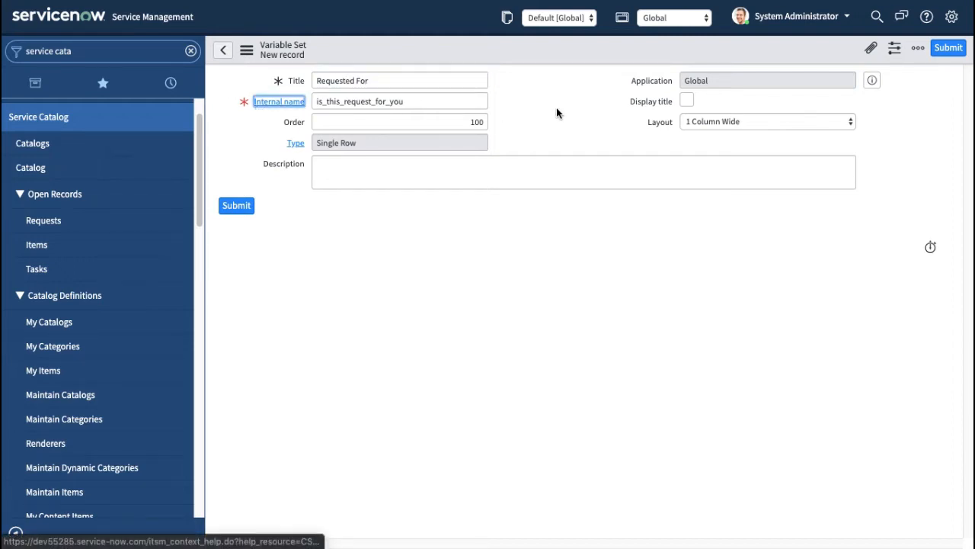
Change the variable set's internal name to "requested_for".
{"action": "left_click", "coordinate": [539, 97]}
{"action": "left_click", "coordinate": [370, 100]}
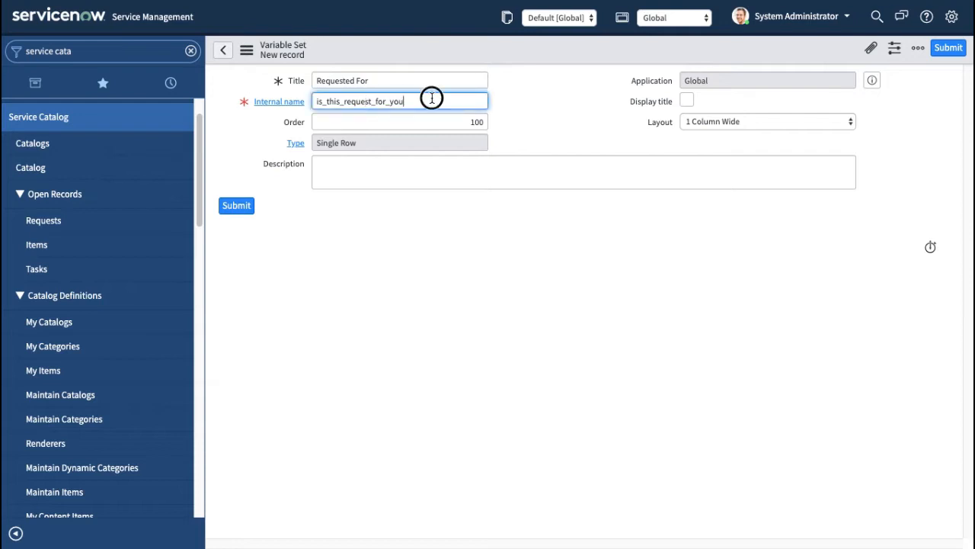
{"action": "left_click_drag", "start_coordinate": [432, 99], "coordinate": [225, 81]}
{"action": "type", "text": "request"}
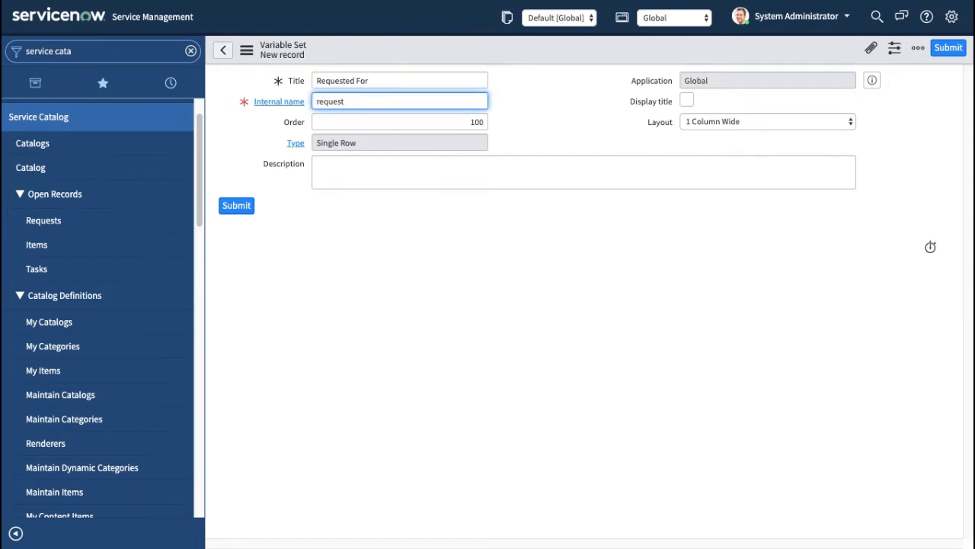
{"action": "type", "text": "ed_for"}
{"action": "left_click", "coordinate": [650, 200]}
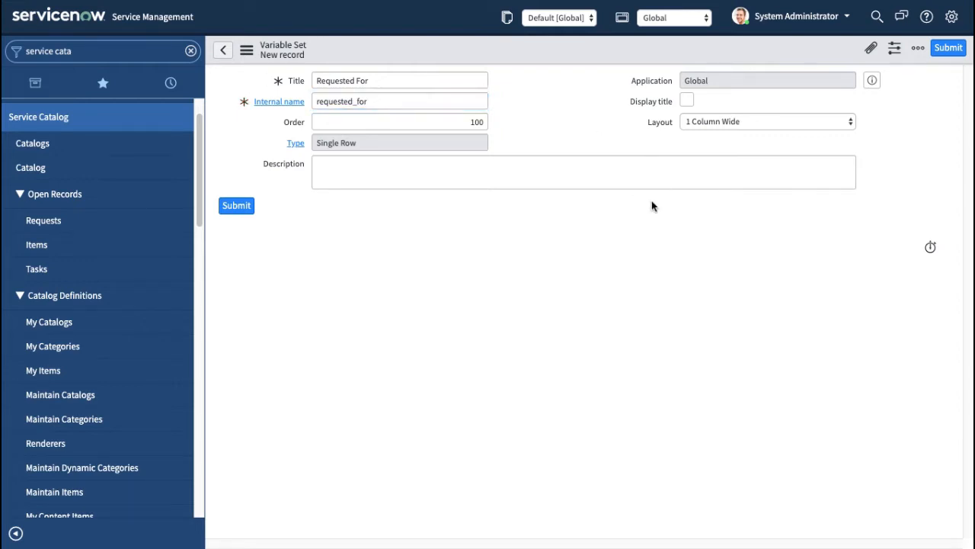
Set the variable set's layout to "2 Columns Wide, alternating sides" and save the record without leaving the form.
{"action": "left_click", "coordinate": [705, 125]}
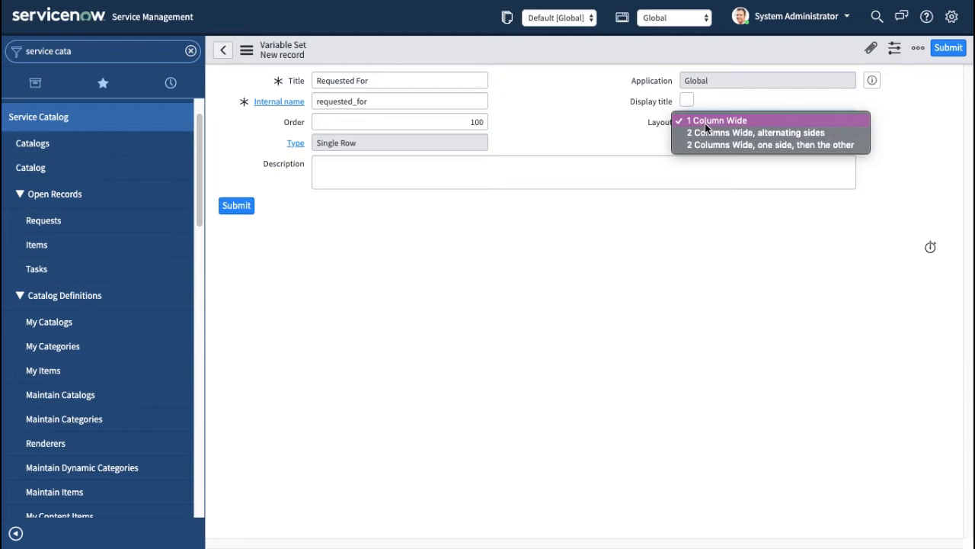
{"action": "left_click", "coordinate": [744, 135]}
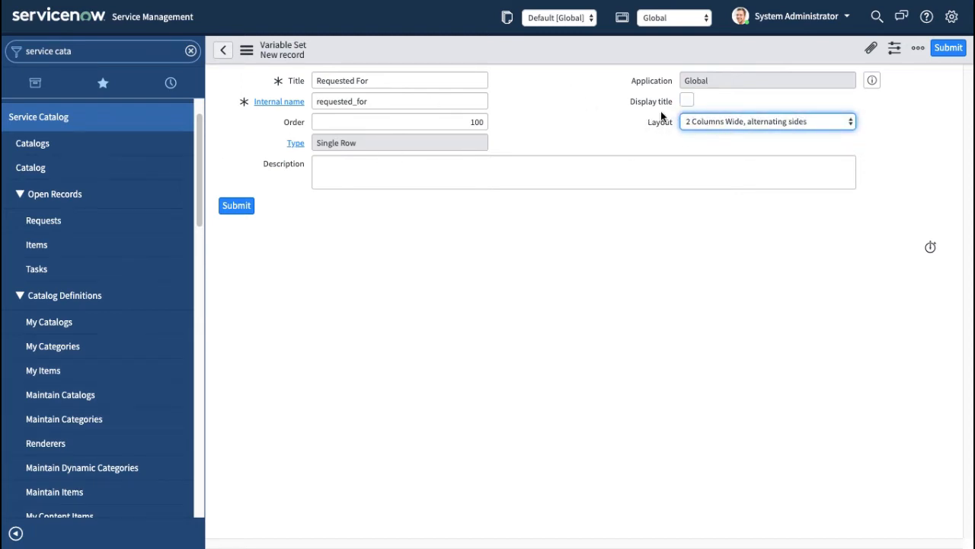
{"action": "right_click", "coordinate": [571, 51]}
{"action": "left_click", "coordinate": [594, 60]}
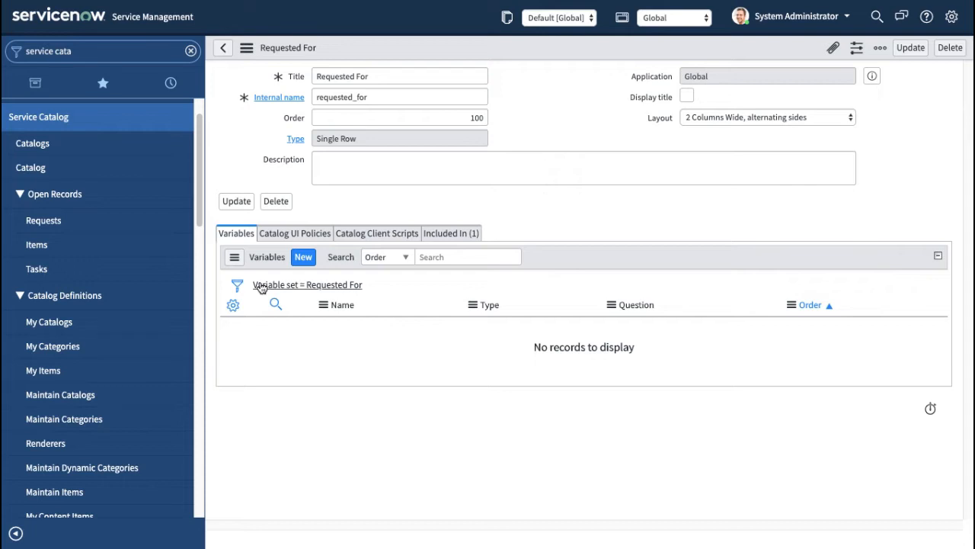
Start a new variable in the Requested For variable set and set its type to Yes / No.
{"action": "left_click", "coordinate": [303, 259]}
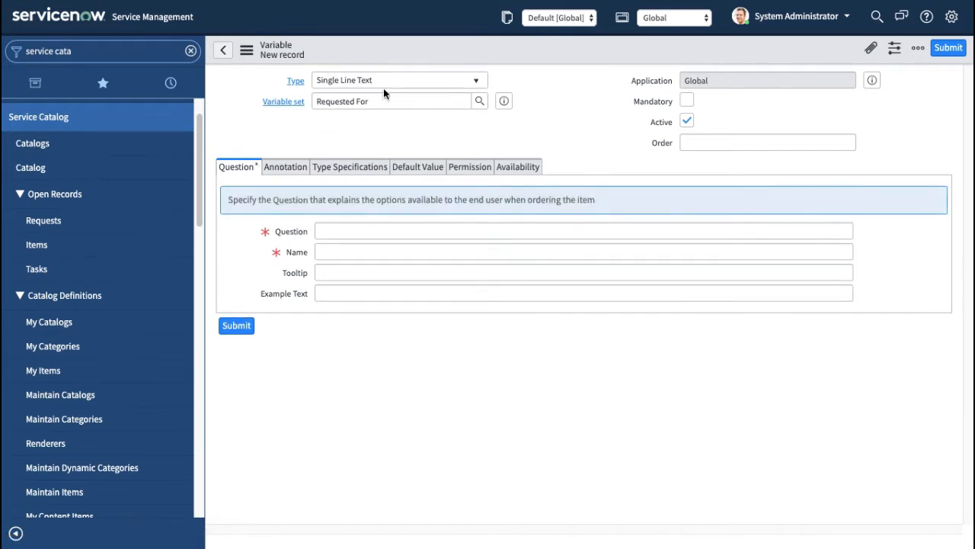
{"action": "left_click", "coordinate": [390, 82]}
{"action": "scroll", "coordinate": [377, 209], "scroll_direction": "down", "scroll_amount": 2}
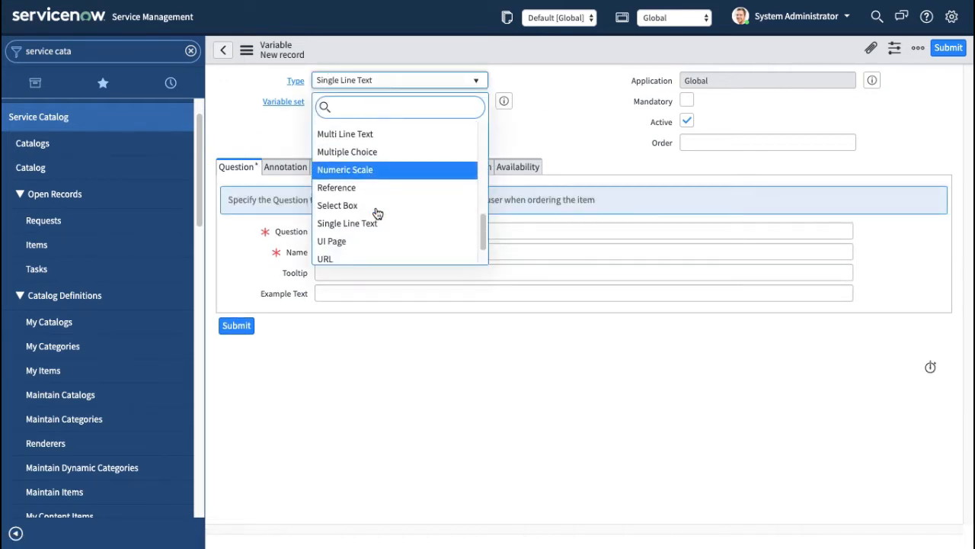
{"action": "scroll", "coordinate": [403, 212], "scroll_direction": "down", "scroll_amount": 1}
{"action": "scroll", "coordinate": [403, 212], "scroll_direction": "up", "scroll_amount": 5}
{"action": "scroll", "coordinate": [403, 212], "scroll_direction": "down", "scroll_amount": 1}
{"action": "scroll", "coordinate": [403, 212], "scroll_direction": "down", "scroll_amount": 7}
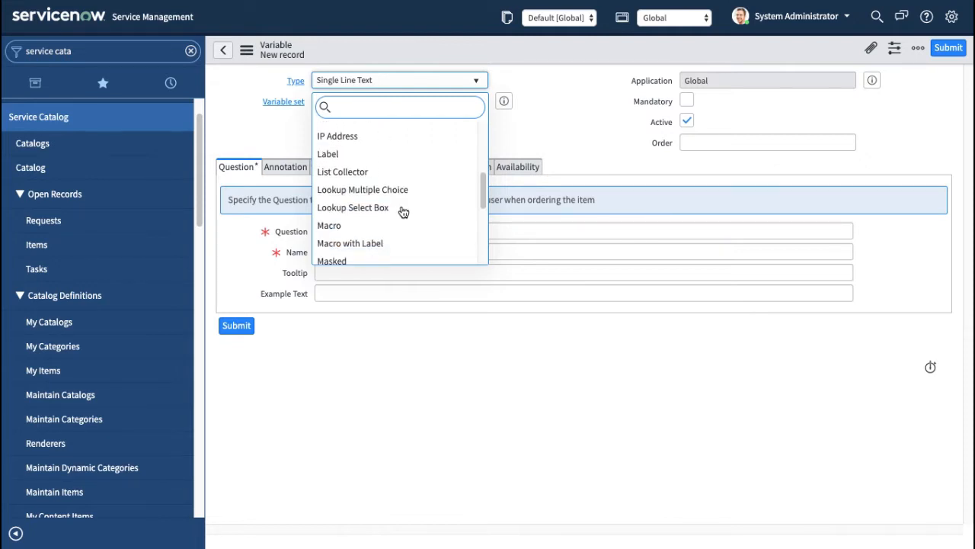
{"action": "scroll", "coordinate": [403, 212], "scroll_direction": "down", "scroll_amount": 1}
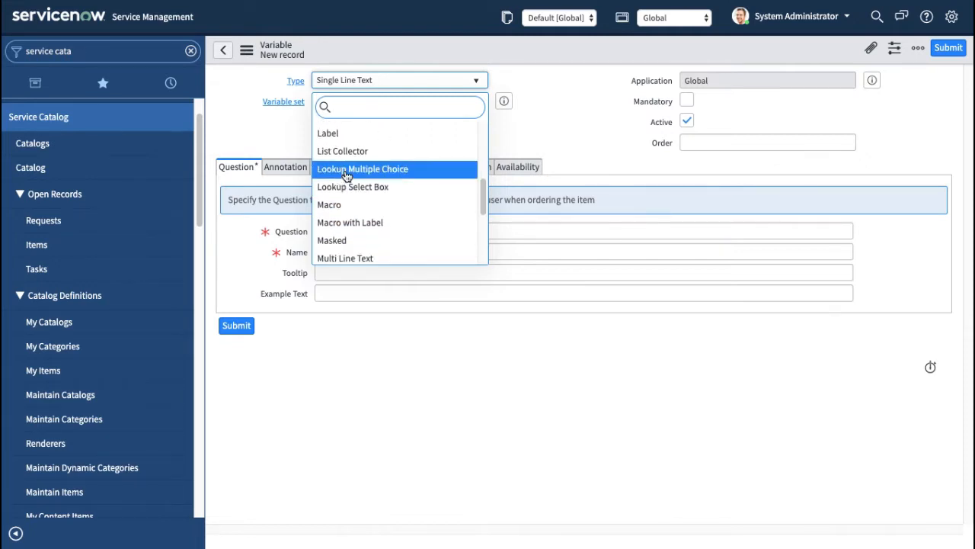
{"action": "scroll", "coordinate": [395, 200], "scroll_direction": "down", "scroll_amount": 5}
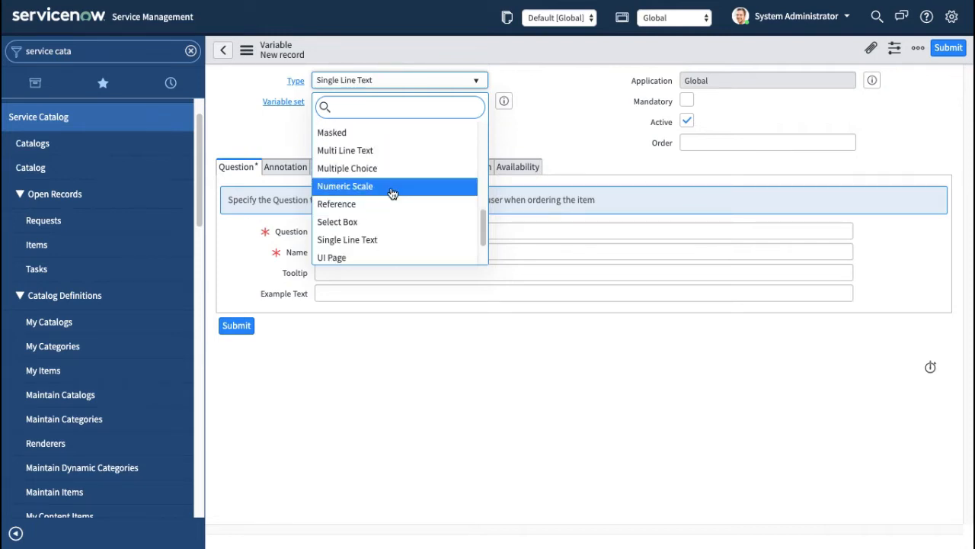
{"action": "scroll", "coordinate": [383, 190], "scroll_direction": "down", "scroll_amount": 2}
{"action": "scroll", "coordinate": [385, 194], "scroll_direction": "up", "scroll_amount": 2}
{"action": "left_click", "coordinate": [381, 153]}
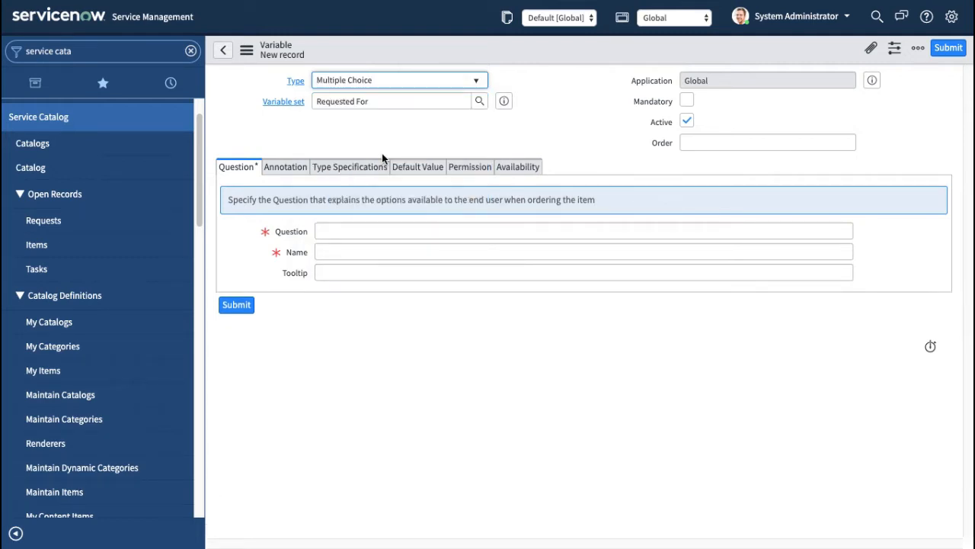
{"action": "left_click", "coordinate": [401, 81]}
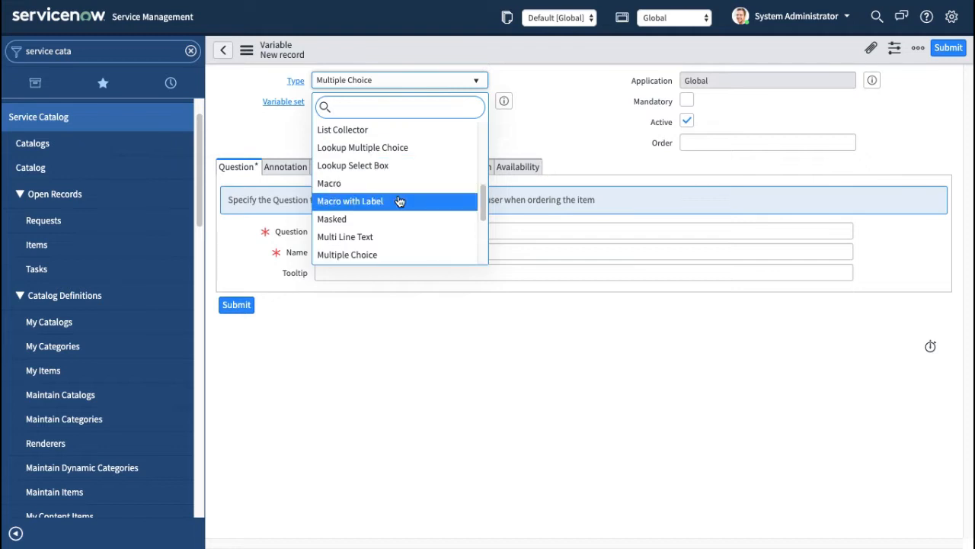
{"action": "scroll", "coordinate": [399, 201], "scroll_direction": "down", "scroll_amount": 3}
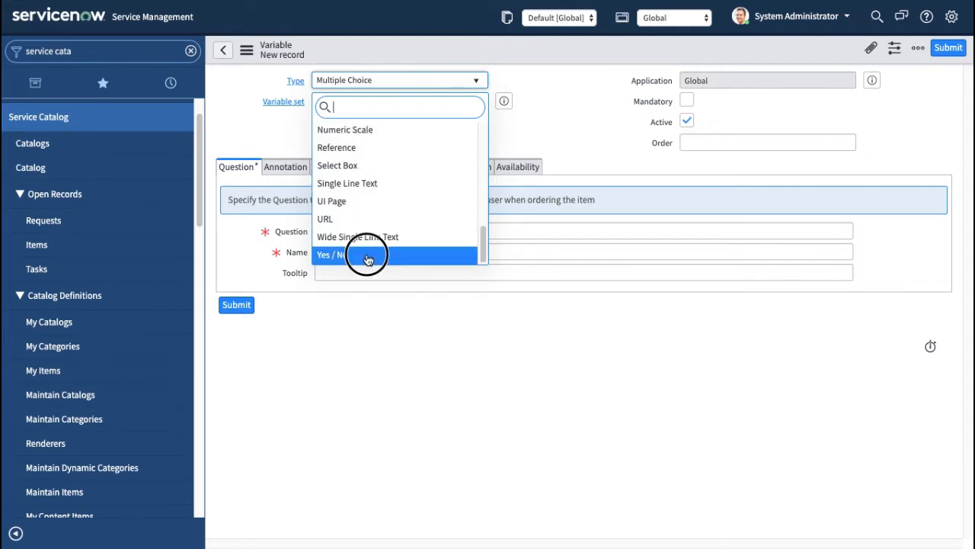
{"action": "left_click", "coordinate": [366, 256]}
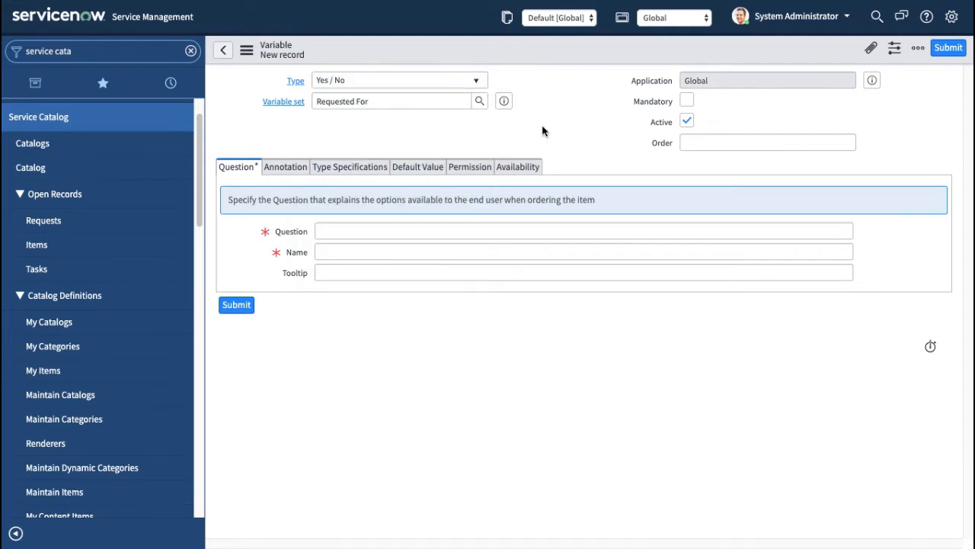
Enter "Is this request for you?" as the variable's question, with name is_this_request_for_you, and set its order to 10.
{"action": "left_click", "coordinate": [365, 233]}
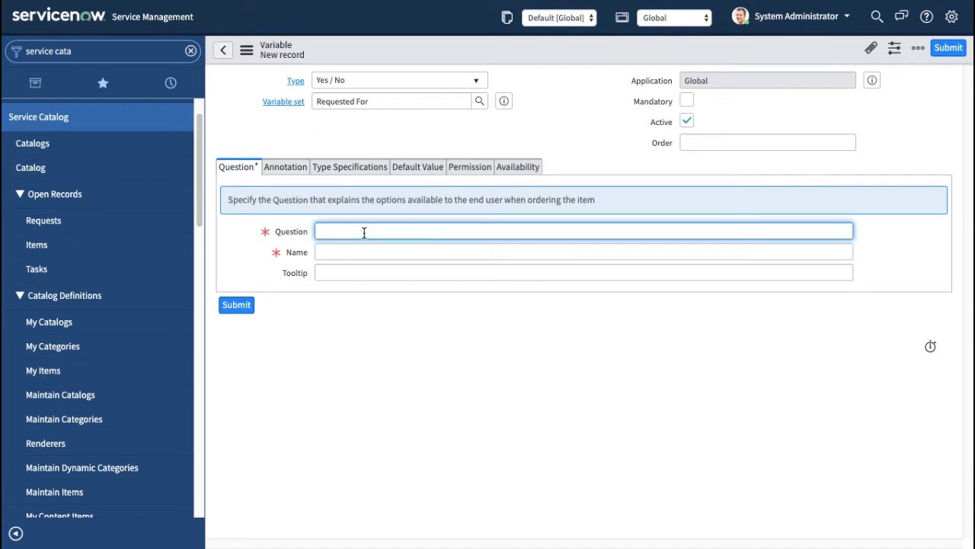
{"action": "type", "text": "Is this request for you?"}
{"action": "key", "text": "Tab"}
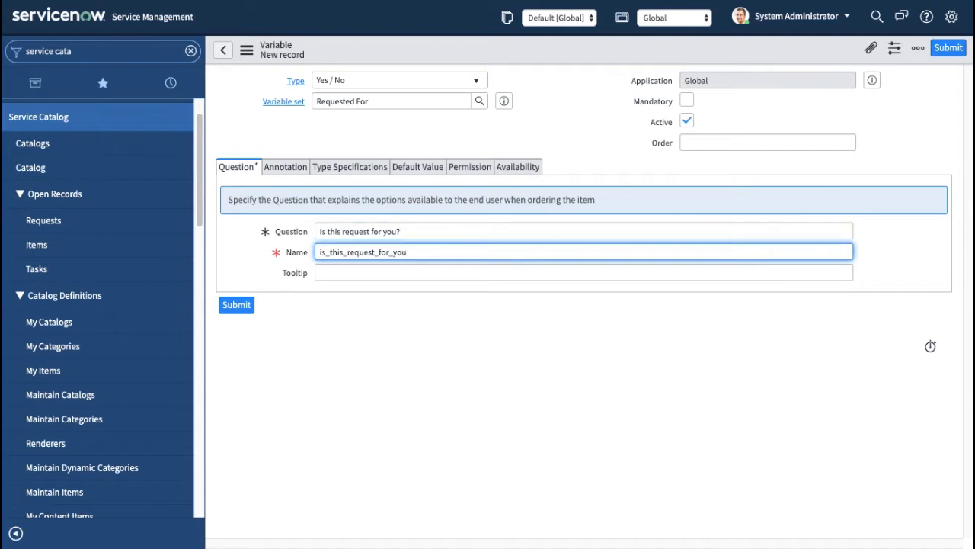
{"action": "left_click", "coordinate": [503, 364]}
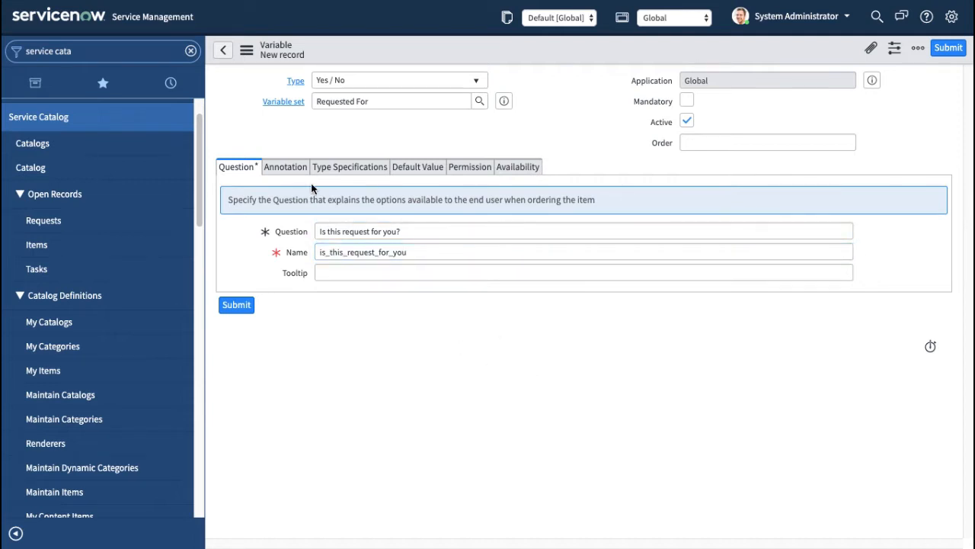
{"action": "left_click", "coordinate": [831, 142]}
{"action": "type", "text": "10"}
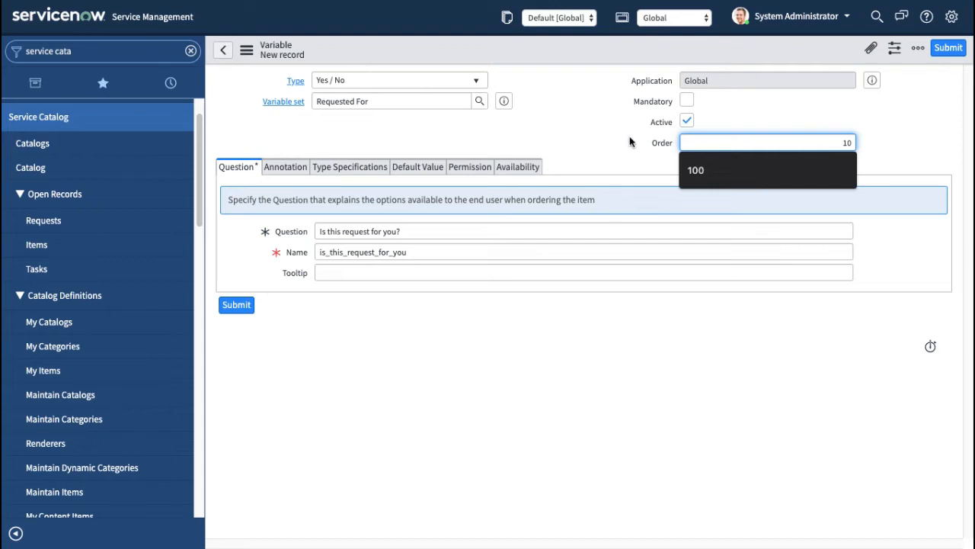
{"action": "left_click", "coordinate": [585, 136]}
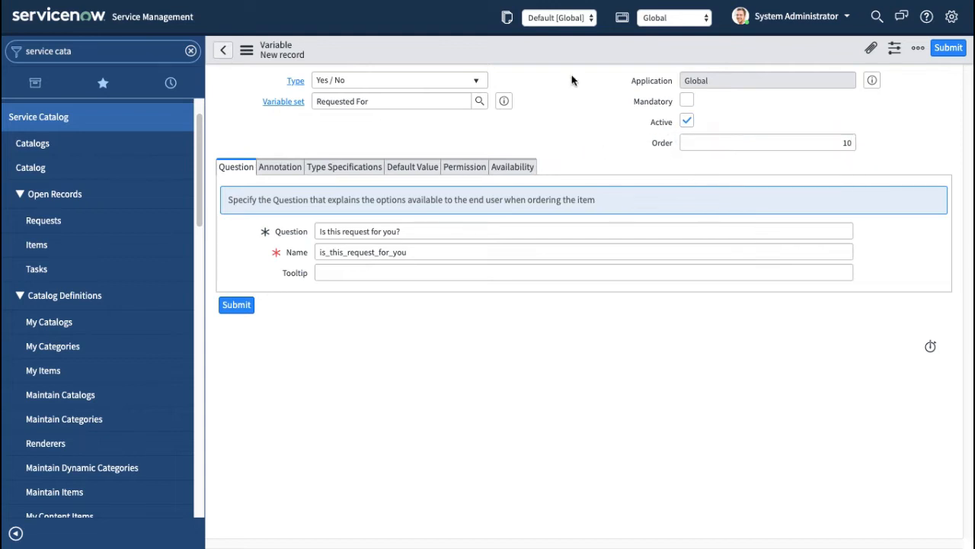
Mark the "Is this request for you?" variable as mandatory and set its default value to yes.
{"action": "left_click", "coordinate": [687, 101]}
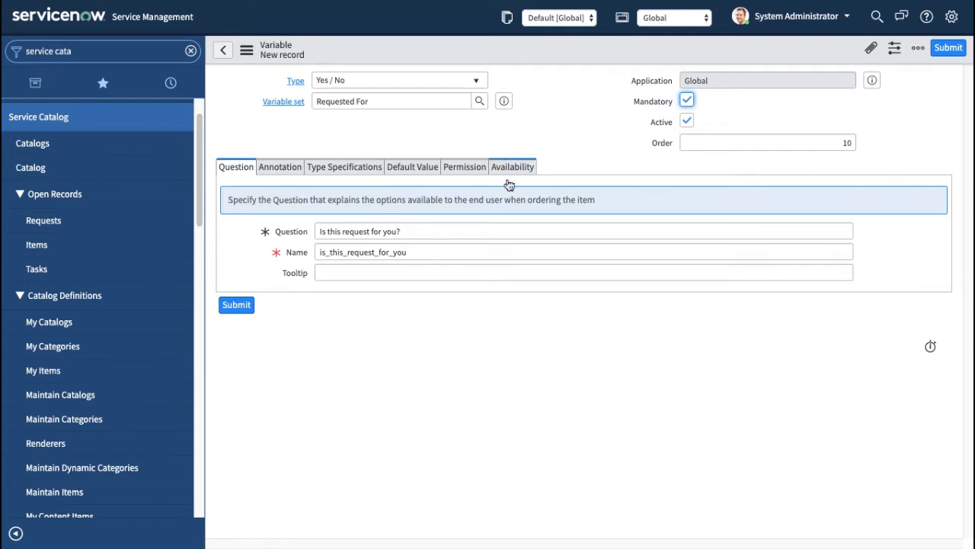
{"action": "left_click", "coordinate": [296, 175]}
{"action": "left_click", "coordinate": [235, 172]}
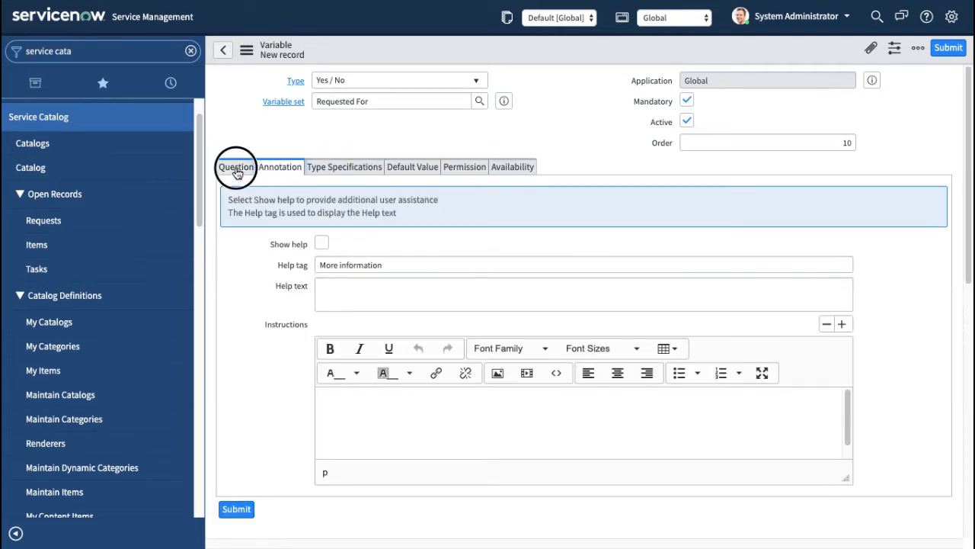
{"action": "left_click", "coordinate": [404, 171]}
{"action": "left_click", "coordinate": [355, 228]}
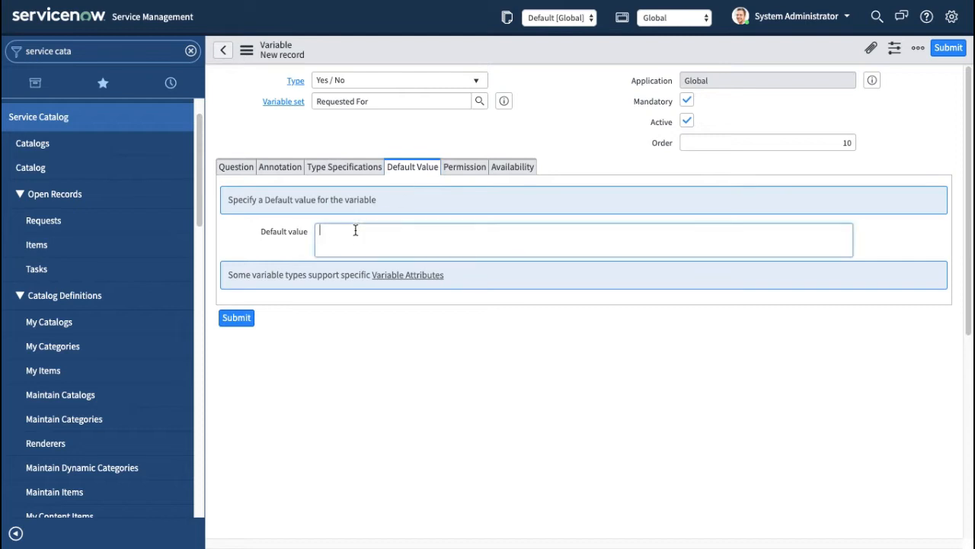
{"action": "type", "text": "yes"}
{"action": "left_click", "coordinate": [590, 141]}
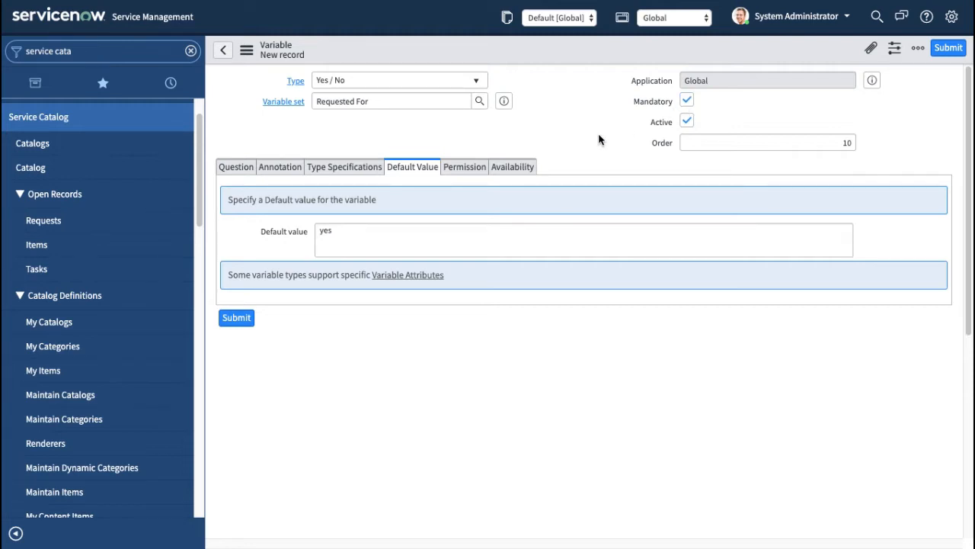
Make the "Is this request for you?" variable non-mandatory, then save it and return to the Requested For variable set.
{"action": "left_click", "coordinate": [687, 101]}
{"action": "left_click", "coordinate": [241, 171]}
{"action": "left_click", "coordinate": [410, 170]}
{"action": "left_click", "coordinate": [239, 171]}
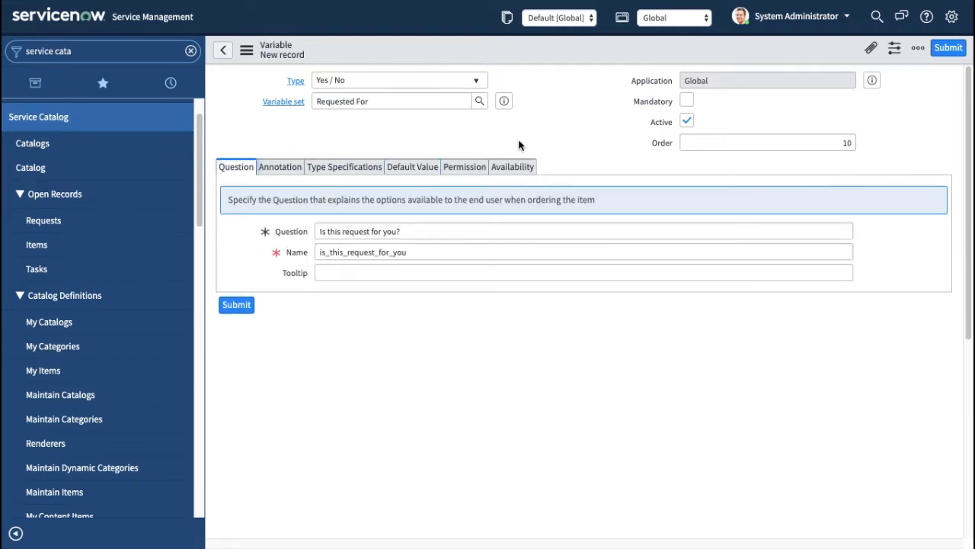
{"action": "right_click", "coordinate": [523, 47]}
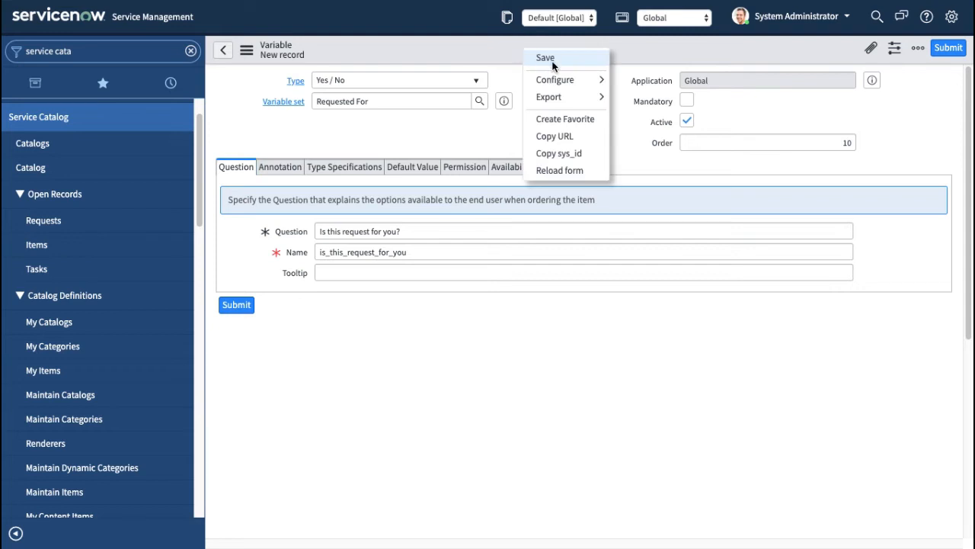
{"action": "left_click", "coordinate": [546, 58]}
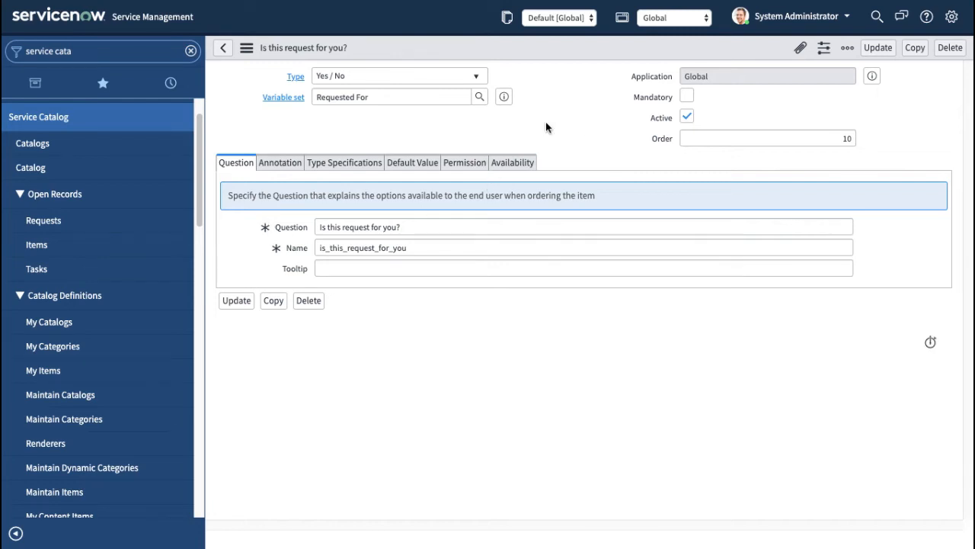
{"action": "left_click", "coordinate": [880, 50]}
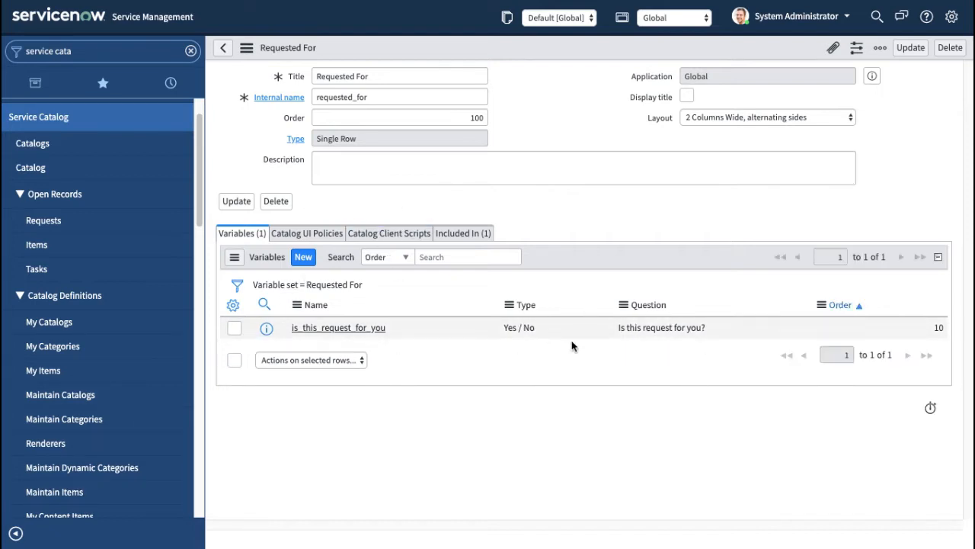
Start a new Reference variable in the Requested For set with question "Who is this request for?" and name who_is_this_request_for.
{"action": "left_click", "coordinate": [304, 259]}
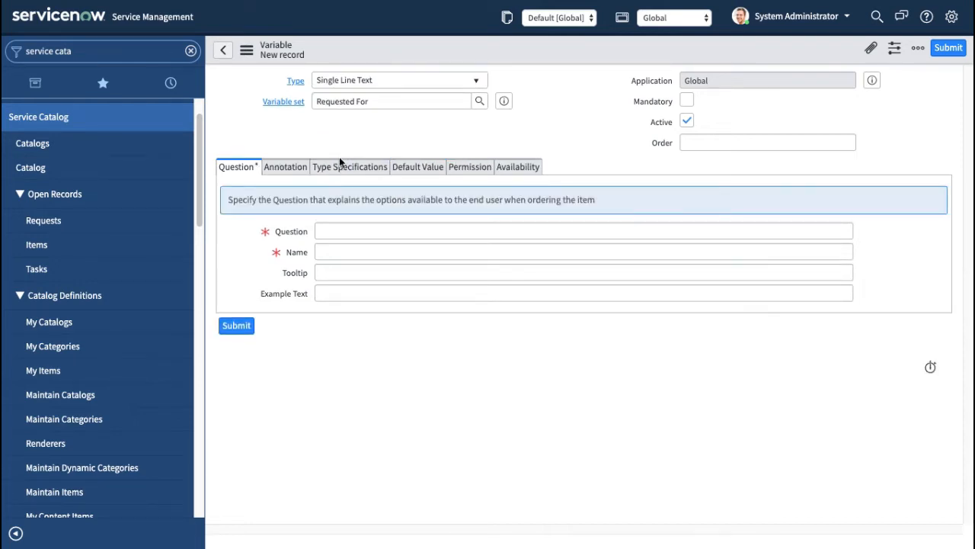
{"action": "left_click", "coordinate": [395, 81]}
{"action": "type", "text": "ref"}
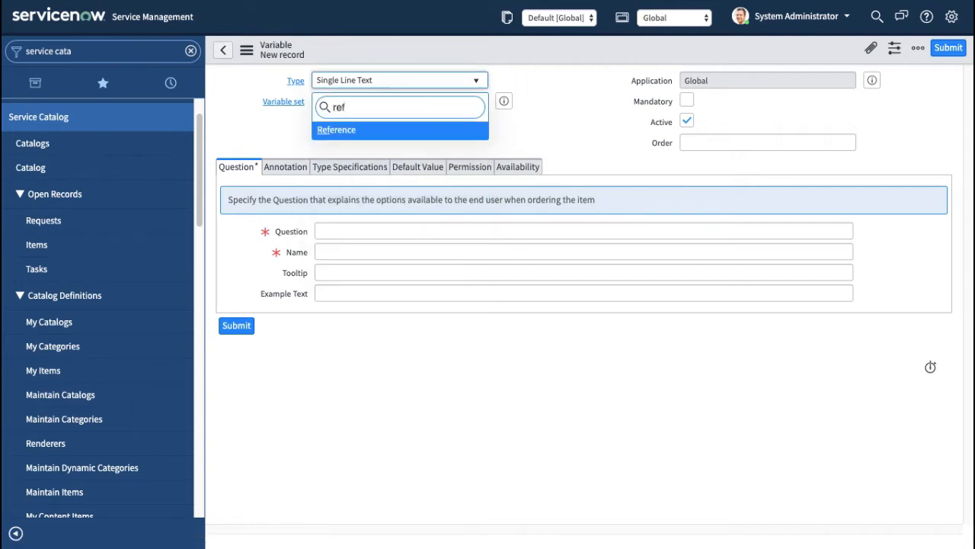
{"action": "key", "text": "Return"}
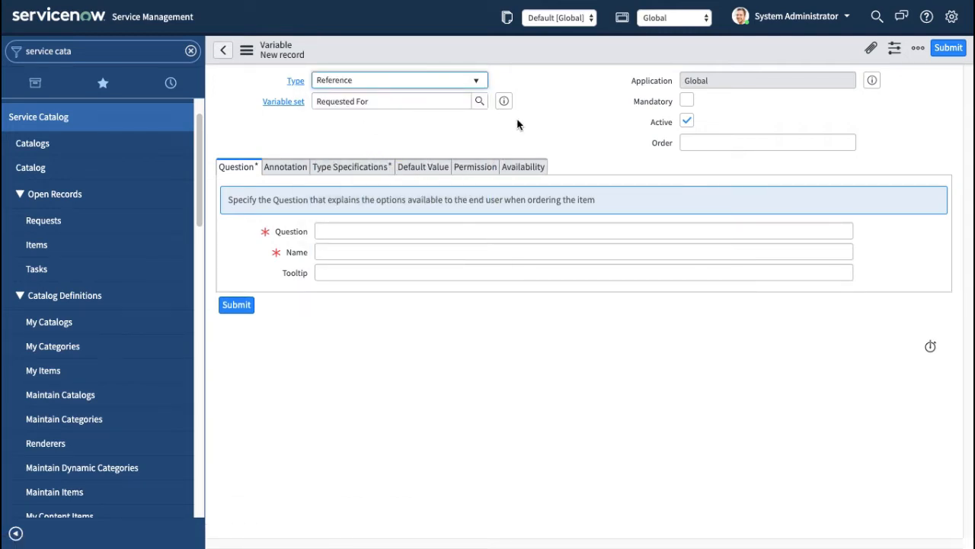
{"action": "left_click", "coordinate": [366, 232]}
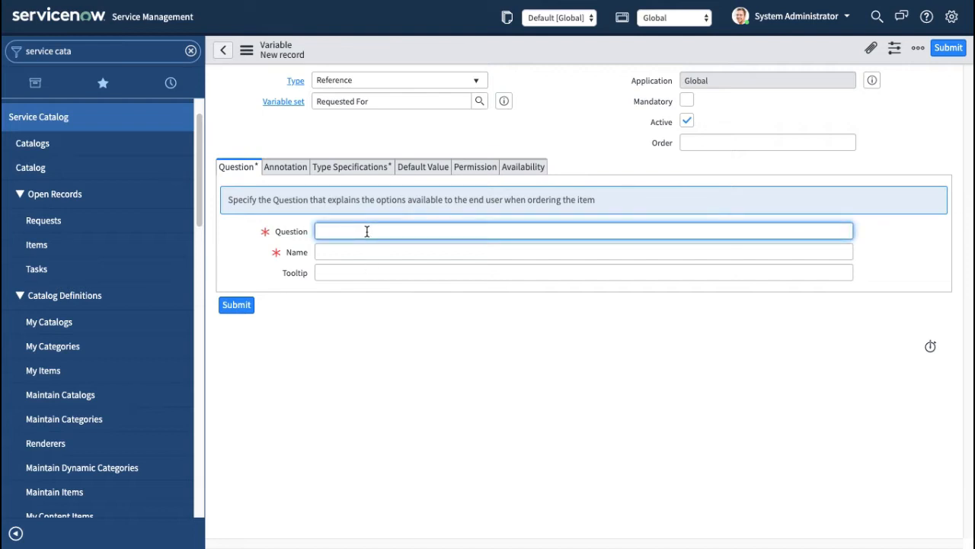
{"action": "type", "text": "Who is this request for?"}
{"action": "key", "text": "Tab"}
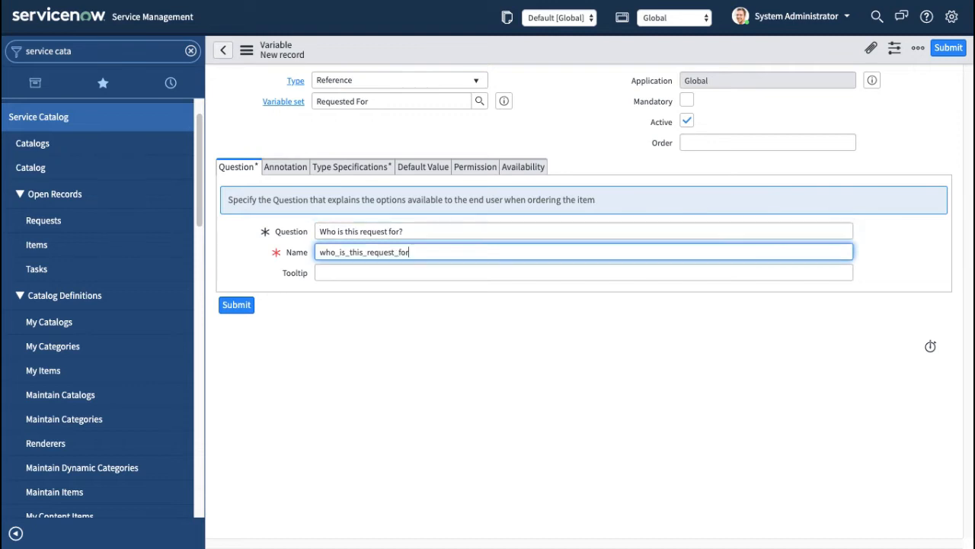
Point the new variable's reference to the User [sys_user] table.
{"action": "left_click", "coordinate": [354, 168]}
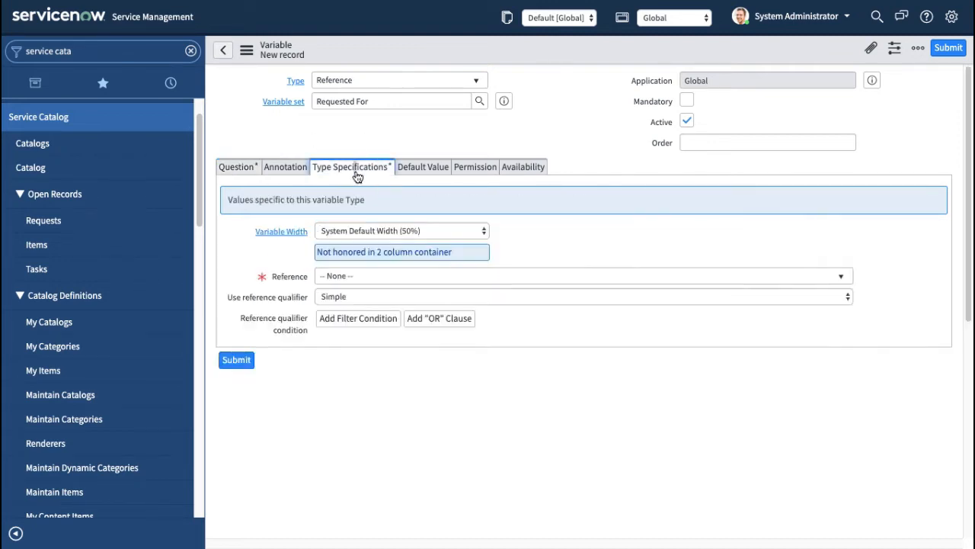
{"action": "left_click", "coordinate": [391, 278]}
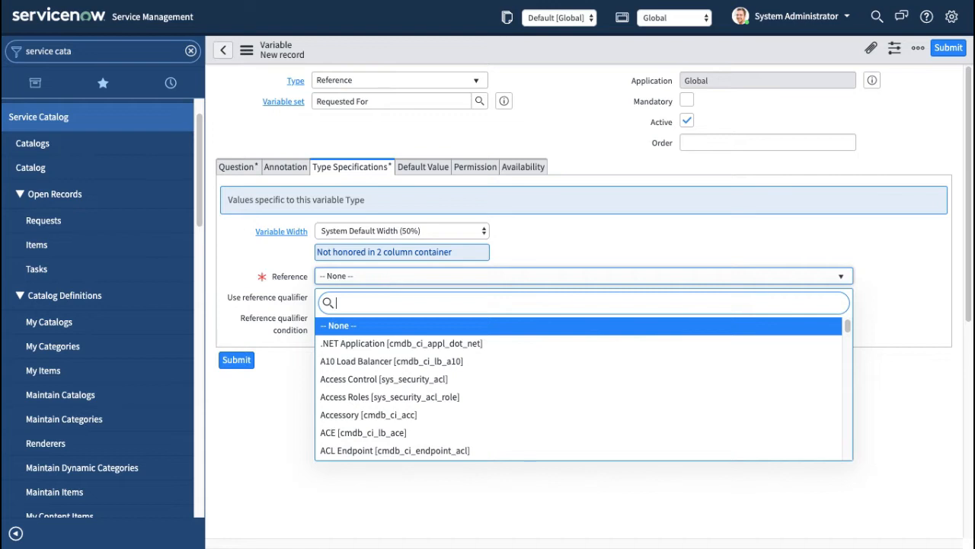
{"action": "type", "text": "sys_user"}
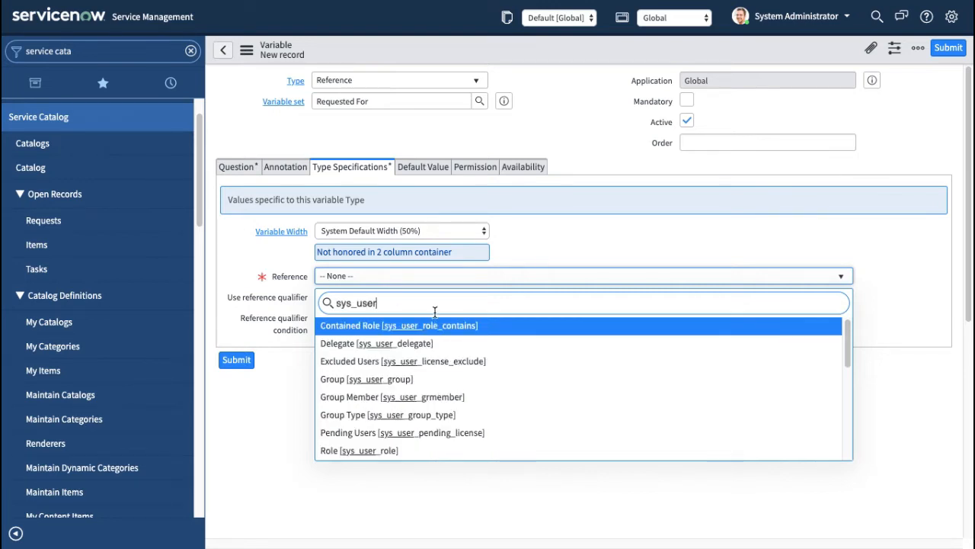
{"action": "scroll", "coordinate": [396, 423], "scroll_direction": "down", "scroll_amount": 1}
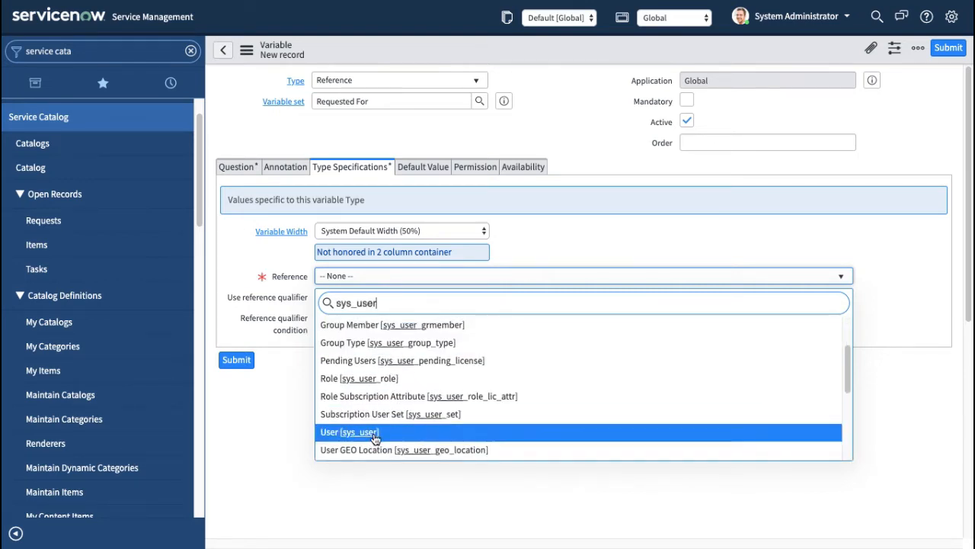
{"action": "left_click", "coordinate": [374, 431]}
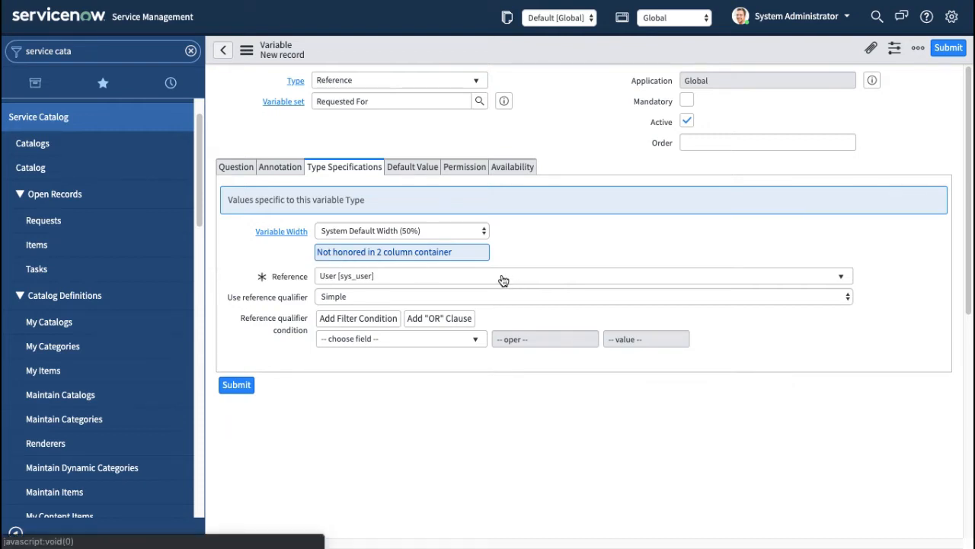
Try a reference qualifier condition of Active is true on the variable and remove it.
{"action": "left_click", "coordinate": [365, 341]}
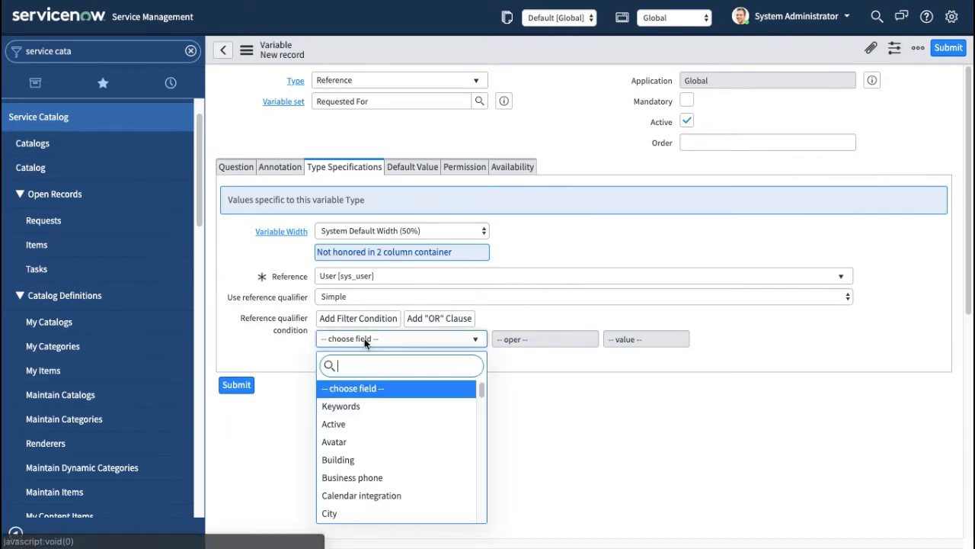
{"action": "type", "text": "ac"}
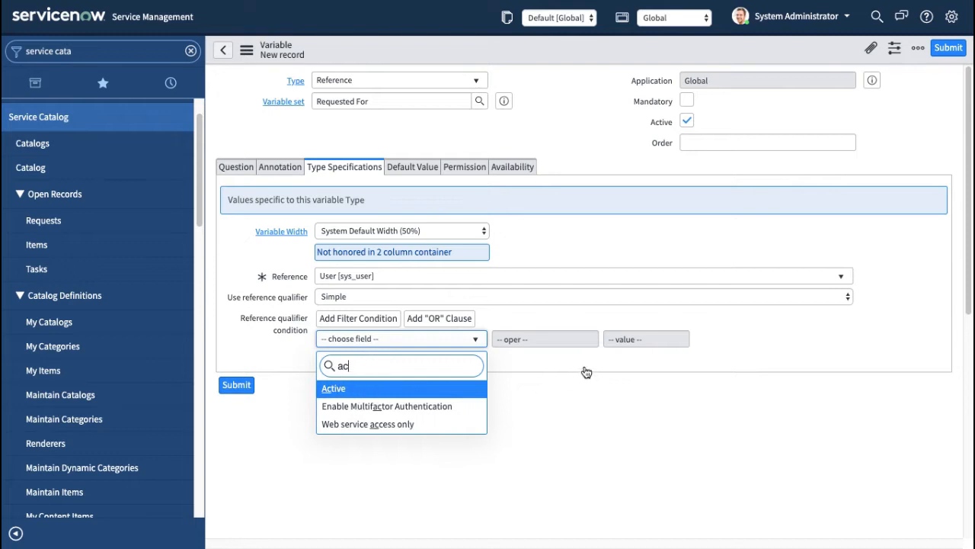
{"action": "key", "text": "Return"}
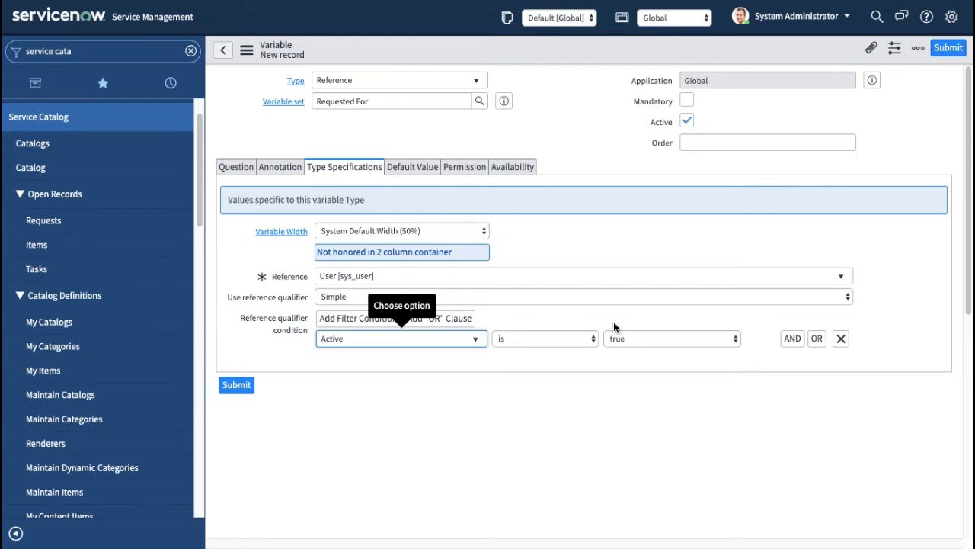
{"action": "left_click", "coordinate": [841, 343]}
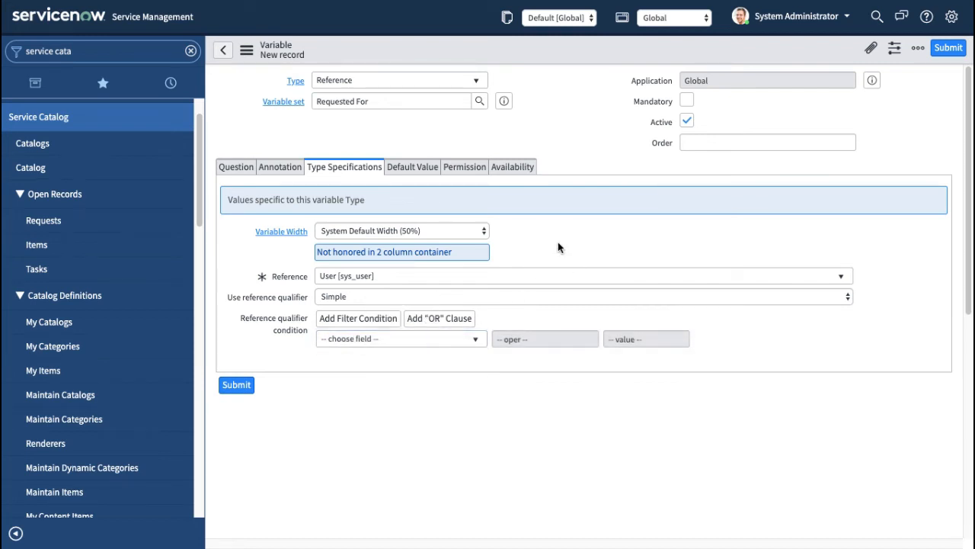
Review the variable's width options and its default value, permission, availability and annotation settings.
{"action": "left_click", "coordinate": [370, 231]}
{"action": "key", "text": "Escape"}
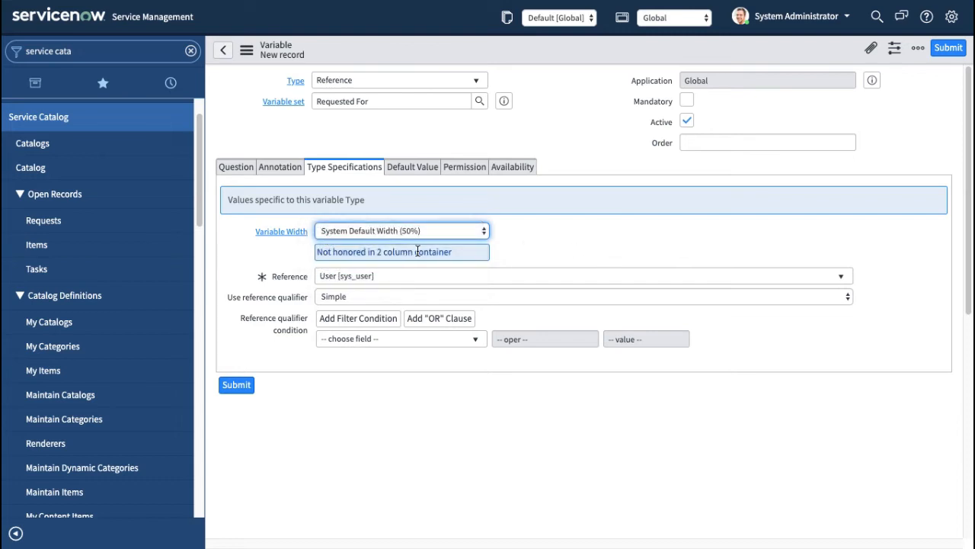
{"action": "left_click", "coordinate": [399, 231]}
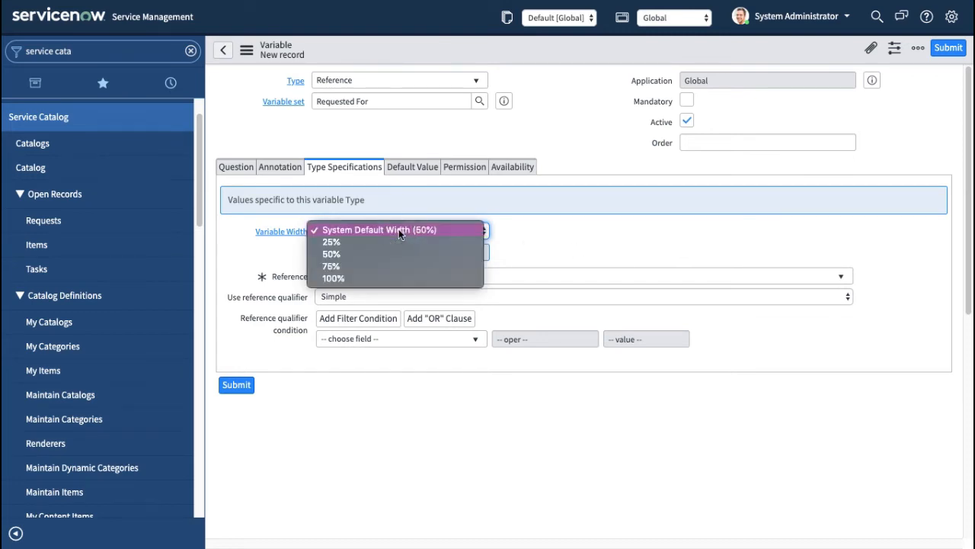
{"action": "left_click", "coordinate": [564, 265]}
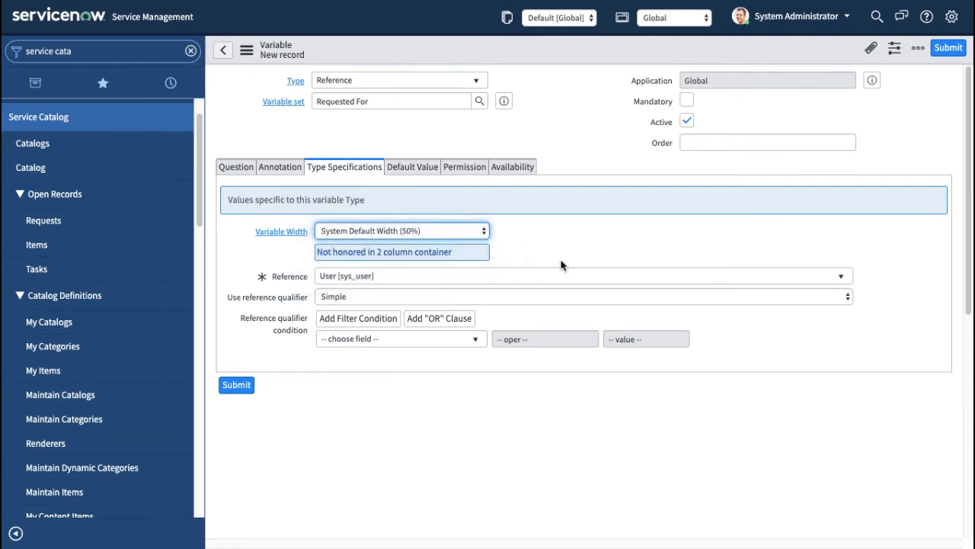
{"action": "left_click", "coordinate": [408, 170]}
{"action": "left_click", "coordinate": [463, 172]}
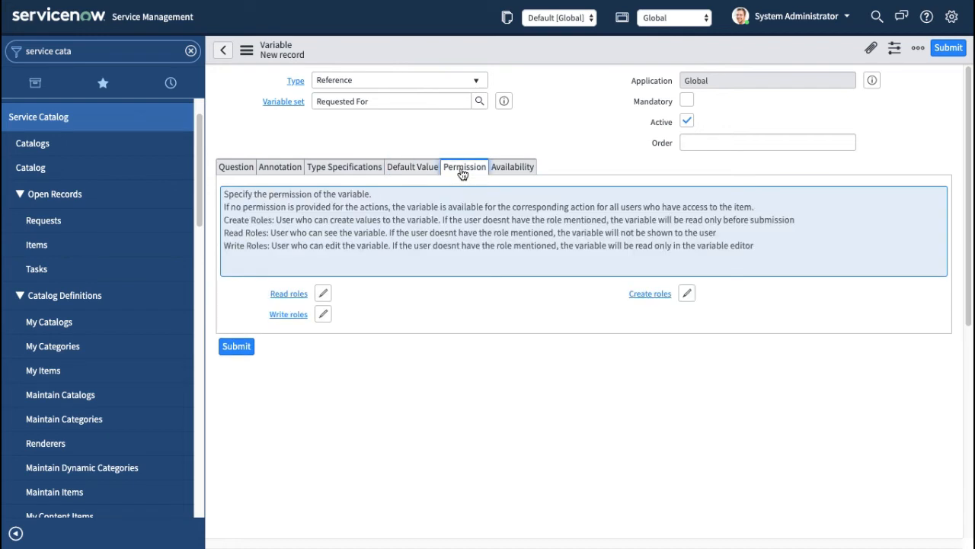
{"action": "left_click", "coordinate": [499, 169]}
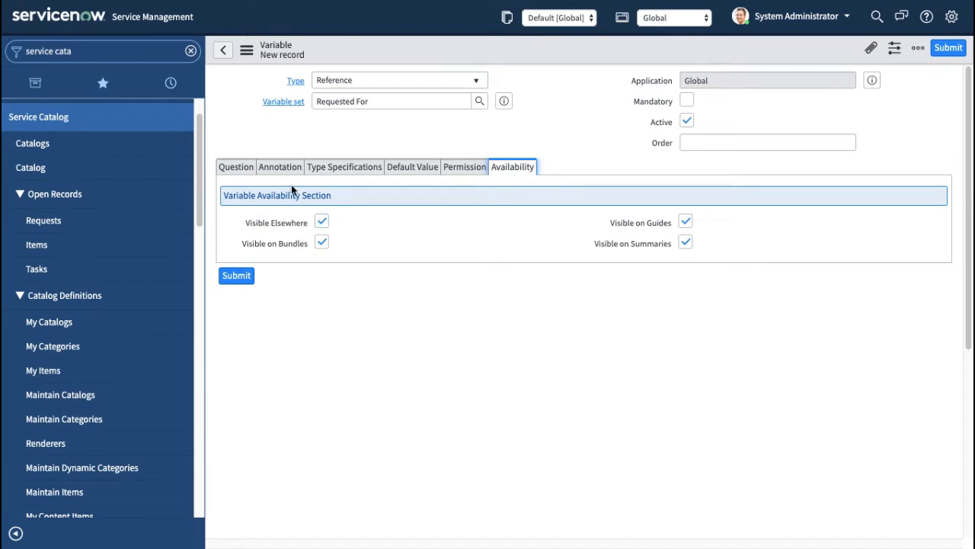
{"action": "left_click", "coordinate": [263, 166]}
Set the "Who is this request for?" variable's order to 20 and submit it.
{"action": "left_click", "coordinate": [826, 145]}
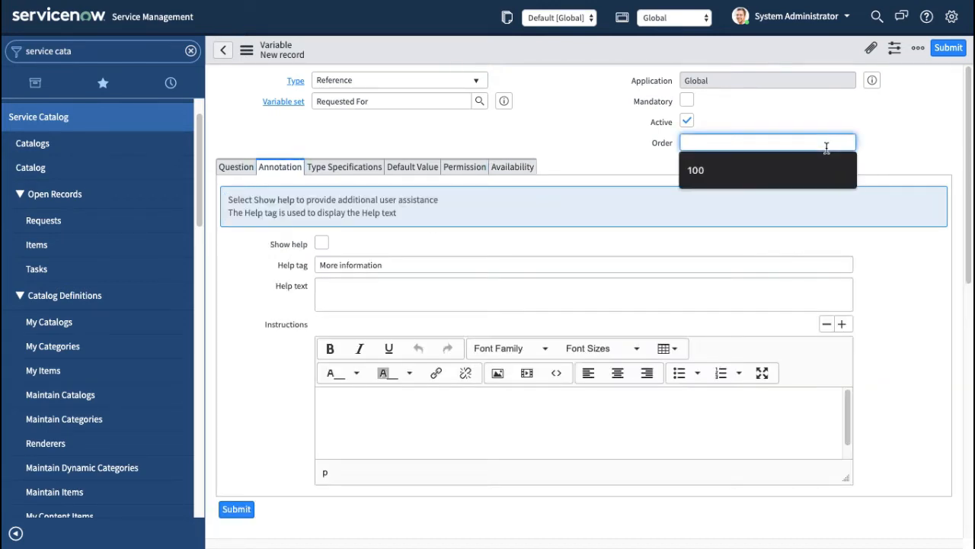
{"action": "type", "text": "20"}
{"action": "left_click", "coordinate": [583, 127]}
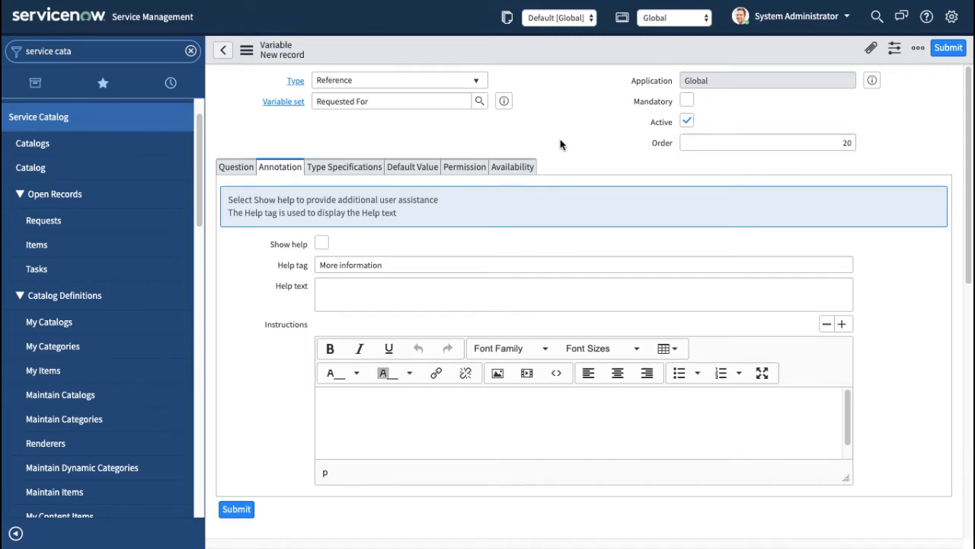
{"action": "scroll", "coordinate": [560, 145], "scroll_direction": "down", "scroll_amount": 3}
{"action": "scroll", "coordinate": [533, 175], "scroll_direction": "up", "scroll_amount": 3}
{"action": "left_click", "coordinate": [246, 169]}
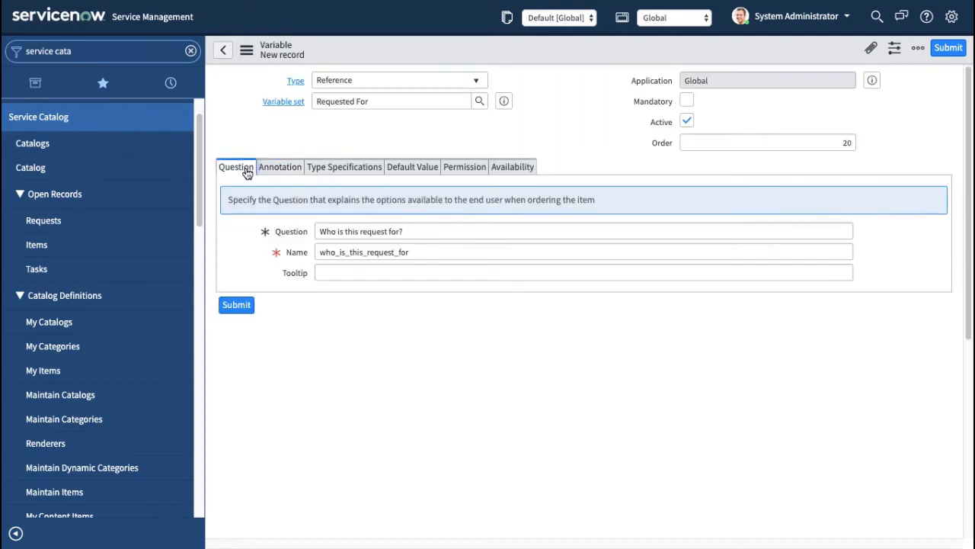
{"action": "left_click", "coordinate": [236, 305]}
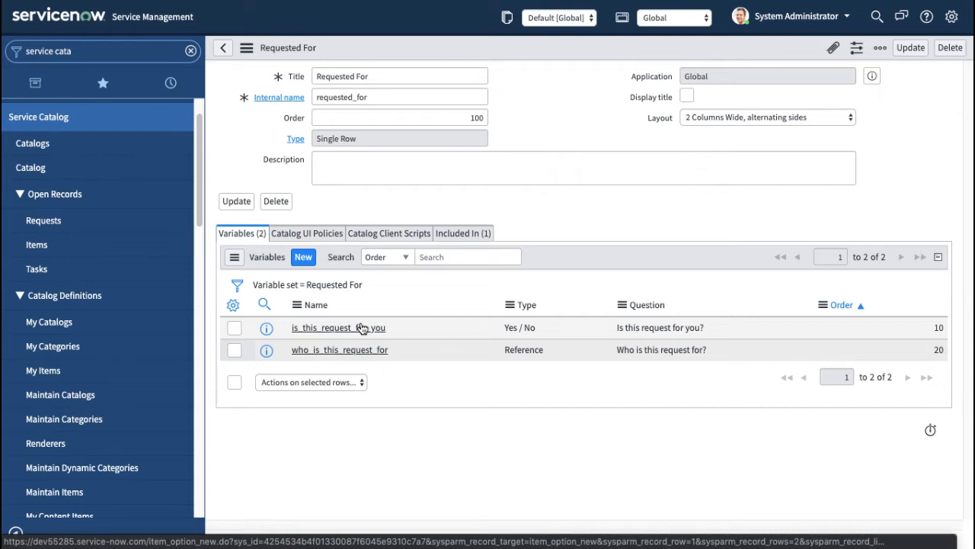
Start a new catalog UI policy for the Requested For variable set with short description "Set Request for Mandatory".
{"action": "left_click", "coordinate": [308, 237]}
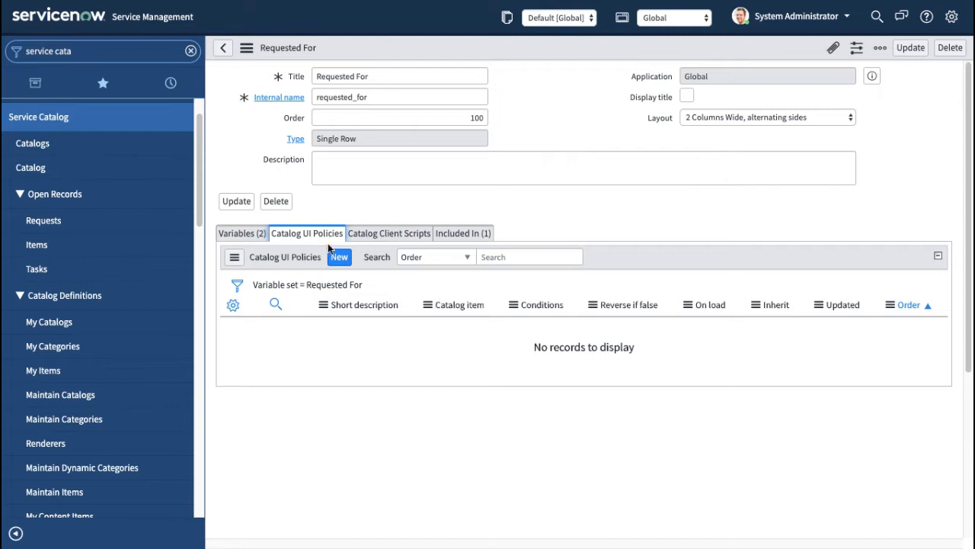
{"action": "left_click", "coordinate": [340, 262]}
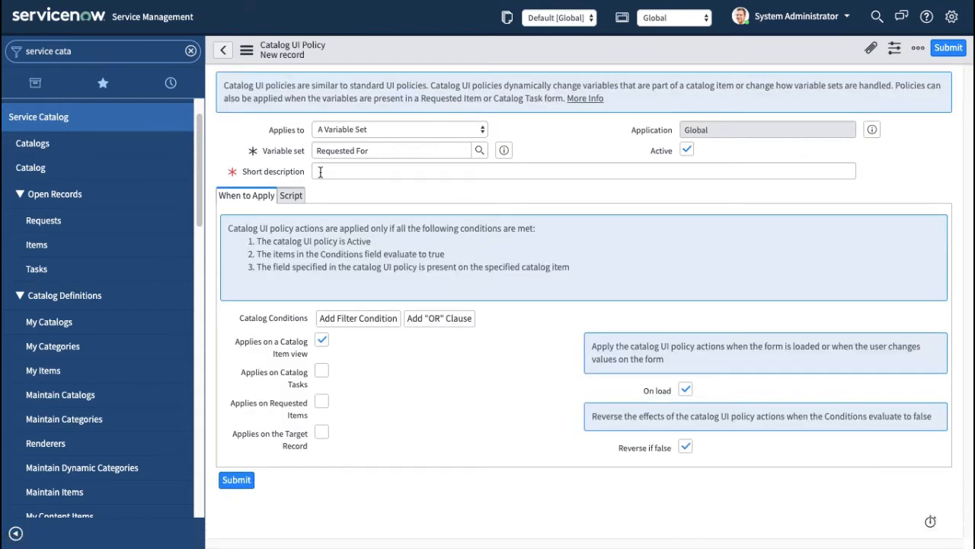
{"action": "left_click", "coordinate": [368, 170]}
{"action": "type", "text": "Set"}
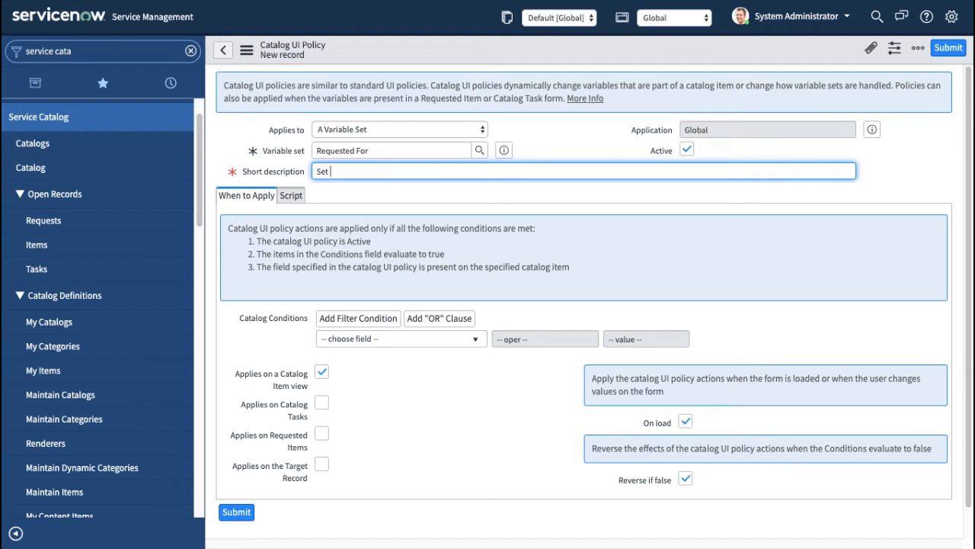
{"action": "type", "text": " Requs"}
{"action": "type", "text": "t for M"}
{"action": "type", "text": "adnatory"}
{"action": "type", "text": "datoery"}
Add the catalog condition is_this_request_for_you is No to the catalog UI policy.
{"action": "left_click", "coordinate": [408, 340]}
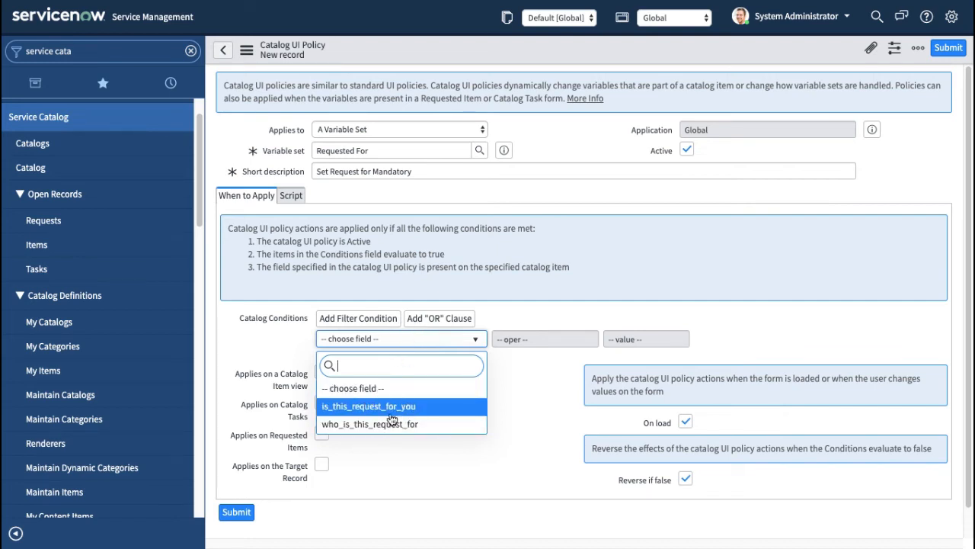
{"action": "key", "text": "Return"}
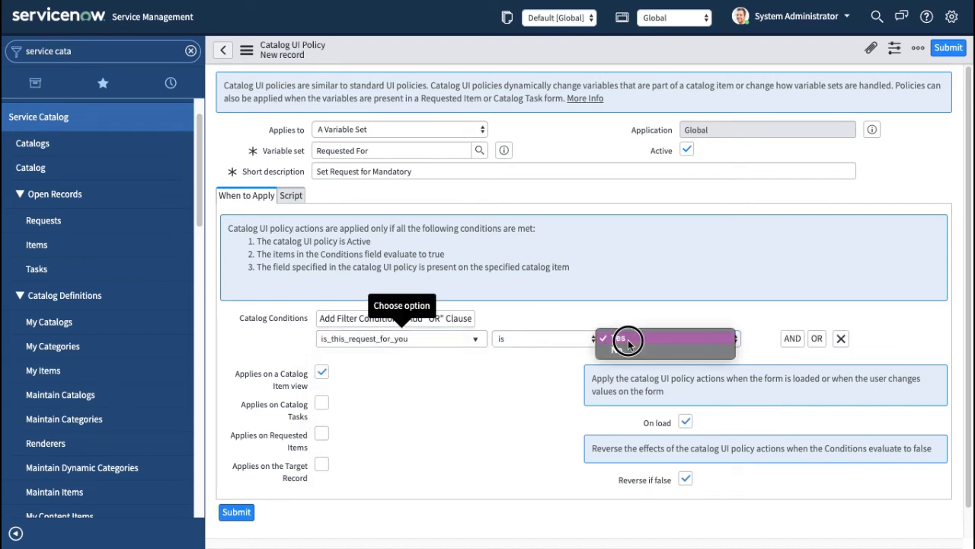
{"action": "left_click", "coordinate": [628, 344]}
{"action": "left_click", "coordinate": [637, 348]}
{"action": "key", "text": "Down"}
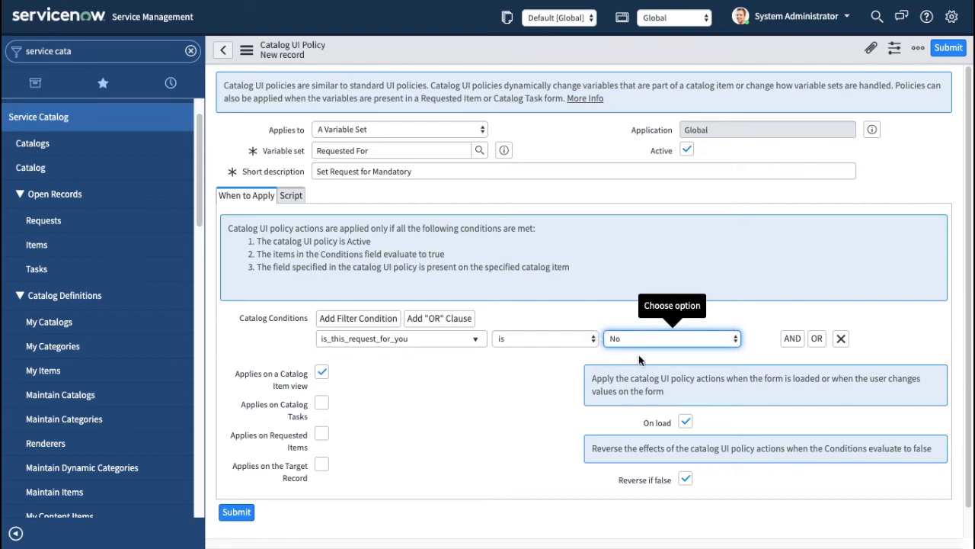
{"action": "left_click", "coordinate": [426, 393]}
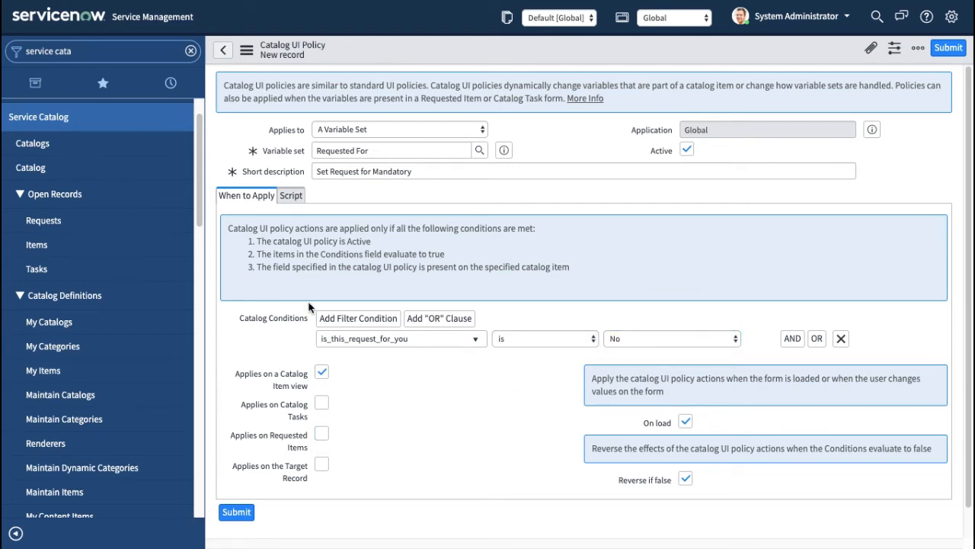
Make the policy also apply on catalog tasks and requested items, and save the record while keeping it open.
{"action": "left_click", "coordinate": [321, 403]}
{"action": "left_click", "coordinate": [321, 434]}
{"action": "left_click", "coordinate": [292, 195]}
{"action": "left_click", "coordinate": [263, 193]}
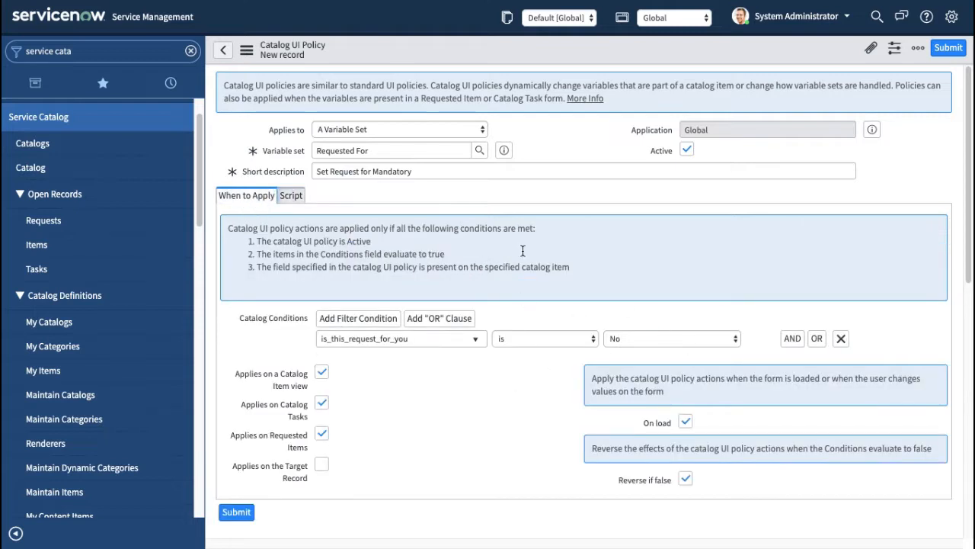
{"action": "right_click", "coordinate": [551, 58]}
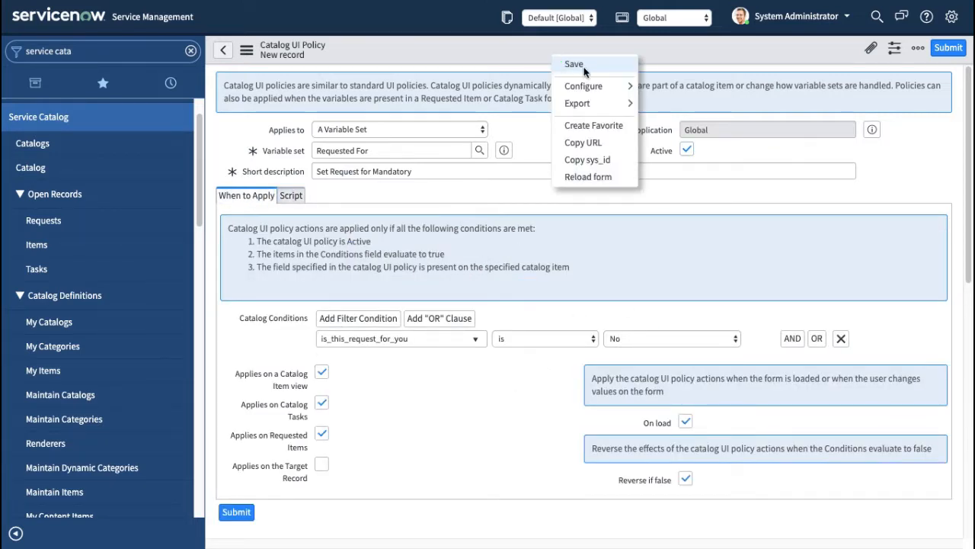
{"action": "left_click", "coordinate": [583, 67]}
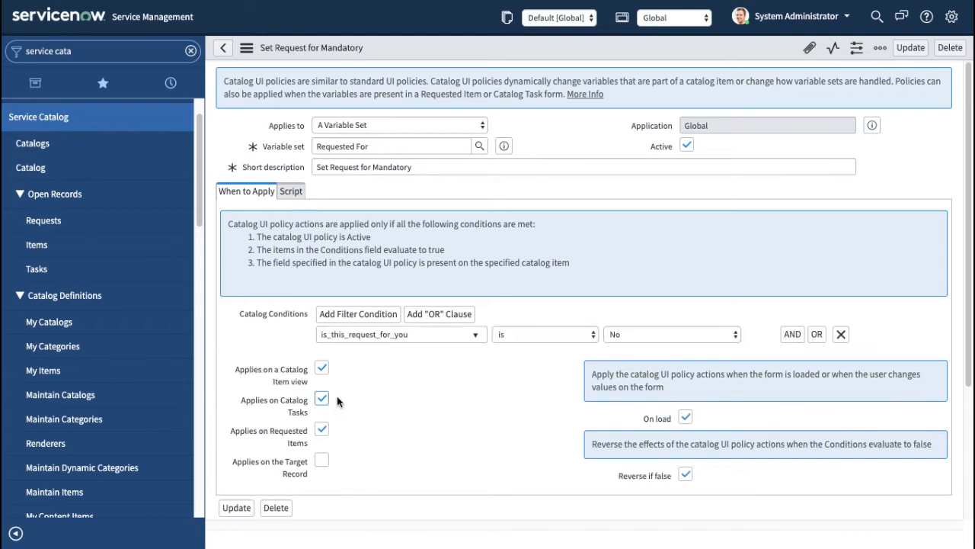
Start a new catalog UI policy action for the variable who_is_this_request_for.
{"action": "scroll", "coordinate": [406, 457], "scroll_direction": "down", "scroll_amount": 2}
{"action": "left_click", "coordinate": [359, 440]}
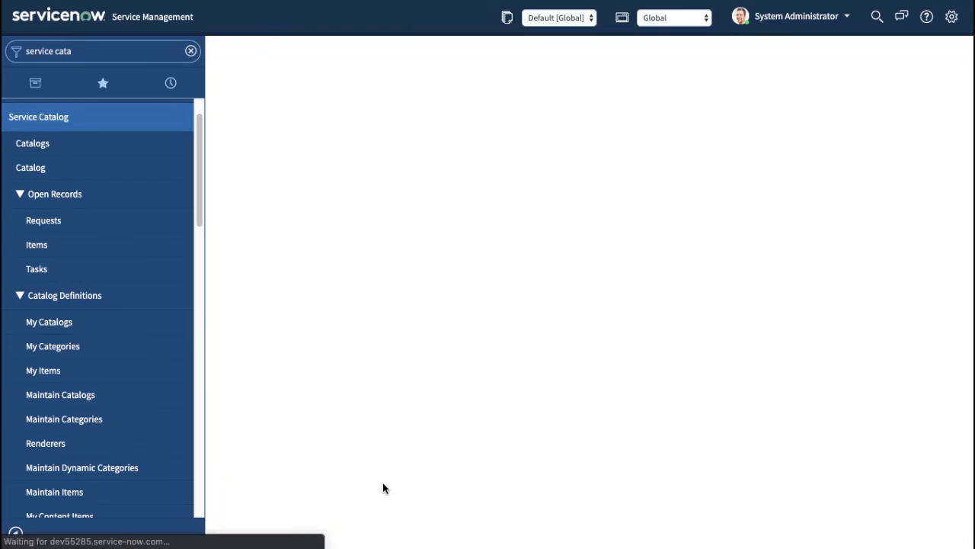
{"action": "left_click", "coordinate": [424, 103]}
{"action": "left_click", "coordinate": [522, 108]}
{"action": "left_click", "coordinate": [404, 107]}
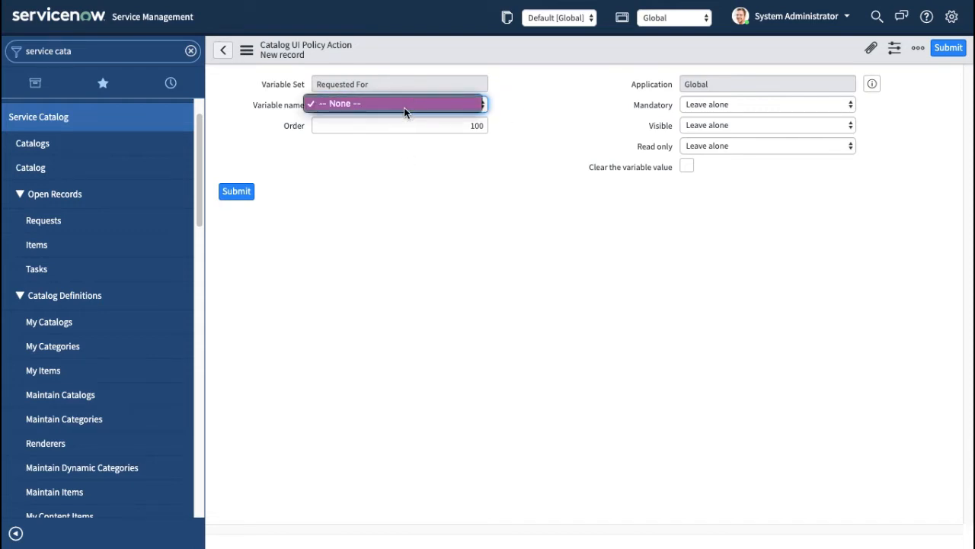
{"action": "left_click", "coordinate": [541, 100]}
{"action": "left_click", "coordinate": [433, 138]}
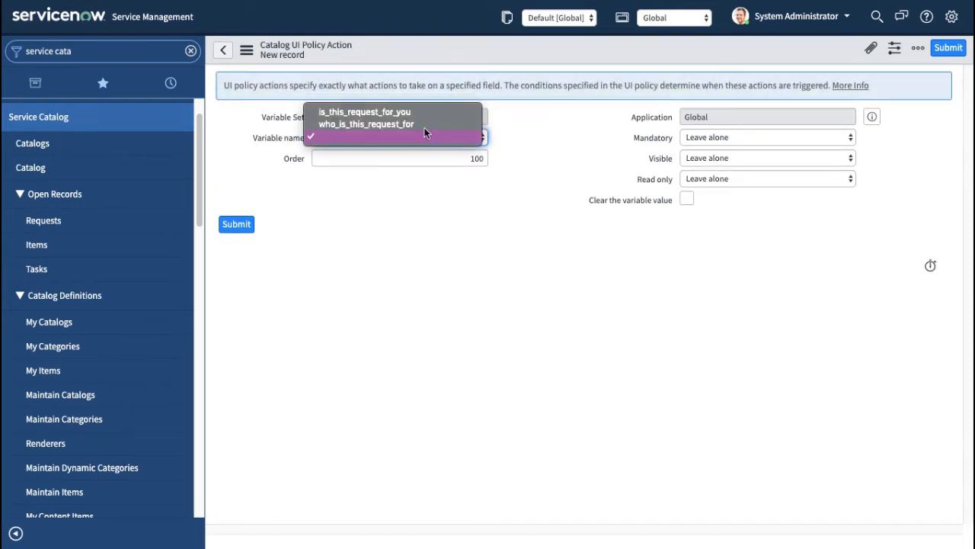
{"action": "left_click", "coordinate": [424, 126]}
Set the policy action's Mandatory and Visible options to True and submit it.
{"action": "left_click", "coordinate": [730, 138]}
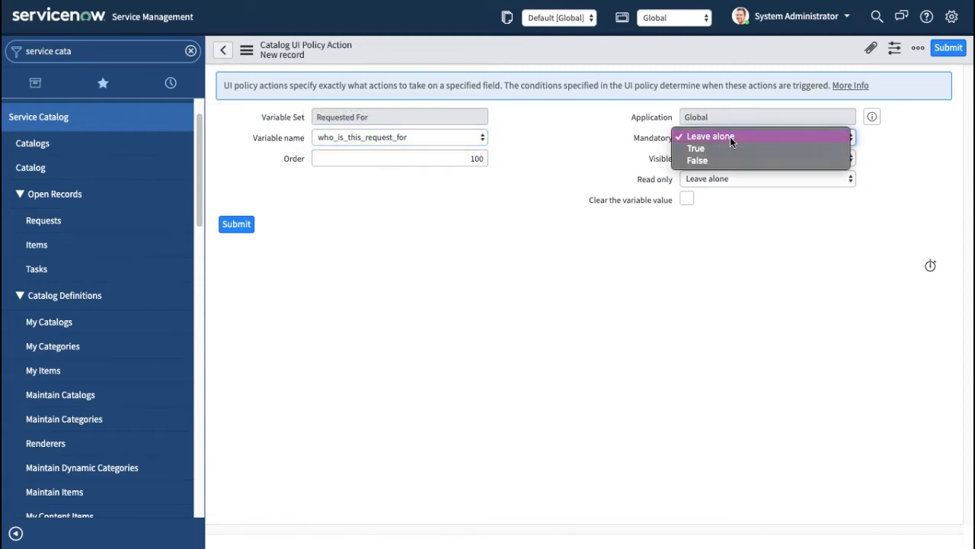
{"action": "left_click", "coordinate": [700, 147]}
{"action": "left_click", "coordinate": [707, 159]}
{"action": "left_click", "coordinate": [700, 168]}
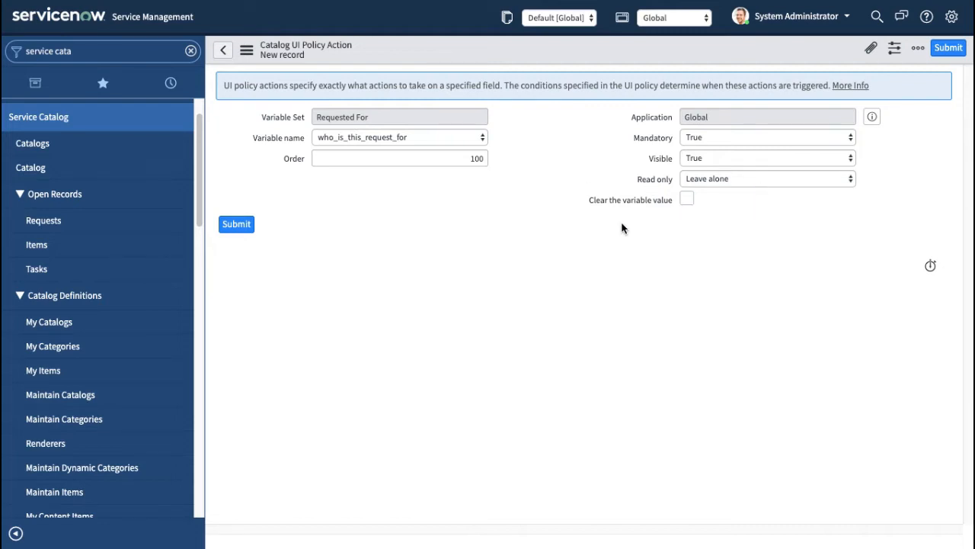
{"action": "left_click", "coordinate": [235, 226]}
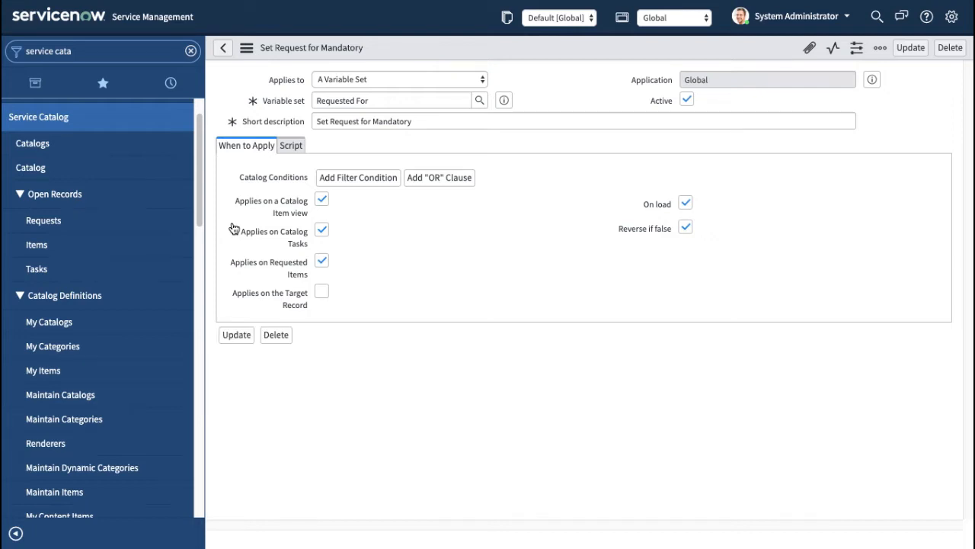
Check the saved policy's conditions and action, and open the Finance Portal Access Request item from the catalog items list.
{"action": "left_click", "coordinate": [504, 101]}
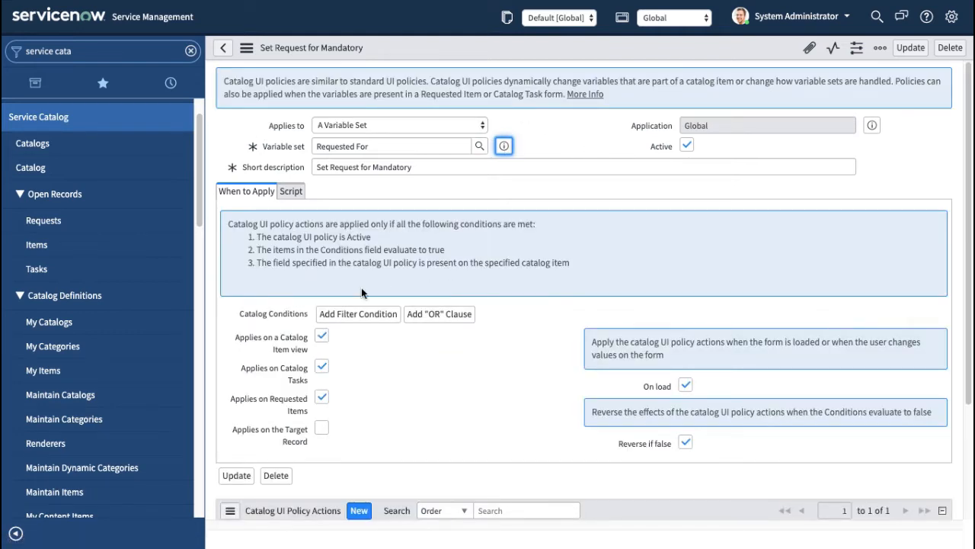
{"action": "scroll", "coordinate": [361, 291], "scroll_direction": "down", "scroll_amount": 3}
{"action": "scroll", "coordinate": [432, 326], "scroll_direction": "up", "scroll_amount": 3}
{"action": "scroll", "coordinate": [381, 320], "scroll_direction": "down", "scroll_amount": 3}
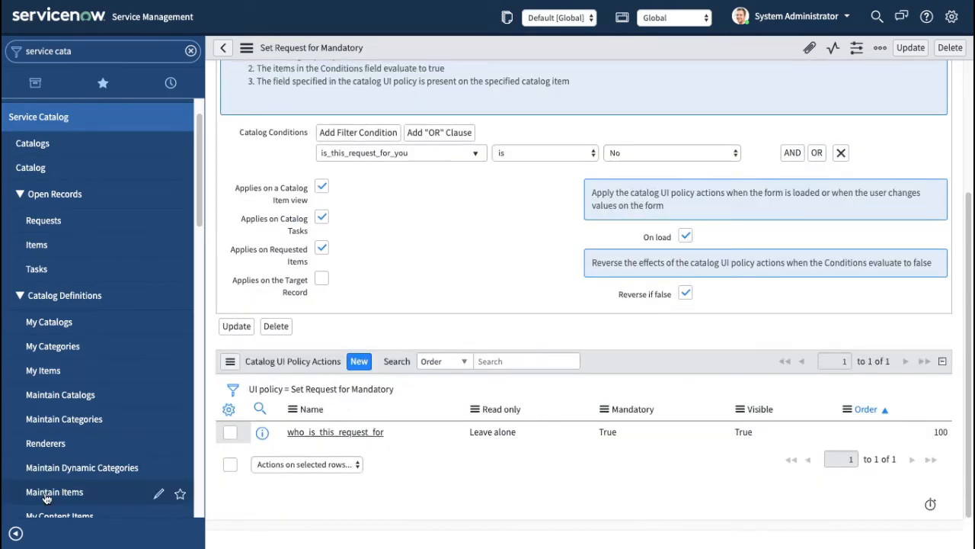
{"action": "left_click", "coordinate": [48, 495]}
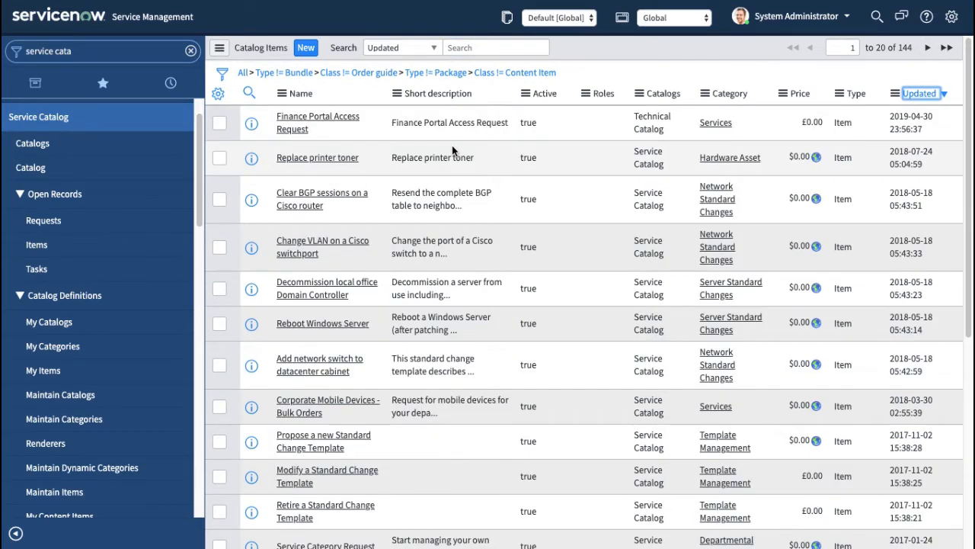
{"action": "left_click", "coordinate": [312, 122]}
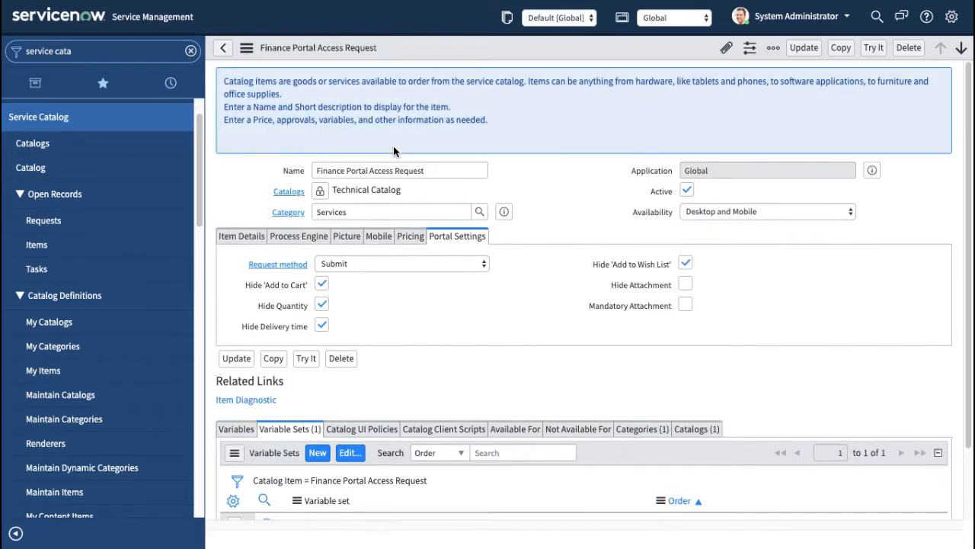
Test the catalog item by answering No to "Is this request for you?" and ordering with "Who is this request for?" empty.
{"action": "scroll", "coordinate": [412, 287], "scroll_direction": "down", "scroll_amount": 1}
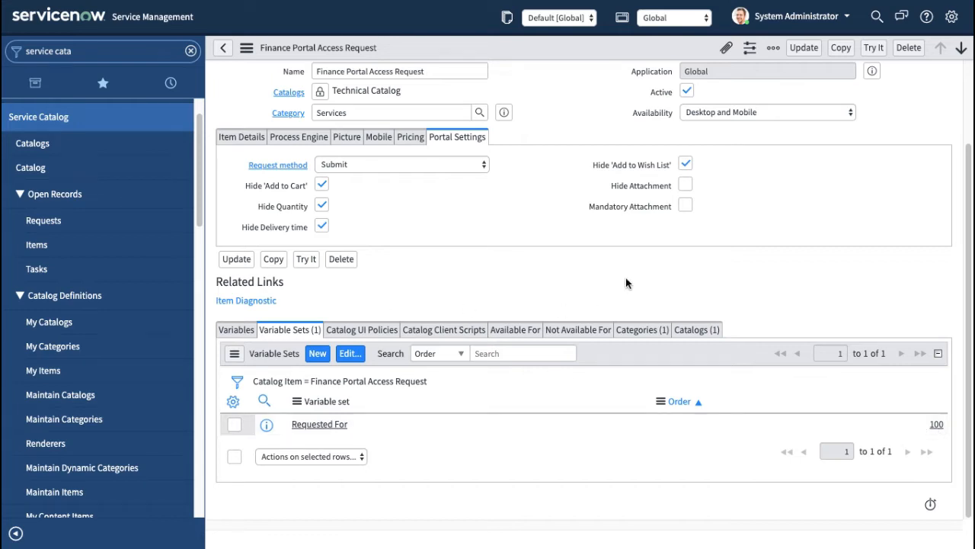
{"action": "scroll", "coordinate": [546, 239], "scroll_direction": "up", "scroll_amount": 2}
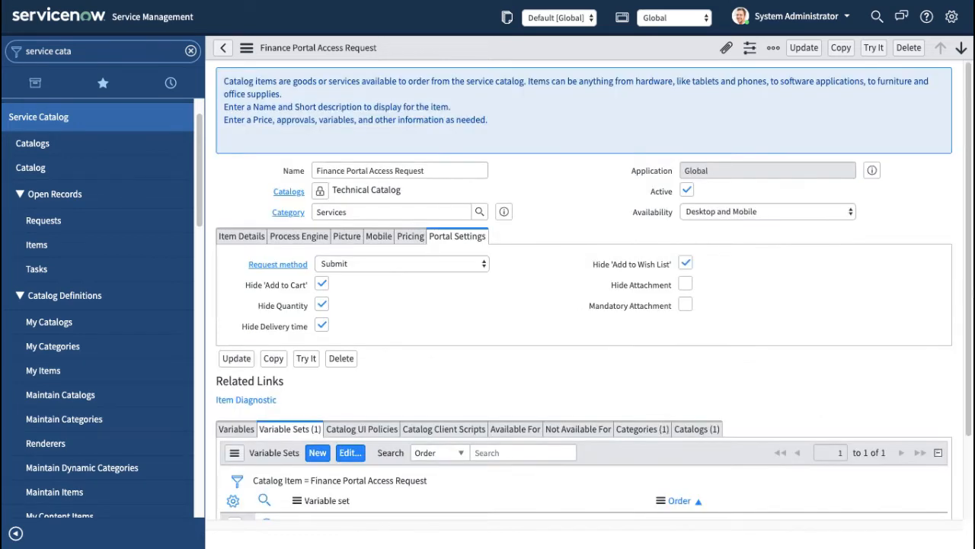
{"action": "left_click", "coordinate": [874, 48]}
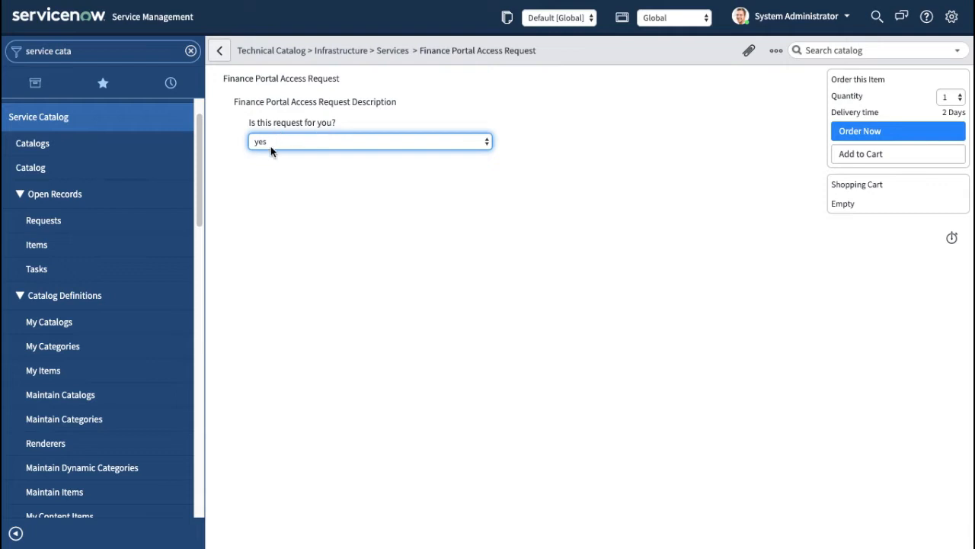
{"action": "left_click", "coordinate": [322, 140]}
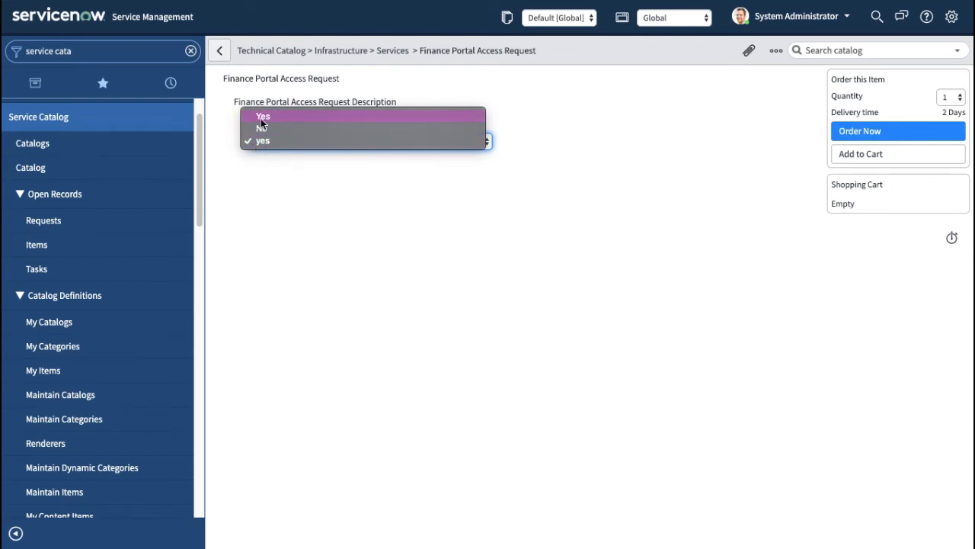
{"action": "left_click", "coordinate": [281, 158]}
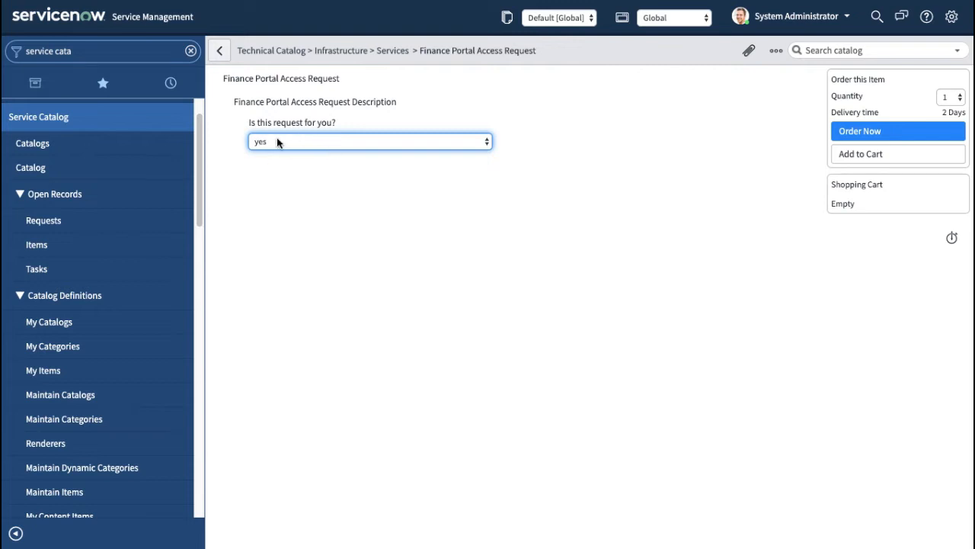
{"action": "left_click", "coordinate": [281, 142]}
{"action": "left_click", "coordinate": [276, 129]}
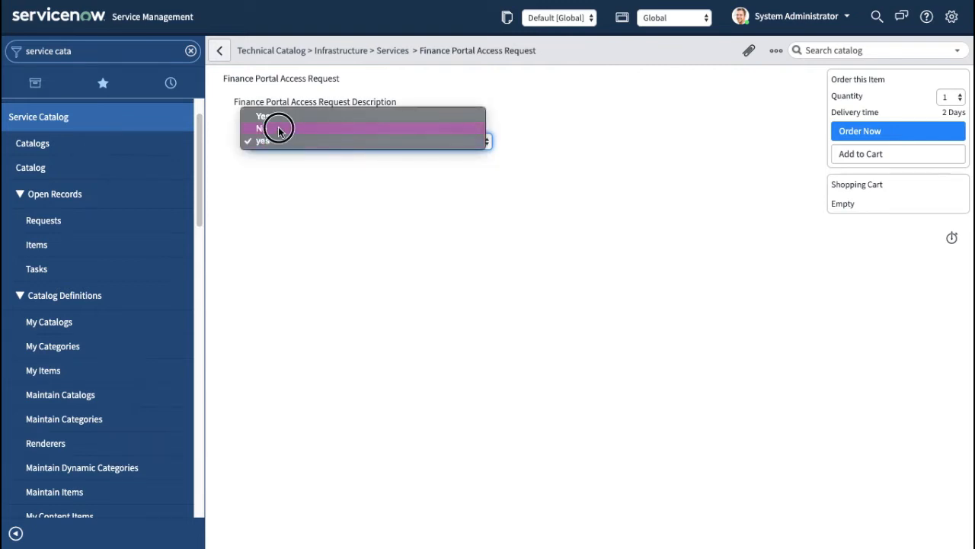
{"action": "key", "text": "Up"}
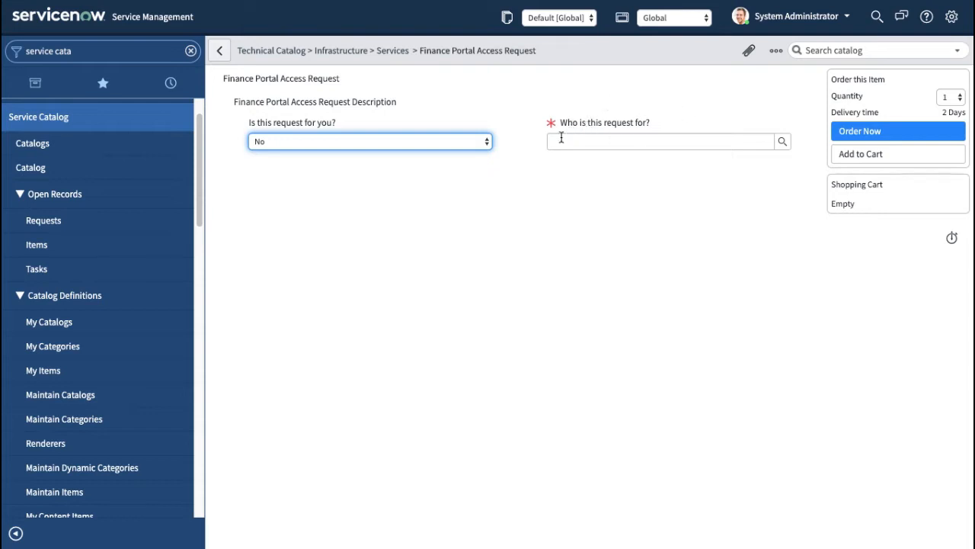
{"action": "left_click", "coordinate": [891, 138]}
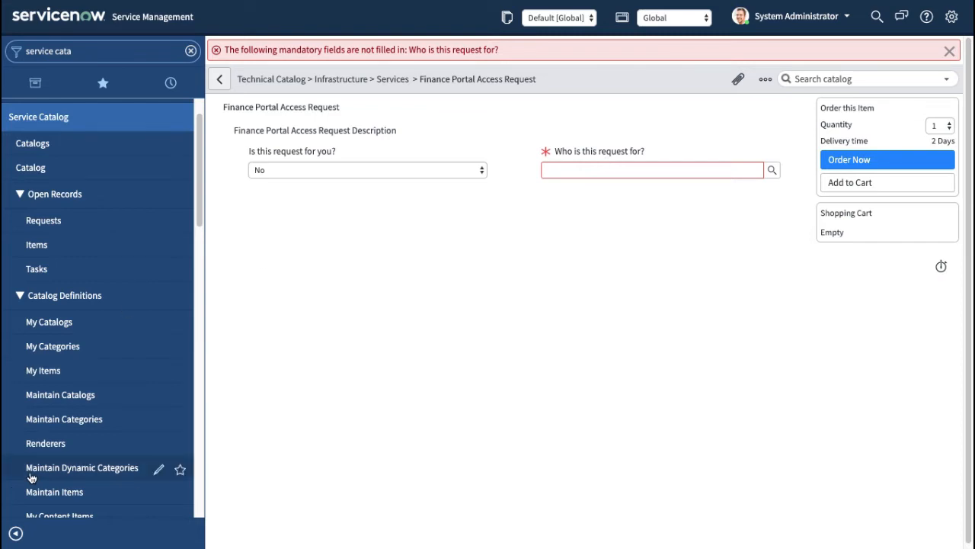
Leave the test order, reopen the Finance Portal Access Request item from the catalog items list and start a new variable for it.
{"action": "left_click", "coordinate": [67, 494]}
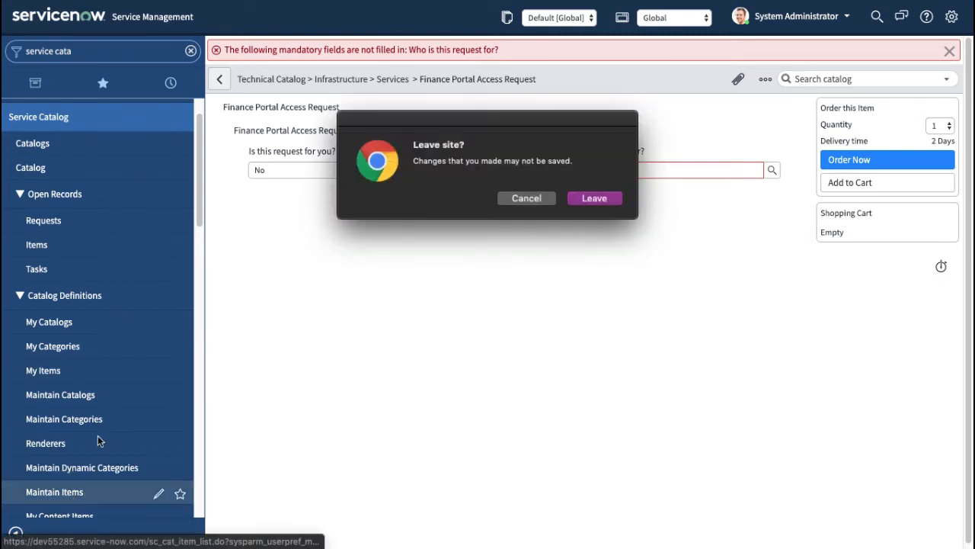
{"action": "left_click", "coordinate": [596, 199]}
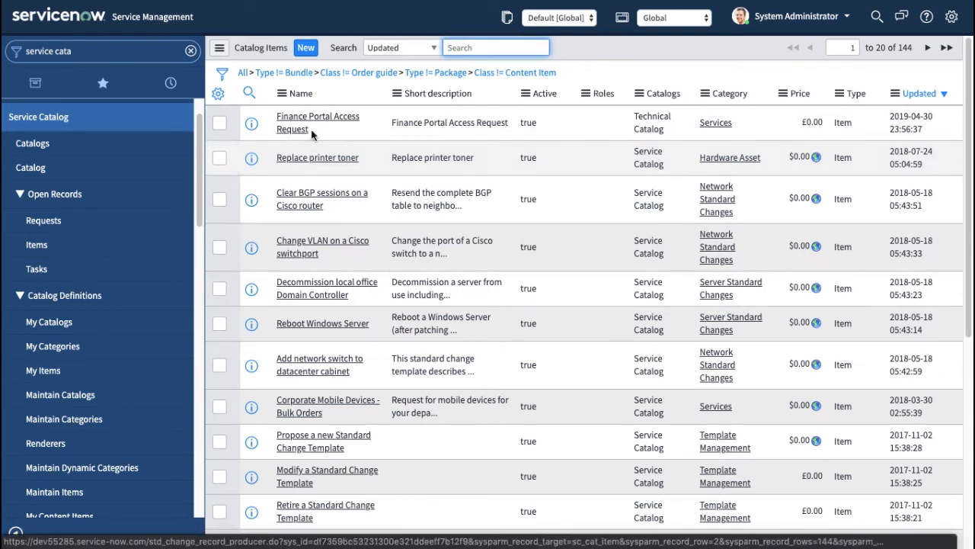
{"action": "left_click", "coordinate": [299, 122]}
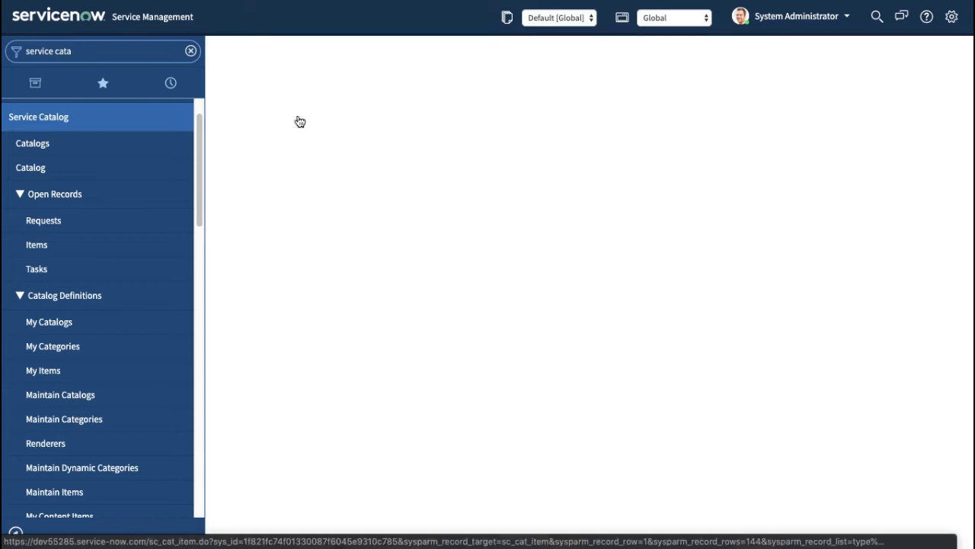
{"action": "left_click", "coordinate": [476, 166]}
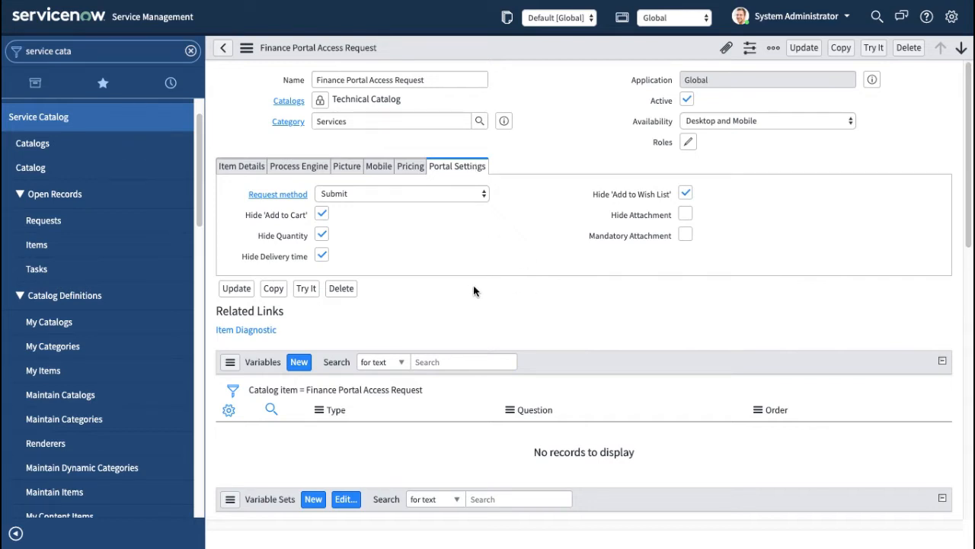
{"action": "scroll", "coordinate": [473, 290], "scroll_direction": "down", "scroll_amount": 7}
{"action": "scroll", "coordinate": [472, 305], "scroll_direction": "up", "scroll_amount": 7}
{"action": "scroll", "coordinate": [477, 329], "scroll_direction": "down", "scroll_amount": 7}
{"action": "scroll", "coordinate": [434, 310], "scroll_direction": "up", "scroll_amount": 7}
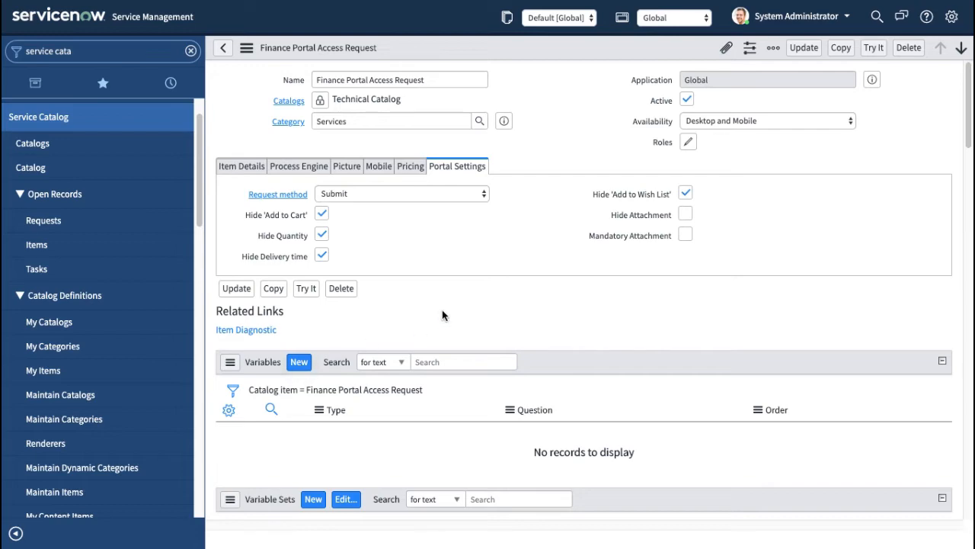
{"action": "scroll", "coordinate": [455, 266], "scroll_direction": "down", "scroll_amount": 10}
{"action": "scroll", "coordinate": [468, 274], "scroll_direction": "up", "scroll_amount": 10}
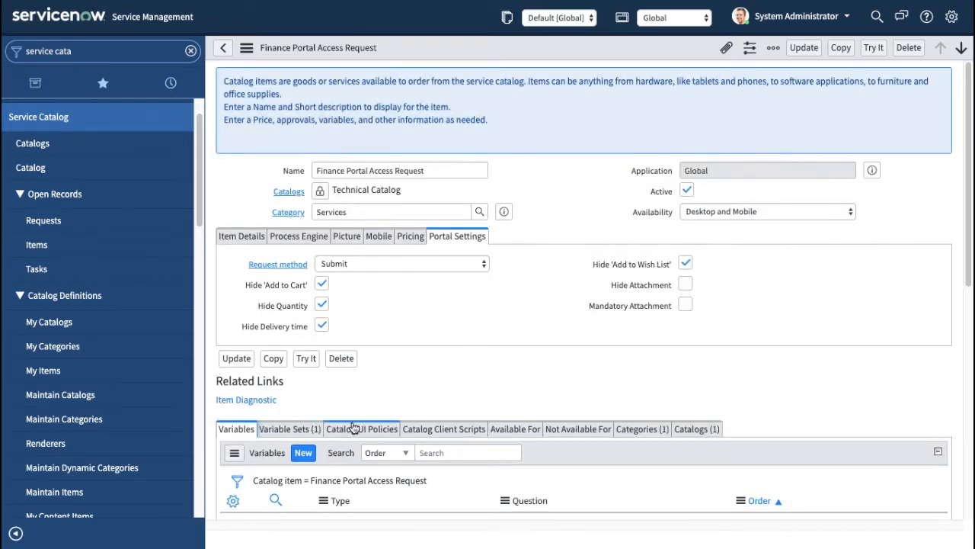
{"action": "left_click", "coordinate": [302, 352]}
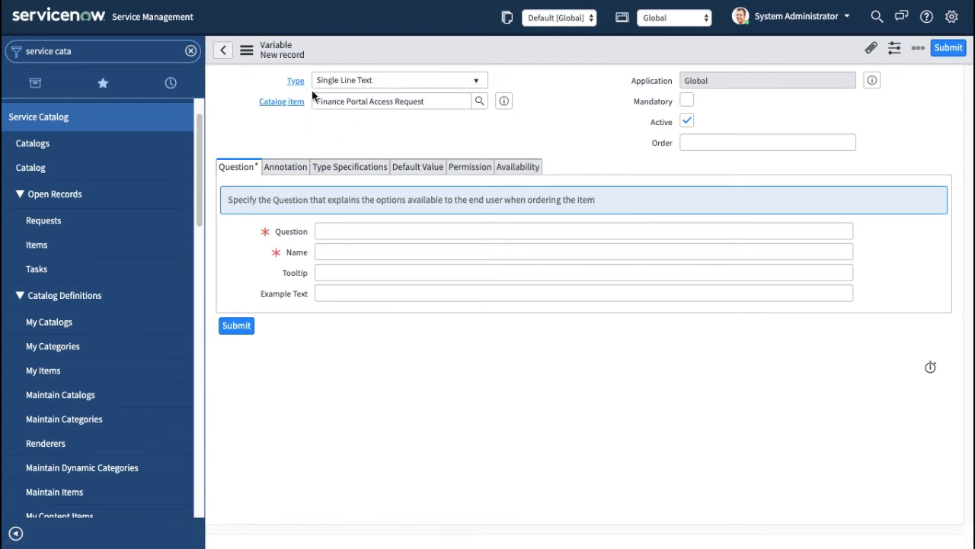
{"action": "left_click", "coordinate": [389, 84]}
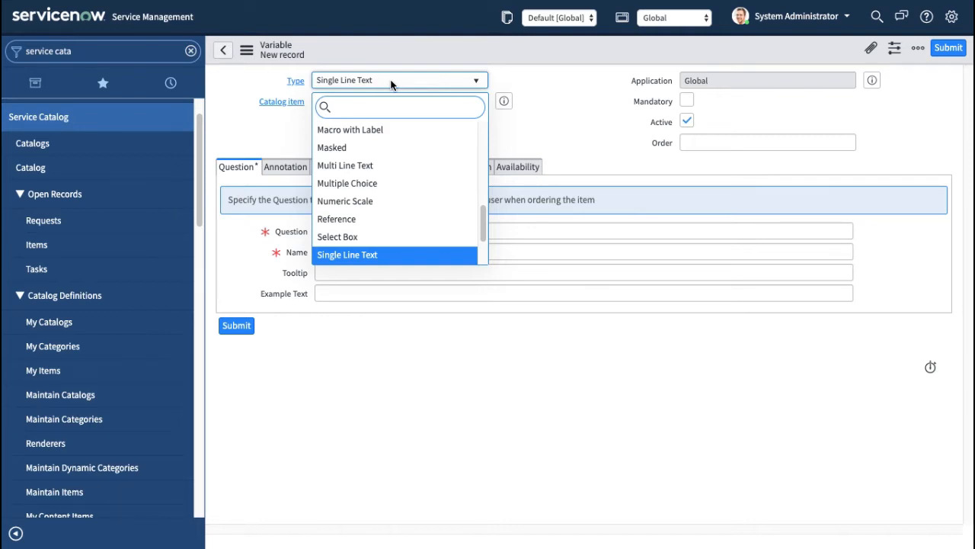
{"action": "type", "text": "local"}
{"action": "key", "text": "BackSpace"}
{"action": "key", "text": "BackSpace"}
{"action": "key", "text": "BackSpace"}
{"action": "key", "text": "BackSpace"}
{"action": "key", "text": "BackSpace"}
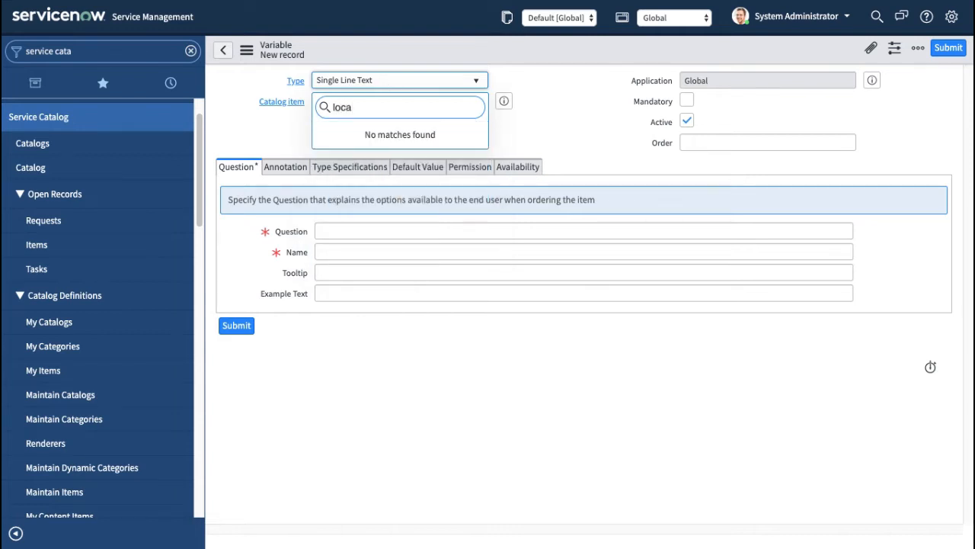
Set the new variable's type to Reference.
{"action": "left_click", "coordinate": [370, 80]}
{"action": "left_click", "coordinate": [369, 80]}
{"action": "type", "text": "ref"}
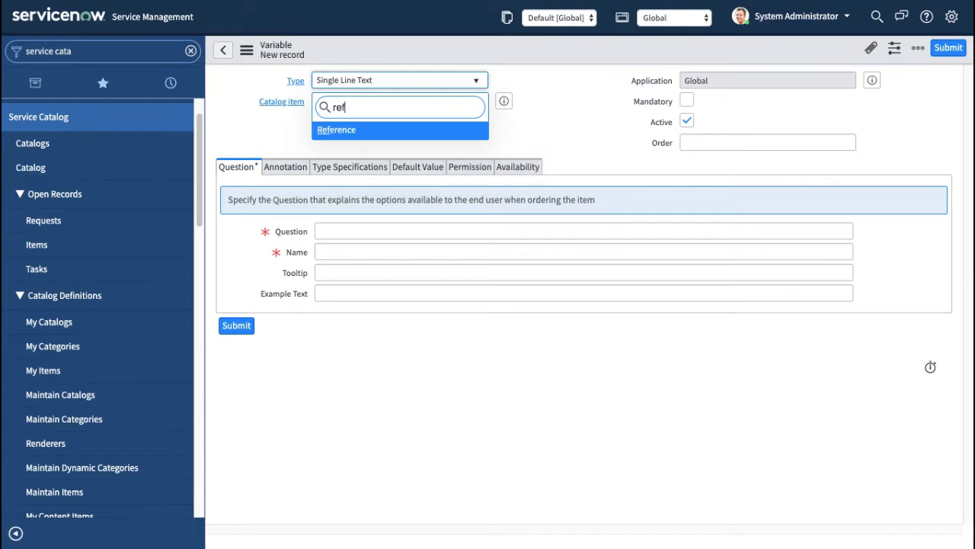
{"action": "left_click", "coordinate": [383, 131]}
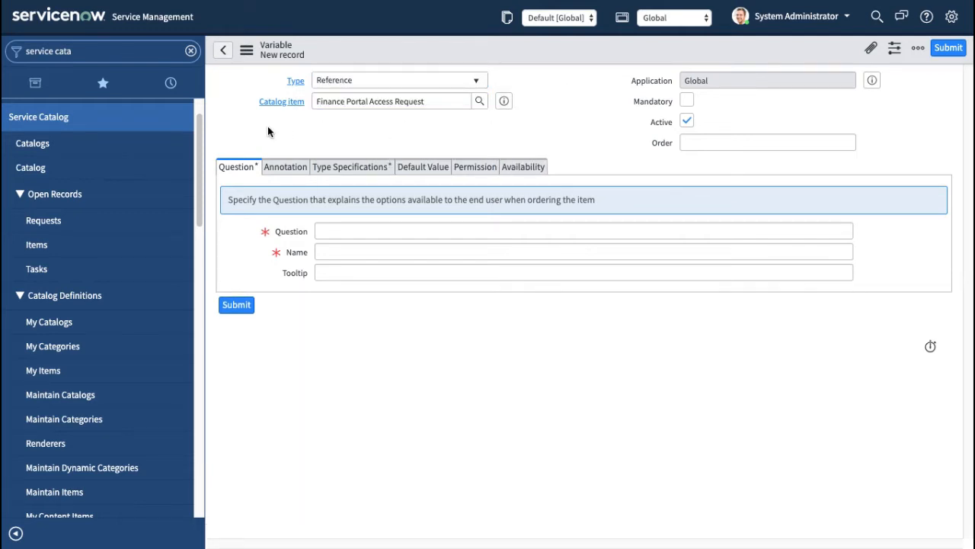
Enter "Select the location of Access" as the variable's question and let the name fill in from it.
{"action": "left_click", "coordinate": [336, 232]}
{"action": "type", "text": "Selection the location of Access"}
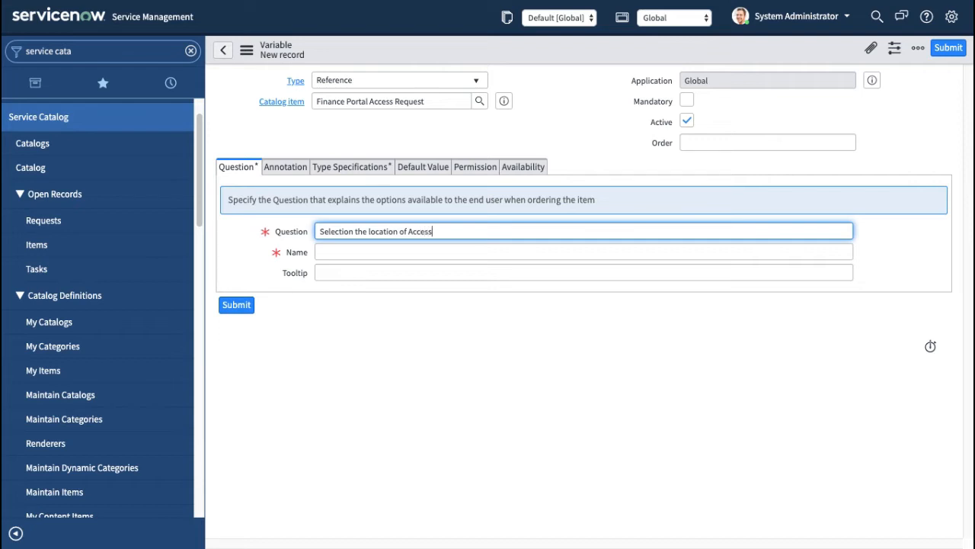
{"action": "left_click", "coordinate": [355, 231]}
{"action": "key", "text": "BackSpace"}
{"action": "key", "text": "BackSpace"}
{"action": "key", "text": "BackSpace"}
{"action": "key", "text": "BackSpace"}
{"action": "type", "text": "t"}
{"action": "left_click", "coordinate": [402, 315]}
{"action": "left_click", "coordinate": [442, 230]}
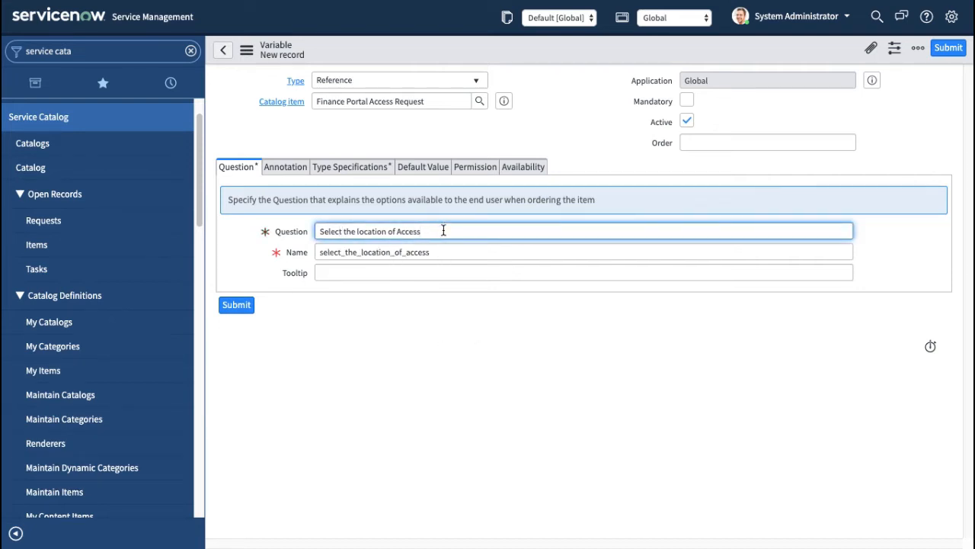
Make the variable reference the Location [cmn_location] table in its type specifications.
{"action": "left_click", "coordinate": [358, 169]}
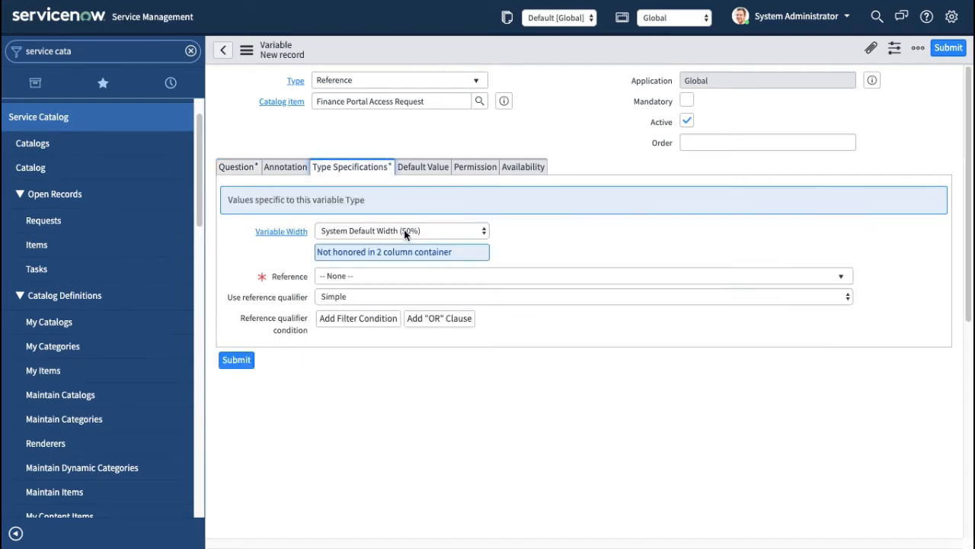
{"action": "left_click", "coordinate": [385, 278]}
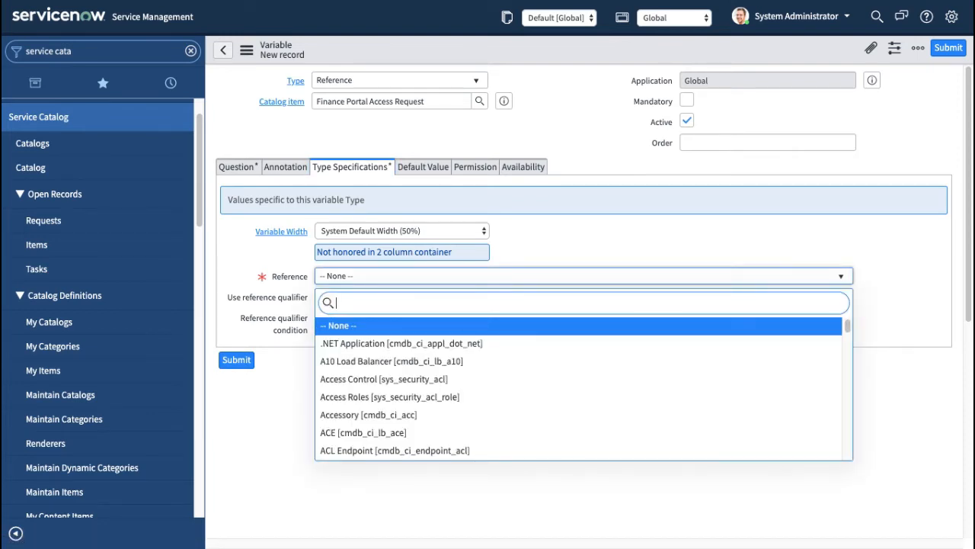
{"action": "type", "text": "locatuon"}
{"action": "key", "text": "BackSpace"}
{"action": "key", "text": "BackSpace"}
{"action": "key", "text": "BackSpace"}
{"action": "type", "text": "ion"}
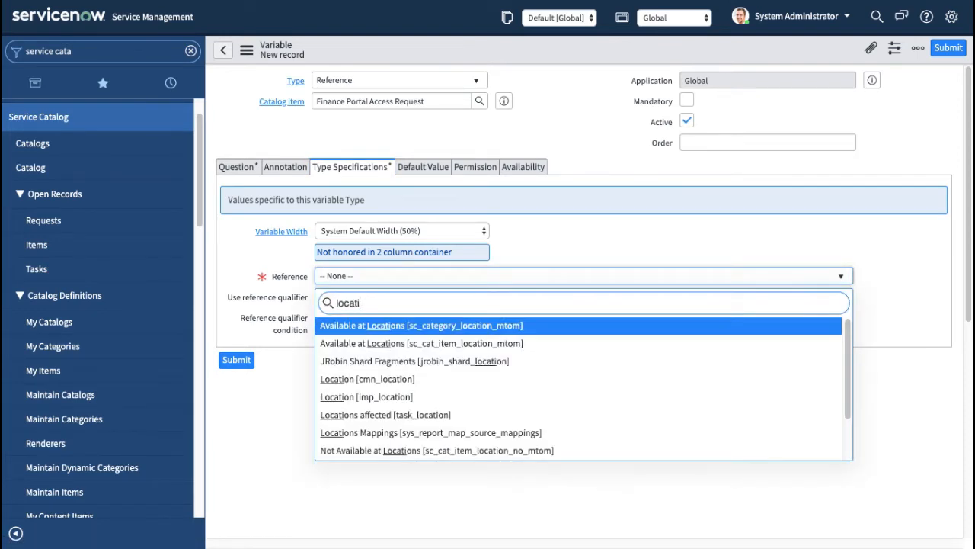
{"action": "left_click", "coordinate": [387, 379]}
{"action": "left_click", "coordinate": [562, 164]}
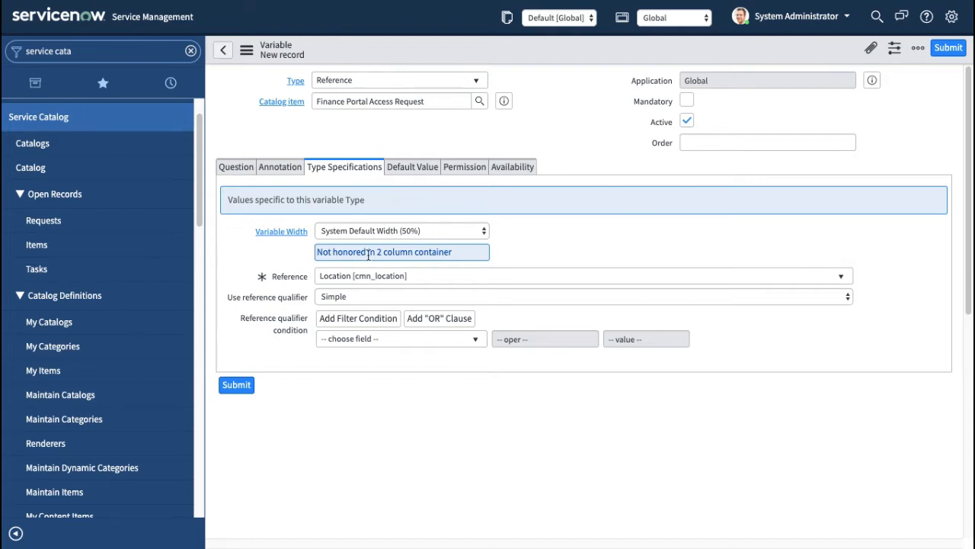
Give the location variable order 200, make it mandatory and submit it.
{"action": "left_click", "coordinate": [701, 146]}
{"action": "type", "text": "200"}
{"action": "left_click", "coordinate": [548, 138]}
{"action": "left_click", "coordinate": [687, 101]}
{"action": "left_click", "coordinate": [281, 168]}
{"action": "left_click", "coordinate": [233, 169]}
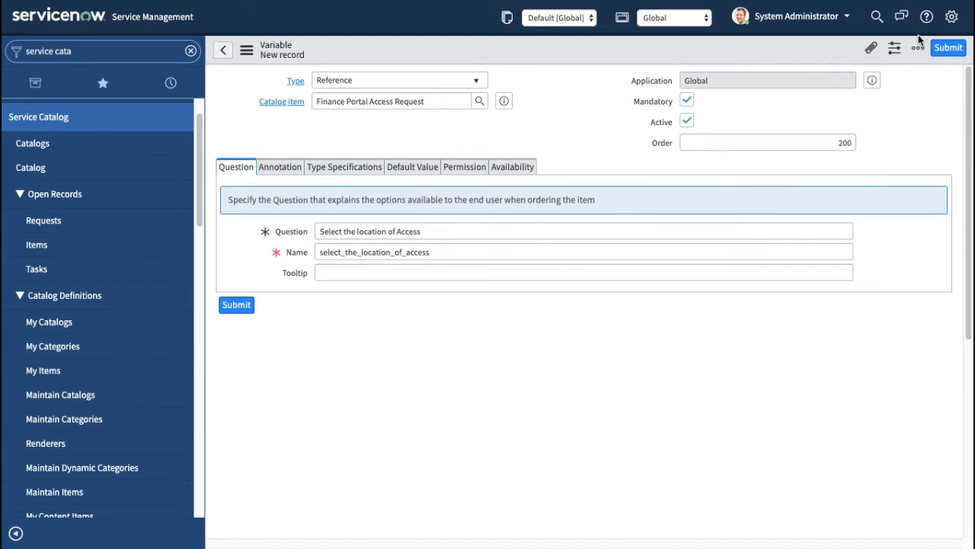
{"action": "left_click", "coordinate": [949, 48]}
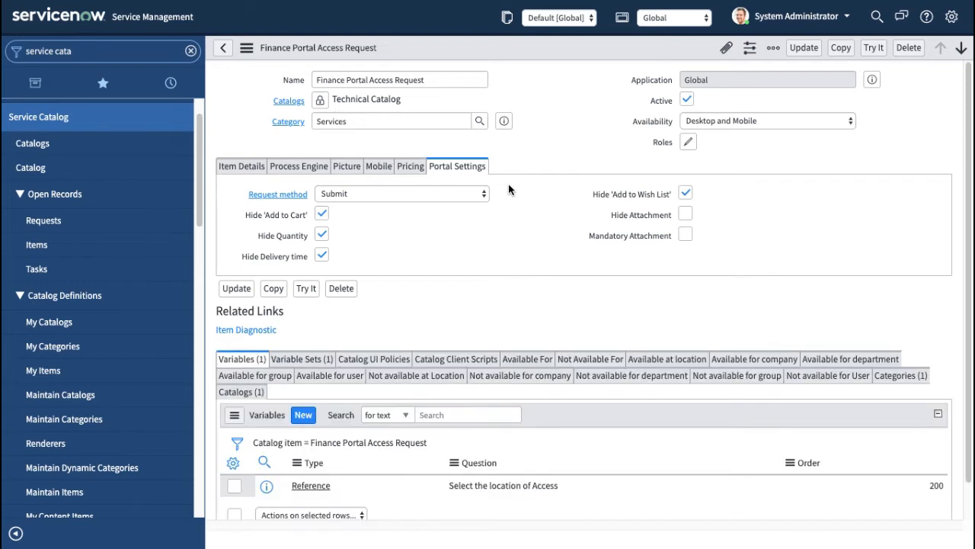
Start another variable for the catalog item with type Multi Line Text and order 300.
{"action": "scroll", "coordinate": [445, 279], "scroll_direction": "down", "scroll_amount": 2}
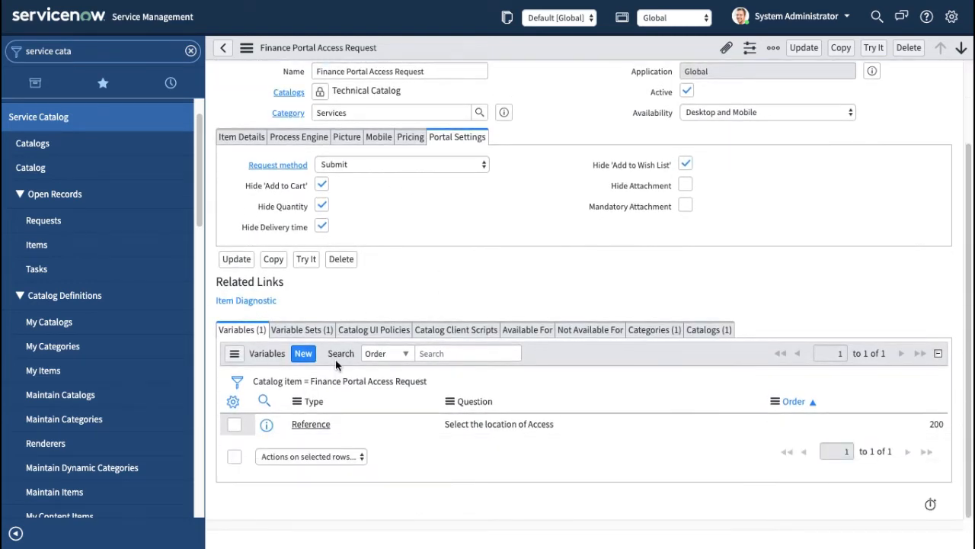
{"action": "left_click", "coordinate": [303, 355]}
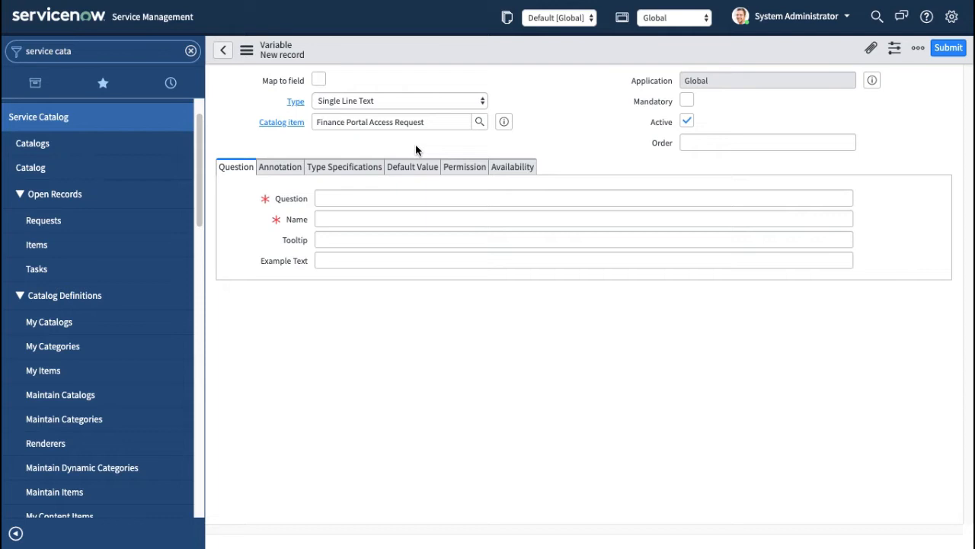
{"action": "left_click", "coordinate": [385, 100]}
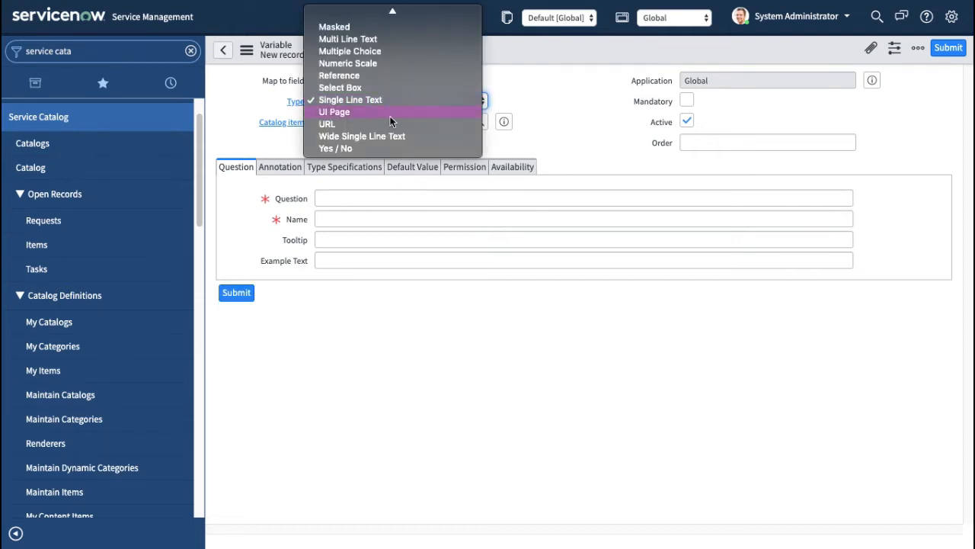
{"action": "scroll", "coordinate": [392, 119], "scroll_direction": "up", "scroll_amount": 2}
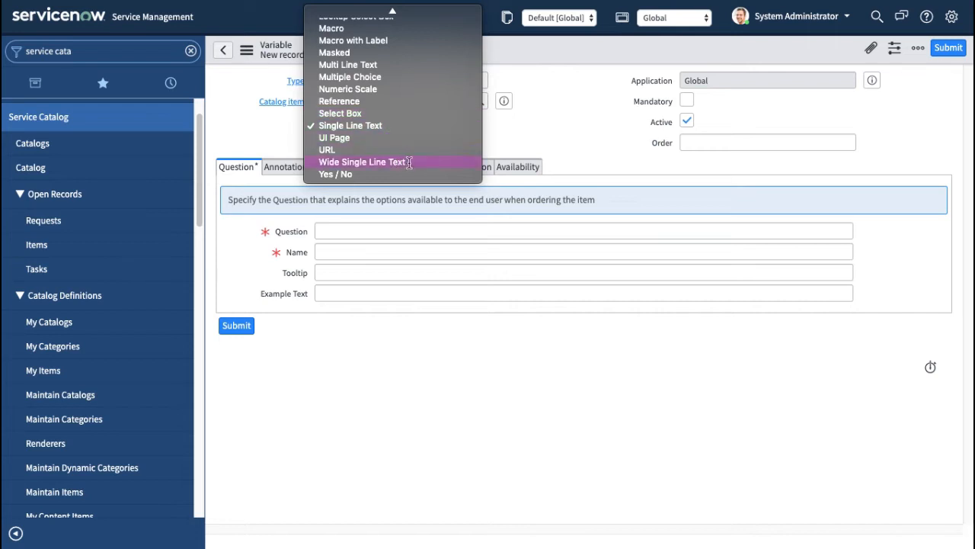
{"action": "scroll", "coordinate": [409, 162], "scroll_direction": "up", "scroll_amount": 4}
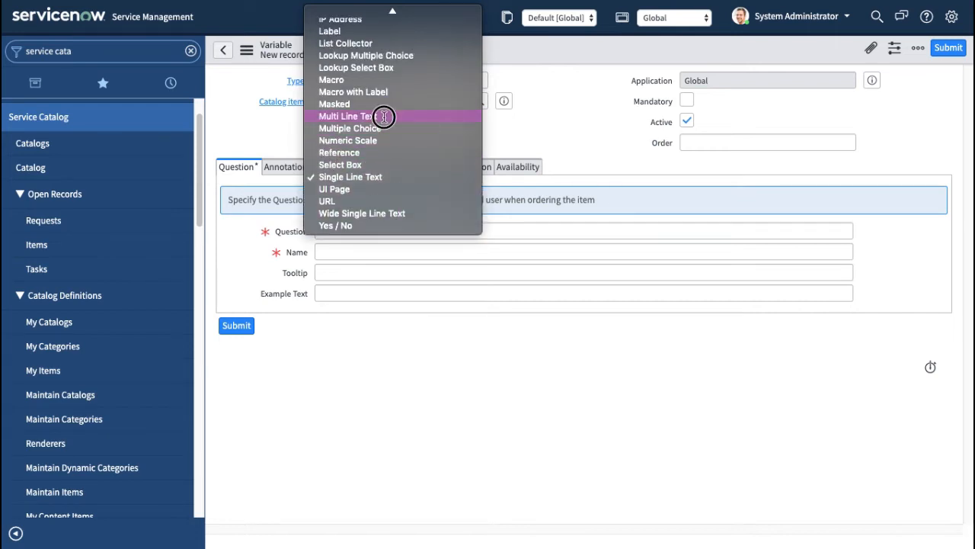
{"action": "left_click", "coordinate": [385, 117]}
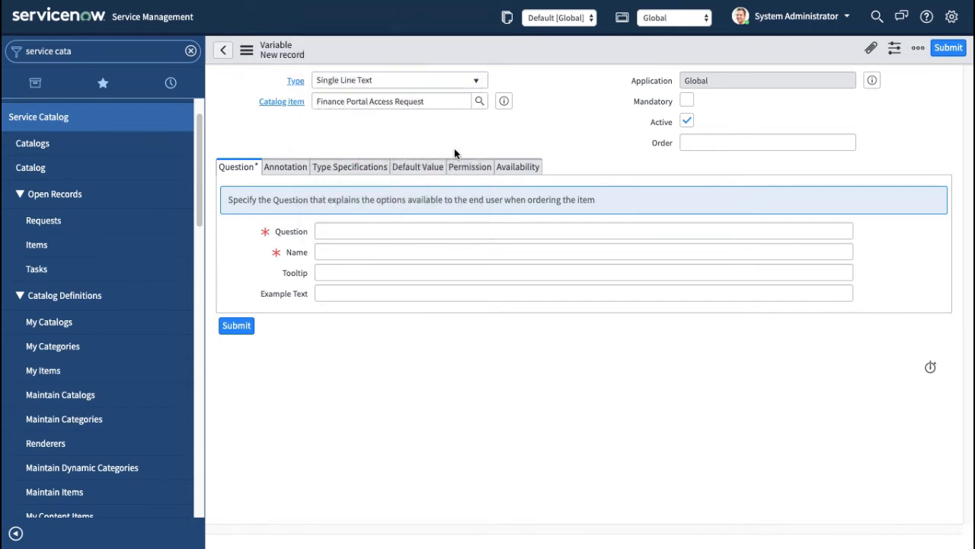
{"action": "left_click", "coordinate": [688, 139]}
{"action": "type", "text": "300"}
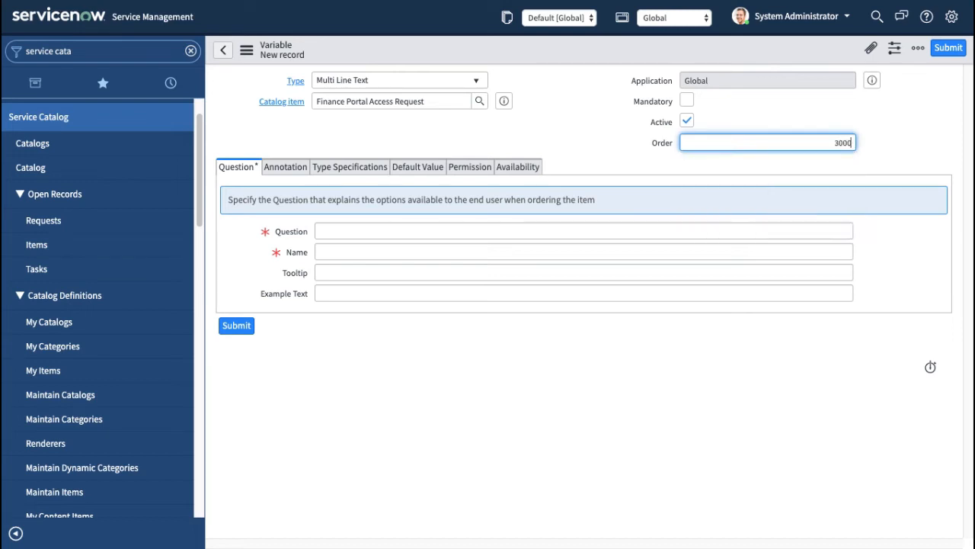
{"action": "left_click", "coordinate": [579, 130]}
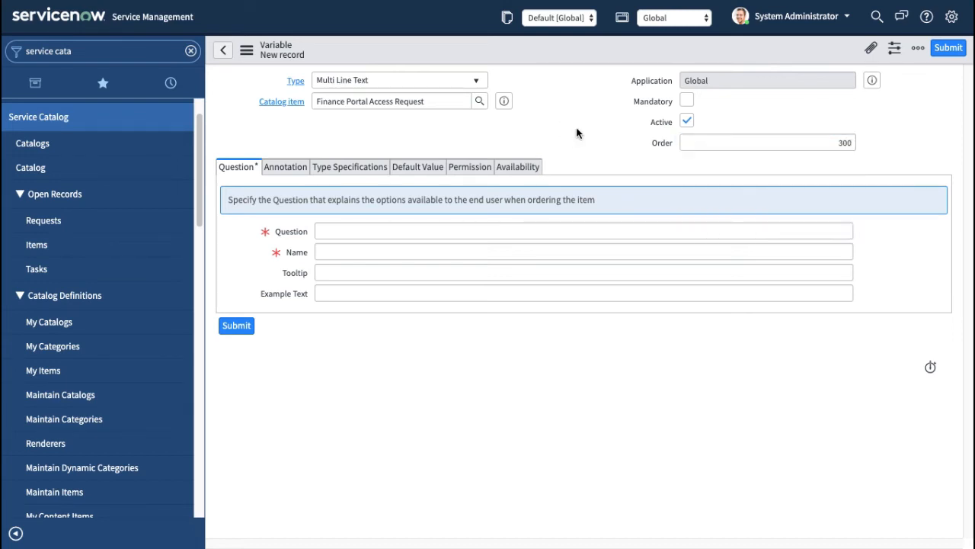
Enter "Justification" as the variable's question, make it mandatory and submit it.
{"action": "left_click", "coordinate": [353, 234]}
{"action": "type", "text": "An"}
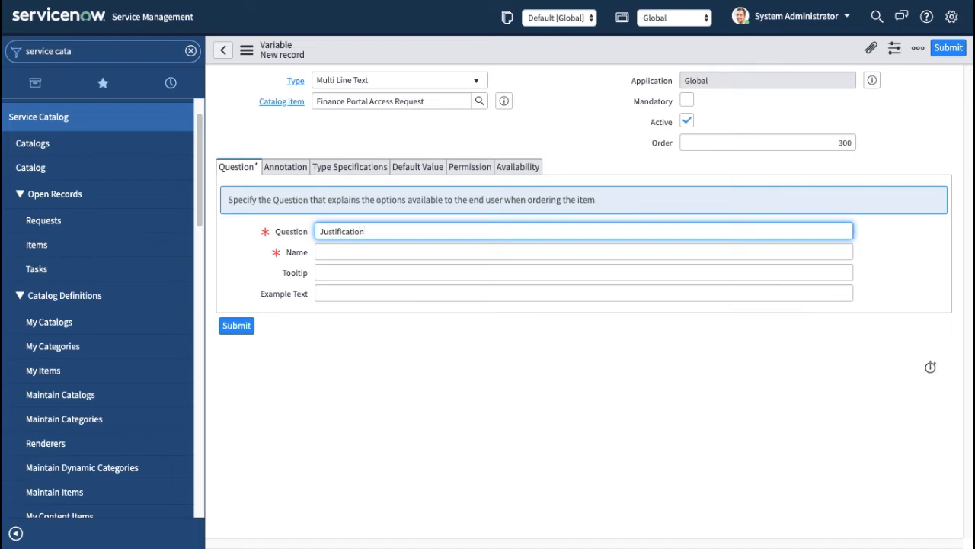
{"action": "left_click", "coordinate": [562, 155]}
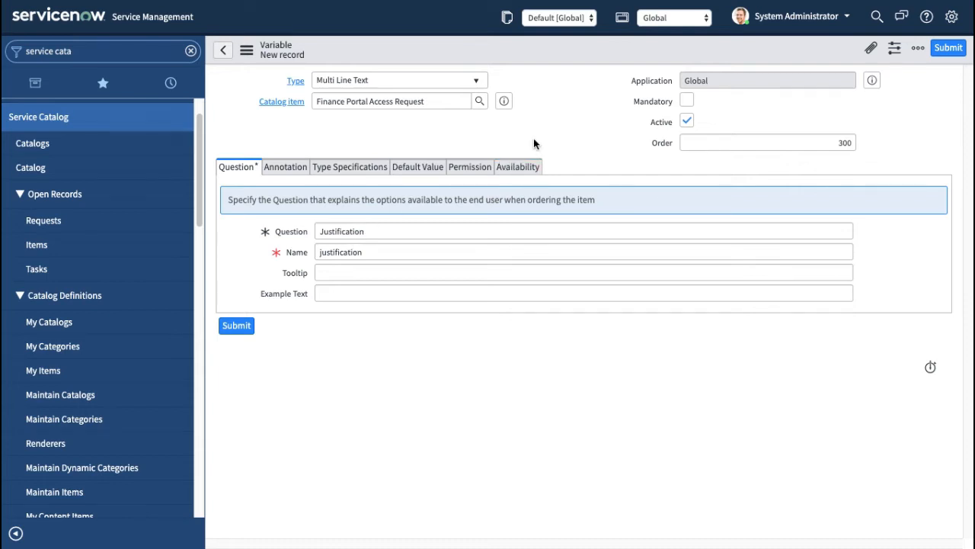
{"action": "left_click", "coordinate": [686, 99]}
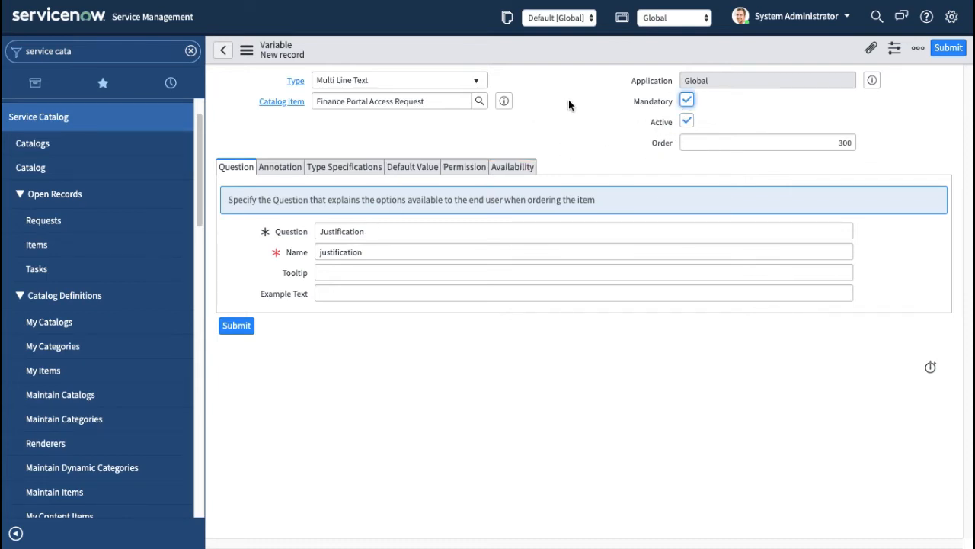
{"action": "left_click", "coordinate": [236, 327]}
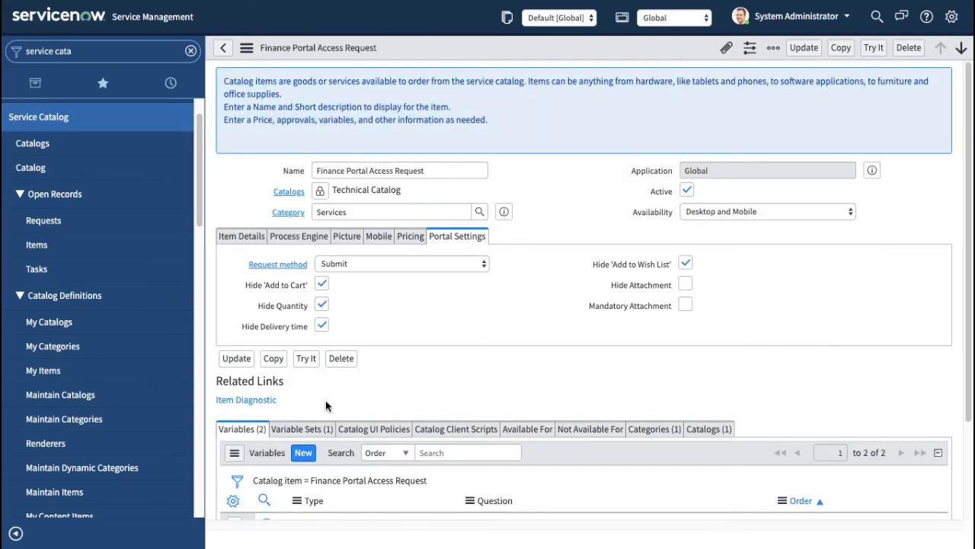
Check the item's variables list, try out the item's order form and return to the item record.
{"action": "scroll", "coordinate": [325, 405], "scroll_direction": "down", "scroll_amount": 2}
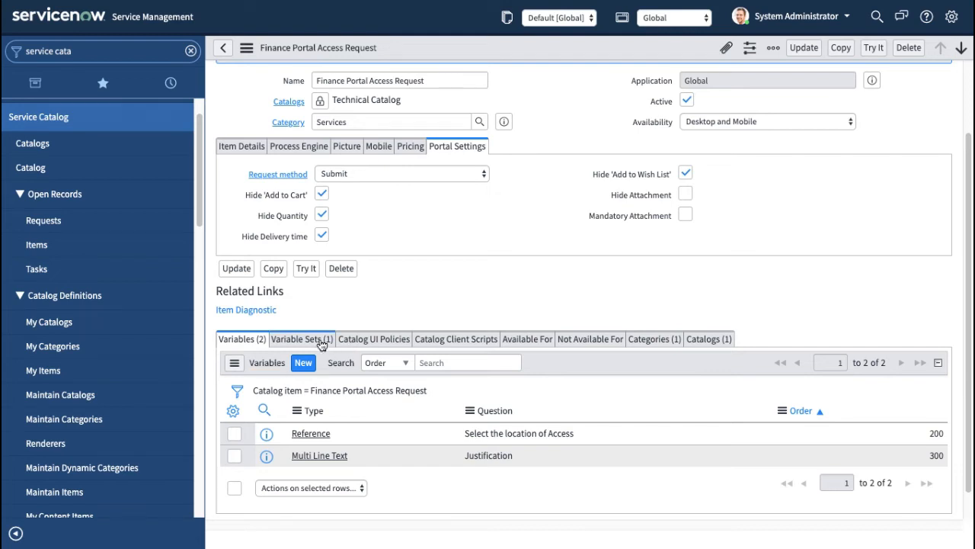
{"action": "scroll", "coordinate": [464, 287], "scroll_direction": "up", "scroll_amount": 2}
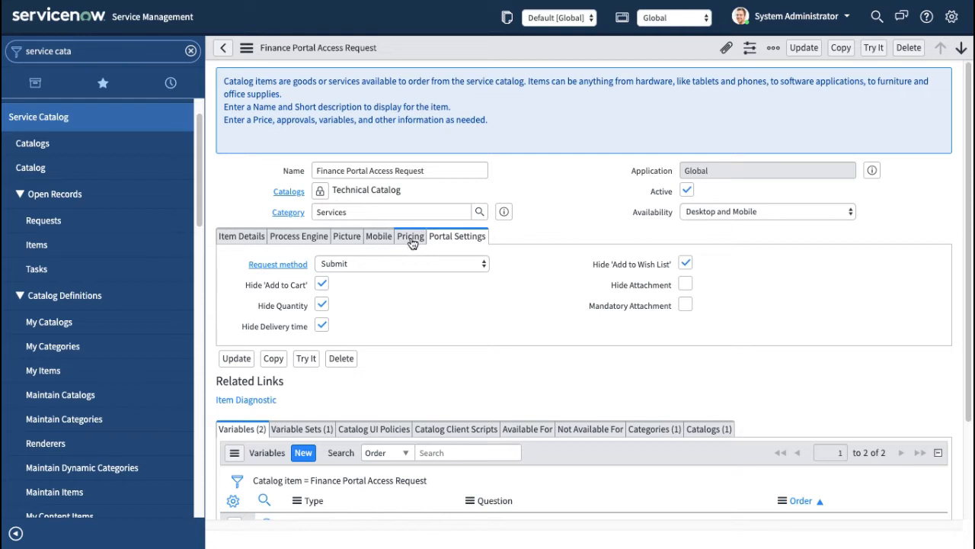
{"action": "left_click", "coordinate": [873, 48]}
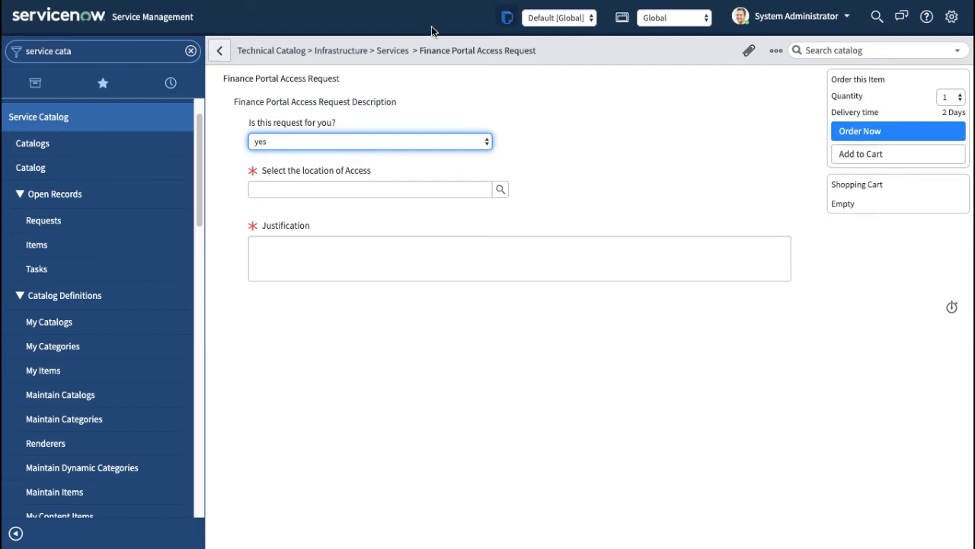
{"action": "left_click", "coordinate": [225, 52]}
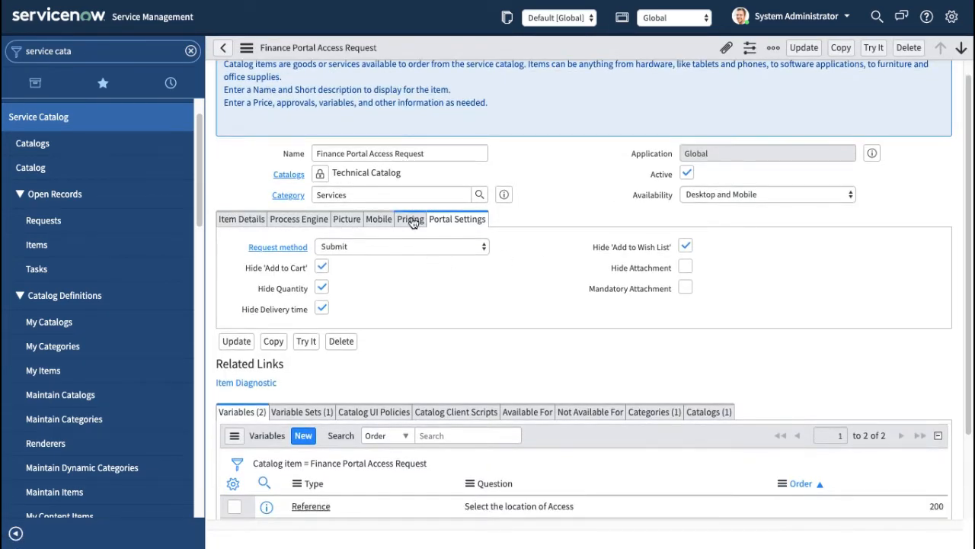
Review the item's pricing, mobile, picture, process engine and portal settings sections.
{"action": "left_click", "coordinate": [411, 219]}
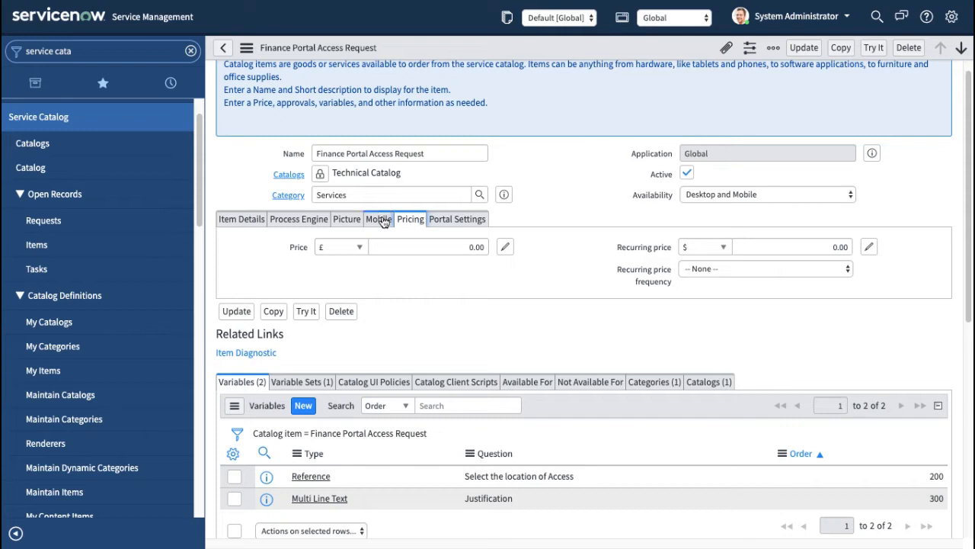
{"action": "left_click", "coordinate": [378, 219]}
{"action": "left_click", "coordinate": [348, 220]}
{"action": "left_click", "coordinate": [381, 220]}
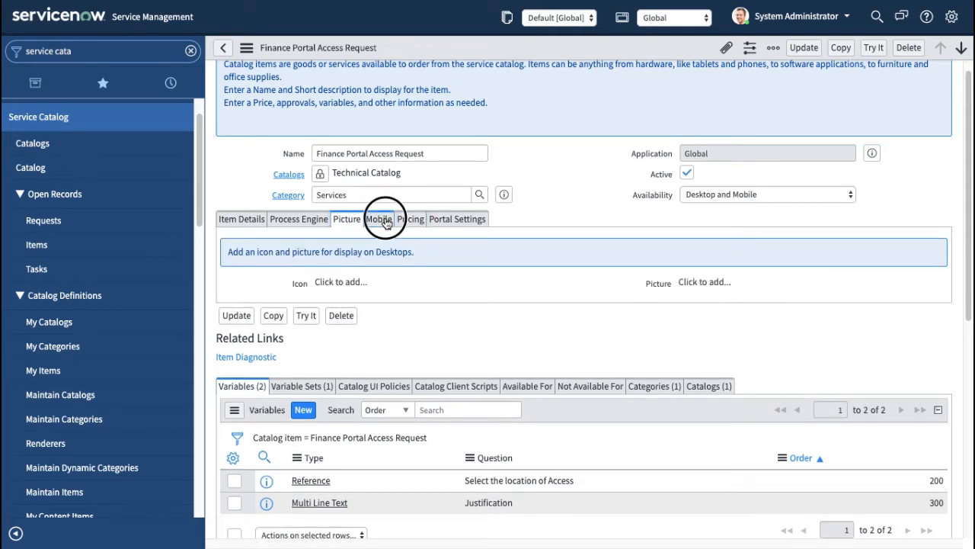
{"action": "left_click", "coordinate": [299, 218]}
{"action": "left_click", "coordinate": [348, 218]}
{"action": "left_click", "coordinate": [378, 219]}
{"action": "left_click", "coordinate": [431, 220]}
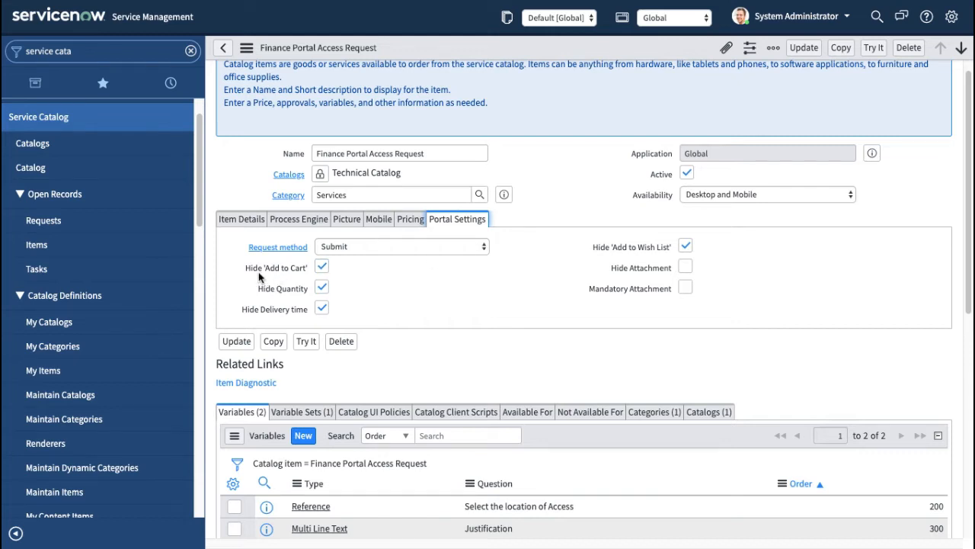
Try Order as the item's portal request method, and settle on Request instead.
{"action": "left_click", "coordinate": [476, 247]}
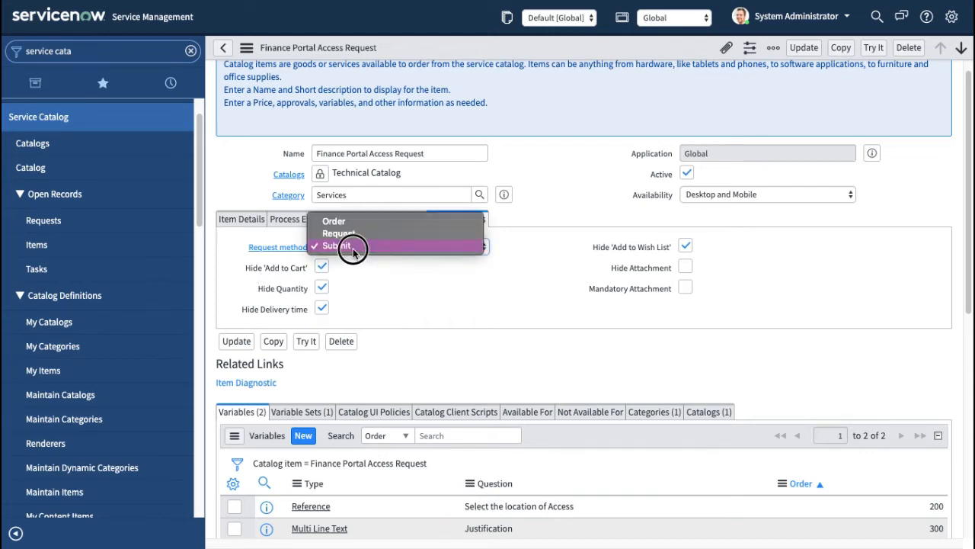
{"action": "left_click", "coordinate": [359, 223]}
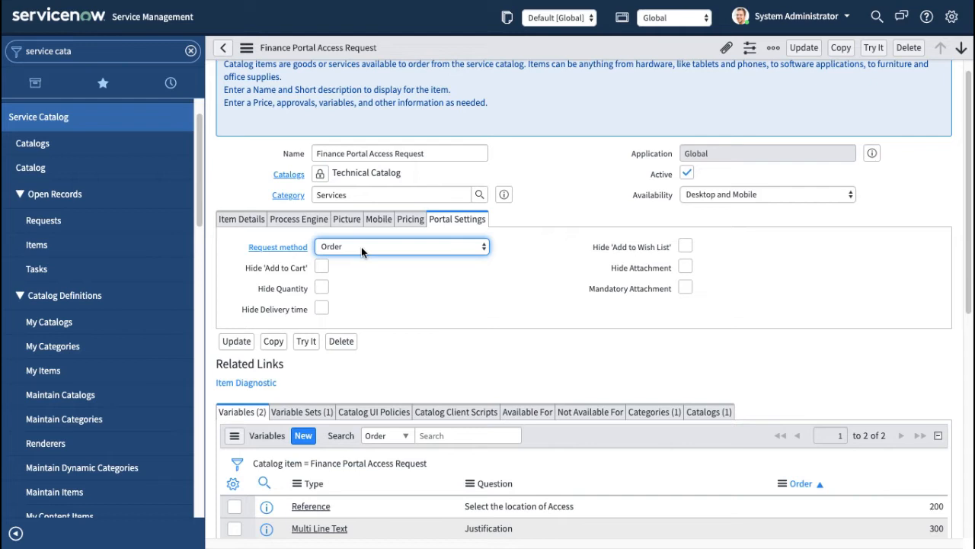
{"action": "left_click", "coordinate": [359, 247]}
{"action": "left_click", "coordinate": [349, 250]}
{"action": "left_click", "coordinate": [349, 250]}
{"action": "left_click", "coordinate": [349, 260]}
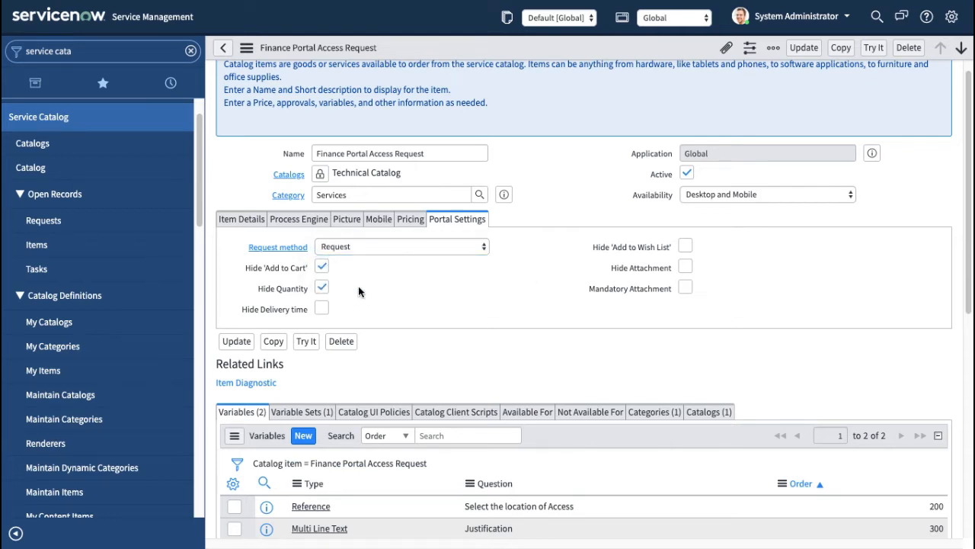
Hide the delivery time in the portal settings, save the item, and try out its order form before going back.
{"action": "left_click", "coordinate": [322, 308]}
{"action": "right_click", "coordinate": [579, 57]}
{"action": "left_click", "coordinate": [584, 62]}
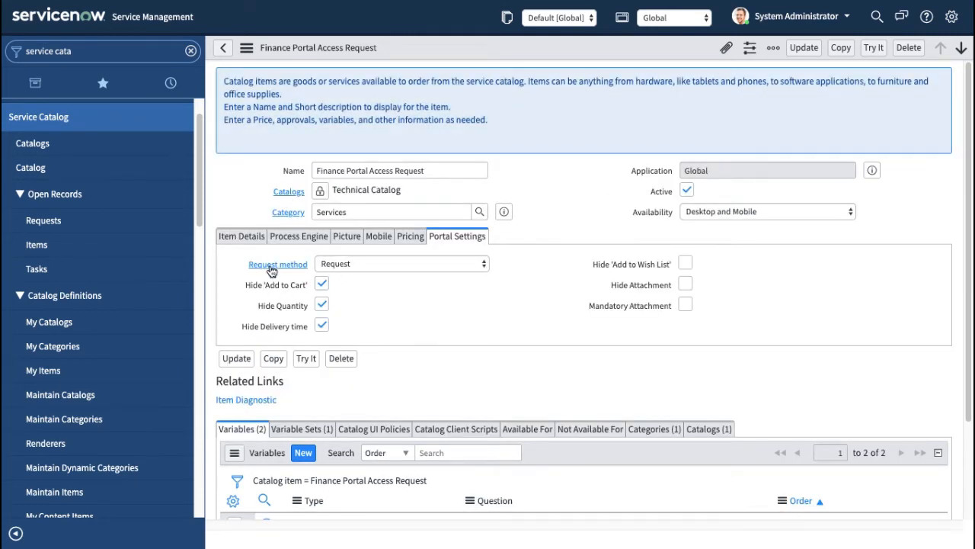
{"action": "left_click", "coordinate": [874, 48]}
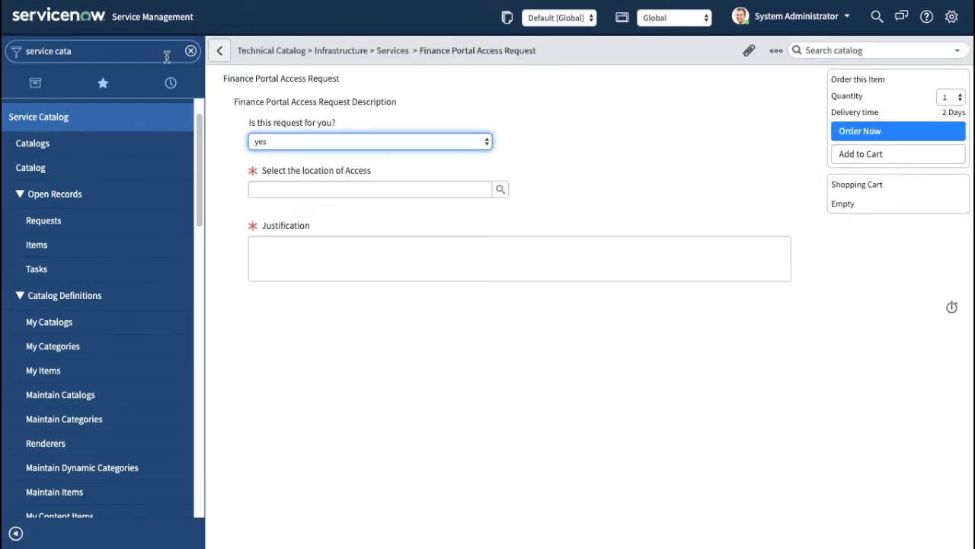
{"action": "left_click", "coordinate": [222, 51]}
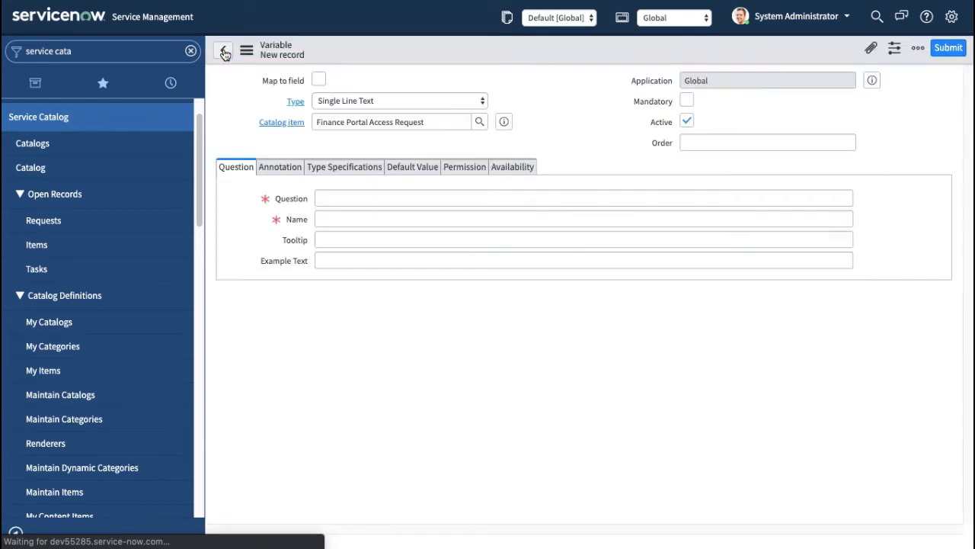
Open the Requested For variable set from the Finance Portal Access Request catalog item.
{"action": "left_click", "coordinate": [65, 492]}
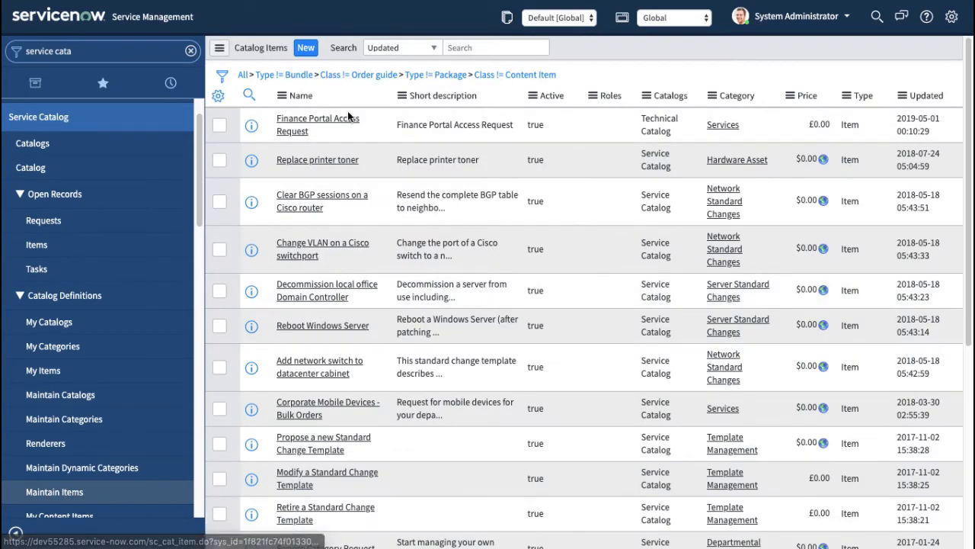
{"action": "left_click", "coordinate": [300, 128]}
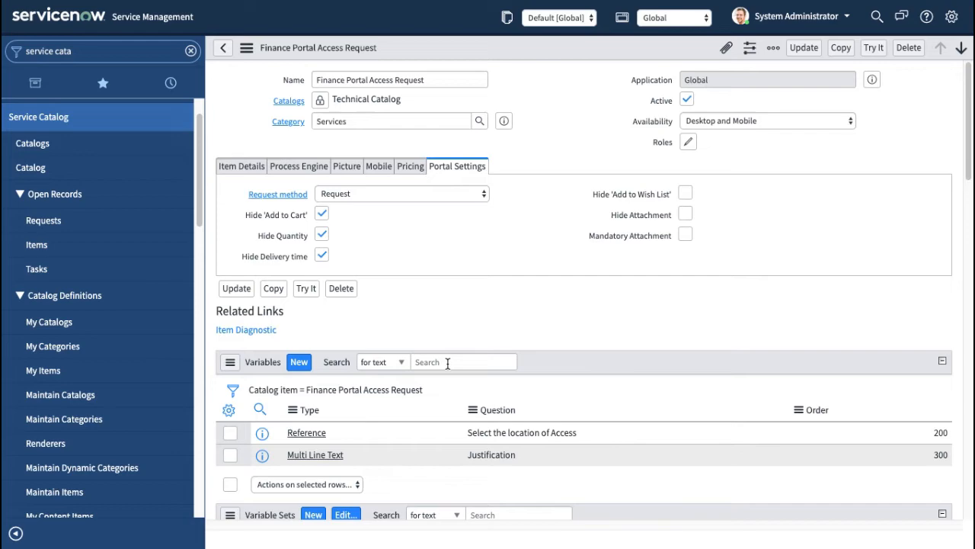
{"action": "scroll", "coordinate": [390, 409], "scroll_direction": "down", "scroll_amount": 3}
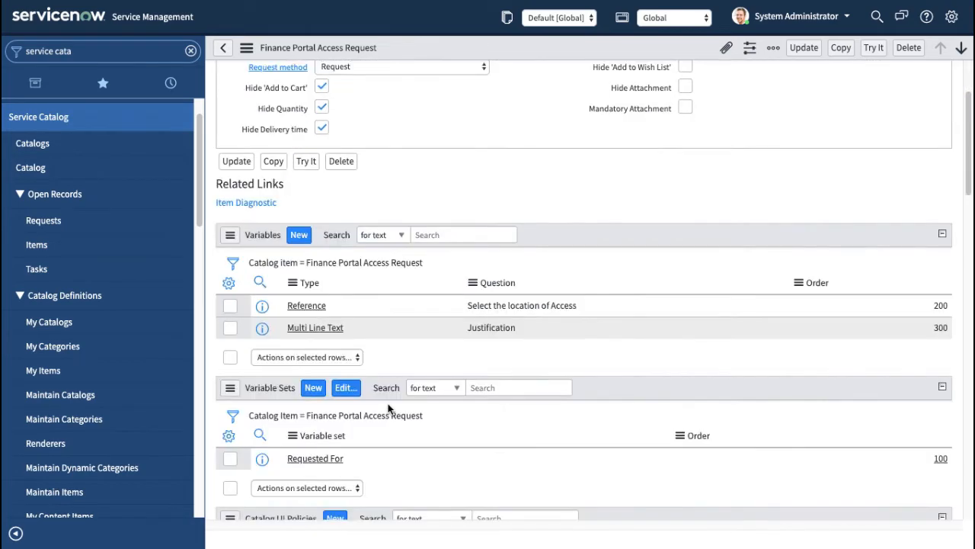
{"action": "scroll", "coordinate": [388, 410], "scroll_direction": "down", "scroll_amount": 5}
{"action": "scroll", "coordinate": [374, 412], "scroll_direction": "up", "scroll_amount": 3}
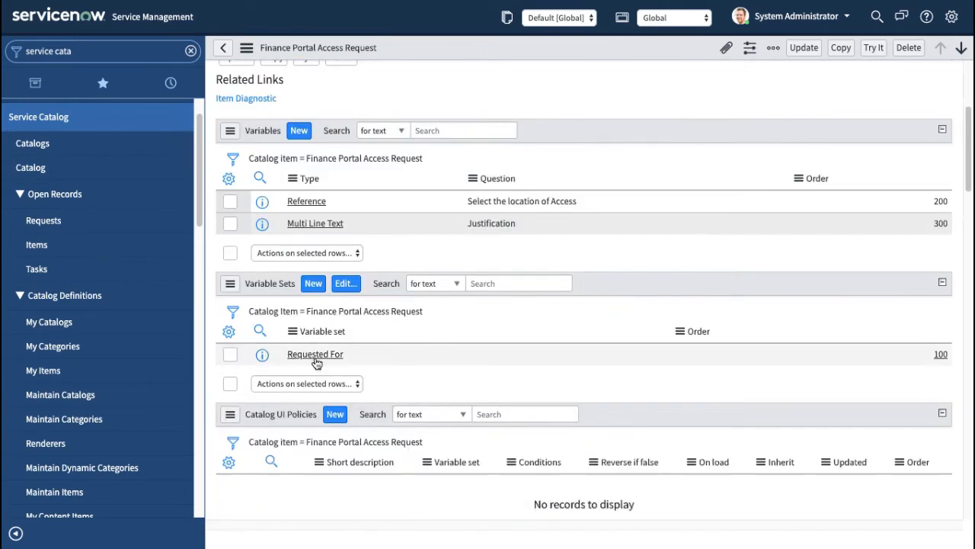
{"action": "left_click", "coordinate": [320, 360]}
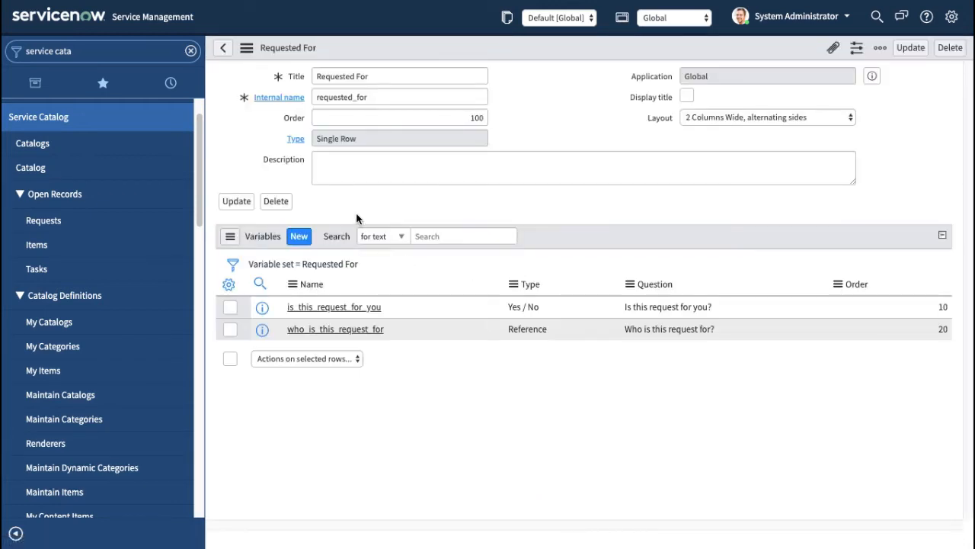
Set the default value of the is_this_request_for_you variable to Yes and save the variable.
{"action": "left_click", "coordinate": [326, 308]}
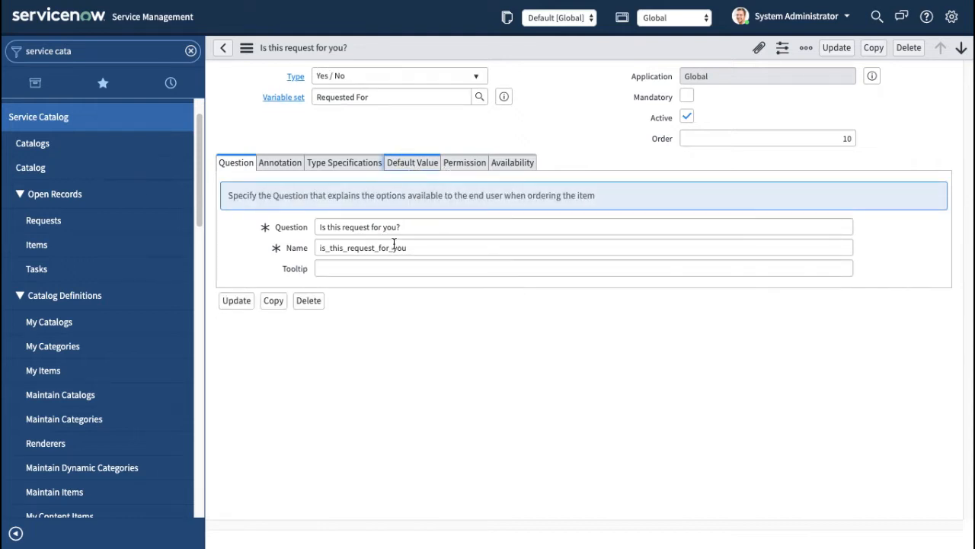
{"action": "left_click", "coordinate": [419, 163]}
{"action": "left_click_drag", "start_coordinate": [364, 223], "coordinate": [252, 234]}
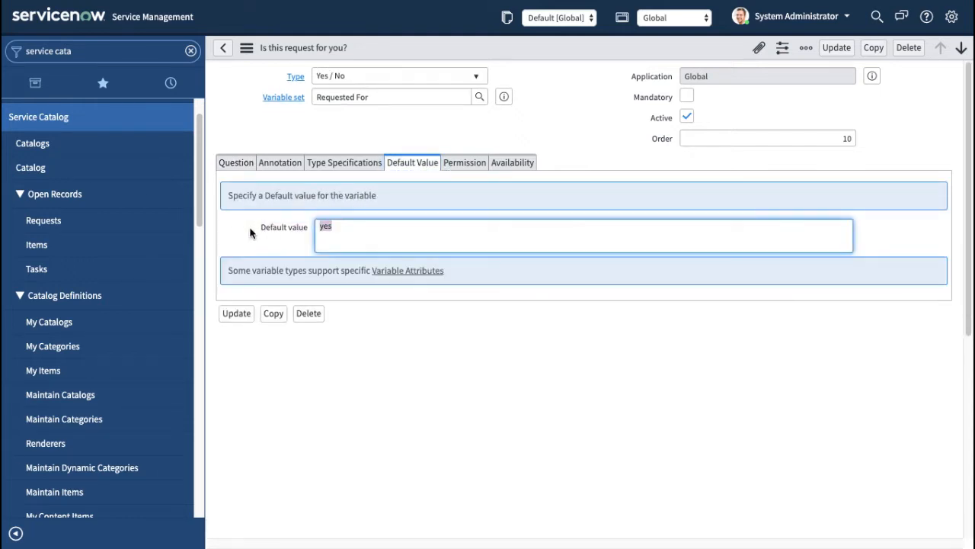
{"action": "type", "text": "Ye"}
{"action": "left_click", "coordinate": [836, 49]}
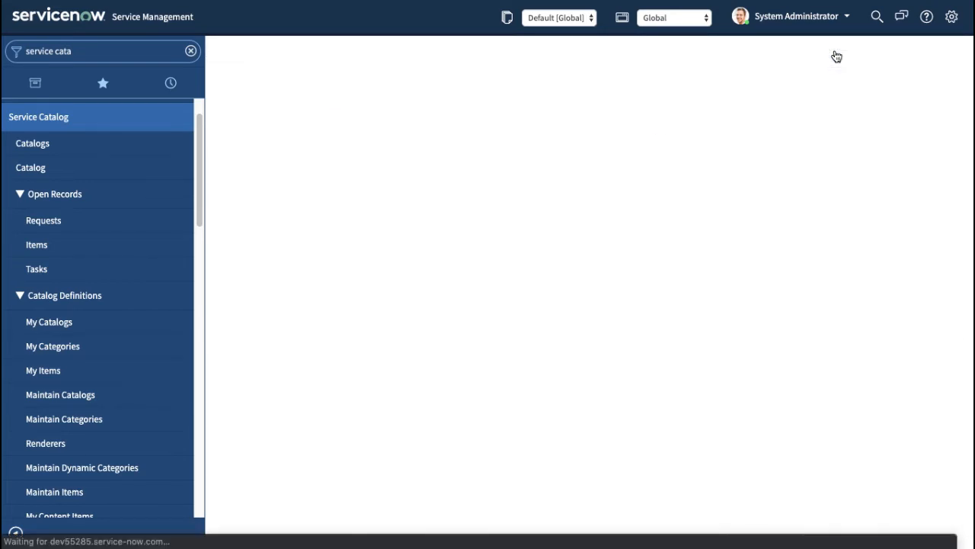
{"action": "left_click", "coordinate": [243, 234]}
{"action": "scroll", "coordinate": [690, 202], "scroll_direction": "down", "scroll_amount": 3}
{"action": "scroll", "coordinate": [690, 201], "scroll_direction": "up", "scroll_amount": 3}
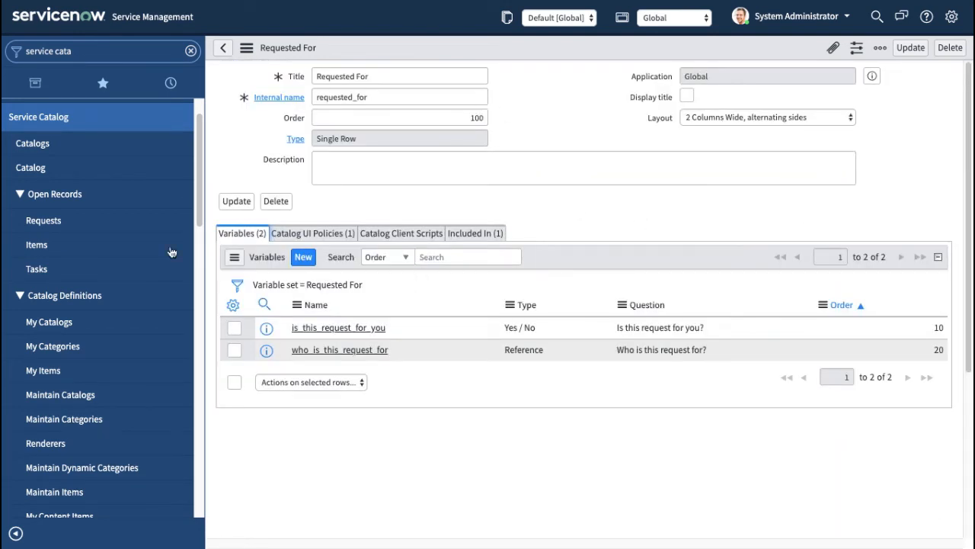
Try out the Finance Portal Access Request order form, answer No to "Is this request for you?", and leave the form without ordering.
{"action": "left_click", "coordinate": [50, 492]}
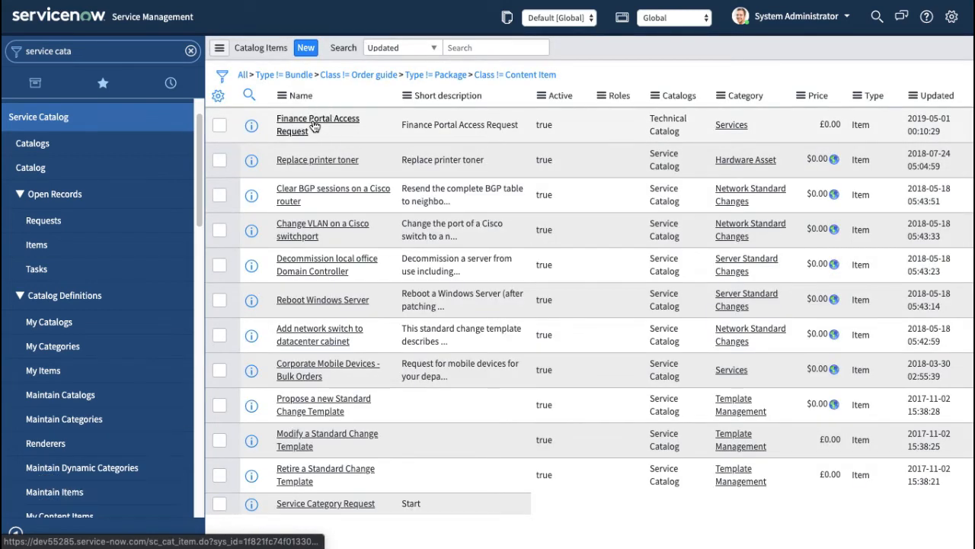
{"action": "left_click", "coordinate": [315, 127]}
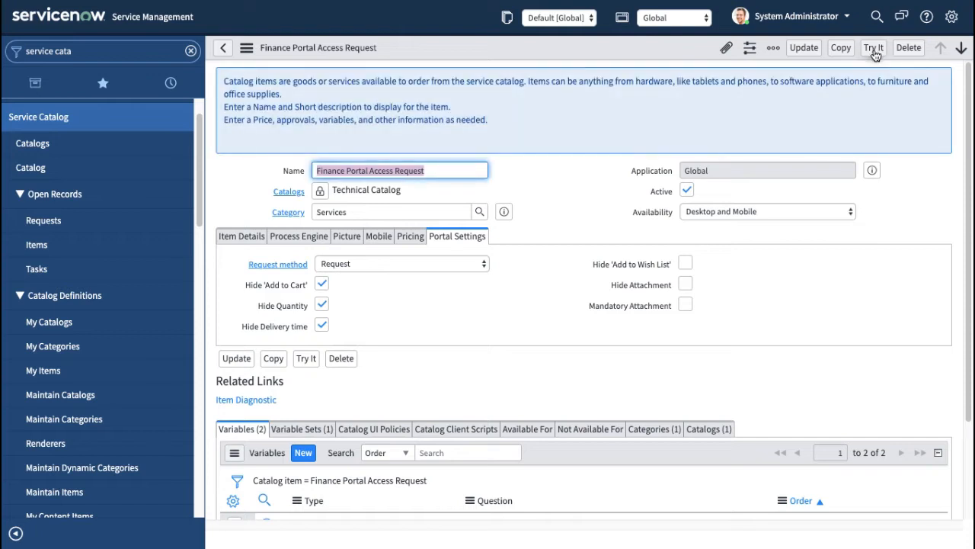
{"action": "left_click", "coordinate": [874, 51]}
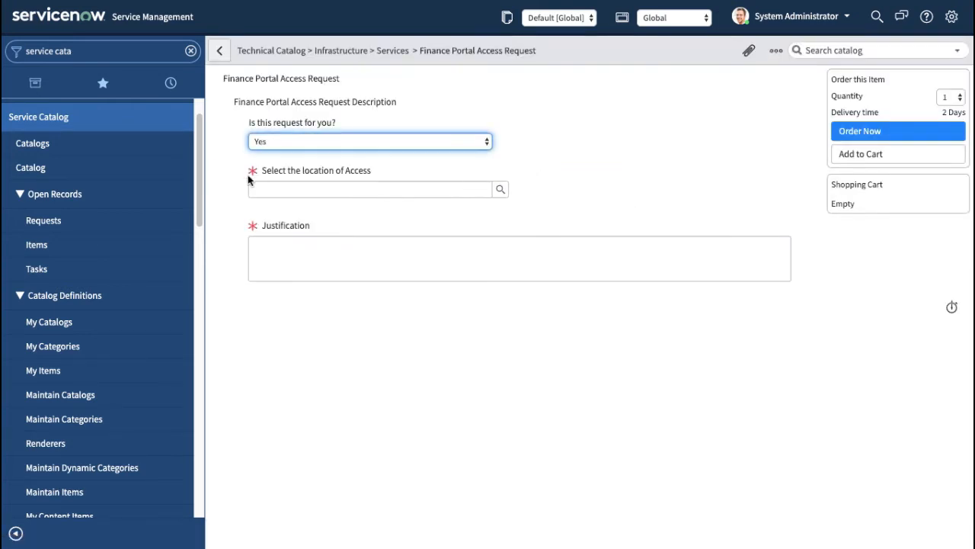
{"action": "left_click", "coordinate": [320, 147]}
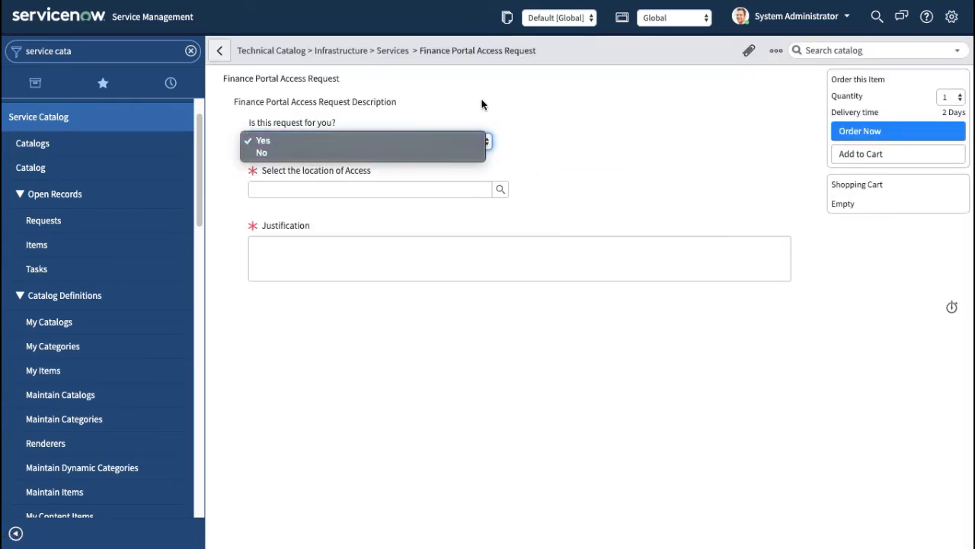
{"action": "left_click", "coordinate": [483, 102]}
{"action": "left_click", "coordinate": [306, 154]}
{"action": "left_click", "coordinate": [308, 140]}
{"action": "left_click", "coordinate": [297, 156]}
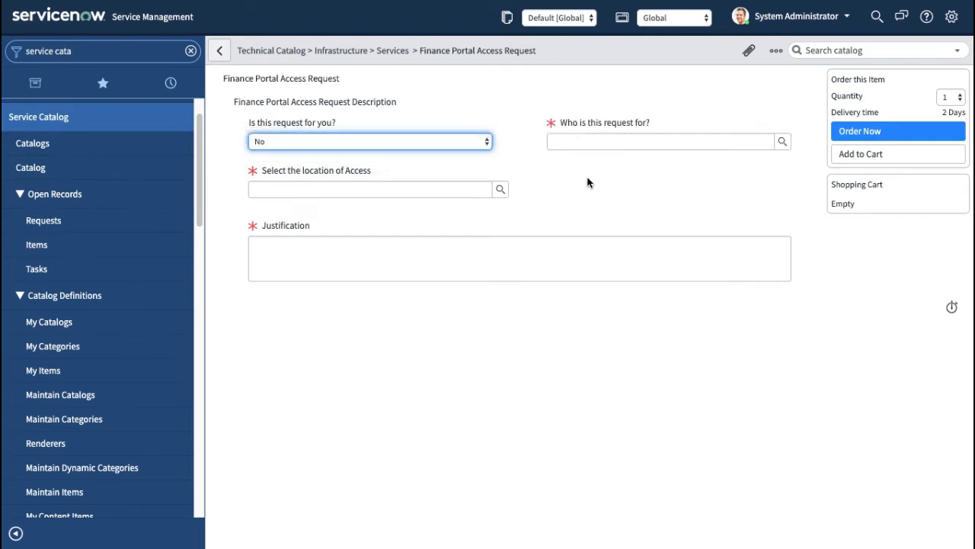
{"action": "left_click", "coordinate": [220, 53]}
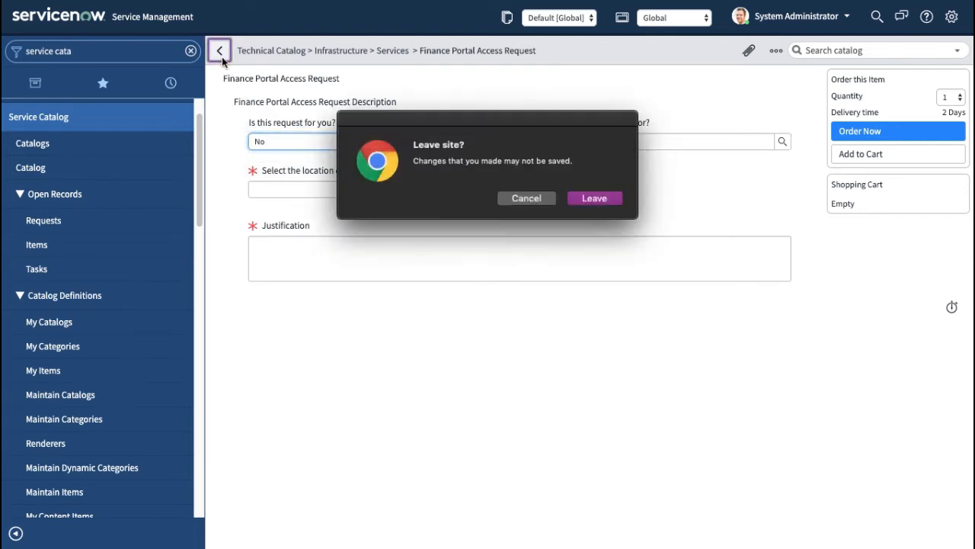
{"action": "left_click", "coordinate": [594, 201]}
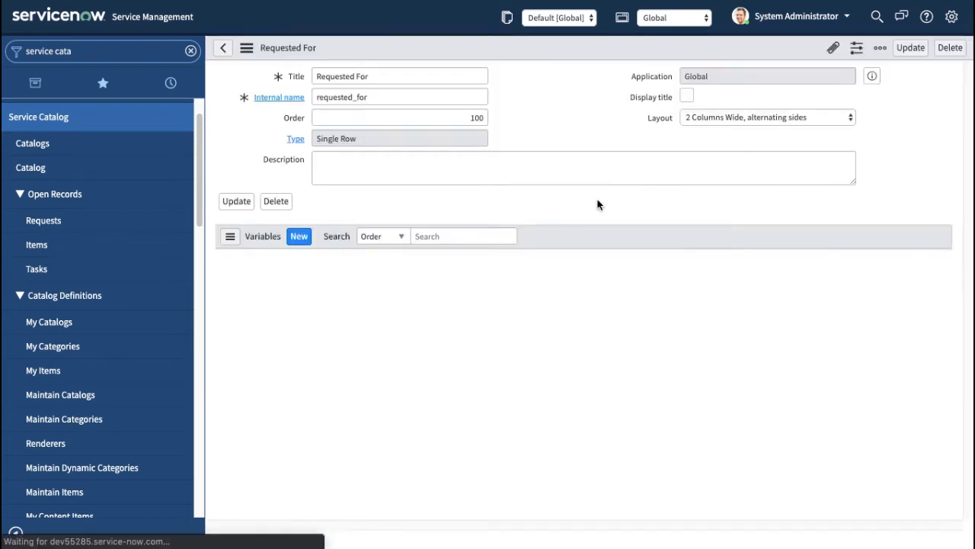
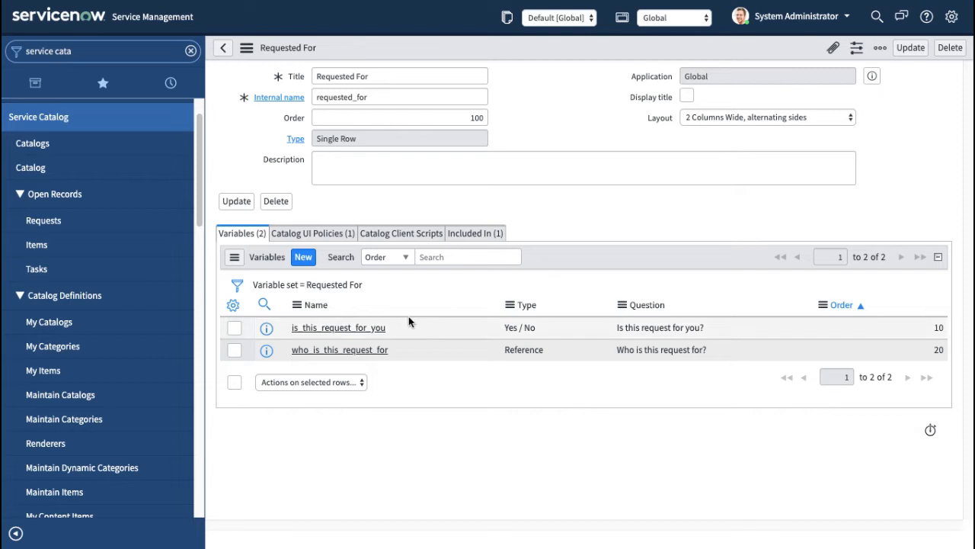
Find the System Definition Tables list in the navigator and start a new table record.
{"action": "left_click", "coordinate": [68, 118]}
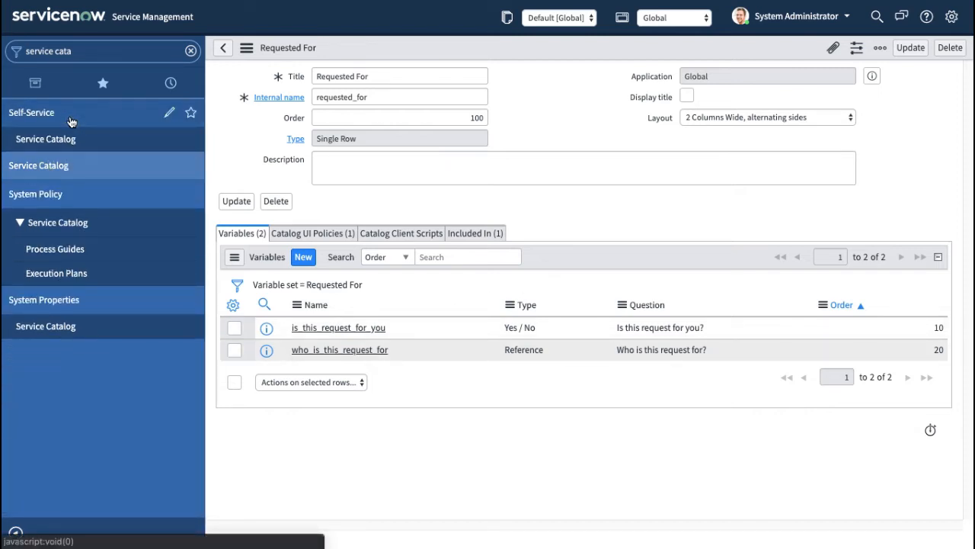
{"action": "left_click", "coordinate": [118, 53]}
{"action": "type", "text": "table"}
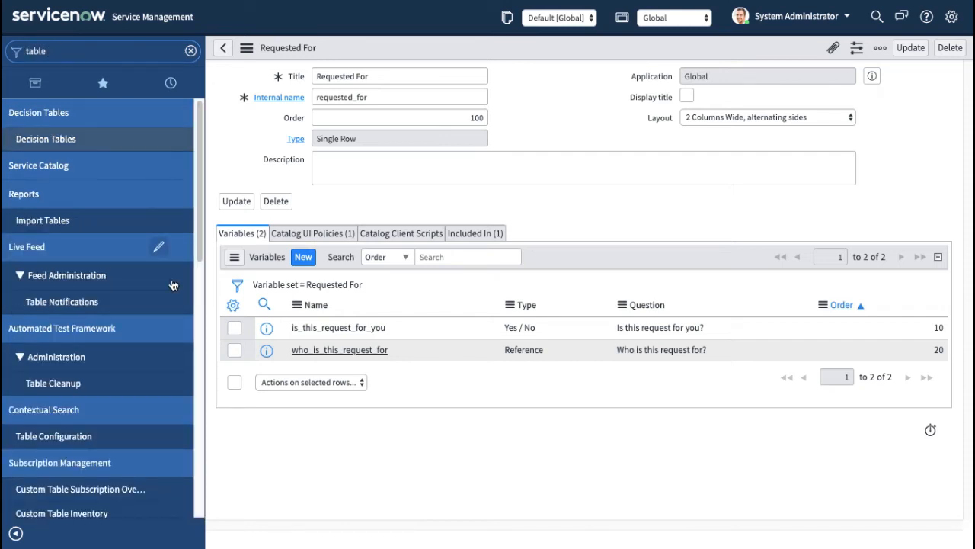
{"action": "scroll", "coordinate": [174, 285], "scroll_direction": "down", "scroll_amount": 6}
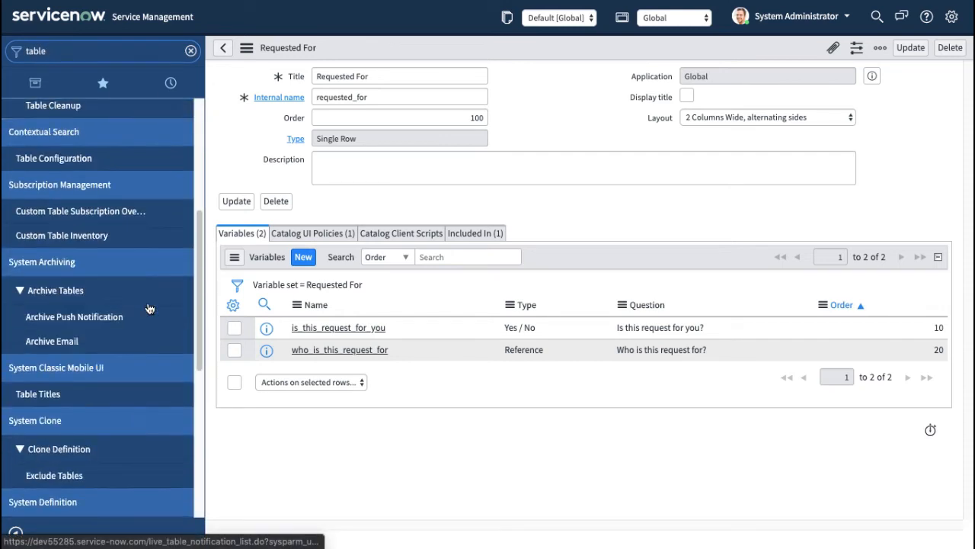
{"action": "left_click", "coordinate": [30, 360]}
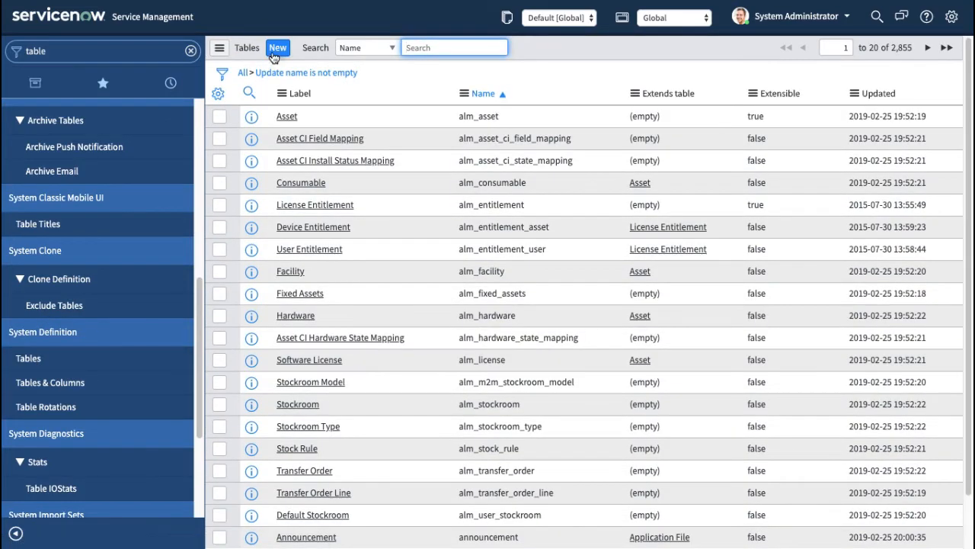
{"action": "left_click", "coordinate": [277, 50]}
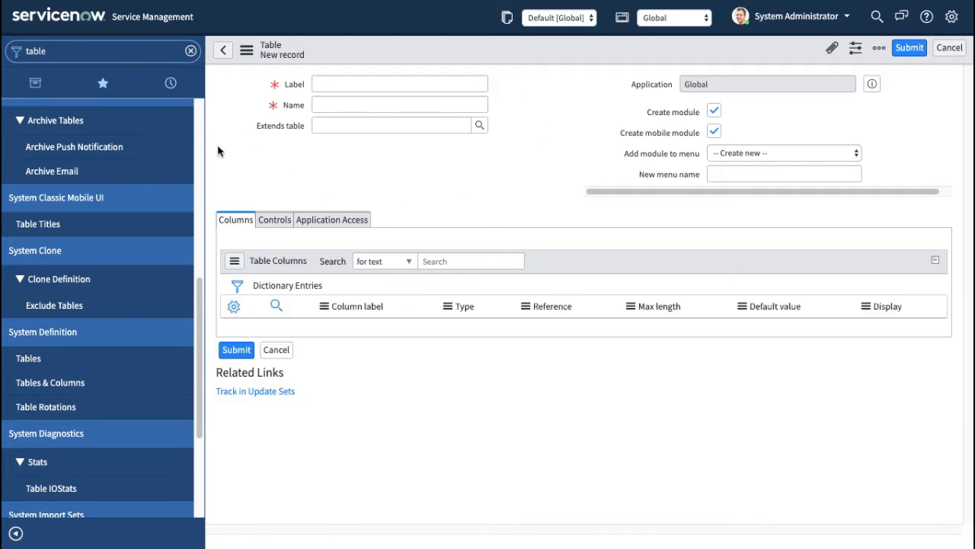
Label the new table Finance Approval Matrix, using the name u_finance_approval_matrix.
{"action": "left_click", "coordinate": [370, 85]}
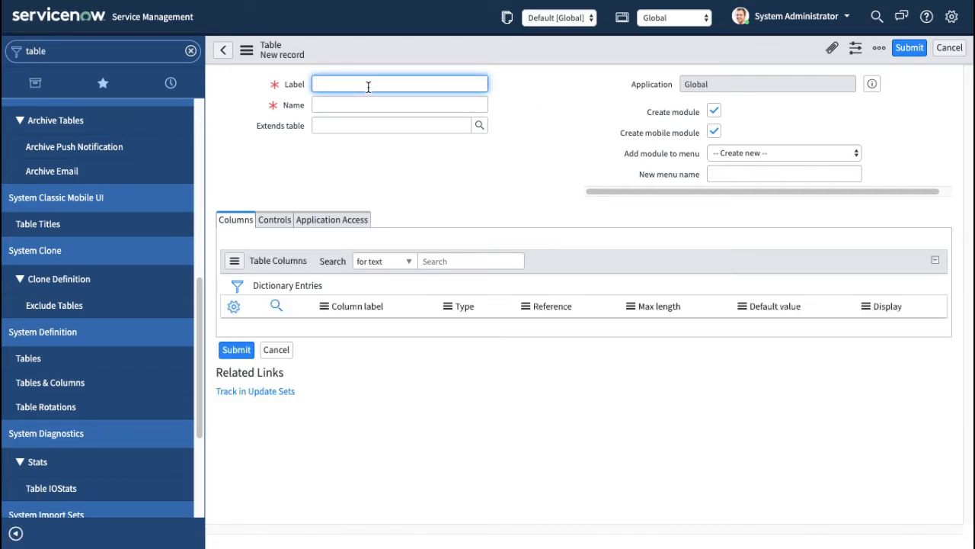
{"action": "type", "text": "Finance"}
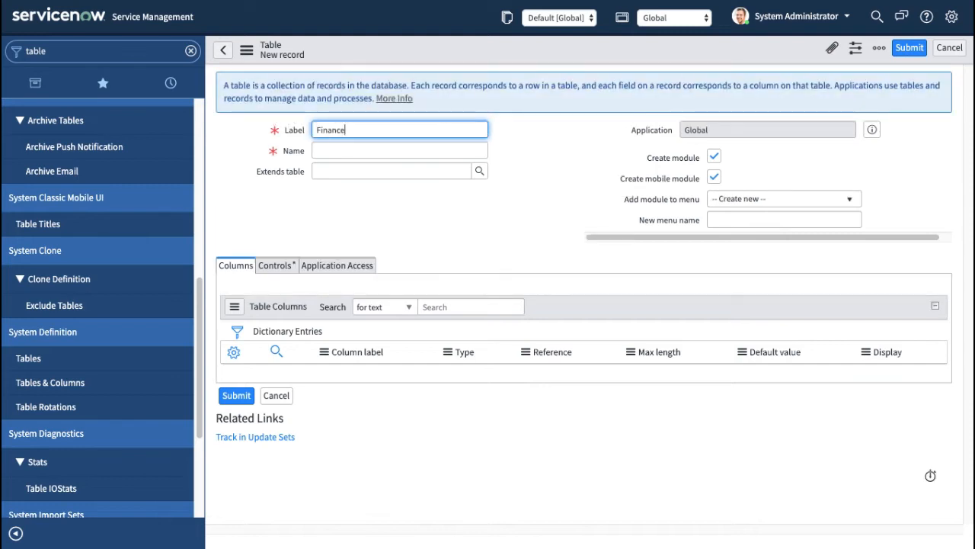
{"action": "type", "text": " Ap"}
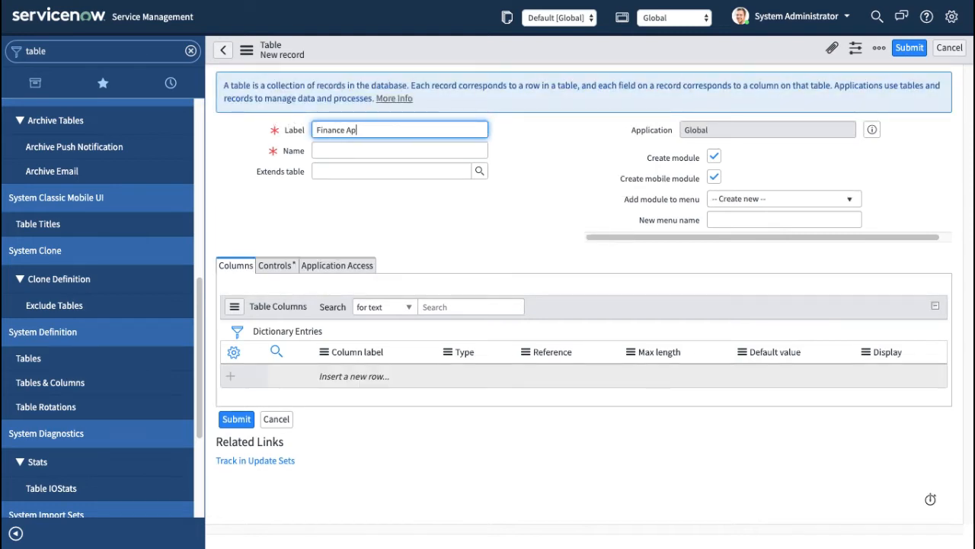
{"action": "type", "text": "proval Matrix"}
{"action": "key", "text": "Tab"}
{"action": "left_click", "coordinate": [541, 157]}
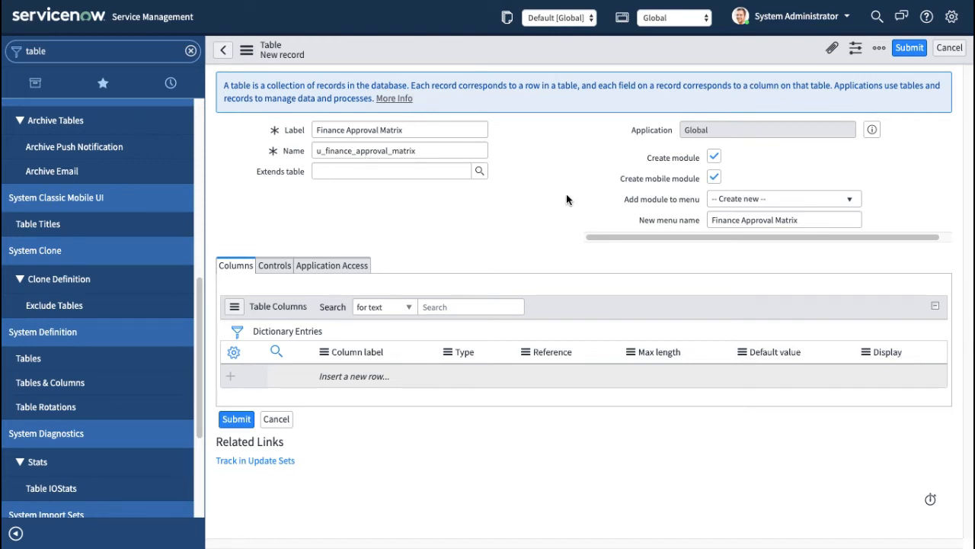
Turn off mobile module creation and add the table's module to the Service Catalog menu.
{"action": "left_click", "coordinate": [714, 177]}
{"action": "left_click", "coordinate": [743, 200]}
{"action": "type", "text": "serv"}
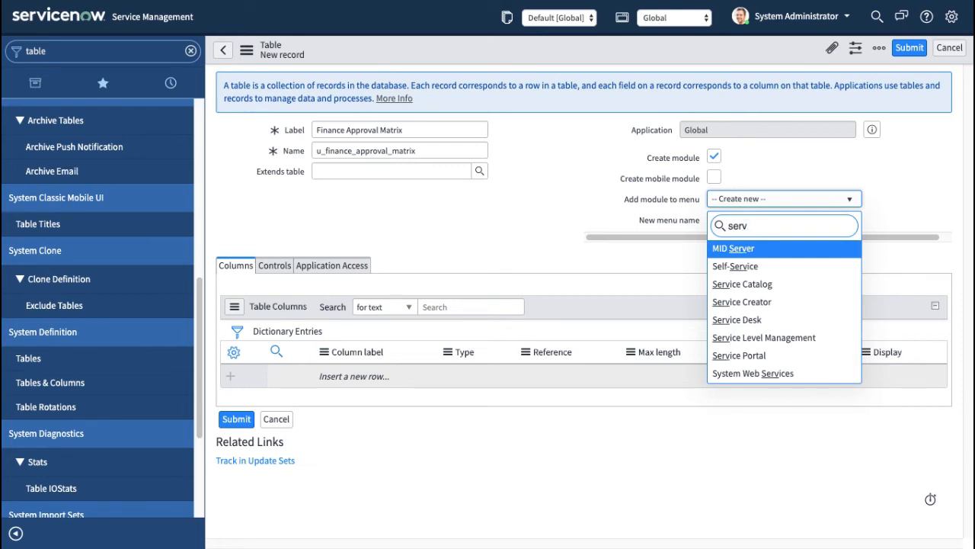
{"action": "type", "text": "ice"}
{"action": "key", "text": "Down"}
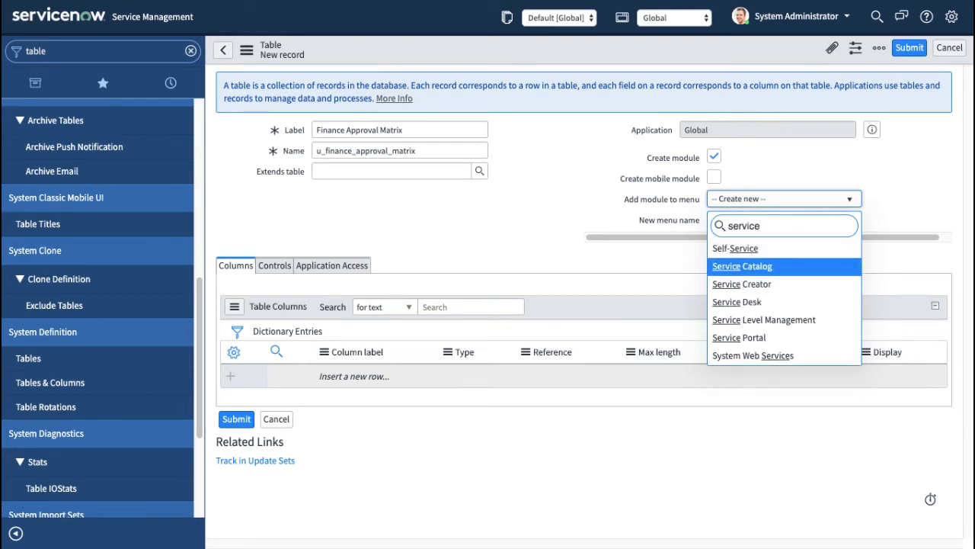
{"action": "key", "text": "Return"}
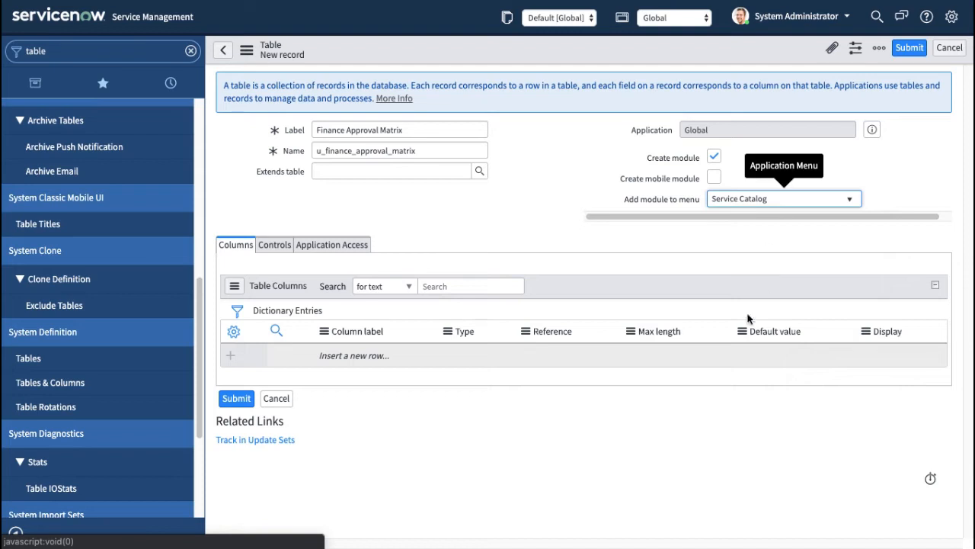
{"action": "left_click", "coordinate": [563, 175]}
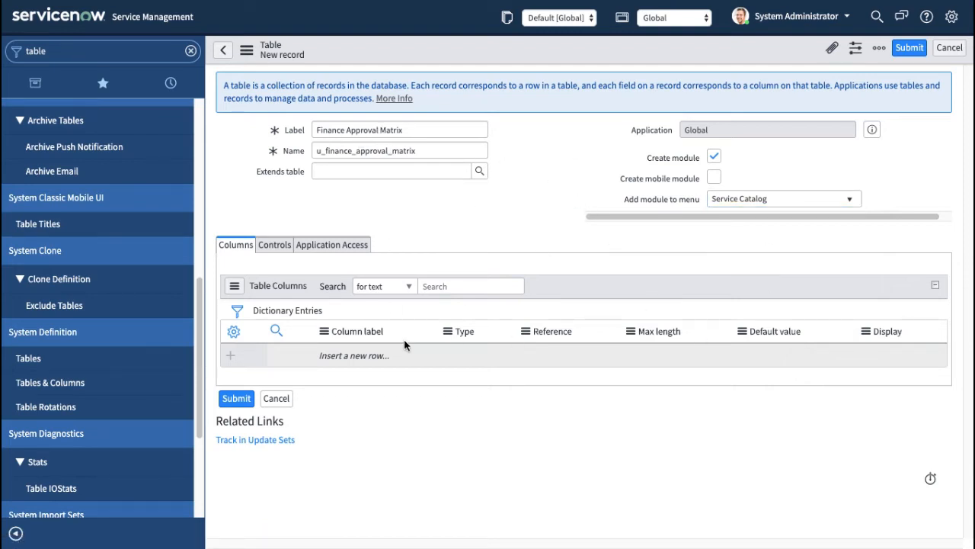
Add a column labelled Location to the table with the type Reference.
{"action": "double_click", "coordinate": [366, 358]}
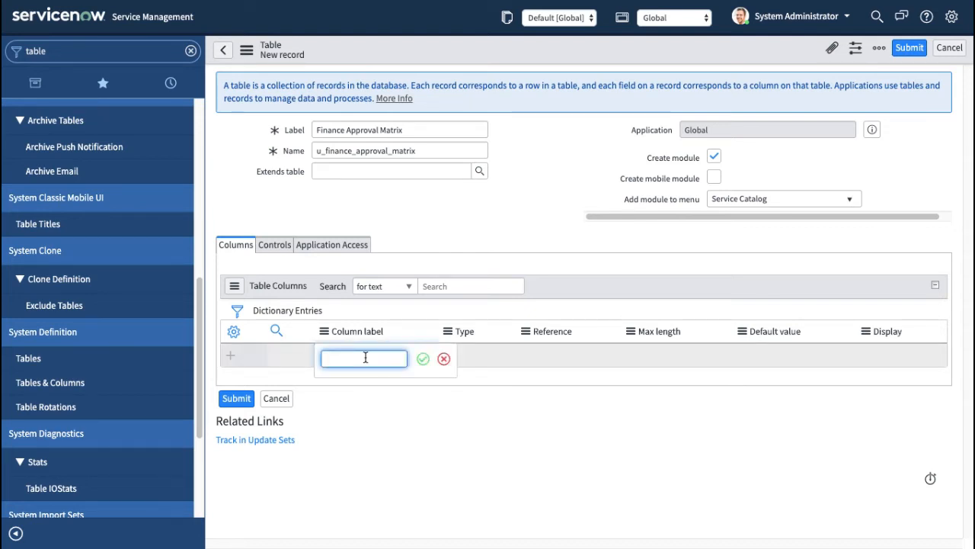
{"action": "type", "text": "Location"}
{"action": "key", "text": "BackSpace"}
{"action": "key", "text": "BackSpace"}
{"action": "type", "text": "on"}
{"action": "key", "text": "Tab"}
{"action": "type", "text": "ref"}
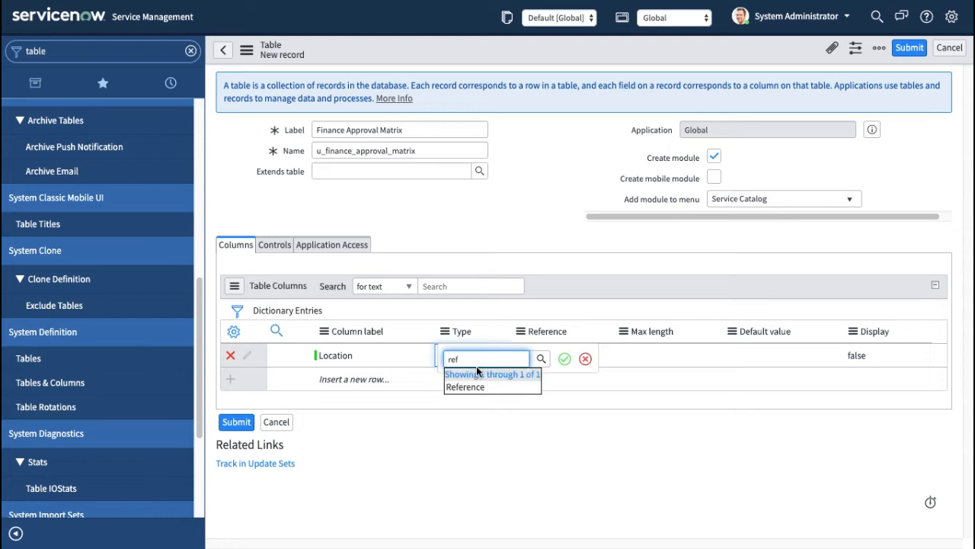
{"action": "left_click", "coordinate": [474, 386]}
{"action": "left_click", "coordinate": [564, 358]}
Make the Location column reference the Location table.
{"action": "double_click", "coordinate": [558, 353]}
{"action": "type", "text": "location"}
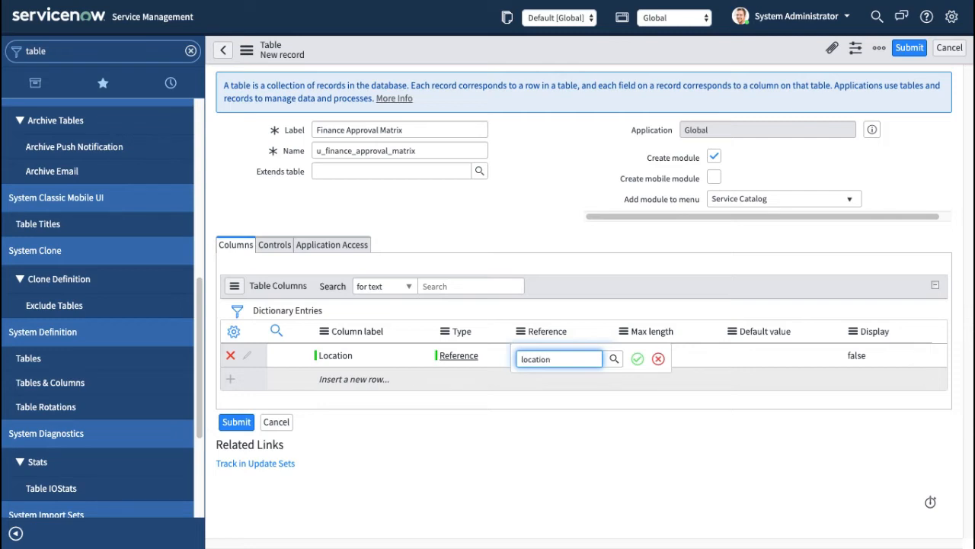
{"action": "left_click", "coordinate": [580, 389]}
{"action": "left_click", "coordinate": [638, 360]}
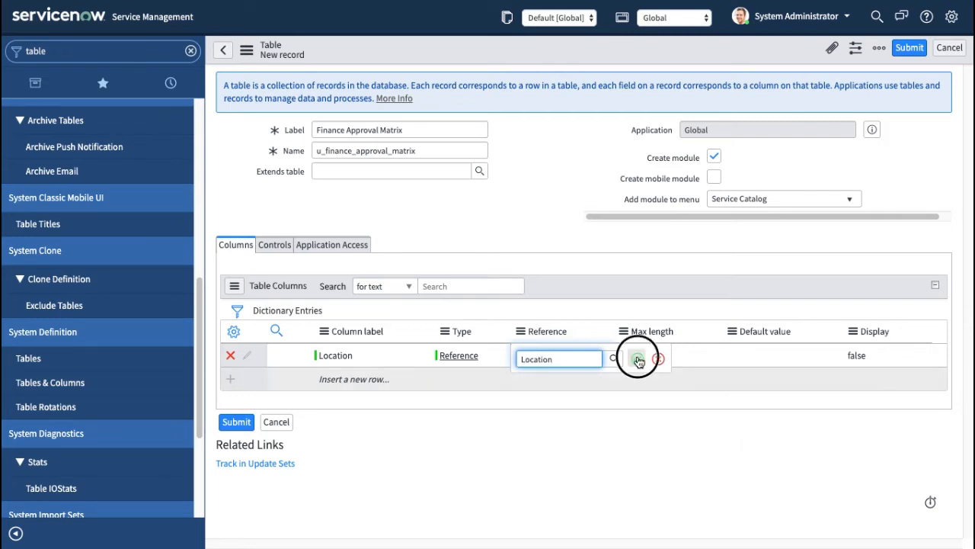
Add a second column labelled Approver 1 to the table with the type Reference.
{"action": "double_click", "coordinate": [356, 380]}
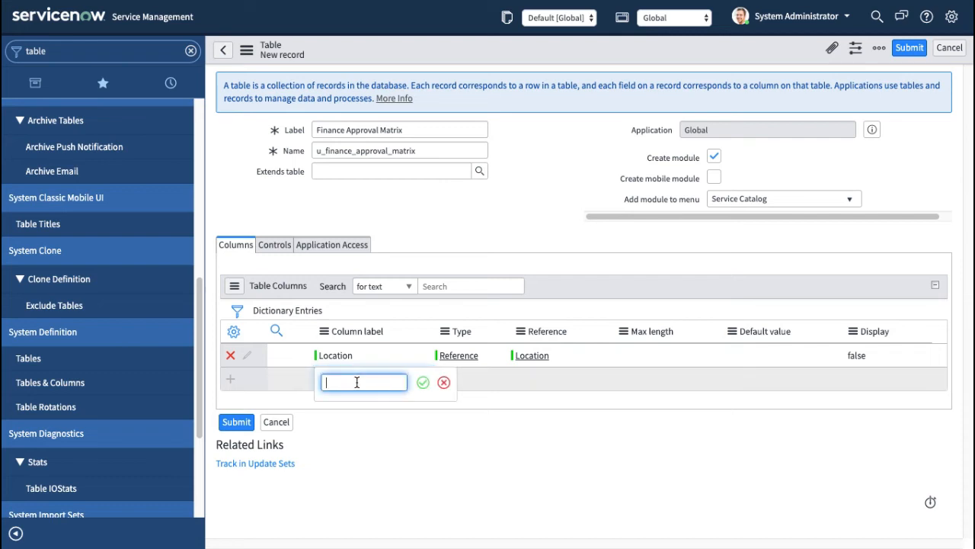
{"action": "type", "text": "Approver"}
{"action": "type", "text": "1"}
{"action": "left_click", "coordinate": [423, 382]}
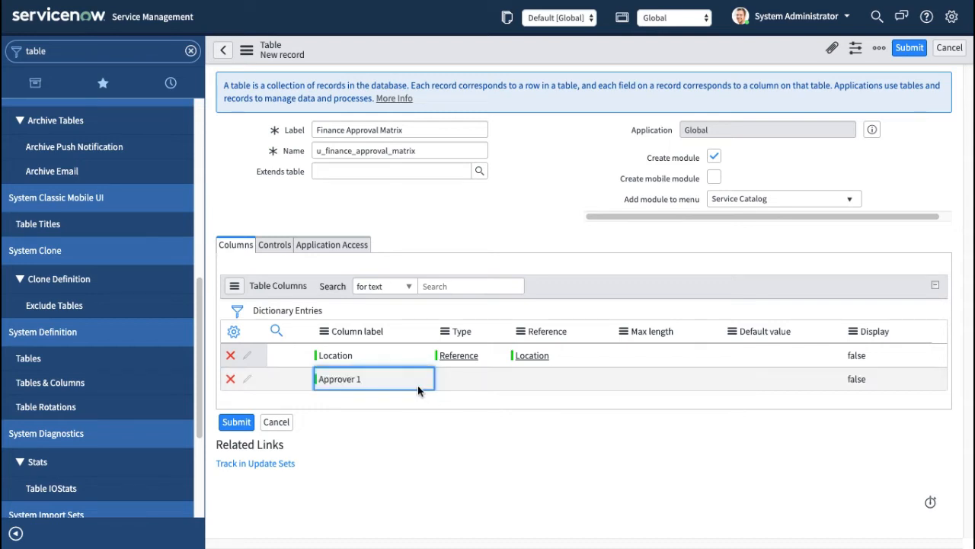
{"action": "double_click", "coordinate": [457, 380]}
{"action": "type", "text": "refe"}
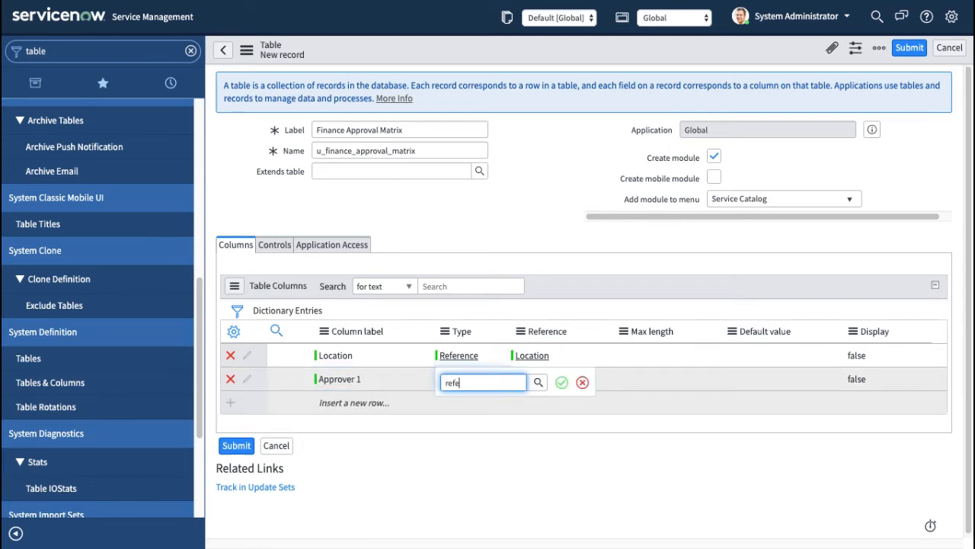
{"action": "key", "text": "Return"}
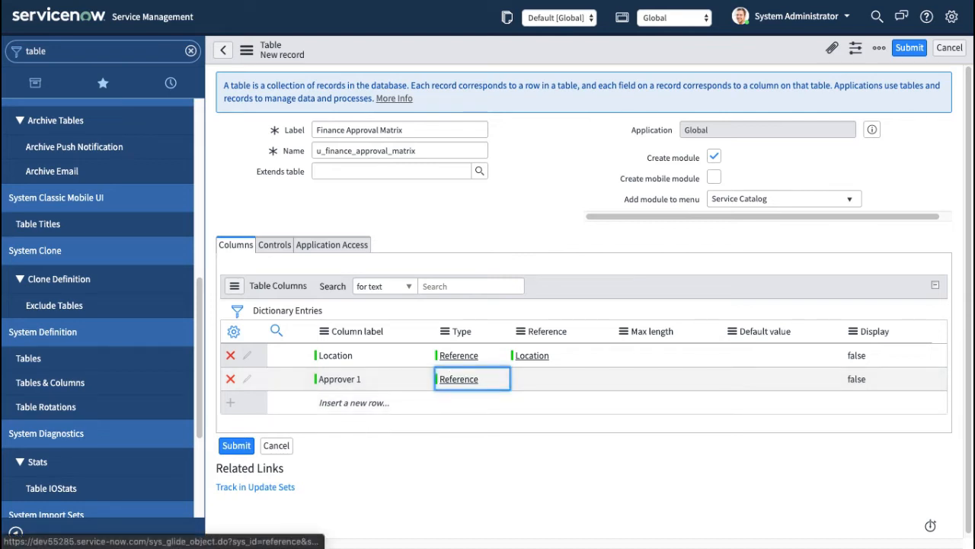
Make the Approver 1 column reference the User (sys_user) table.
{"action": "double_click", "coordinate": [546, 375]}
{"action": "type", "text": "user"}
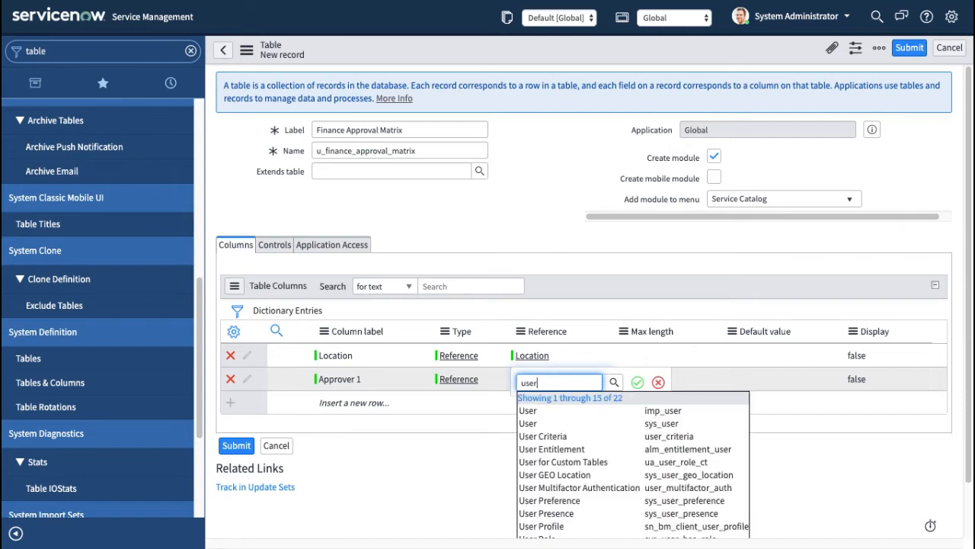
{"action": "key", "text": "Down"}
{"action": "key", "text": "Down"}
{"action": "key", "text": "Return"}
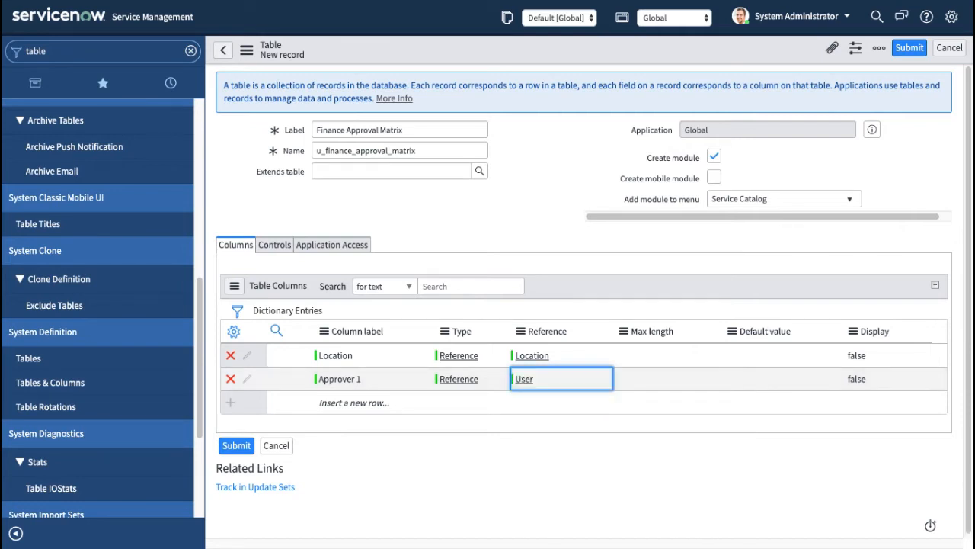
Submit the new Finance Approval Matrix table definition.
{"action": "left_click", "coordinate": [528, 226]}
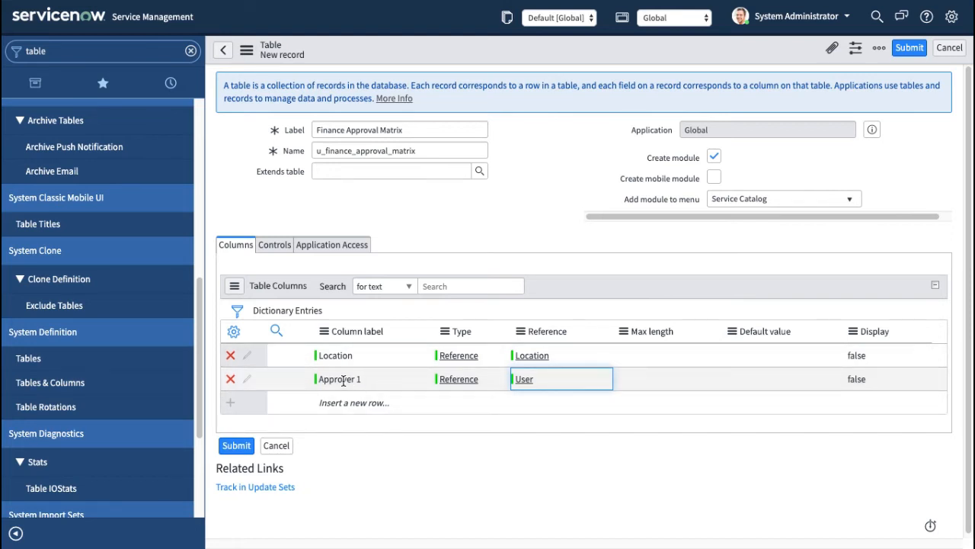
{"action": "scroll", "coordinate": [543, 297], "scroll_direction": "down", "scroll_amount": 1}
{"action": "scroll", "coordinate": [543, 297], "scroll_direction": "up", "scroll_amount": 1}
{"action": "scroll", "coordinate": [379, 368], "scroll_direction": "down", "scroll_amount": 1}
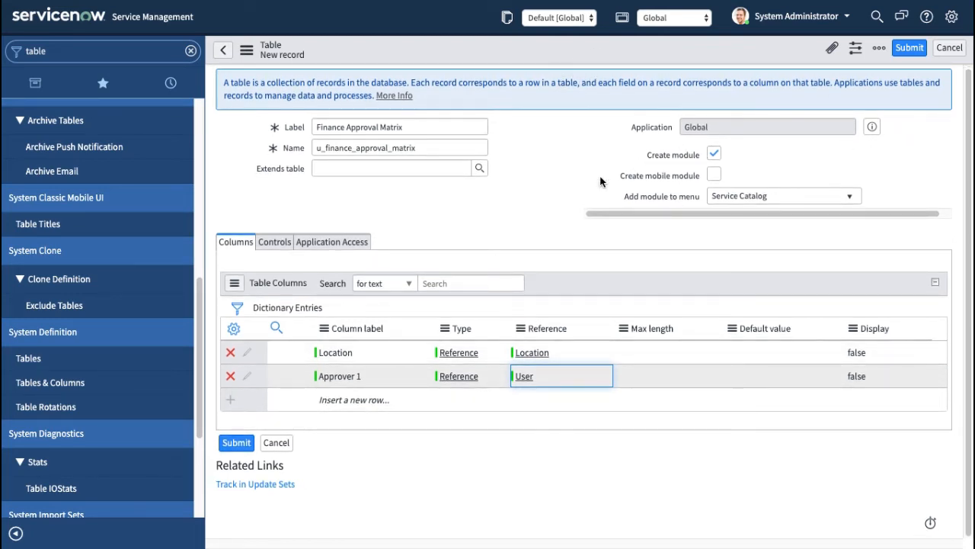
{"action": "left_click", "coordinate": [909, 48]}
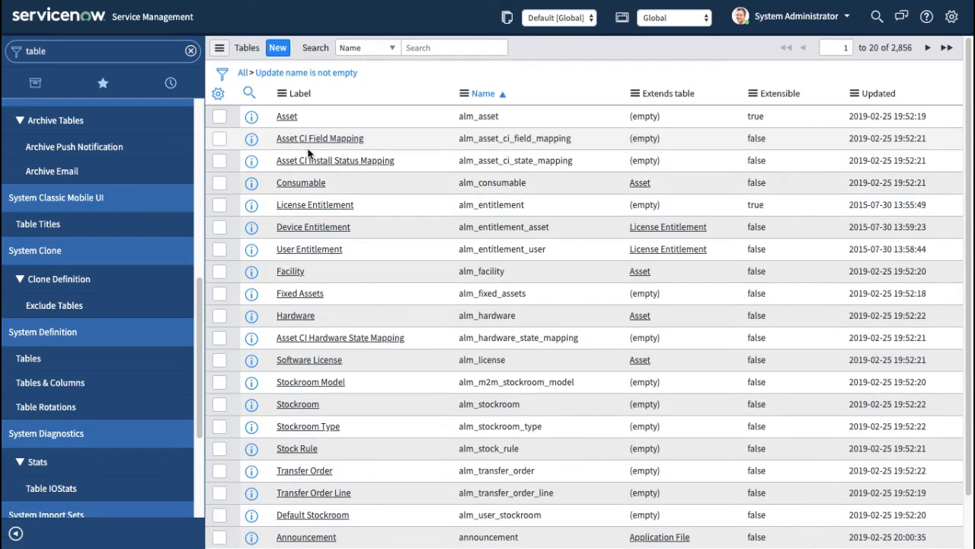
Sort the tables by update date, open the Finance Approval Matrix table and show its record list.
{"action": "left_click", "coordinate": [880, 91]}
{"action": "left_click", "coordinate": [322, 119]}
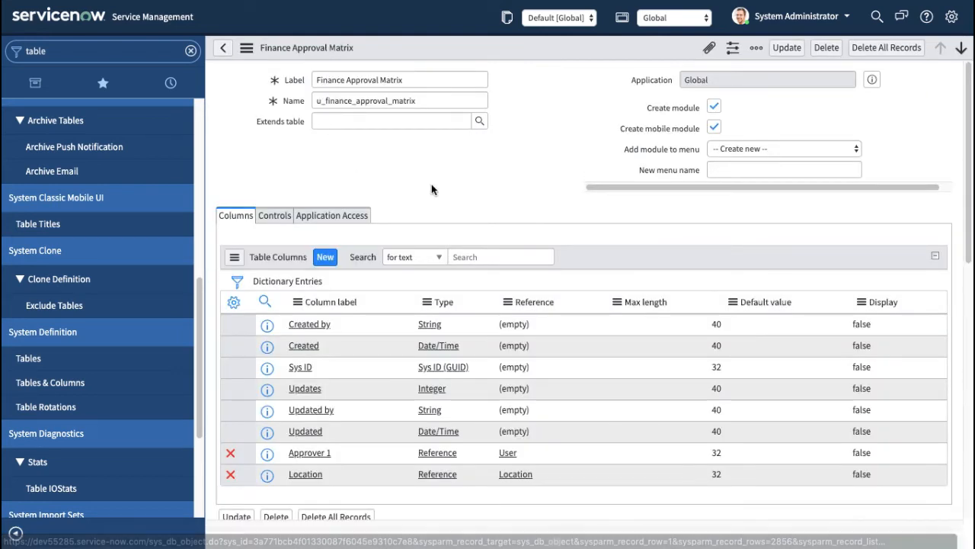
{"action": "scroll", "coordinate": [442, 205], "scroll_direction": "down", "scroll_amount": 2}
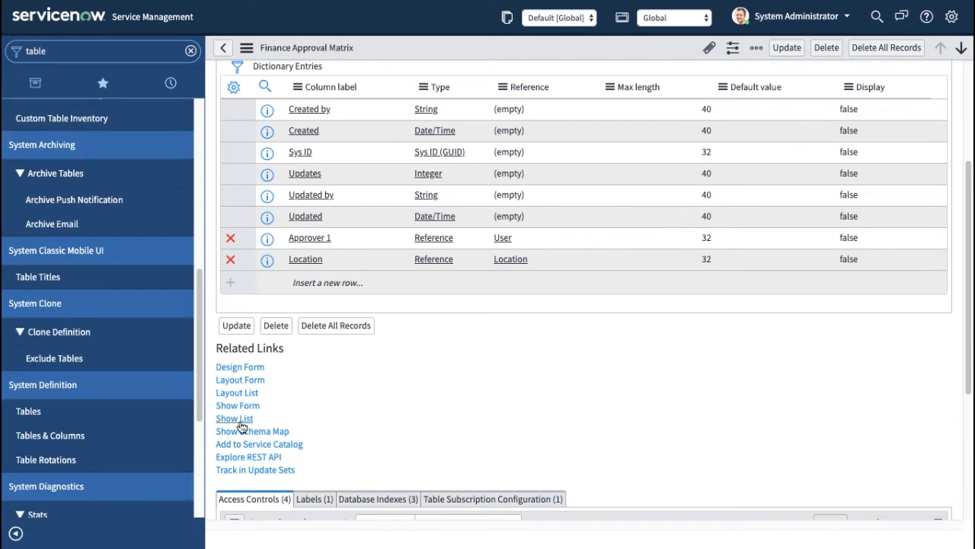
{"action": "left_click", "coordinate": [233, 417]}
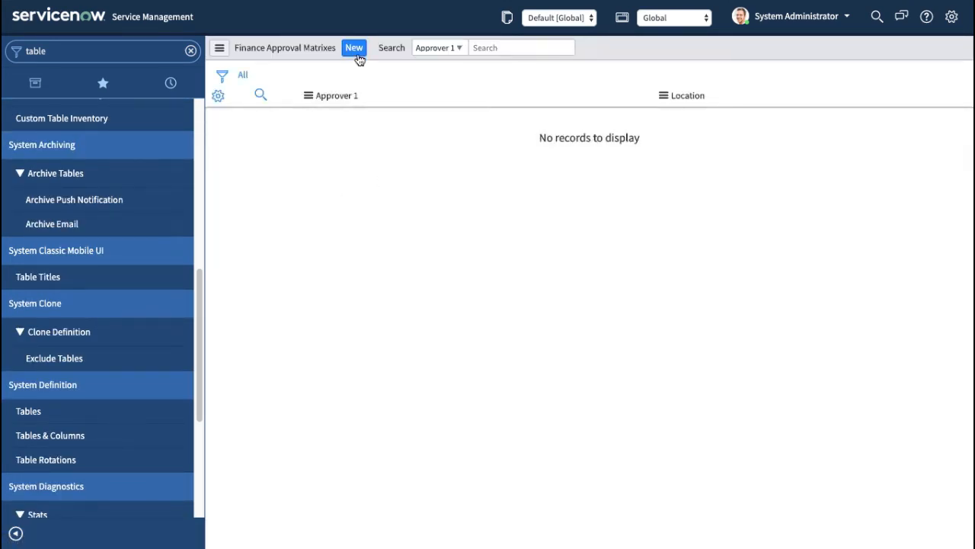
Start a new Finance Approval Matrix record and set its Location to the first listed address, in Baltimore, MD.
{"action": "left_click", "coordinate": [355, 51]}
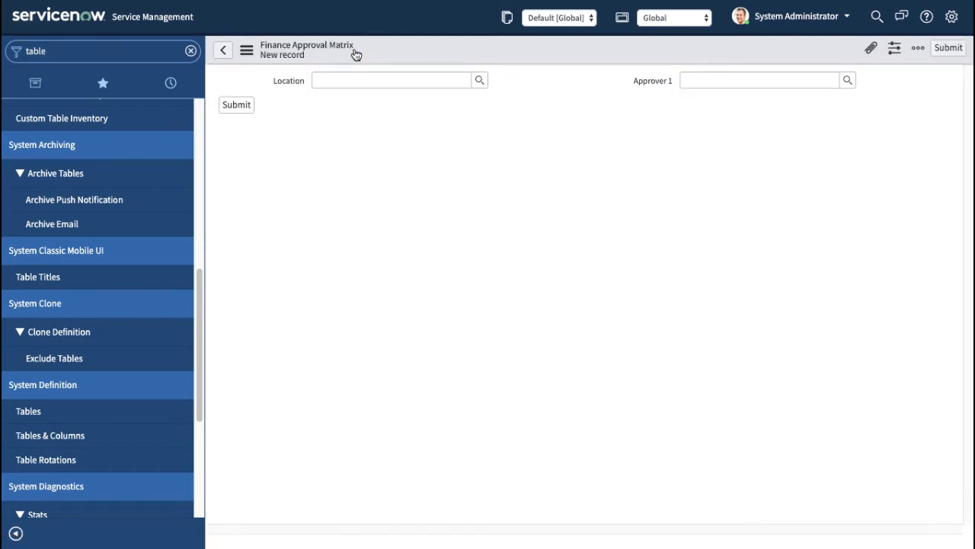
{"action": "left_click", "coordinate": [479, 81]}
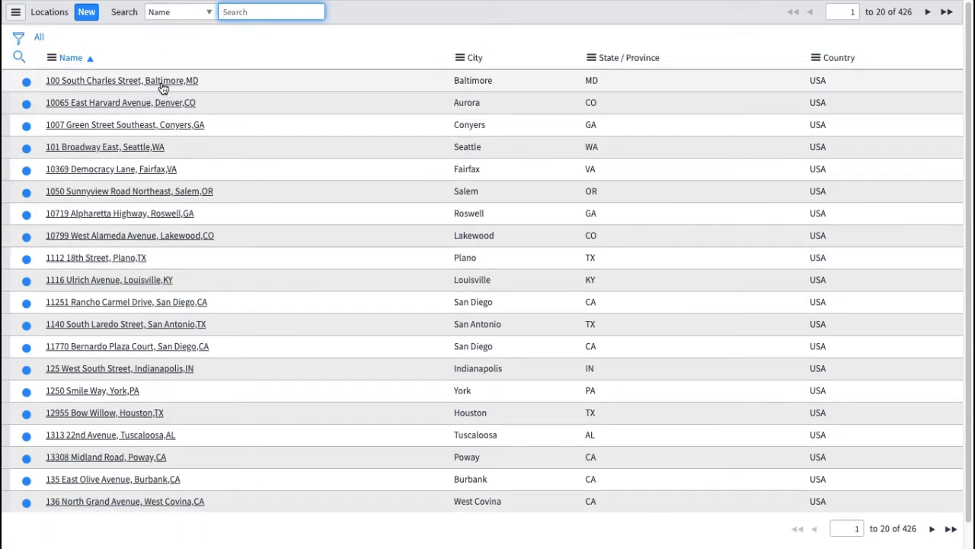
{"action": "right_click", "coordinate": [70, 55]}
{"action": "left_click", "coordinate": [95, 67]}
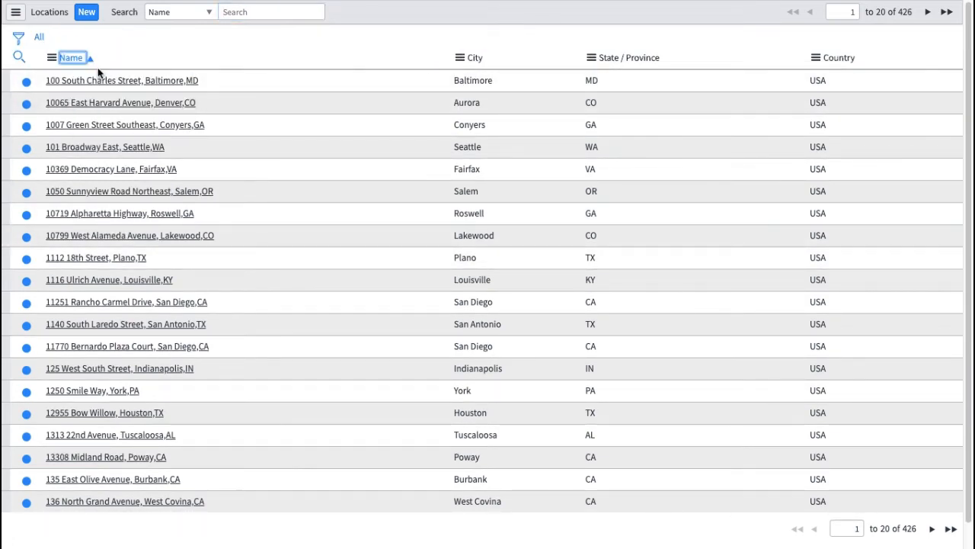
{"action": "left_click", "coordinate": [90, 82]}
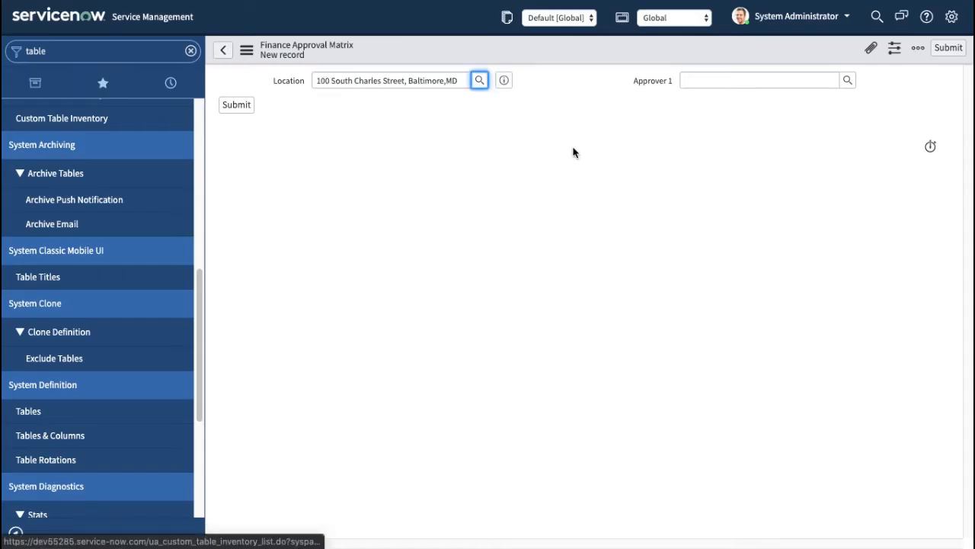
Set Approver 1 to the first user in the user list and submit the Baltimore record.
{"action": "left_click", "coordinate": [848, 82]}
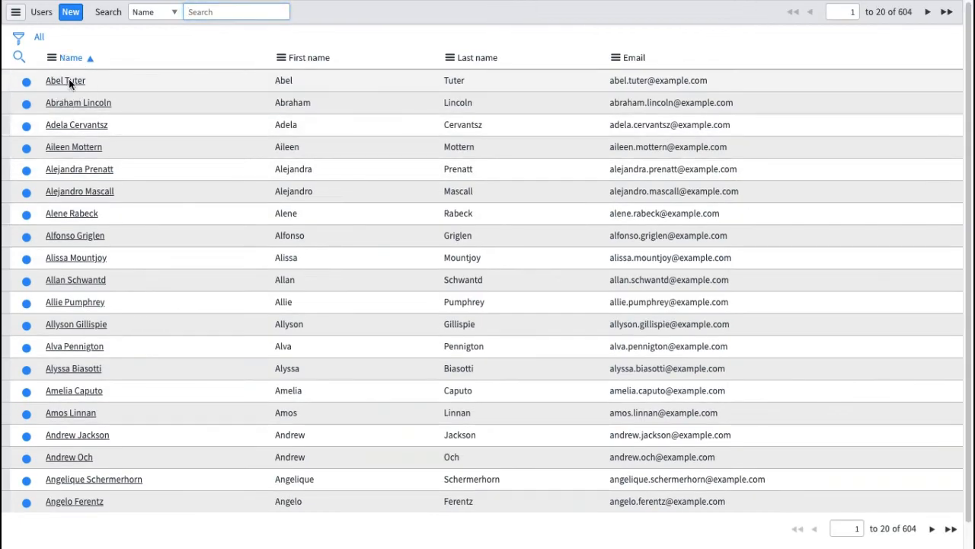
{"action": "left_click", "coordinate": [69, 79]}
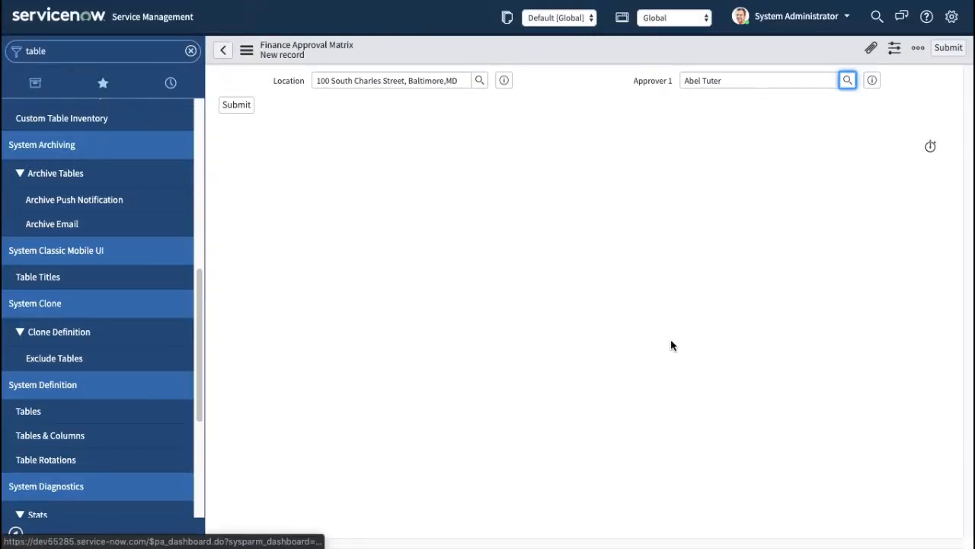
{"action": "left_click", "coordinate": [238, 109]}
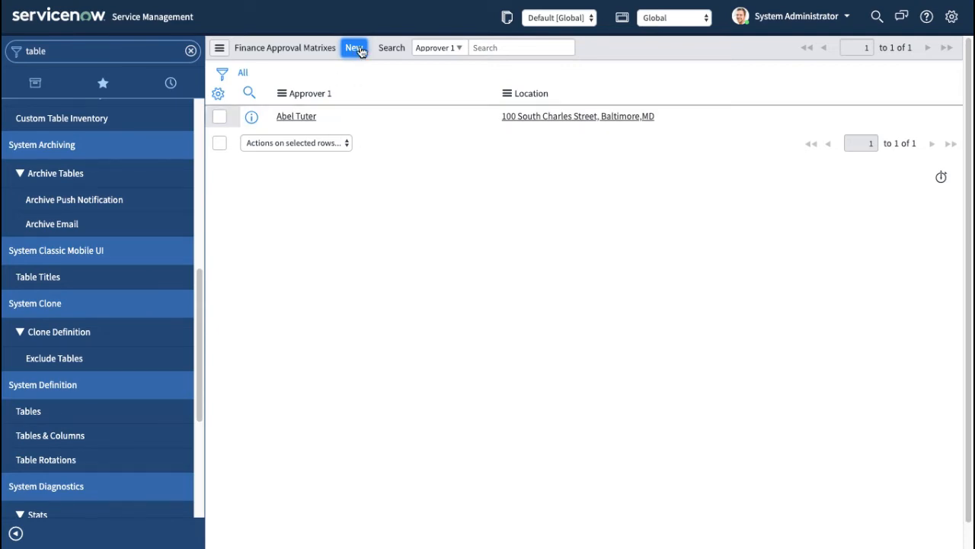
Create and submit a second matrix record with the Denver, CO location and the second listed user as Approver 1.
{"action": "left_click", "coordinate": [354, 49]}
{"action": "left_click", "coordinate": [479, 81]}
{"action": "left_click", "coordinate": [108, 103]}
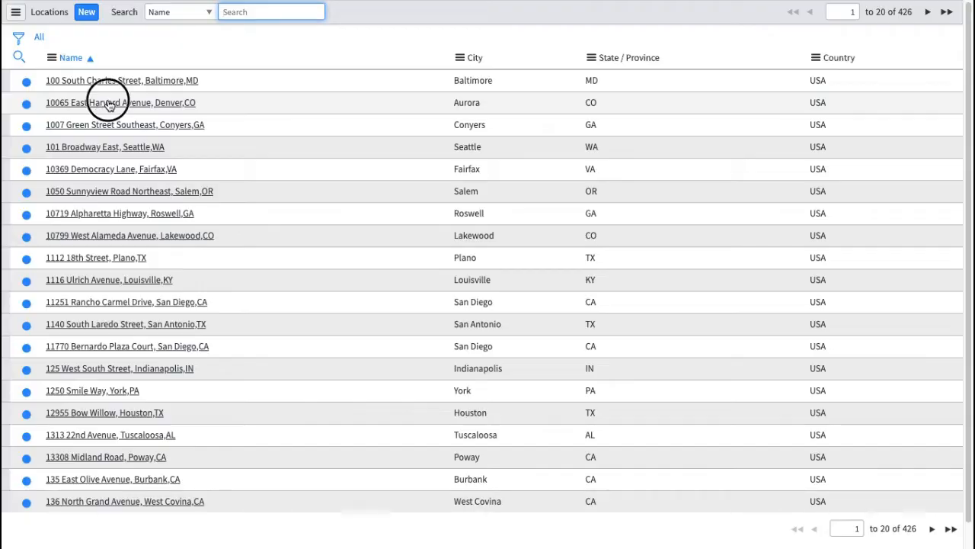
{"action": "left_click", "coordinate": [850, 81]}
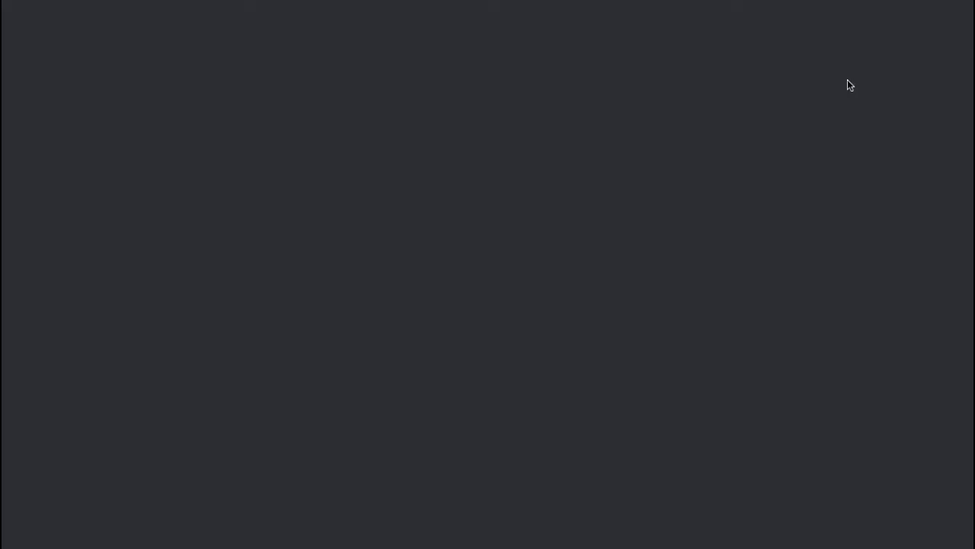
{"action": "left_click", "coordinate": [107, 110]}
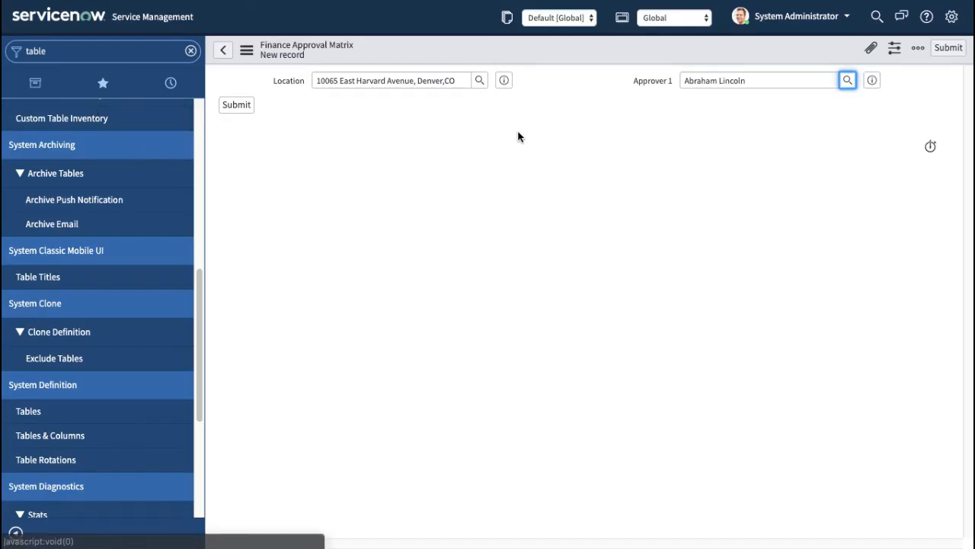
{"action": "left_click", "coordinate": [238, 105]}
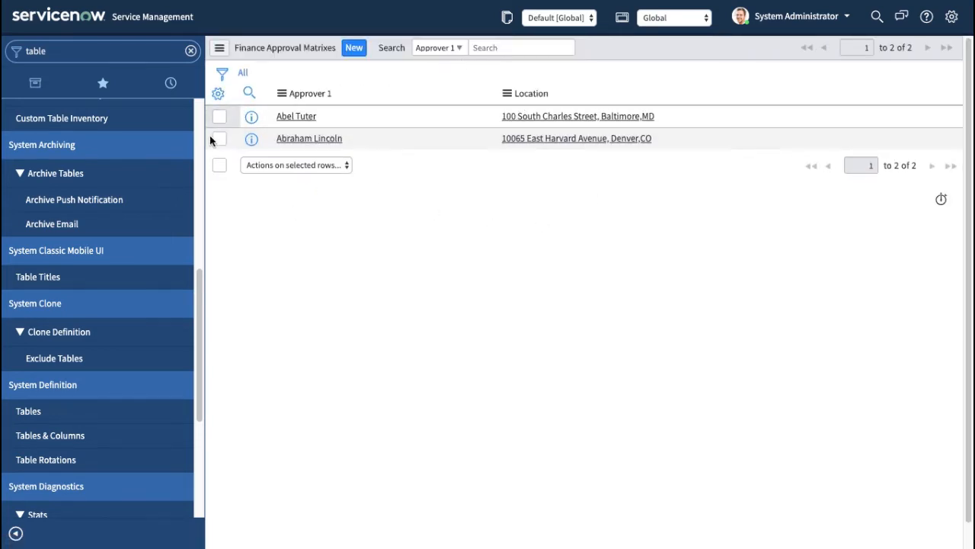
Open the table configuration from the Finance Approval Matrix list and select the table name u_finance_approval_matrix.
{"action": "right_click", "coordinate": [264, 47]}
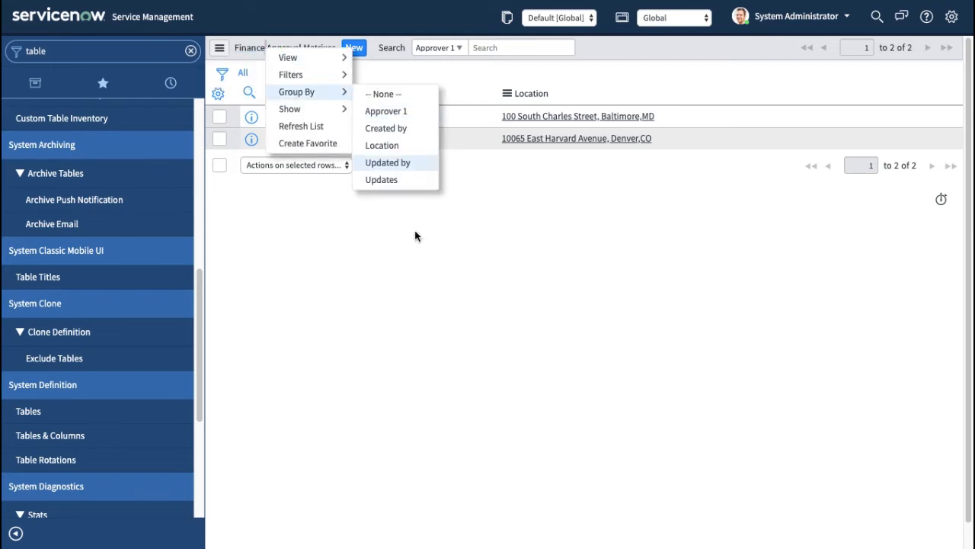
{"action": "left_click", "coordinate": [281, 93]}
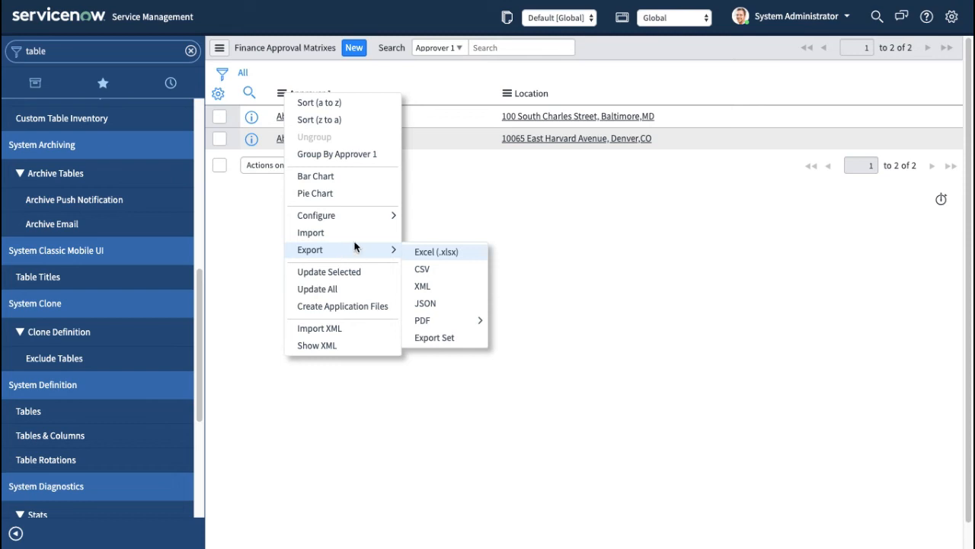
{"action": "mouse_move", "coordinate": [364, 220]}
{"action": "left_click", "coordinate": [445, 290]}
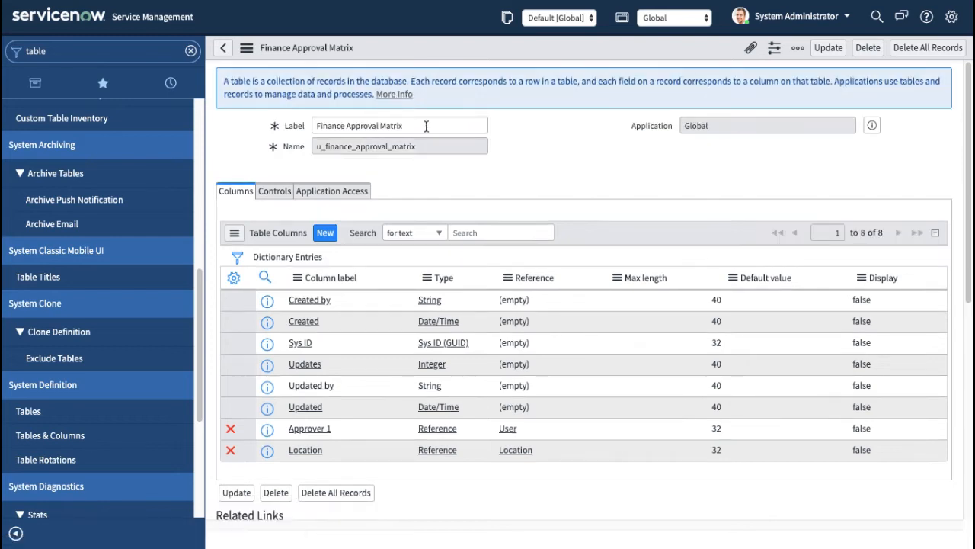
{"action": "double_click", "coordinate": [435, 146]}
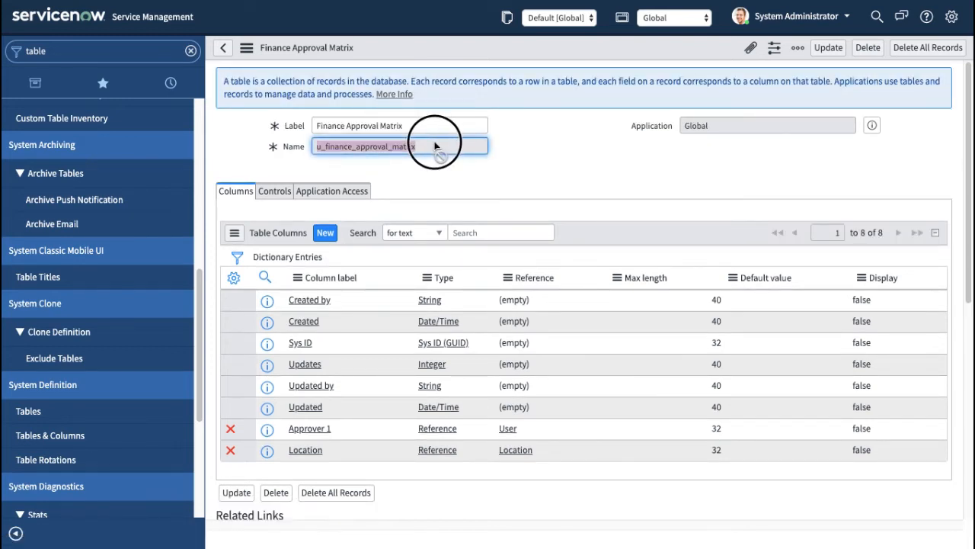
Filter the application navigator by "workflow" and open the Workflow Editor.
{"action": "left_click", "coordinate": [254, 156]}
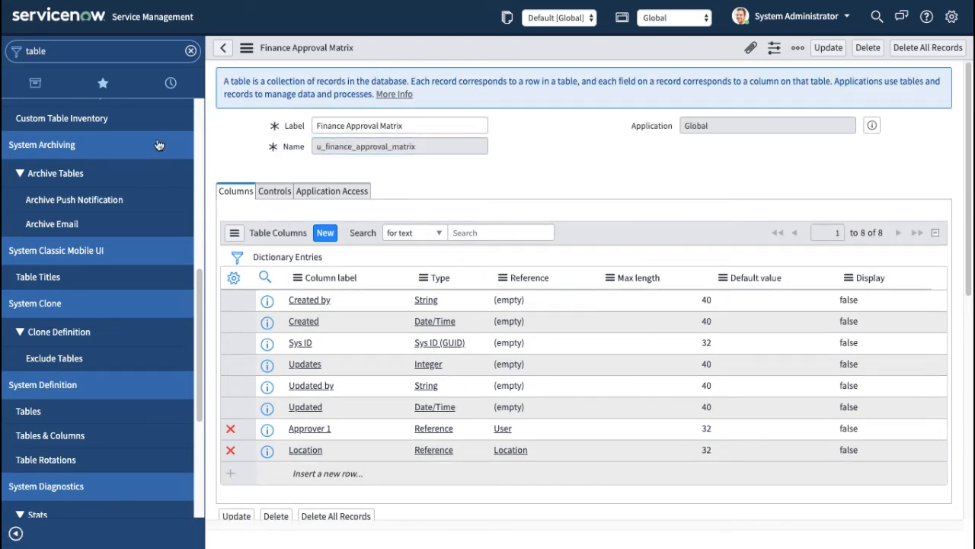
{"action": "left_click", "coordinate": [97, 51]}
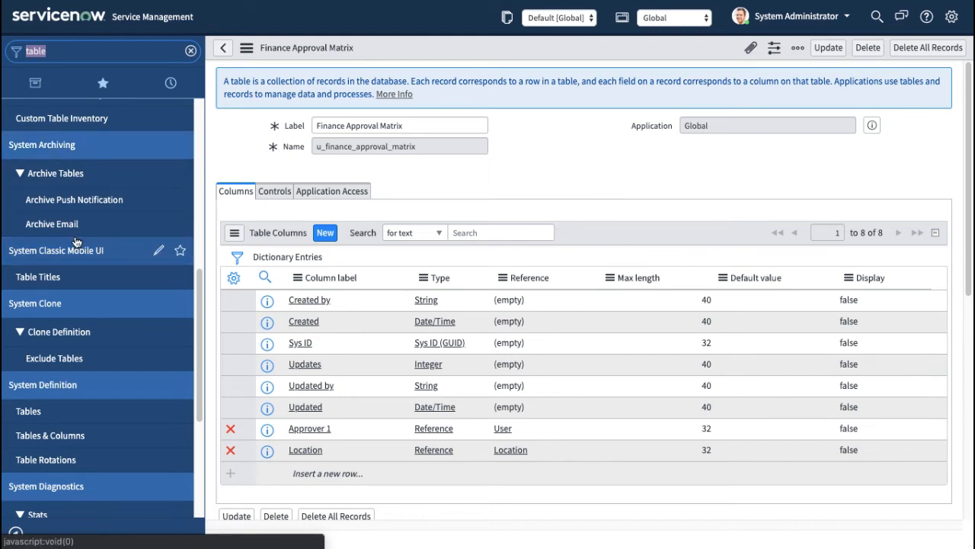
{"action": "type", "text": "workflow"}
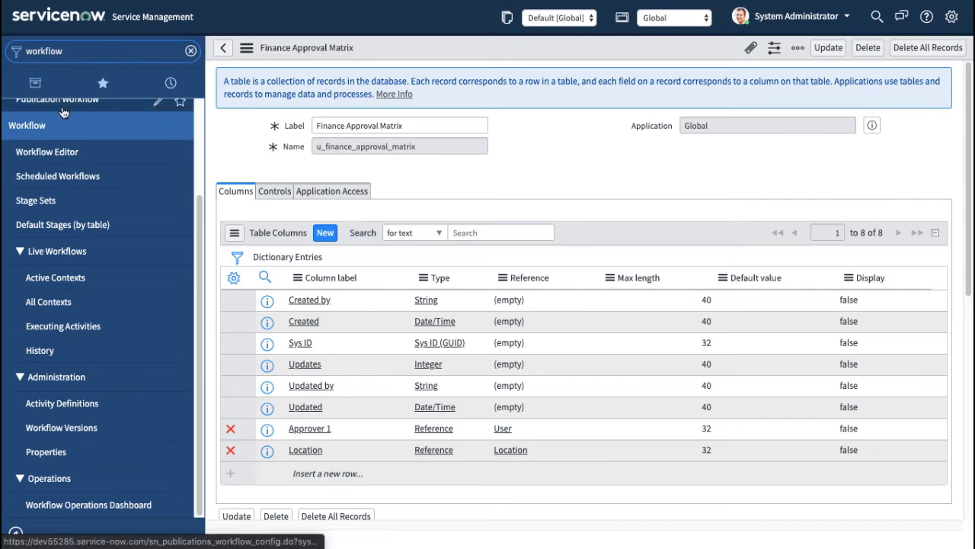
{"action": "left_click", "coordinate": [46, 154]}
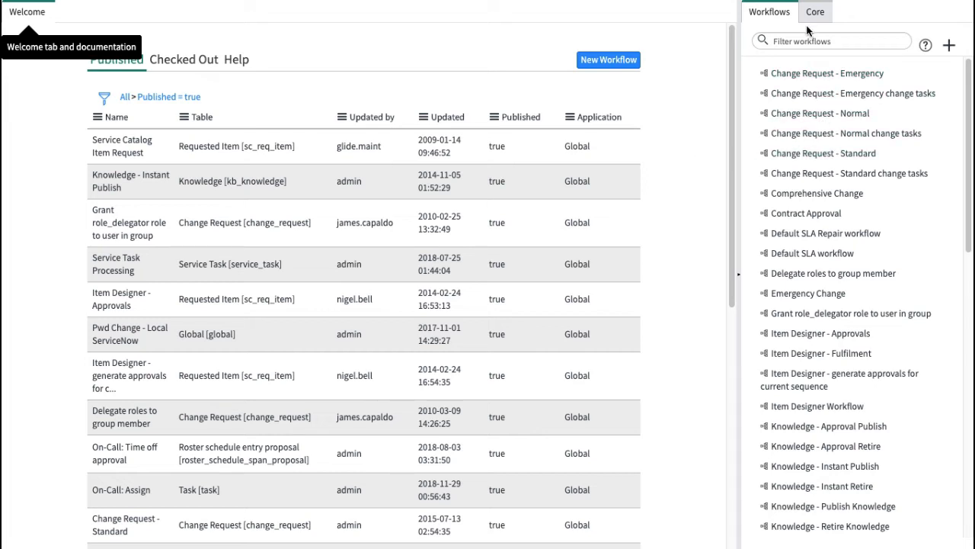
Start a new workflow named "Finance Access Approval" and open its list of table choices.
{"action": "left_click", "coordinate": [599, 64]}
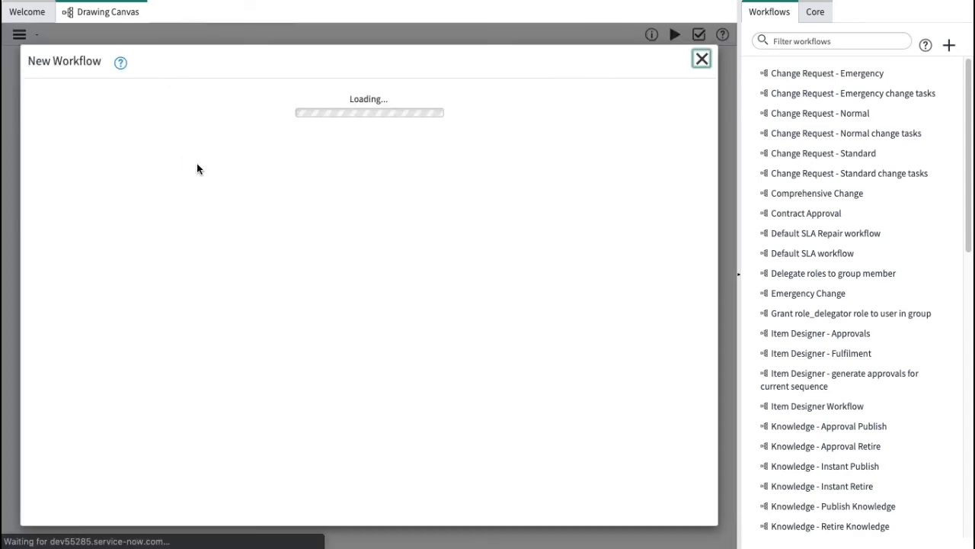
{"action": "left_click", "coordinate": [199, 169]}
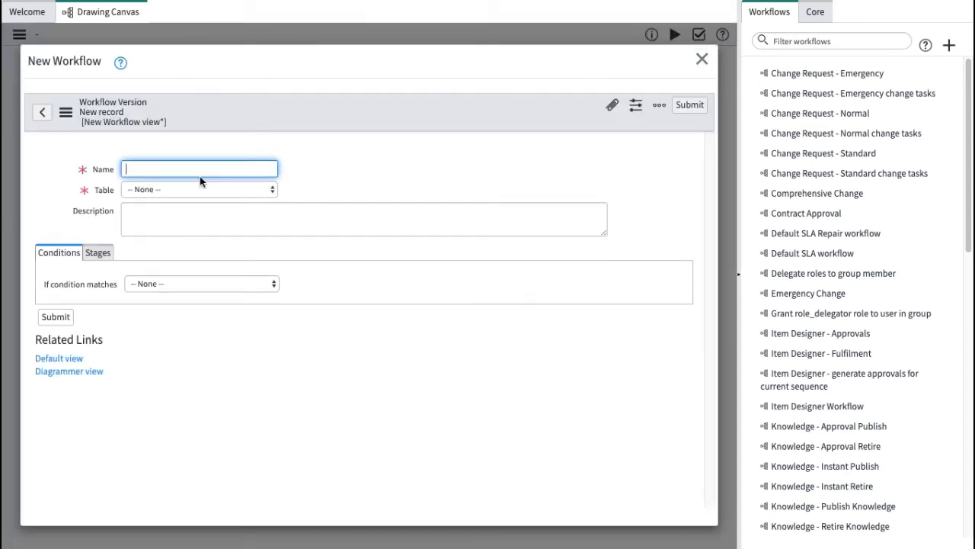
{"action": "type", "text": "Finance"}
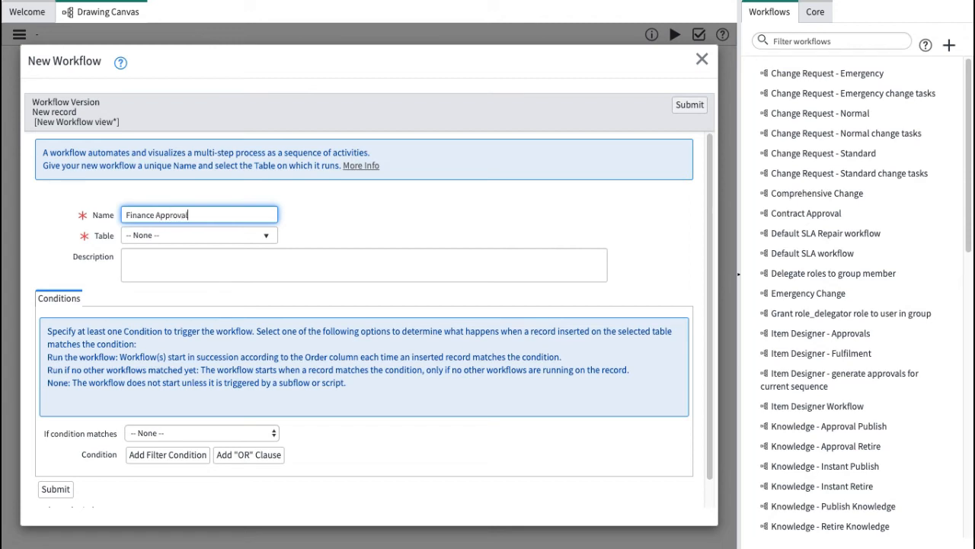
{"action": "type", "text": "Access A"}
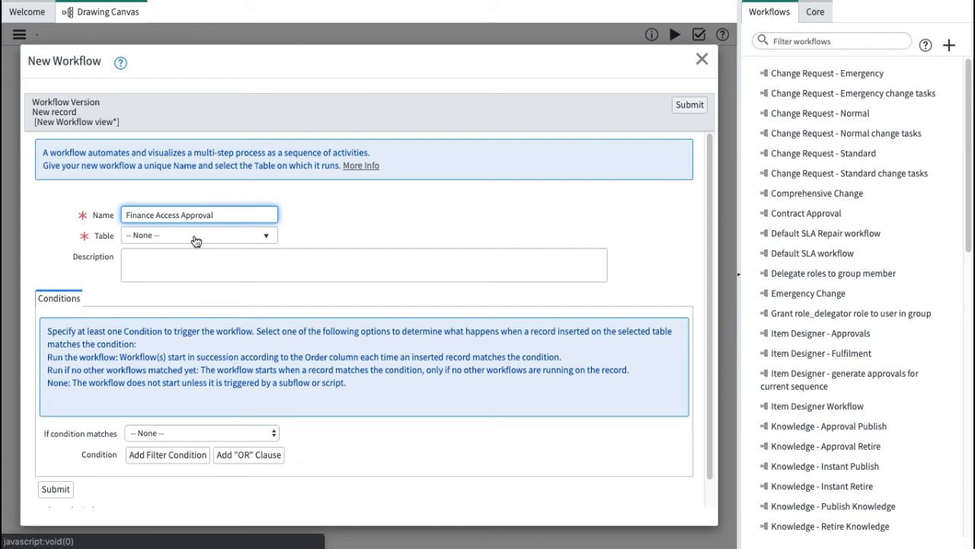
{"action": "left_click", "coordinate": [196, 240]}
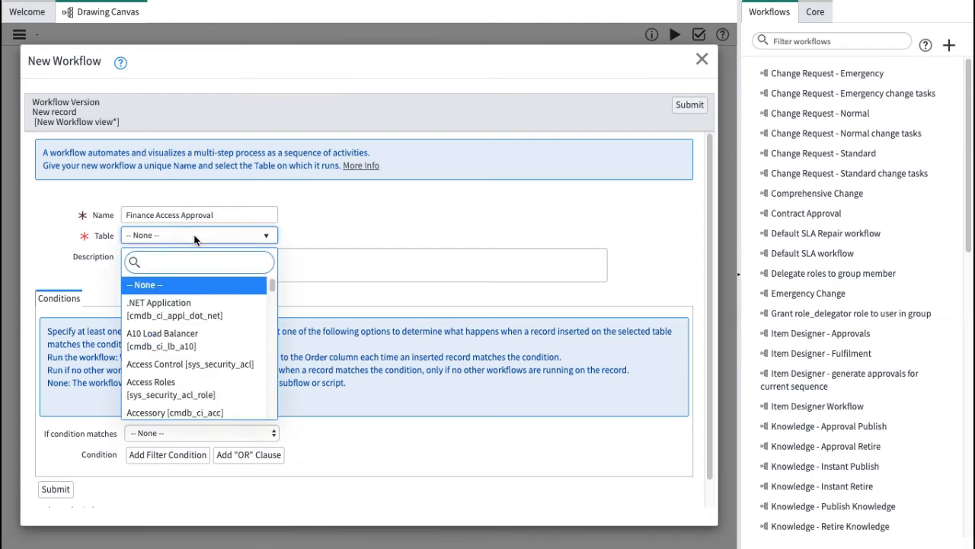
Try to find the workflow's table by searching the choices for "request i" and "sc_request".
{"action": "type", "text": "request i"}
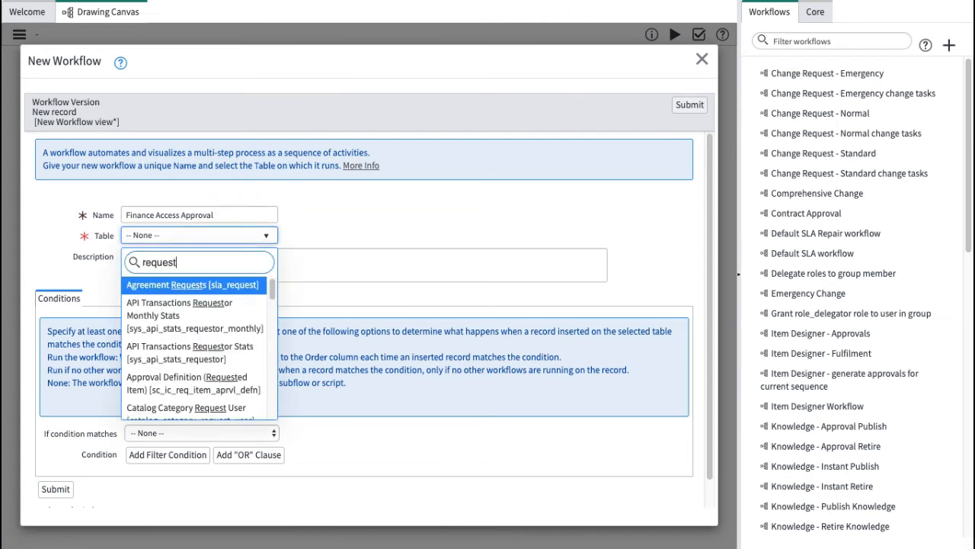
{"action": "key", "text": "Down"}
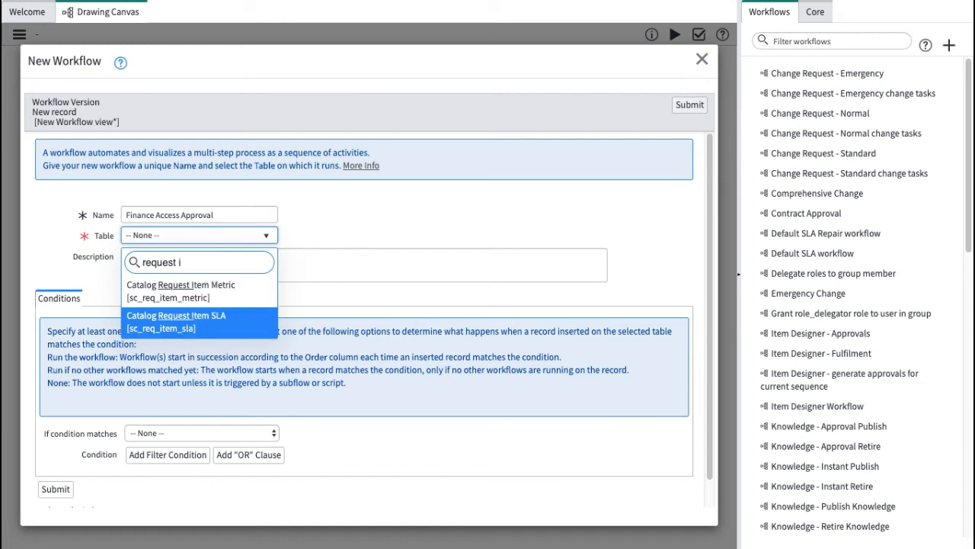
{"action": "key", "text": "Up"}
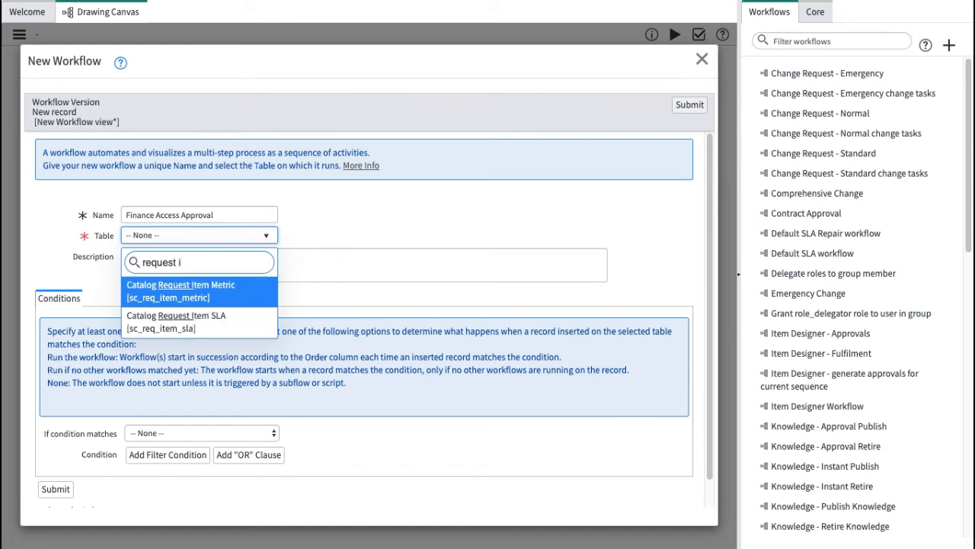
{"action": "key", "text": "BackSpace"}
{"action": "key", "text": "BackSpace"}
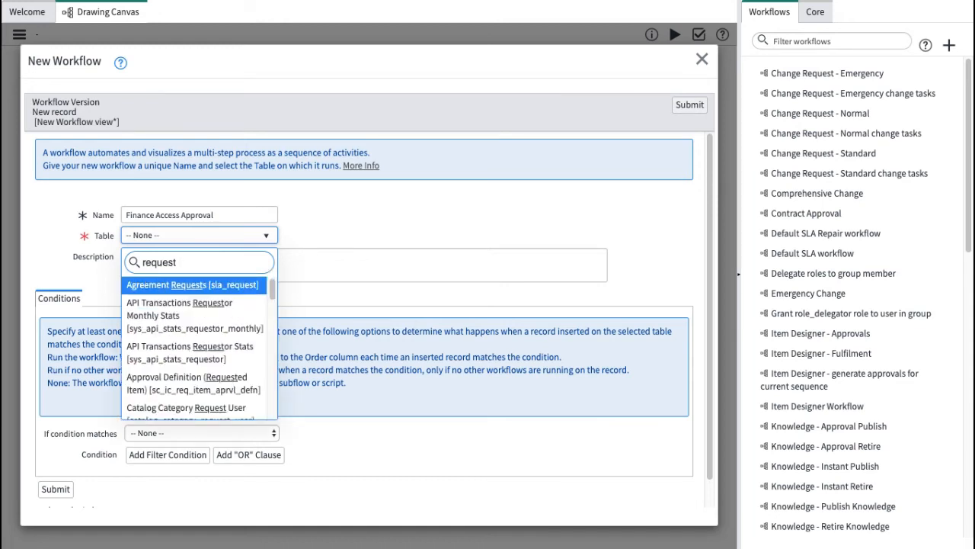
{"action": "type", "text": "sc"}
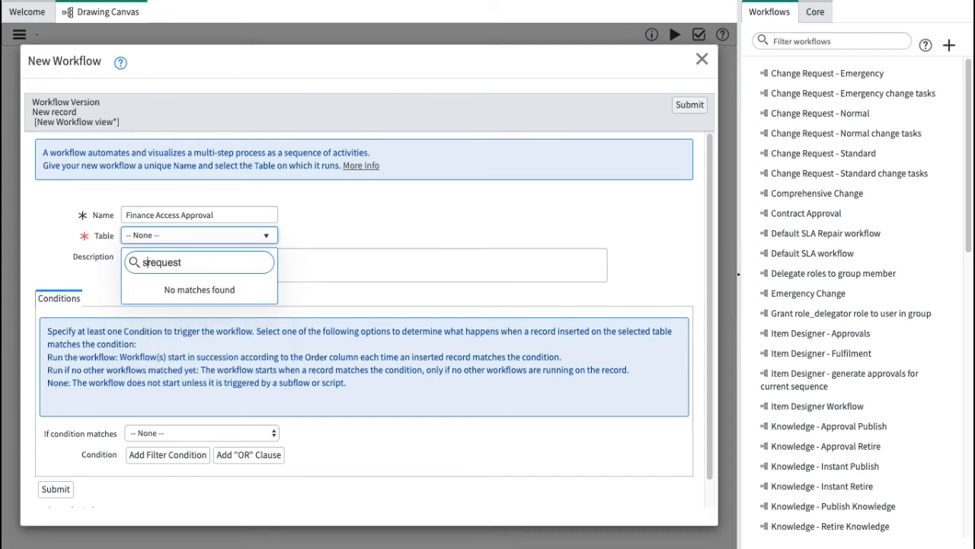
{"action": "type", "text": "_"}
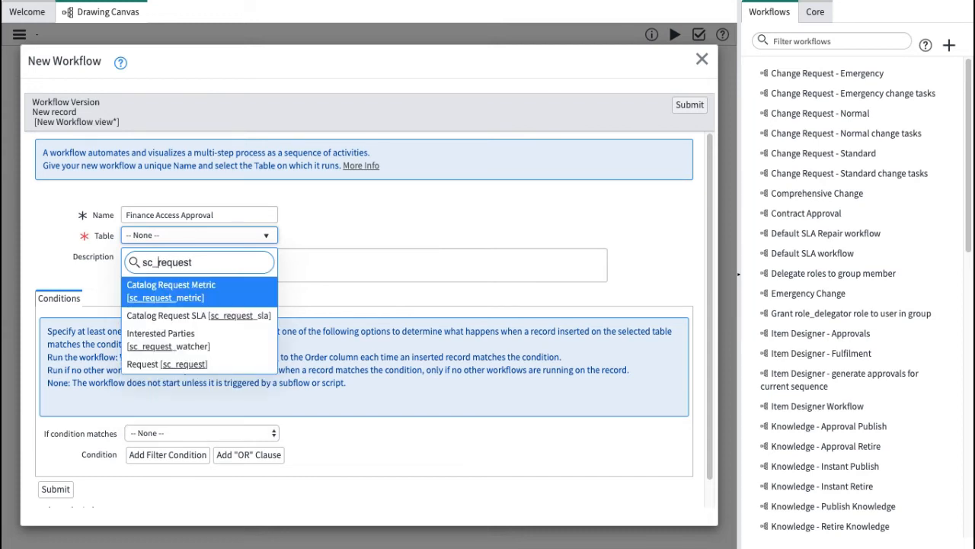
{"action": "key", "text": "Down"}
{"action": "key", "text": "Down"}
{"action": "key", "text": "Down"}
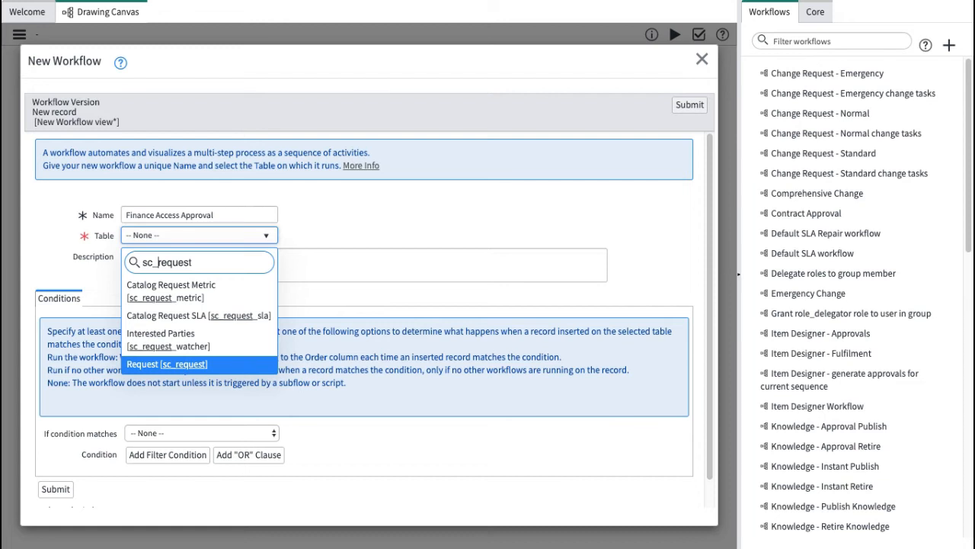
{"action": "key", "text": "BackSpace"}
{"action": "key", "text": "BackSpace"}
{"action": "key", "text": "BackSpace"}
{"action": "key", "text": "BackSpace"}
{"action": "key", "text": "BackSpace"}
{"action": "key", "text": "BackSpace"}
{"action": "key", "text": "BackSpace"}
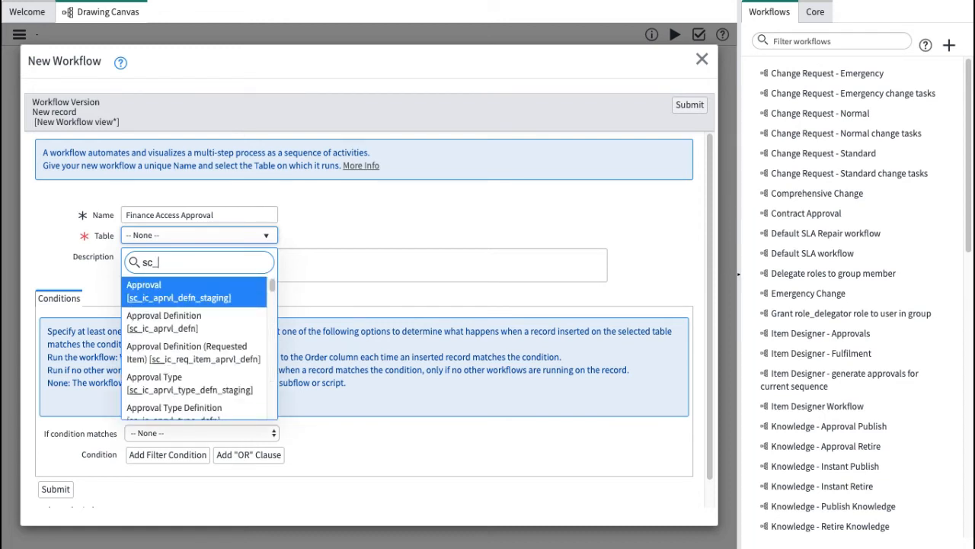
{"action": "key", "text": "BackSpace"}
{"action": "key", "text": "BackSpace"}
{"action": "key", "text": "BackSpace"}
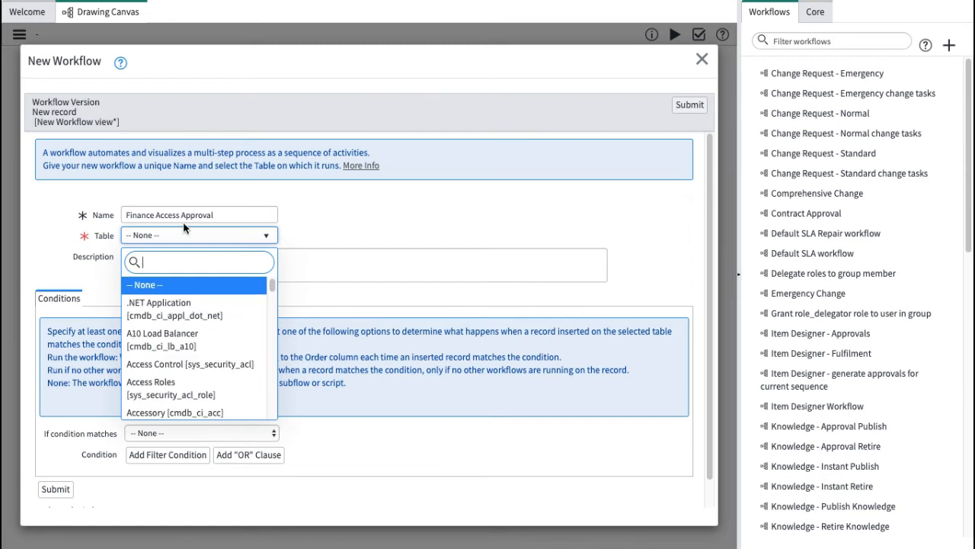
Try to find the table by searching again for "request i" and browsing the matches for "request".
{"action": "type", "text": "request"}
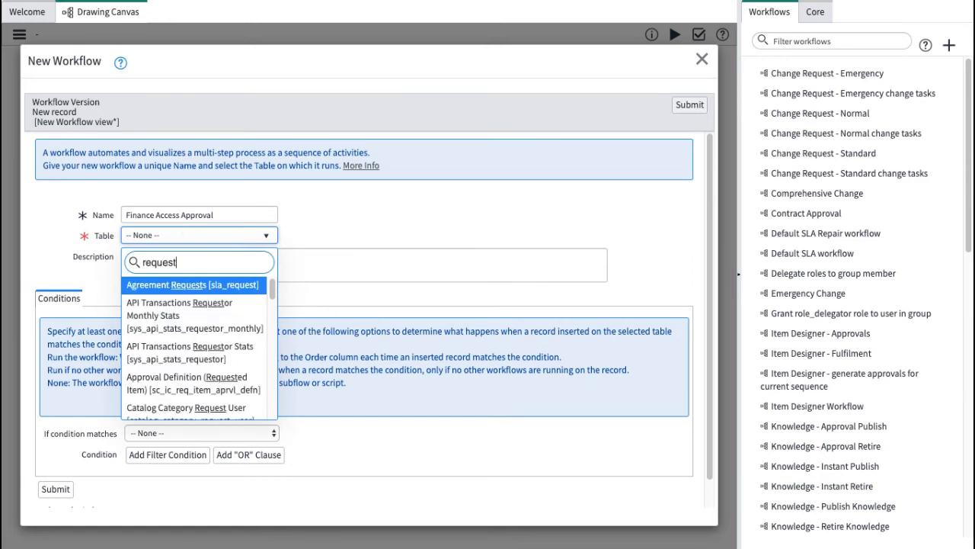
{"action": "type", "text": " i"}
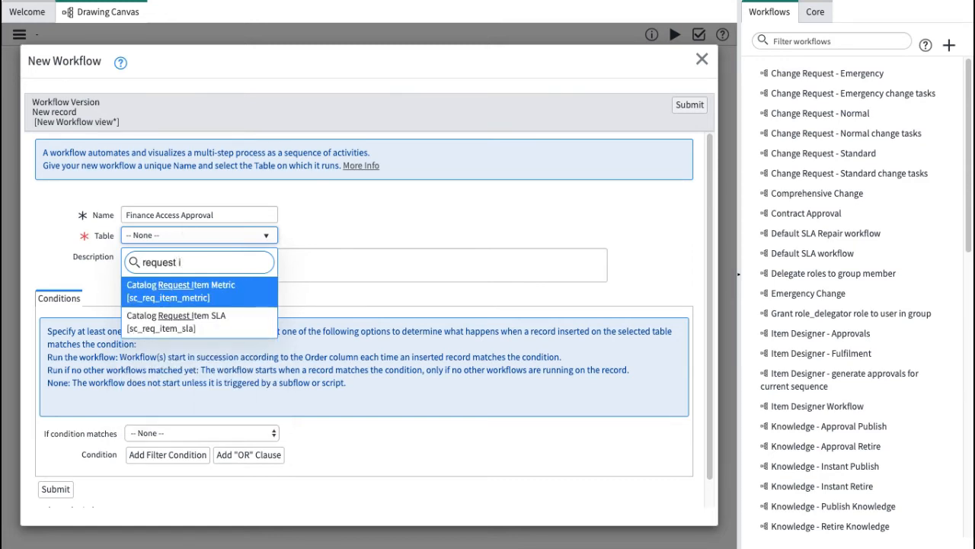
{"action": "key", "text": "BackSpace"}
{"action": "key", "text": "BackSpace"}
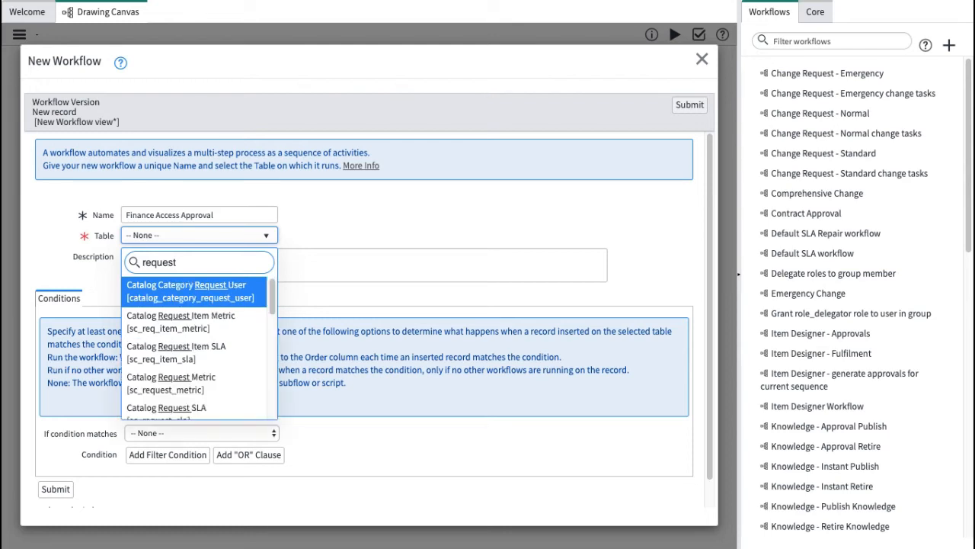
{"action": "key", "text": "Down"}
{"action": "key", "text": "Down"}
{"action": "key", "text": "Down"}
{"action": "key", "text": "Down"}
{"action": "key", "text": "Down"}
{"action": "key", "text": "Down"}
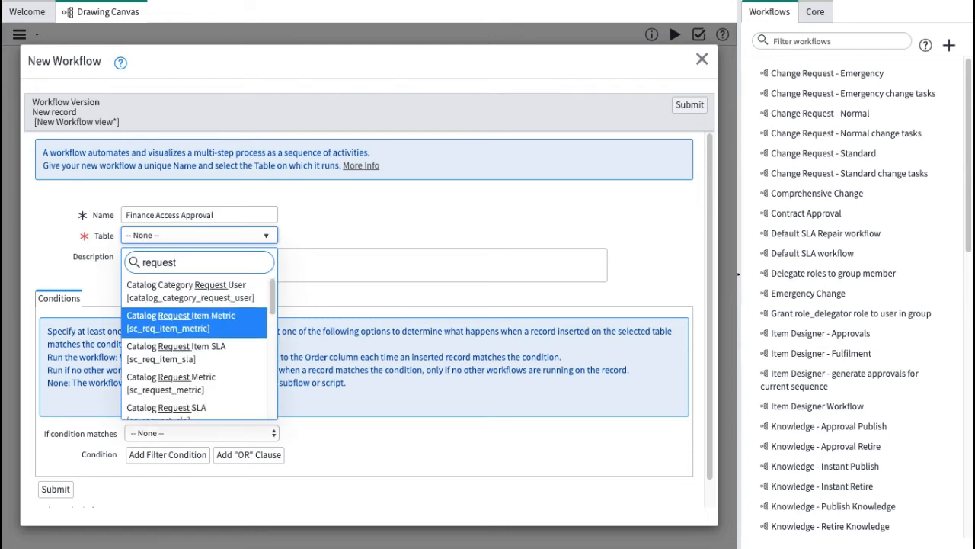
{"action": "key", "text": "Down"}
{"action": "key", "text": "Down"}
{"action": "key", "text": "Down"}
{"action": "key", "text": "Down"}
{"action": "key", "text": "Down"}
{"action": "key", "text": "Down"}
{"action": "key", "text": "Down"}
{"action": "key", "text": "Down"}
{"action": "key", "text": "Down"}
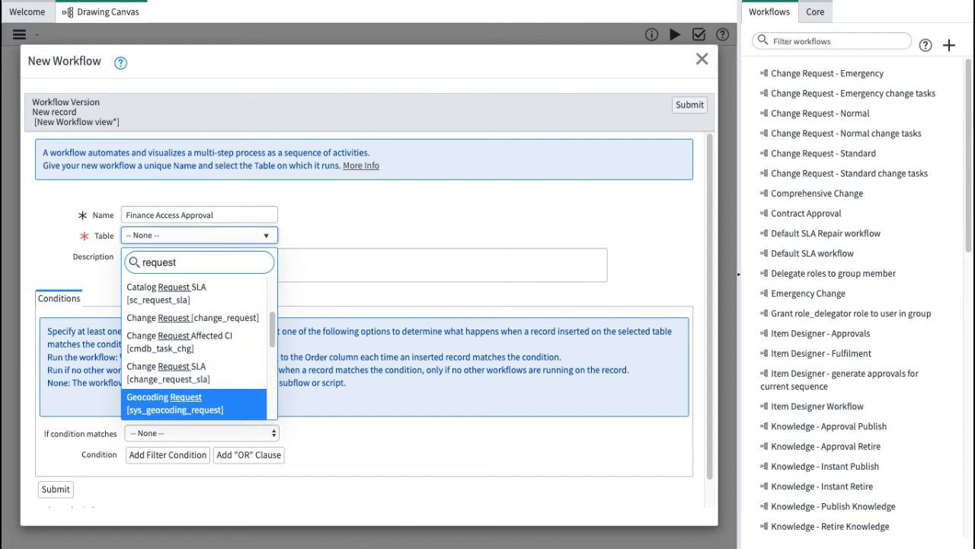
{"action": "key", "text": "Down"}
{"action": "key", "text": "Down"}
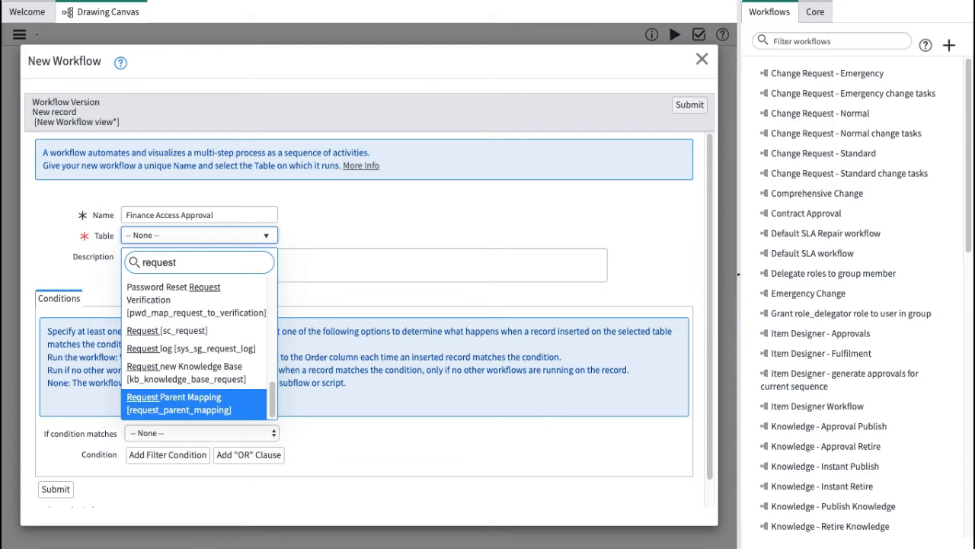
{"action": "key", "text": "BackSpace"}
{"action": "key", "text": "BackSpace"}
{"action": "key", "text": "BackSpace"}
{"action": "key", "text": "BackSpace"}
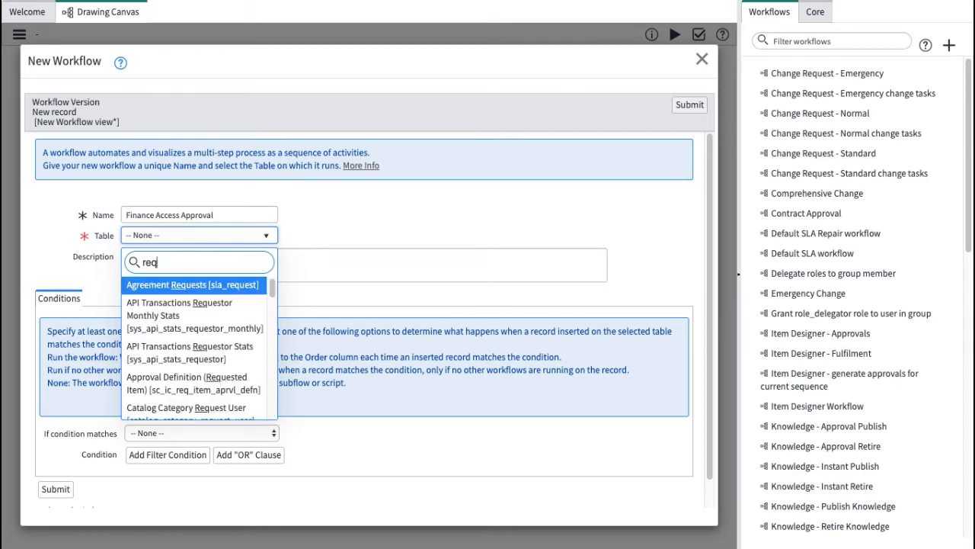
{"action": "key", "text": "BackSpace"}
{"action": "key", "text": "BackSpace"}
{"action": "key", "text": "BackSpace"}
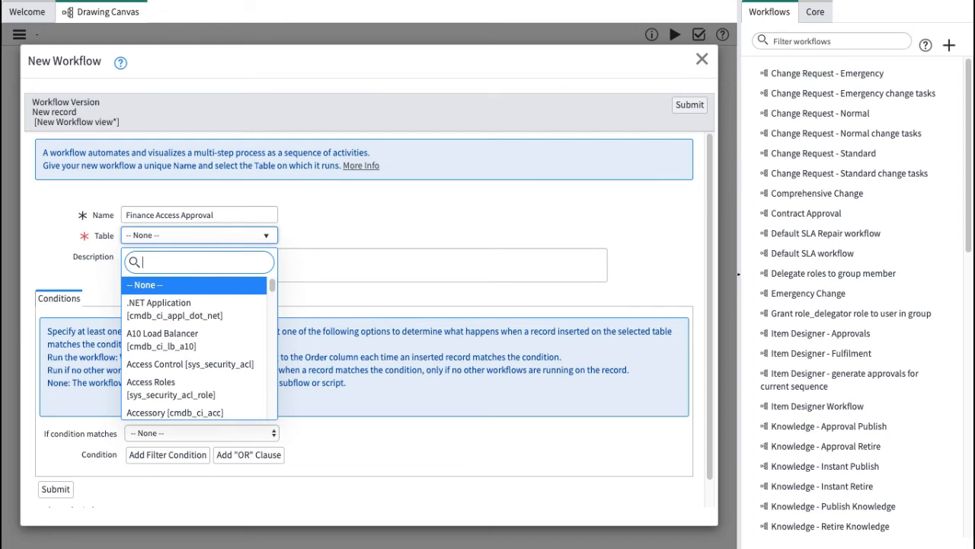
Search the table choices for "item" and set the workflow's table to Requested Item [sc_req_item].
{"action": "type", "text": "item"}
{"action": "key", "text": "Down"}
{"action": "key", "text": "Down"}
{"action": "key", "text": "Down"}
{"action": "key", "text": "Down"}
{"action": "key", "text": "Down"}
{"action": "key", "text": "Down"}
{"action": "key", "text": "Down"}
{"action": "key", "text": "Down"}
{"action": "key", "text": "Down"}
{"action": "key", "text": "Down"}
{"action": "key", "text": "Down"}
{"action": "key", "text": "Down"}
{"action": "key", "text": "Down"}
{"action": "key", "text": "Down"}
{"action": "key", "text": "Down"}
{"action": "key", "text": "Down"}
{"action": "key", "text": "Down"}
{"action": "key", "text": "Down"}
{"action": "key", "text": "Down"}
{"action": "key", "text": "Down"}
{"action": "key", "text": "Down"}
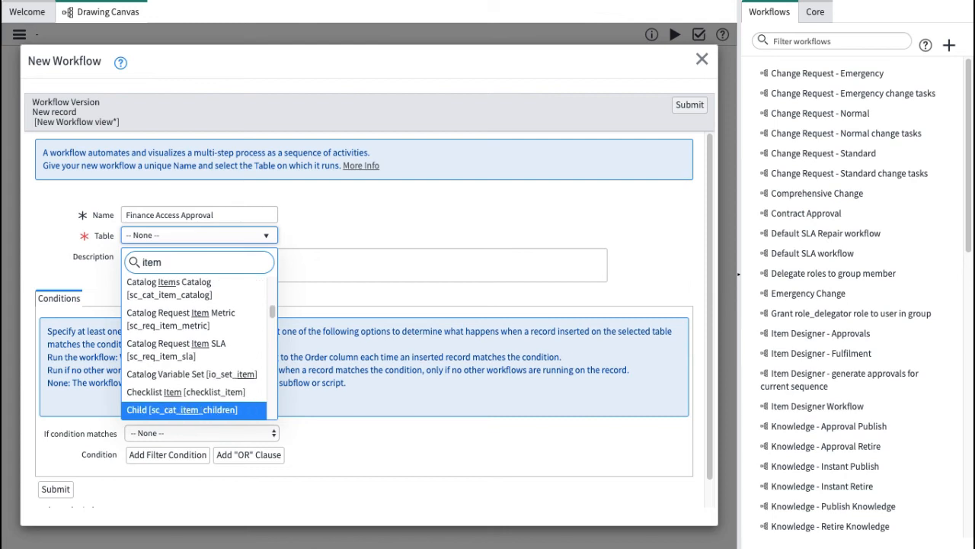
{"action": "key", "text": "Up"}
{"action": "key", "text": "Up"}
{"action": "key", "text": "Up"}
{"action": "key", "text": "Up"}
{"action": "key", "text": "Up"}
{"action": "key", "text": "Up"}
{"action": "key", "text": "Up"}
{"action": "key", "text": "Up"}
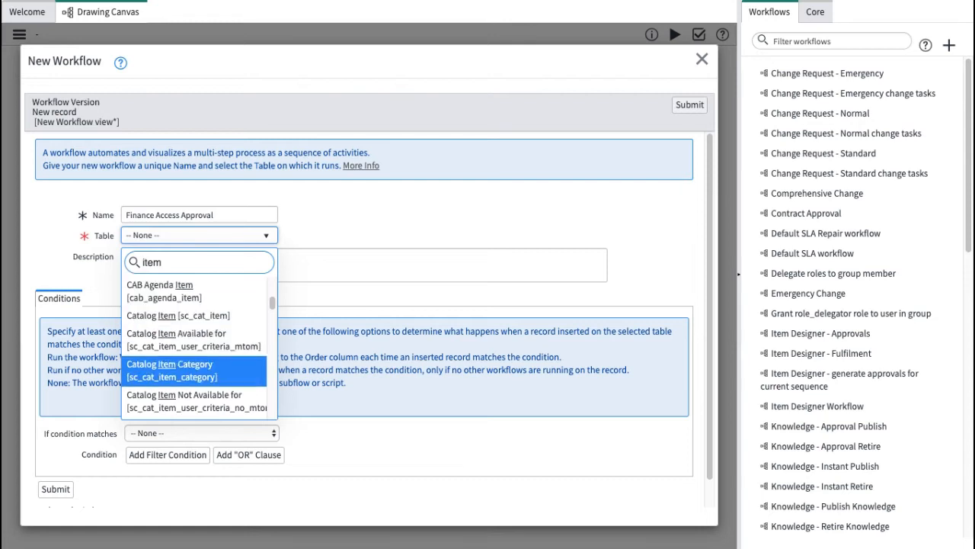
{"action": "key", "text": "Down"}
{"action": "key", "text": "Down"}
{"action": "key", "text": "Down"}
{"action": "key", "text": "Down"}
{"action": "key", "text": "Up"}
{"action": "key", "text": "Up"}
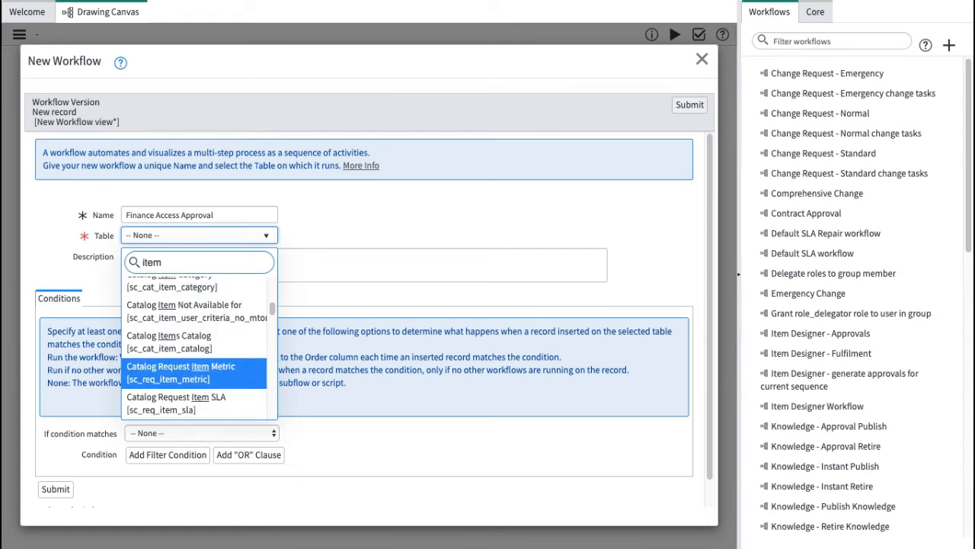
{"action": "key", "text": "Down"}
{"action": "key", "text": "Down"}
{"action": "key", "text": "Down"}
{"action": "key", "text": "Down"}
{"action": "key", "text": "Down"}
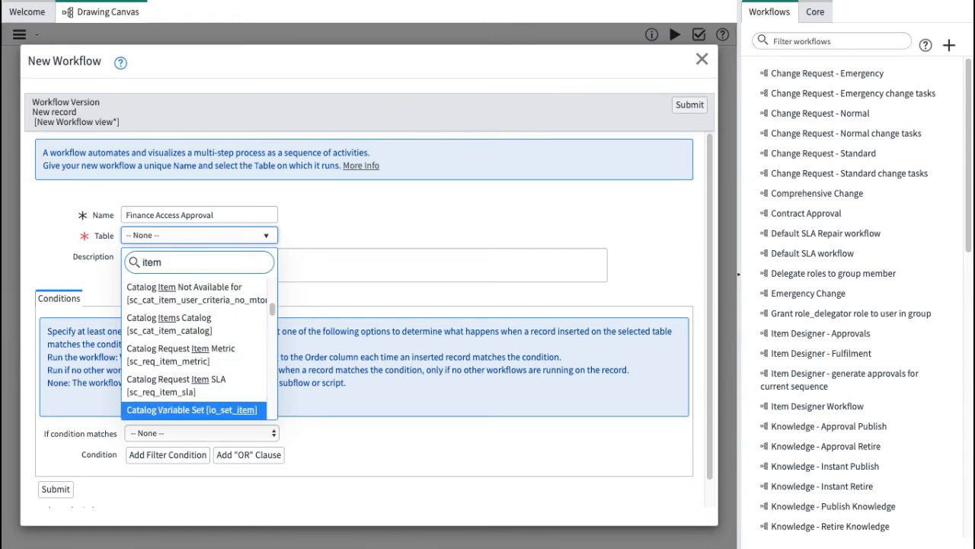
{"action": "key", "text": "Down"}
{"action": "key", "text": "Down"}
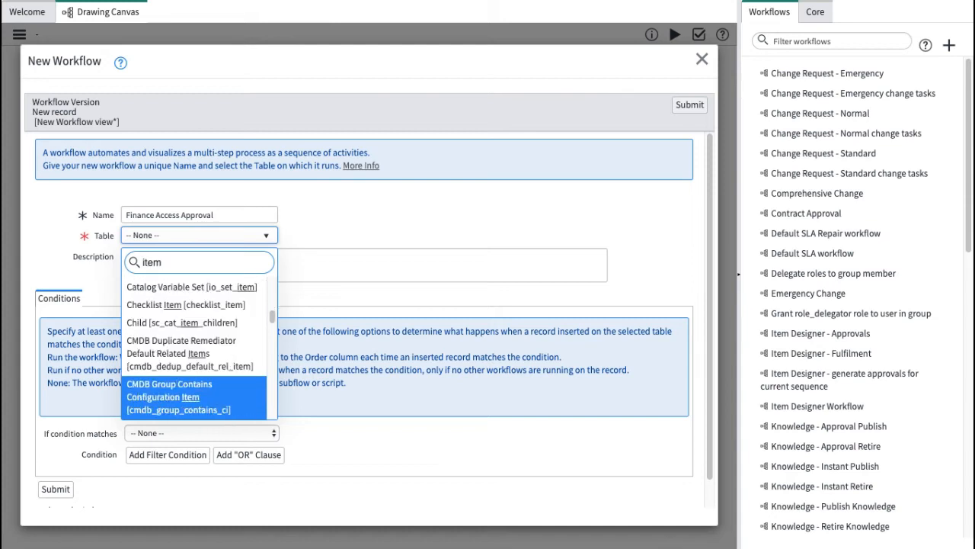
{"action": "key", "text": "Down"}
{"action": "key", "text": "Down"}
{"action": "key", "text": "Down"}
{"action": "key", "text": "Down"}
{"action": "key", "text": "Down"}
{"action": "key", "text": "Down"}
{"action": "key", "text": "Down"}
{"action": "key", "text": "Down"}
{"action": "key", "text": "Down"}
{"action": "key", "text": "Down"}
{"action": "key", "text": "Down"}
{"action": "key", "text": "Down"}
{"action": "key", "text": "Down"}
{"action": "key", "text": "Down"}
{"action": "key", "text": "Down"}
{"action": "key", "text": "Down"}
{"action": "key", "text": "Down"}
{"action": "key", "text": "Down"}
{"action": "key", "text": "Down"}
{"action": "key", "text": "Down"}
{"action": "key", "text": "Down"}
{"action": "key", "text": "Down"}
{"action": "key", "text": "Down"}
{"action": "key", "text": "Down"}
{"action": "key", "text": "Down"}
{"action": "key", "text": "Down"}
{"action": "key", "text": "Down"}
{"action": "key", "text": "Down"}
{"action": "key", "text": "Down"}
{"action": "key", "text": "Down"}
{"action": "key", "text": "Down"}
{"action": "key", "text": "Down"}
{"action": "key", "text": "Down"}
{"action": "key", "text": "Down"}
{"action": "key", "text": "Down"}
{"action": "key", "text": "Down"}
{"action": "key", "text": "Down"}
{"action": "key", "text": "Down"}
{"action": "key", "text": "Down"}
{"action": "key", "text": "Down"}
{"action": "key", "text": "Down"}
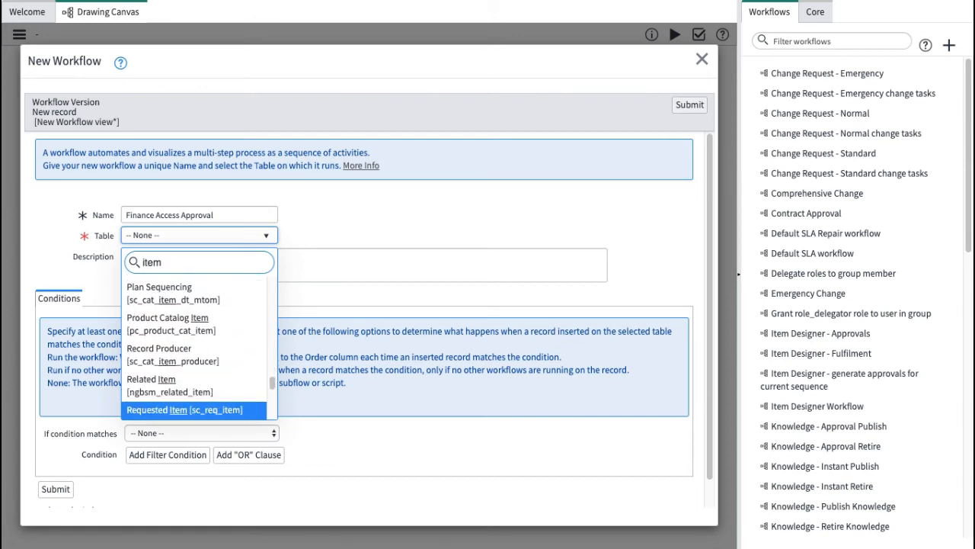
{"action": "key", "text": "Up"}
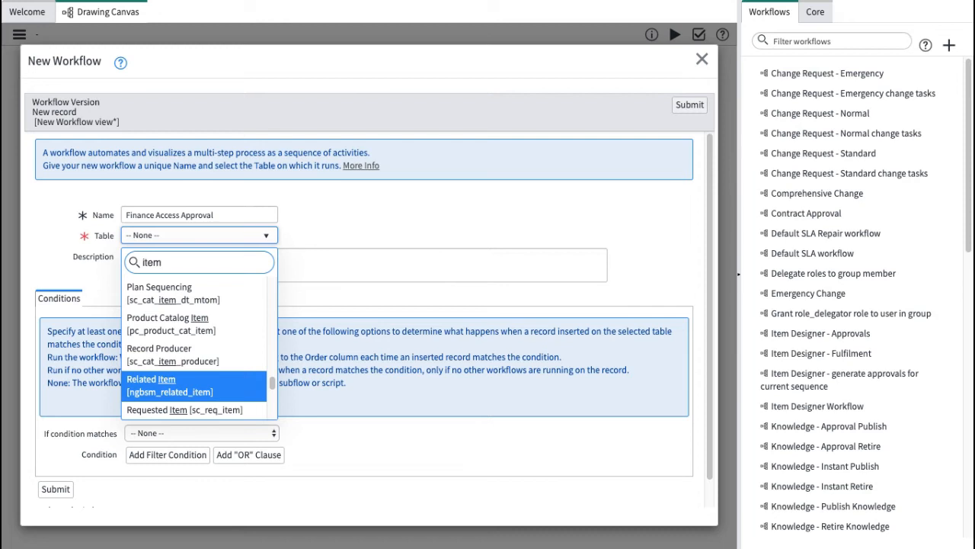
{"action": "key", "text": "Down"}
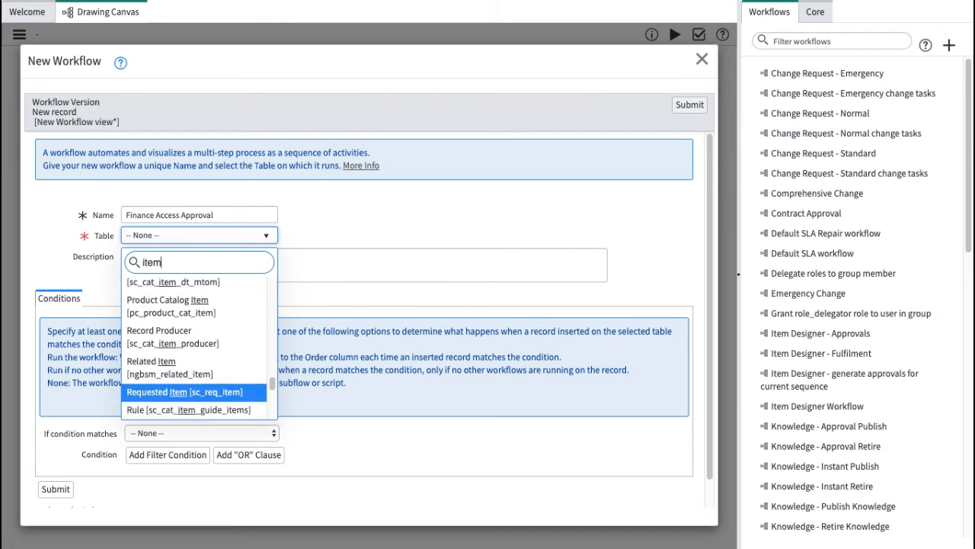
{"action": "key", "text": "Return"}
{"action": "left_click", "coordinate": [441, 231]}
{"action": "scroll", "coordinate": [212, 276], "scroll_direction": "down", "scroll_amount": 1}
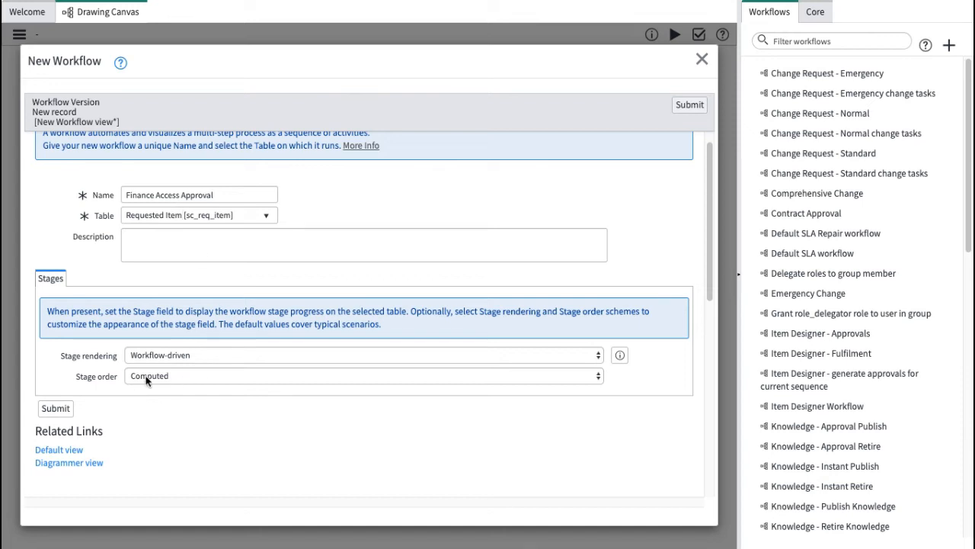
Keep stage rendering at Workflow-driven and stage order at Computed, and submit the new workflow.
{"action": "left_click", "coordinate": [178, 353]}
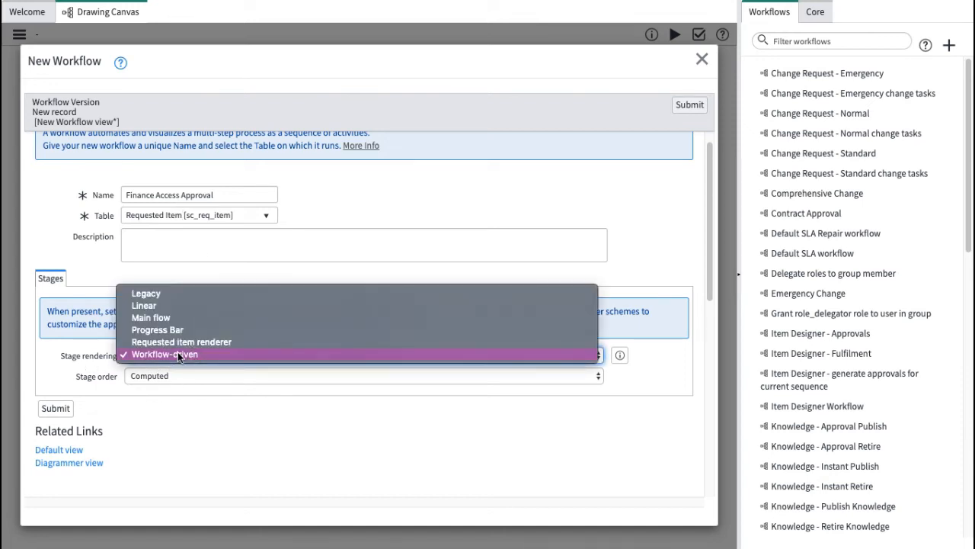
{"action": "left_click", "coordinate": [178, 353]}
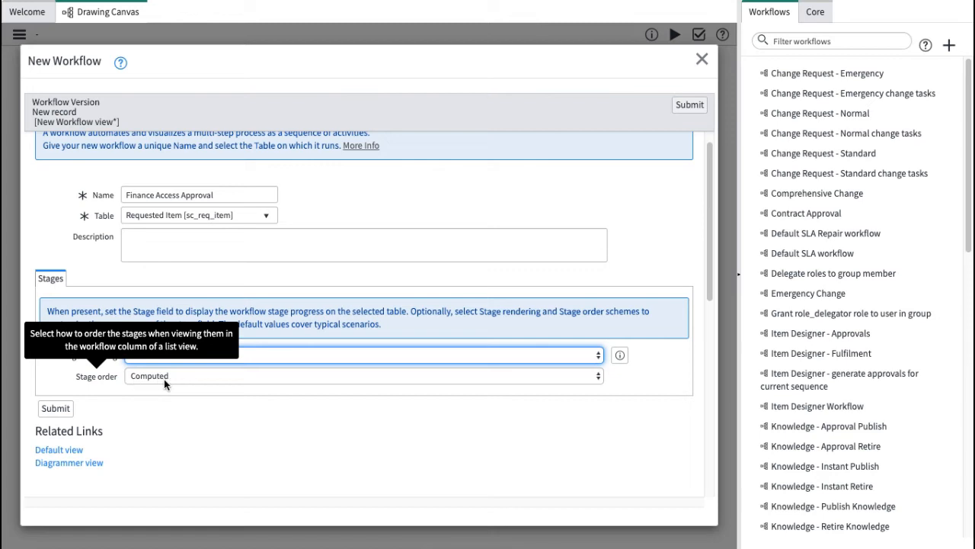
{"action": "left_click", "coordinate": [196, 379]}
{"action": "left_click", "coordinate": [195, 377]}
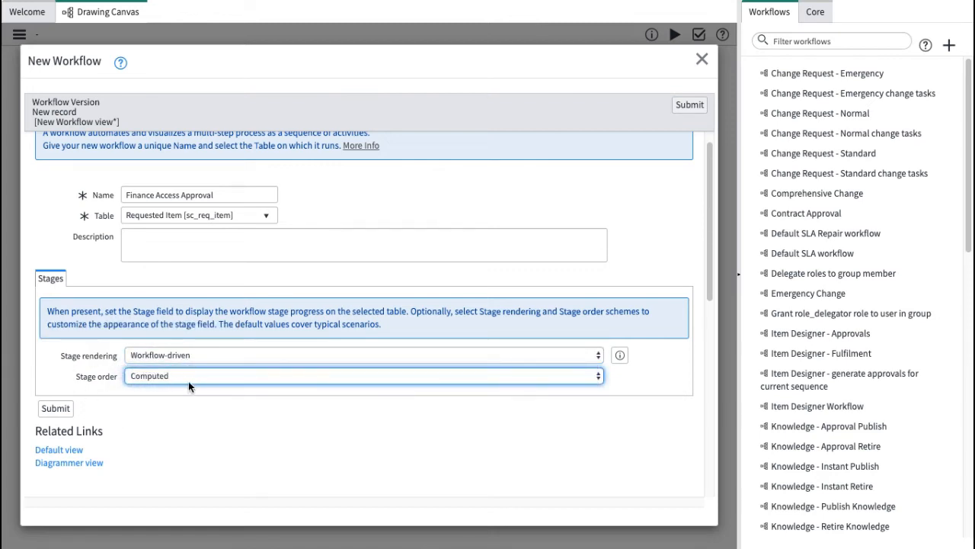
{"action": "left_click", "coordinate": [56, 409]}
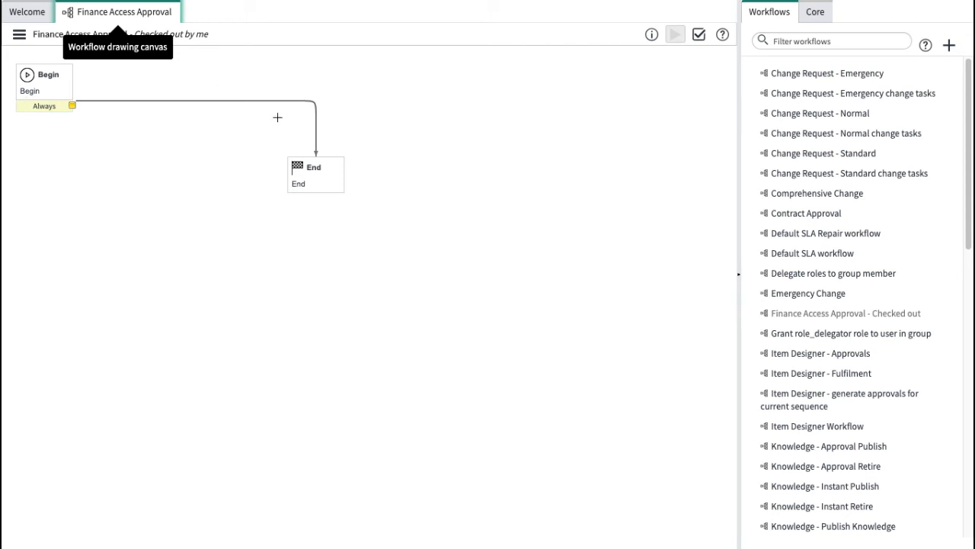
Delete the transition between Begin and End and move the End activity to the lower-right area of the canvas.
{"action": "left_click", "coordinate": [264, 102]}
{"action": "key", "text": "Delete"}
{"action": "left_click_drag", "start_coordinate": [316, 168], "coordinate": [644, 307]}
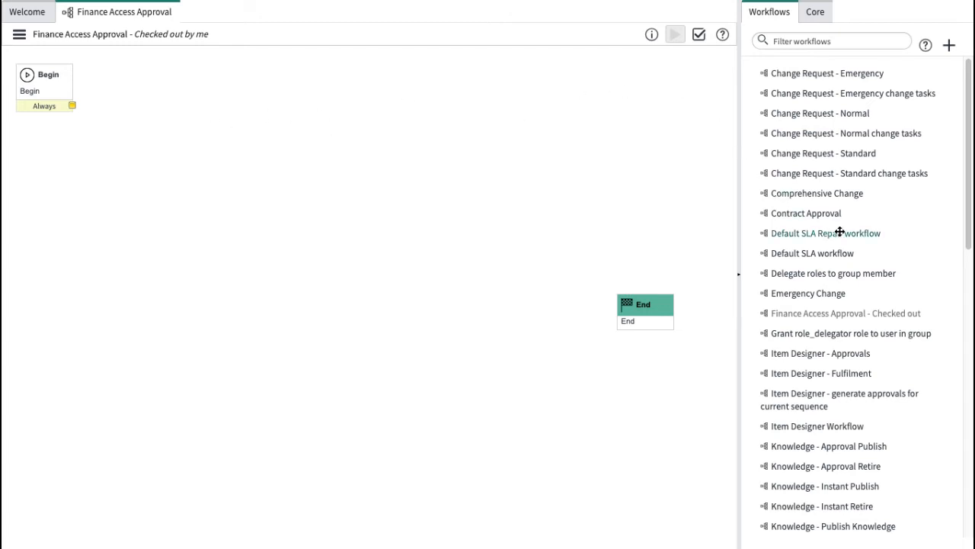
Add an Approval - User activity from the core approval activities to the canvas beside Begin.
{"action": "scroll", "coordinate": [858, 240], "scroll_direction": "down", "scroll_amount": 9}
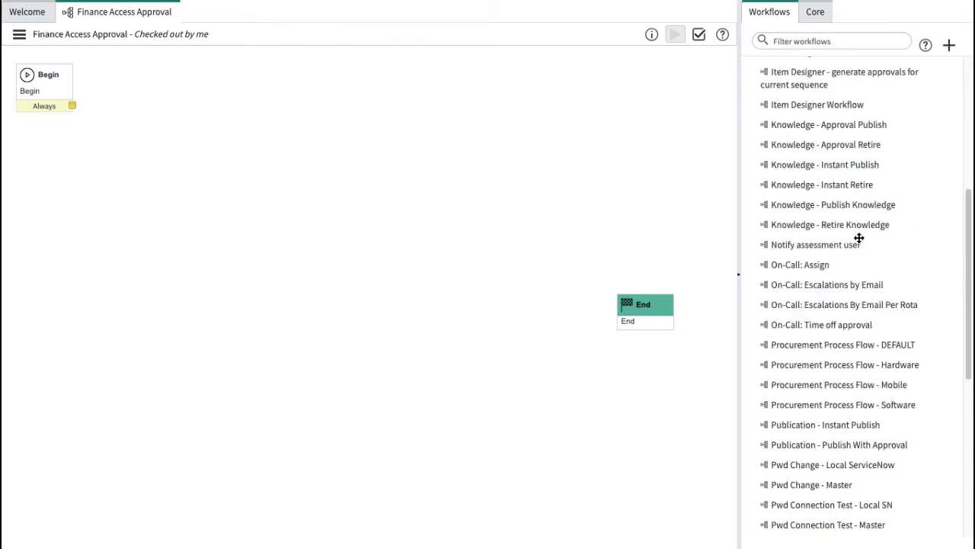
{"action": "scroll", "coordinate": [859, 237], "scroll_direction": "up", "scroll_amount": 9}
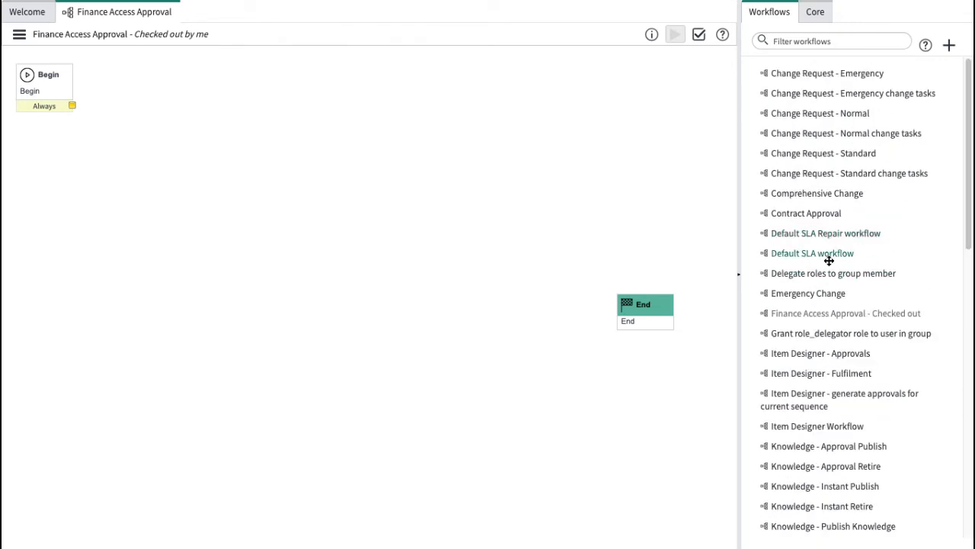
{"action": "scroll", "coordinate": [821, 277], "scroll_direction": "down", "scroll_amount": 4}
{"action": "scroll", "coordinate": [817, 279], "scroll_direction": "up", "scroll_amount": 4}
{"action": "left_click", "coordinate": [822, 24]}
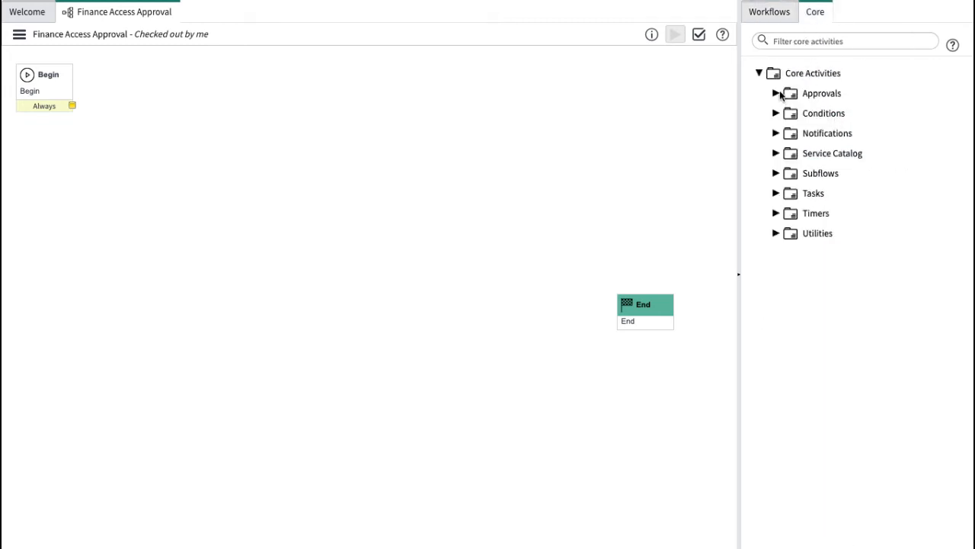
{"action": "left_click", "coordinate": [776, 93]}
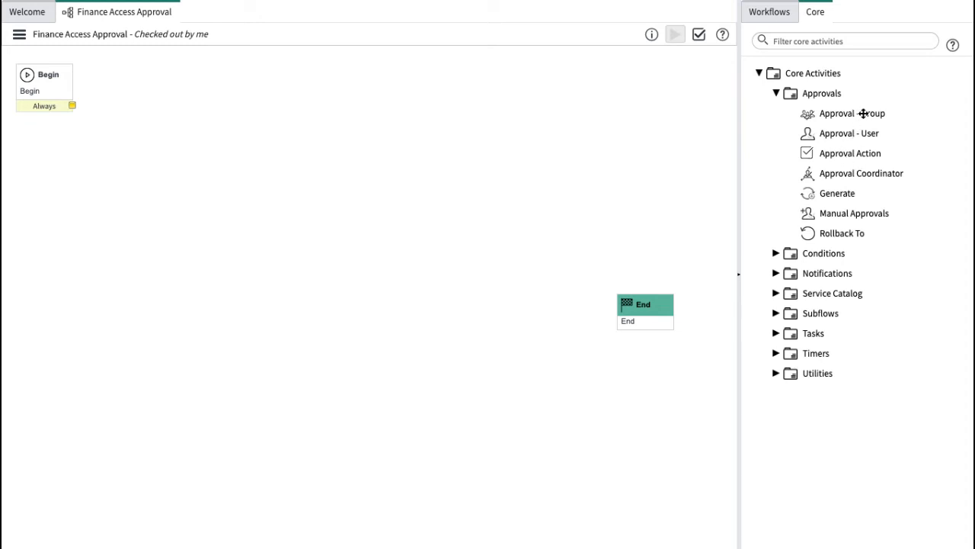
{"action": "mouse_move", "coordinate": [859, 114]}
{"action": "left_click_drag", "start_coordinate": [871, 135], "coordinate": [276, 100]}
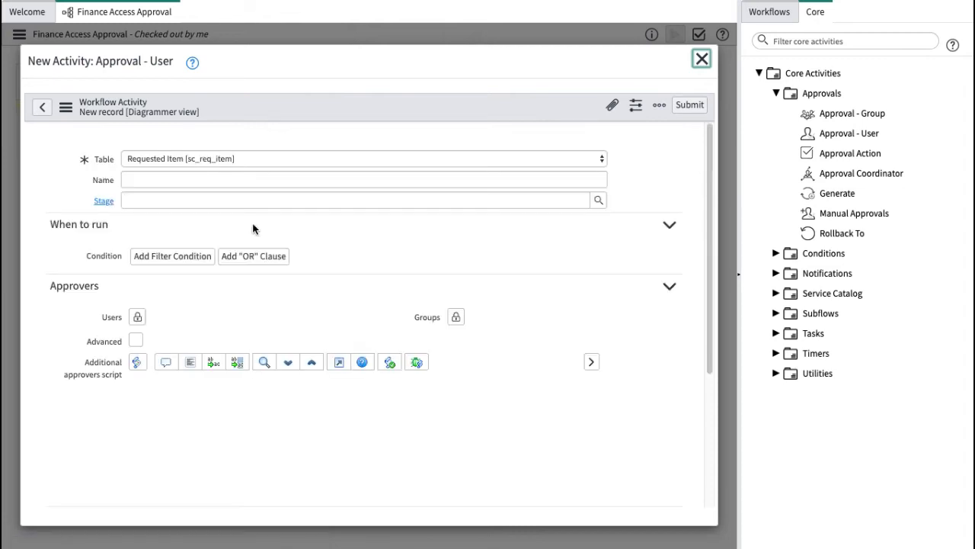
Look over the new approval activity's settings and name the activity "Set Approver".
{"action": "scroll", "coordinate": [379, 233], "scroll_direction": "down", "scroll_amount": 1}
{"action": "scroll", "coordinate": [379, 233], "scroll_direction": "up", "scroll_amount": 1}
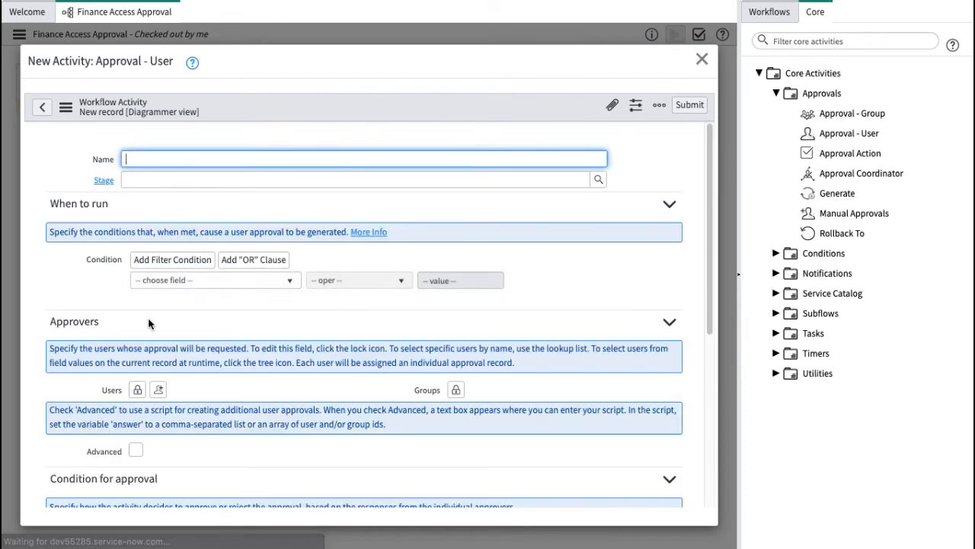
{"action": "scroll", "coordinate": [159, 321], "scroll_direction": "down", "scroll_amount": 1}
{"action": "scroll", "coordinate": [159, 320], "scroll_direction": "down", "scroll_amount": 1}
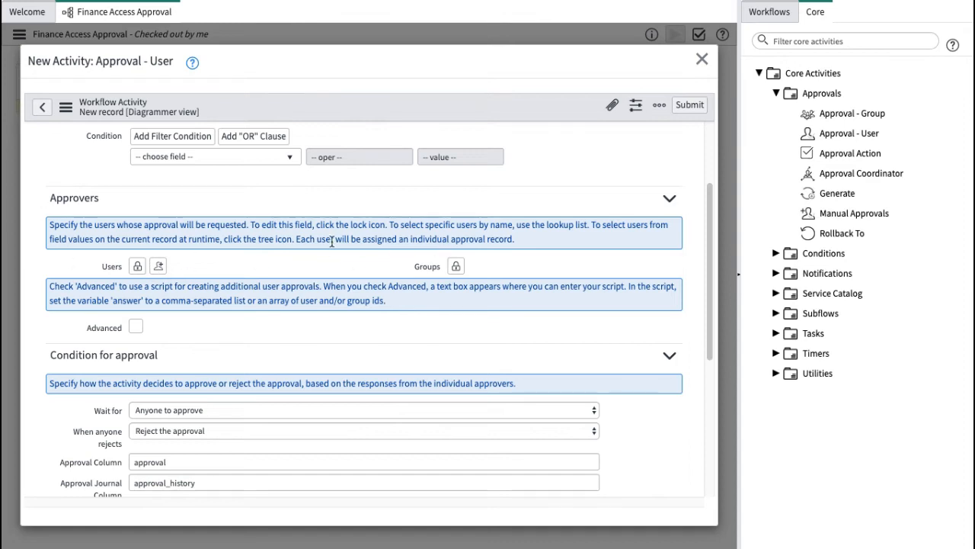
{"action": "scroll", "coordinate": [328, 242], "scroll_direction": "up", "scroll_amount": 2}
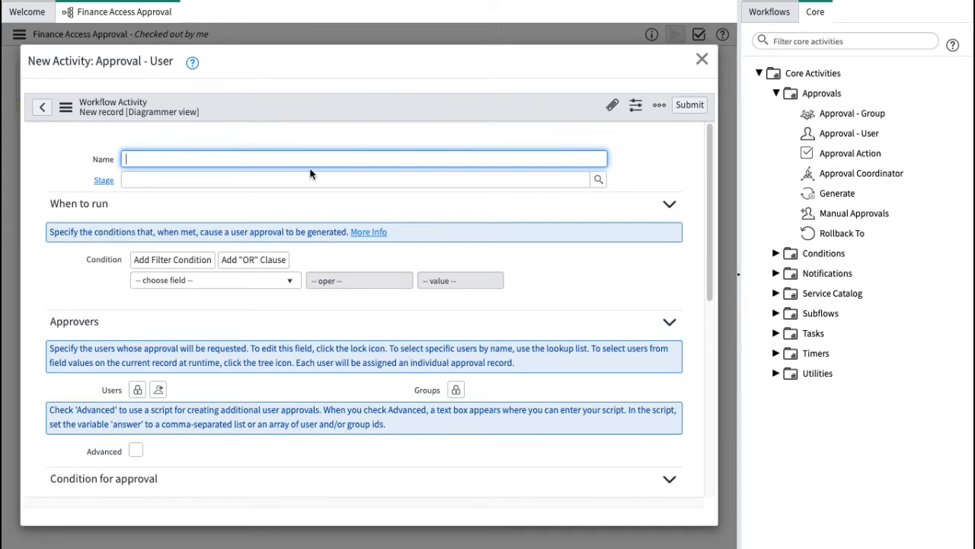
{"action": "type", "text": "S"}
{"action": "key", "text": "BackSpace"}
{"action": "type", "text": "Check"}
{"action": "key", "text": "BackSpace"}
{"action": "key", "text": "BackSpace"}
{"action": "key", "text": "BackSpace"}
{"action": "key", "text": "BackSpace"}
{"action": "type", "text": "Set Approver"}
{"action": "left_click", "coordinate": [345, 149]}
Enable the advanced approvers script and add the line "answer = [];" below the example comments.
{"action": "scroll", "coordinate": [308, 218], "scroll_direction": "down", "scroll_amount": 3}
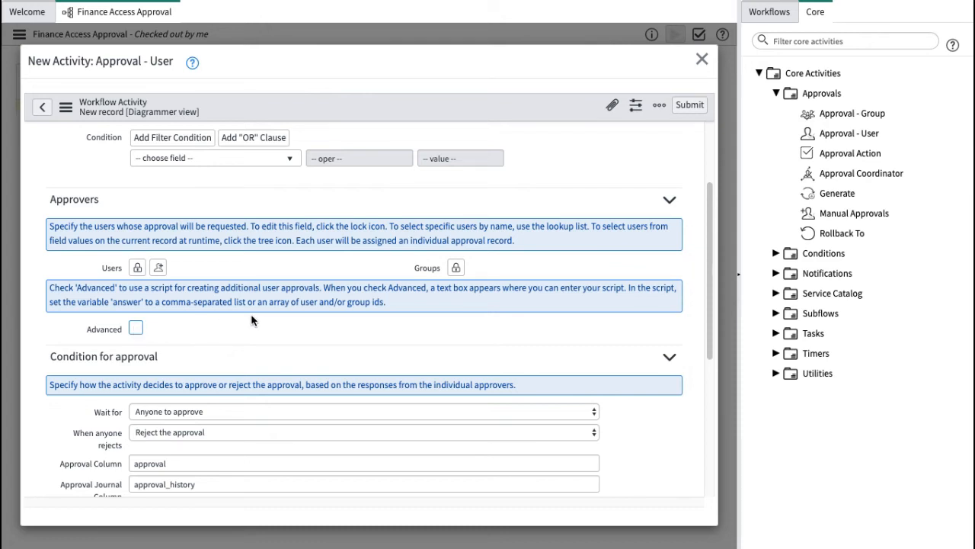
{"action": "left_click", "coordinate": [136, 329]}
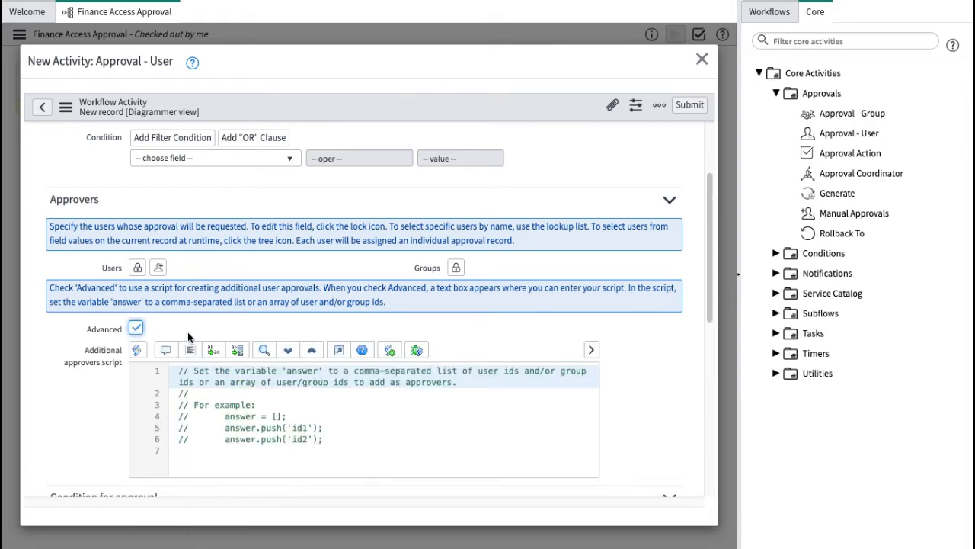
{"action": "left_click", "coordinate": [338, 440]}
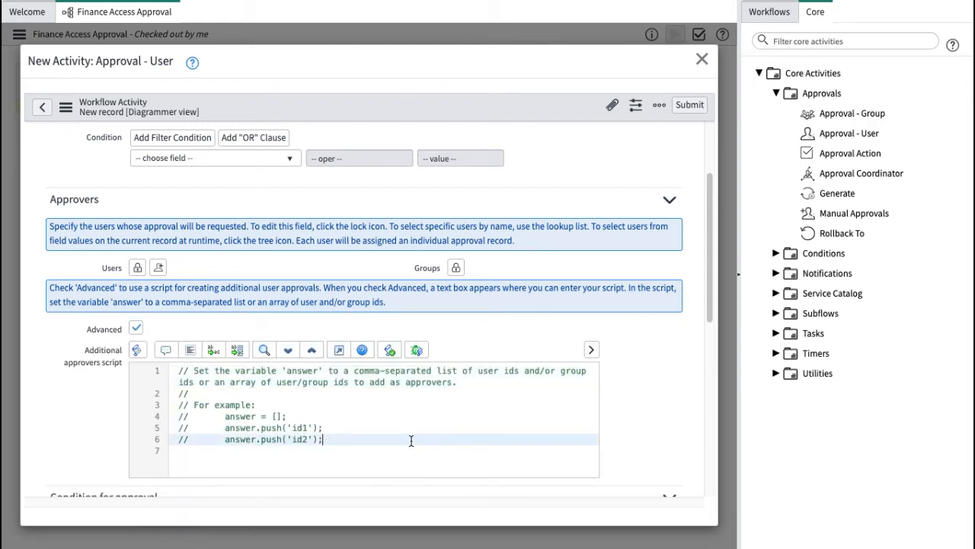
{"action": "key", "text": "Return"}
{"action": "key", "text": "Return"}
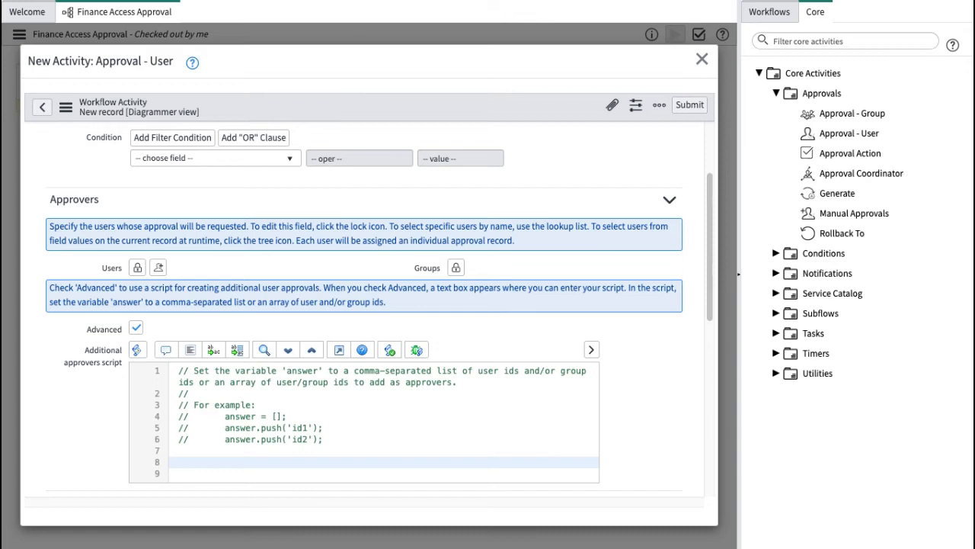
{"action": "type", "text": "answer = [];"}
{"action": "key", "text": "Return"}
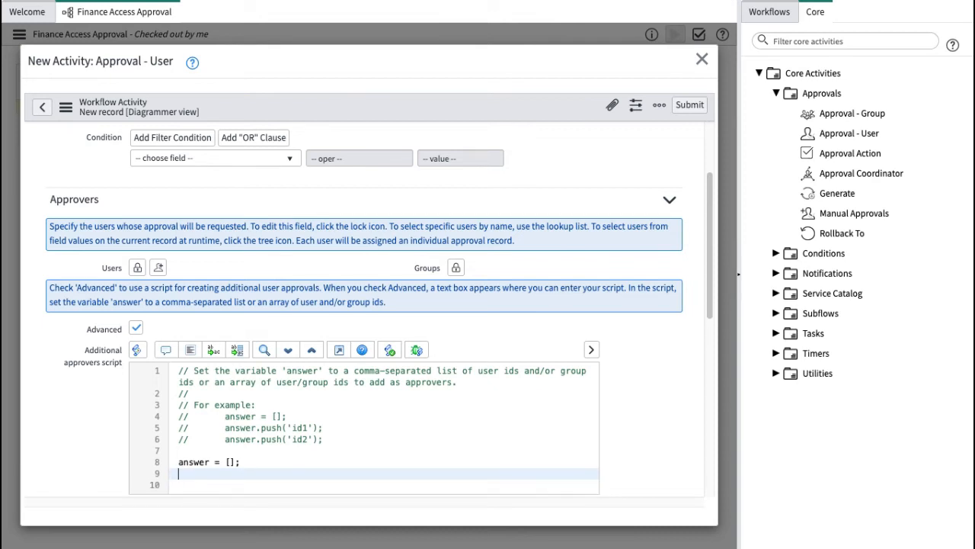
Add the script line "var gr = new GlideRecord('u_finance_approval_matrix');" below the answer array.
{"action": "key", "text": "Down"}
{"action": "key", "text": "Up"}
{"action": "key", "text": "Down"}
{"action": "key", "text": "Up"}
{"action": "key", "text": "Down"}
{"action": "type", "text": "var gr "}
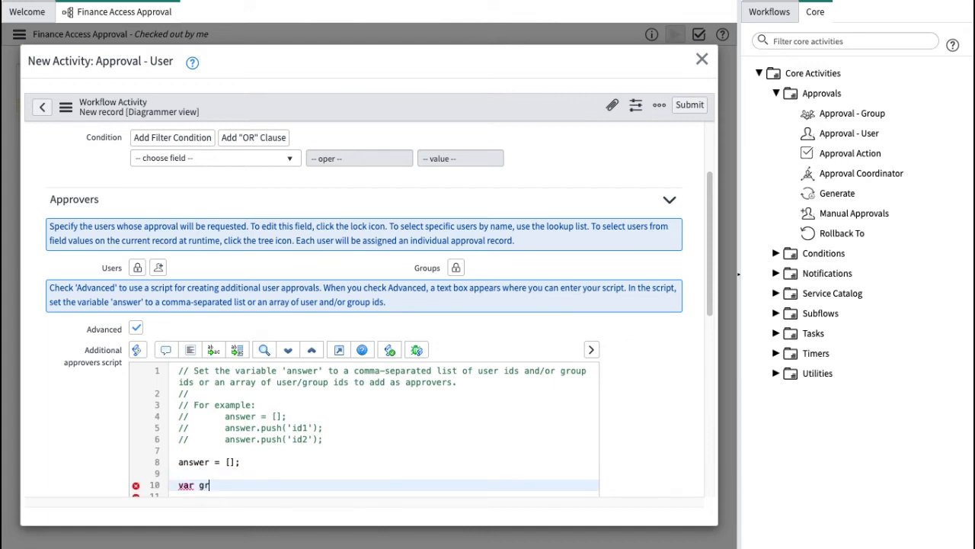
{"action": "type", "text": "= new GlideRecord"}
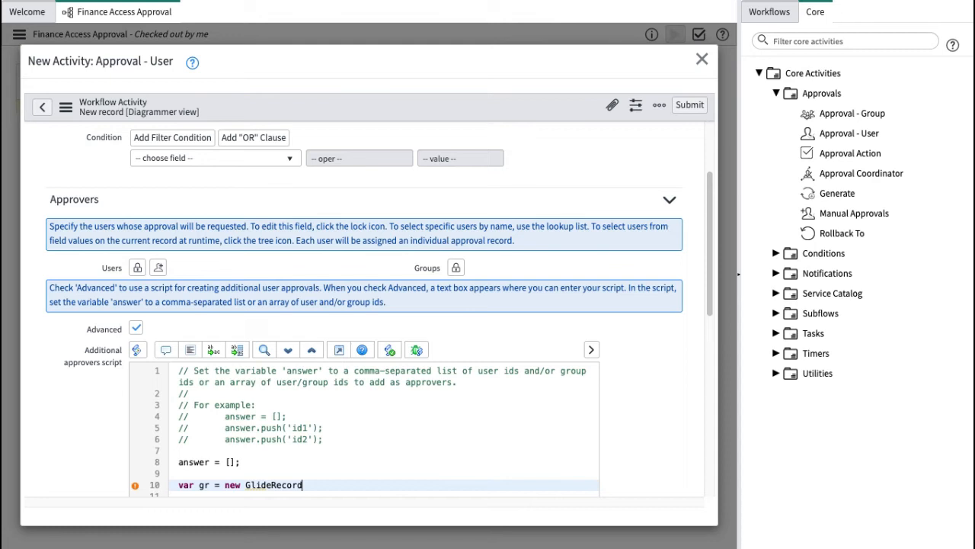
{"action": "type", "text": "();"}
{"action": "type", "text": "'"}
{"action": "type", "text": "u_finance_approval_matrix"}
{"action": "key", "text": "End"}
{"action": "key", "text": "Return"}
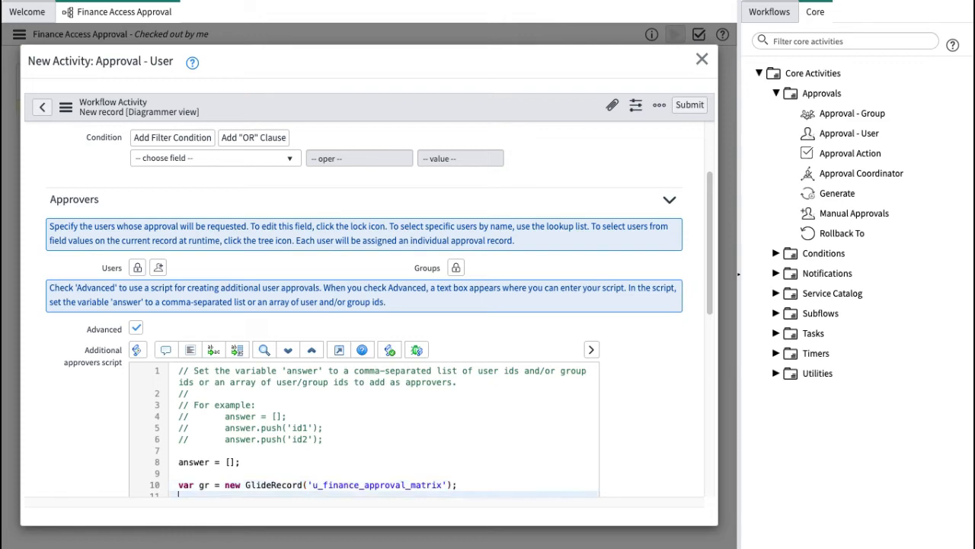
Add the query gr.addQuery('u_location',current.item.location) beneath the GlideRecord declaration.
{"action": "scroll", "coordinate": [401, 429], "scroll_direction": "up", "scroll_amount": 1}
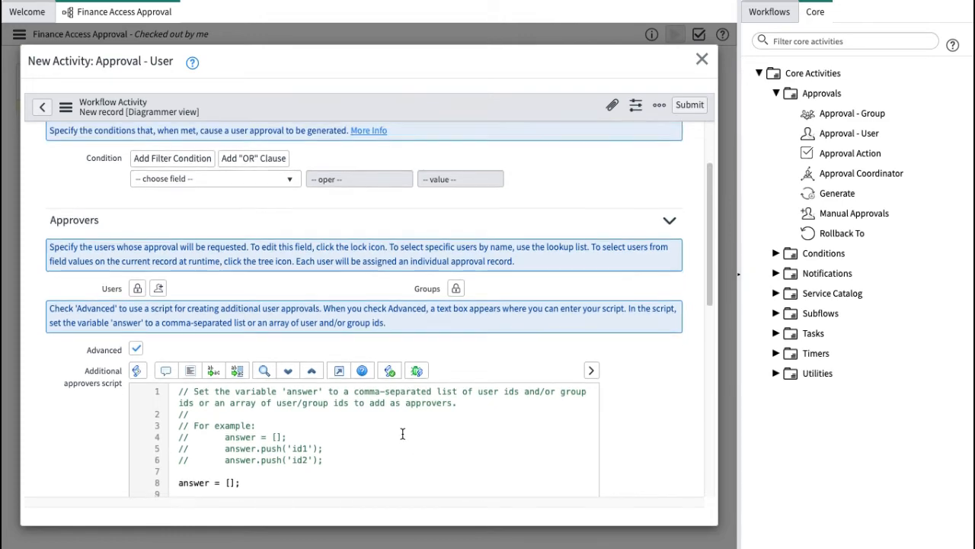
{"action": "scroll", "coordinate": [404, 434], "scroll_direction": "down", "scroll_amount": 3}
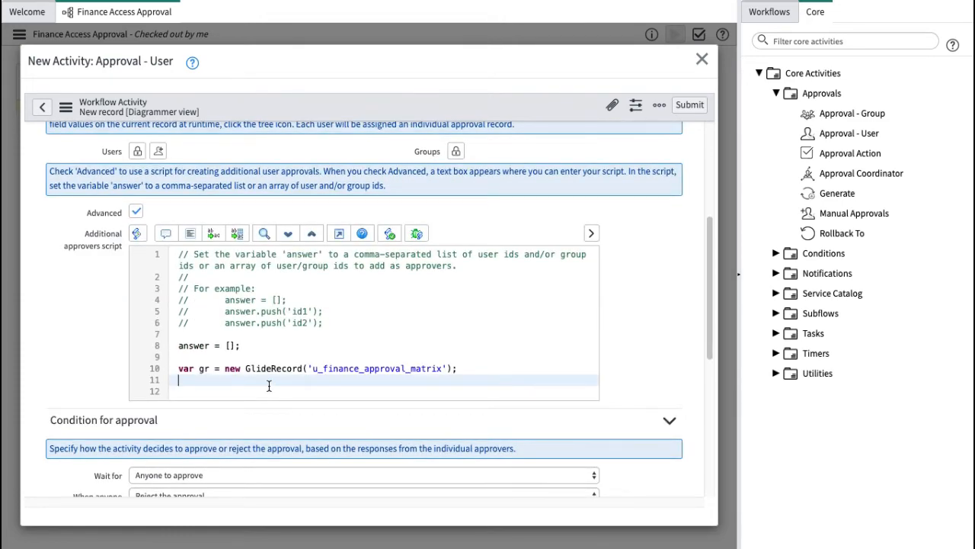
{"action": "type", "text": "gr.ad"}
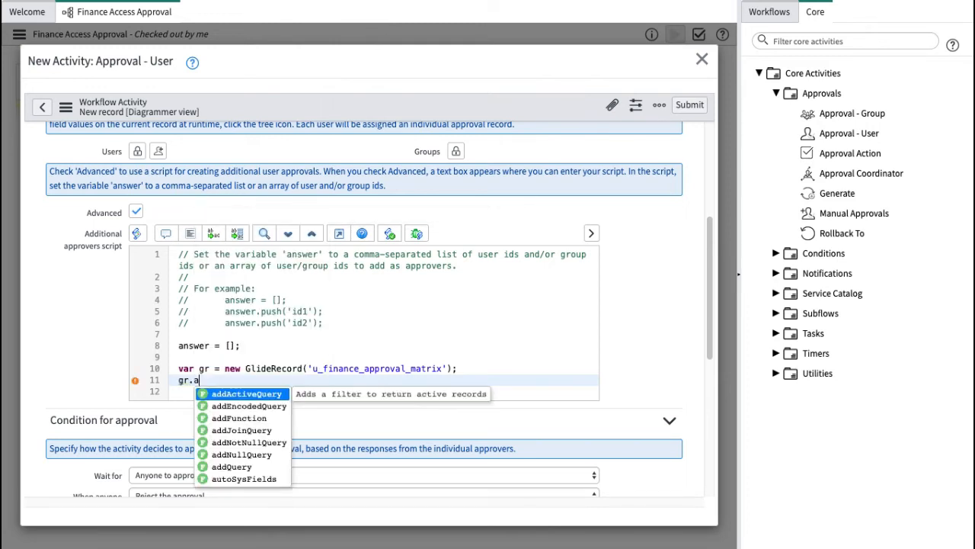
{"action": "key", "text": "Down"}
{"action": "key", "text": "Down"}
{"action": "key", "text": "Down"}
{"action": "key", "text": "Down"}
{"action": "key", "text": "Down"}
{"action": "key", "text": "Down"}
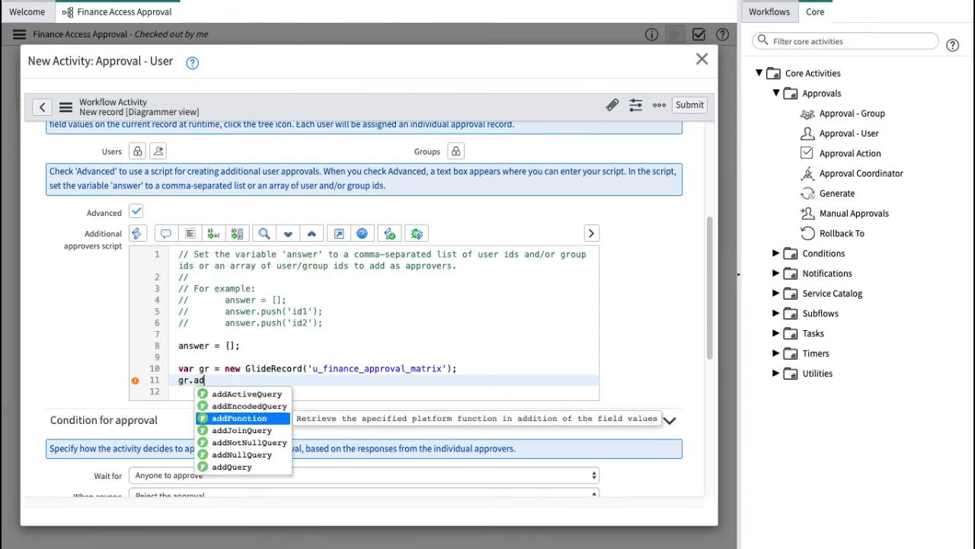
{"action": "key", "text": "Return"}
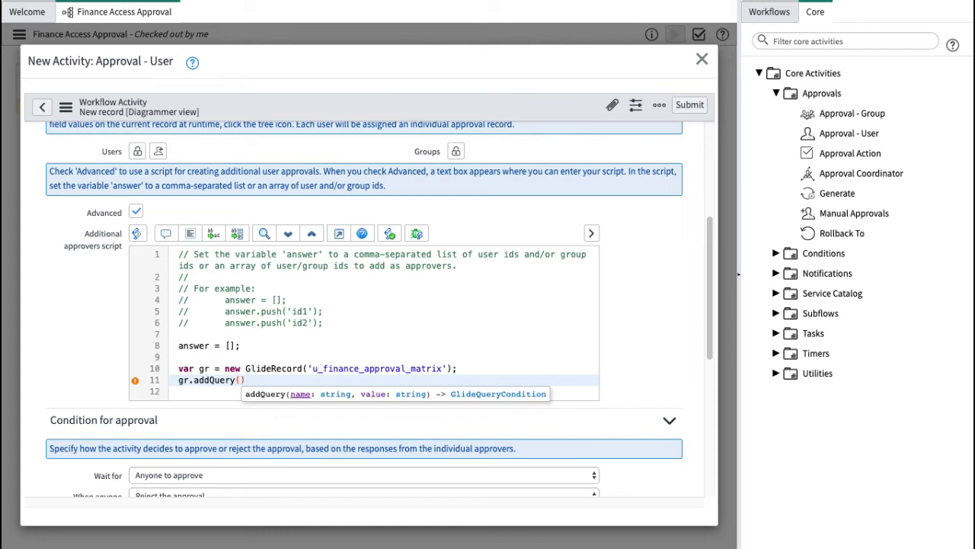
{"action": "type", "text": "'"}
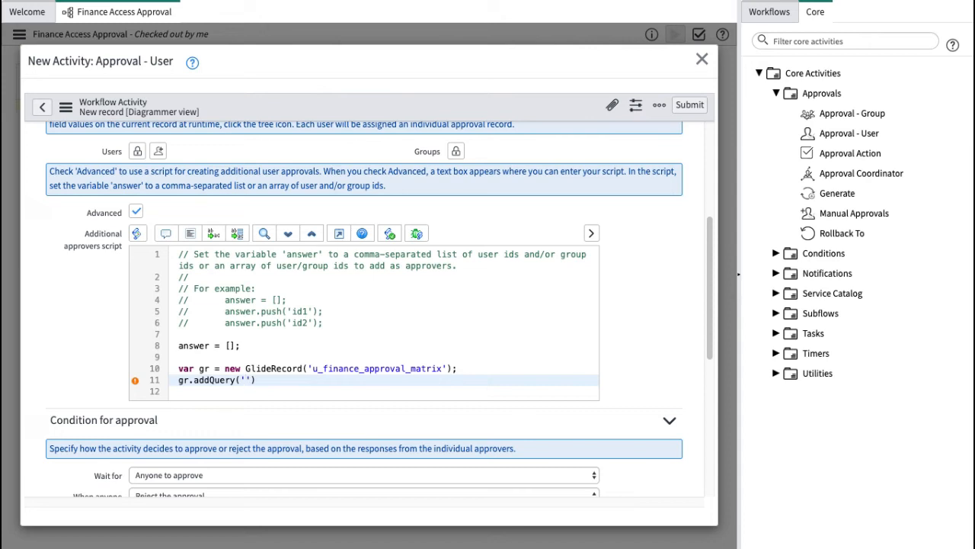
{"action": "type", "text": "u_location"}
{"action": "key", "text": "Right"}
{"action": "type", "text": ","}
{"action": "type", "text": "current."}
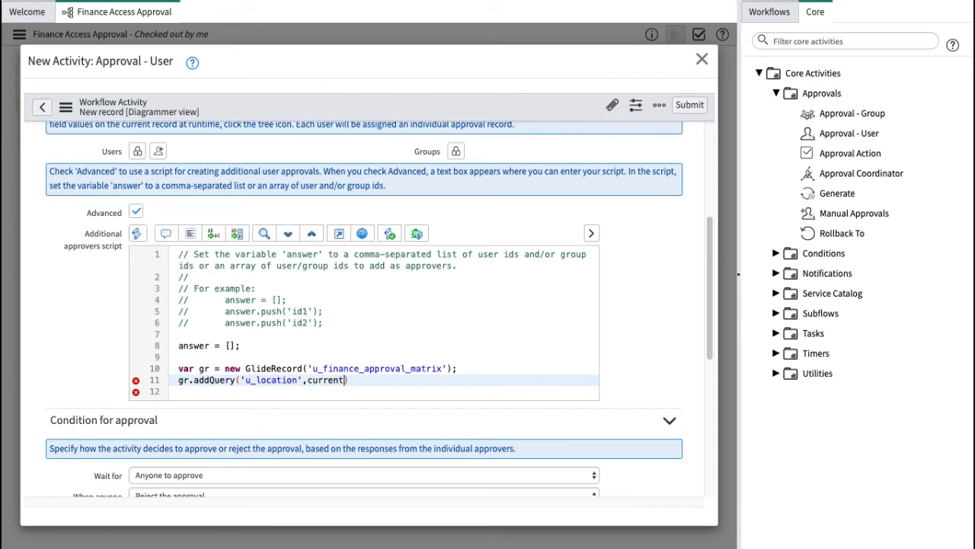
{"action": "type", "text": "item.location"}
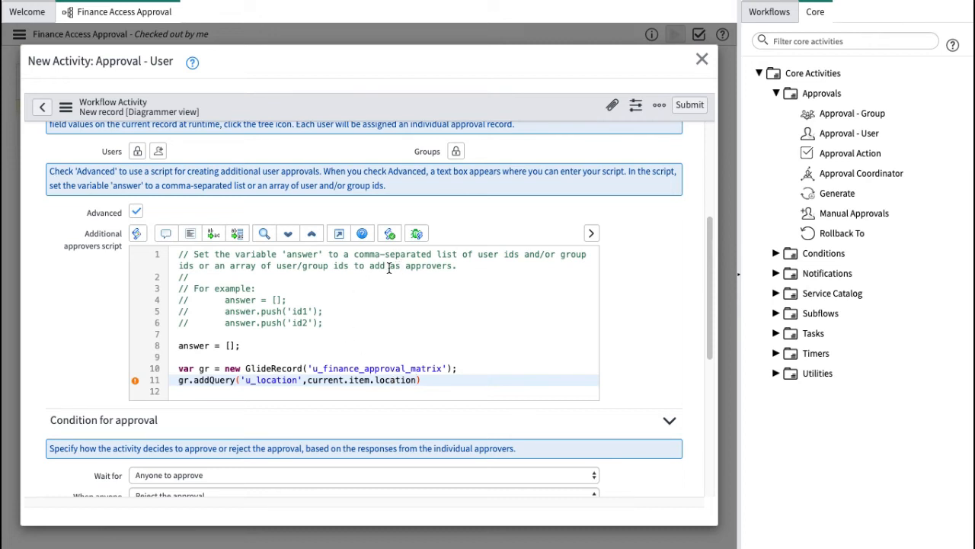
Exit the browser's full-screen mode to bring back its other open pages.
{"action": "mouse_move", "coordinate": [455, 3]}
{"action": "left_click", "coordinate": [30, 6]}
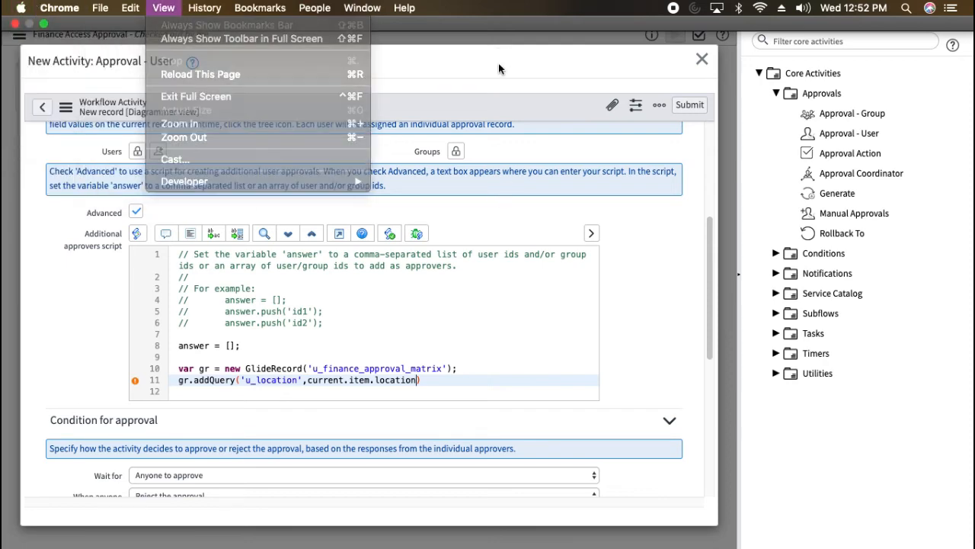
{"action": "left_click", "coordinate": [494, 69]}
{"action": "left_click", "coordinate": [28, 7]}
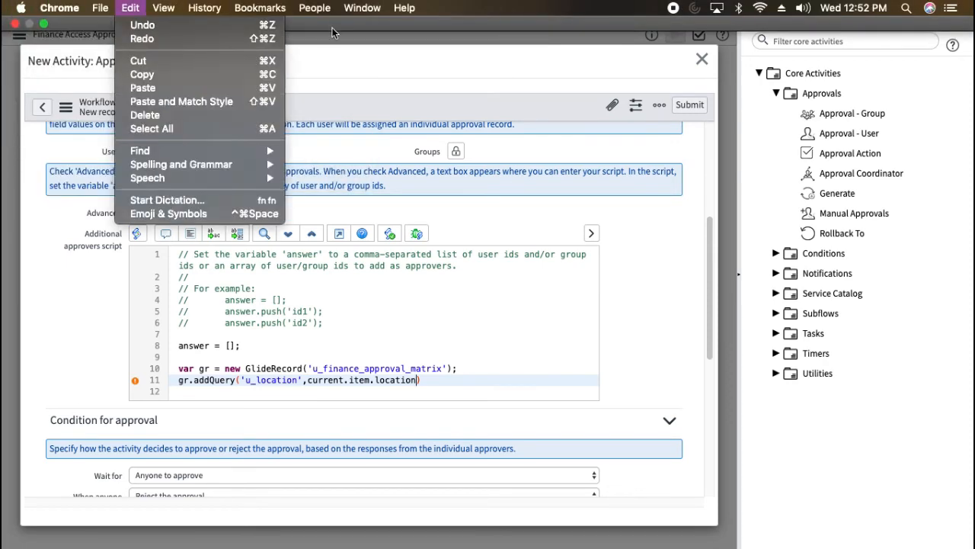
{"action": "left_click", "coordinate": [329, 40]}
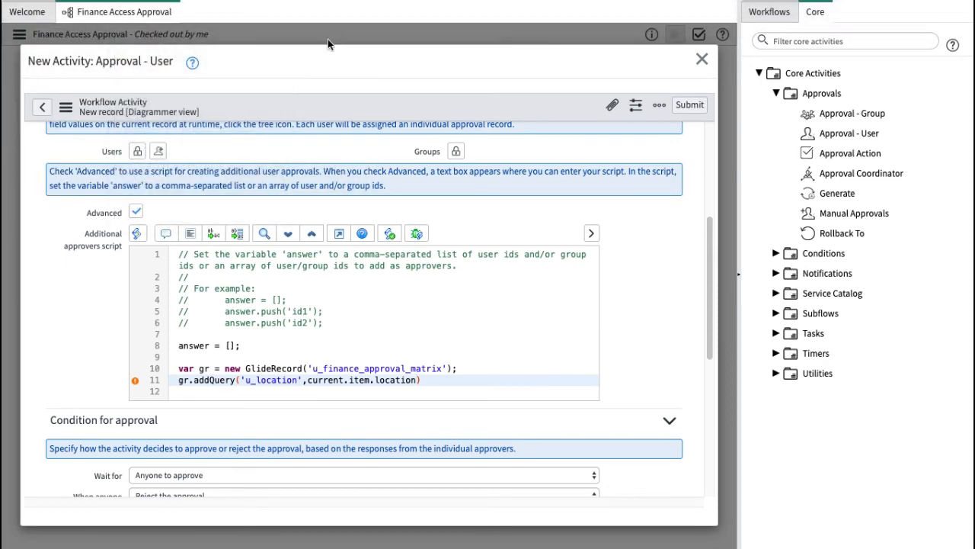
{"action": "left_click", "coordinate": [31, 11]}
{"action": "left_click", "coordinate": [102, 15]}
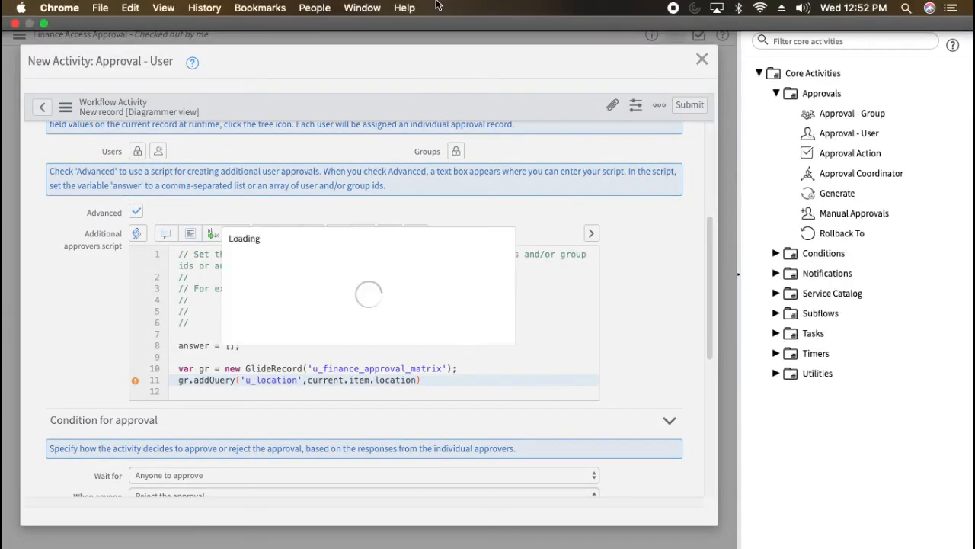
{"action": "left_click", "coordinate": [163, 8]}
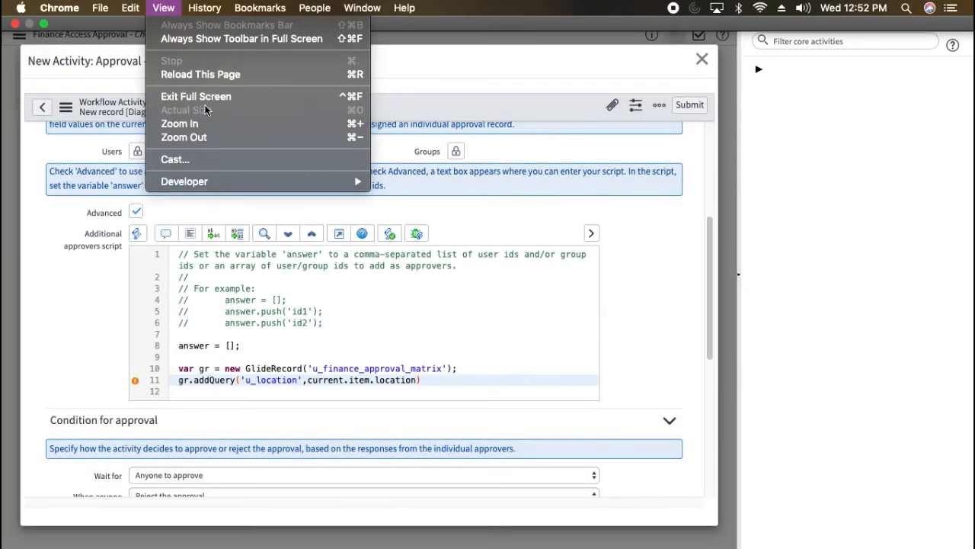
{"action": "left_click", "coordinate": [209, 96]}
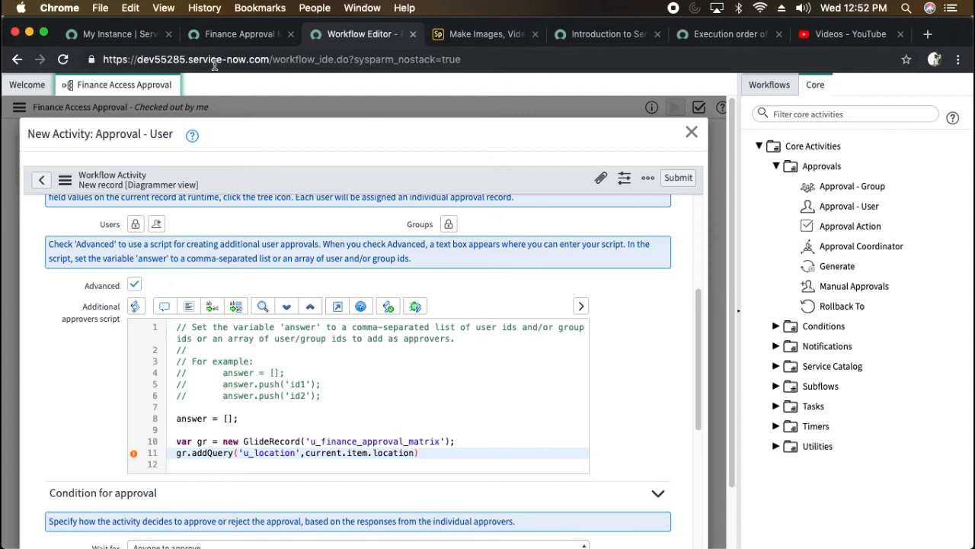
Return to the Finance Approval Matrix page and select the existing "workflow" text in the navigator filter for replacement.
{"action": "left_click", "coordinate": [219, 35]}
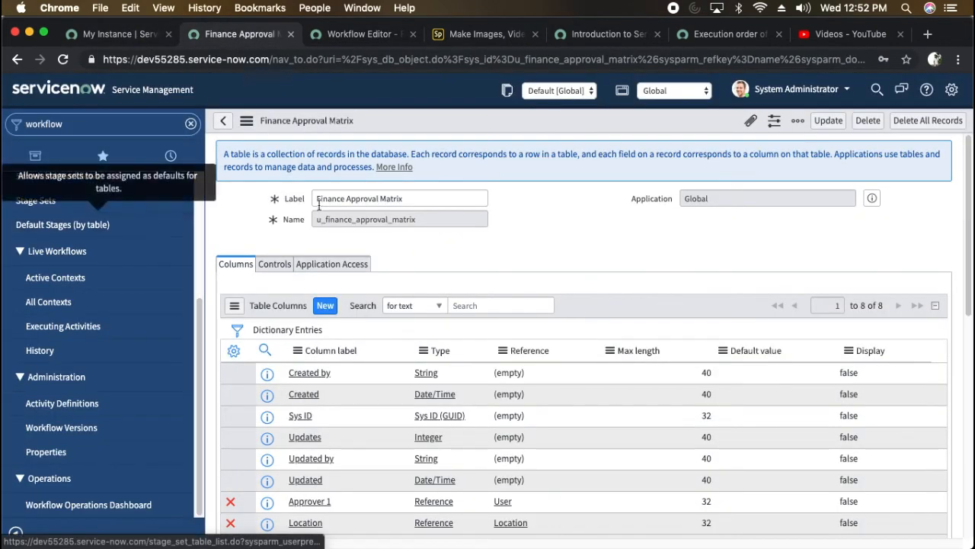
{"action": "scroll", "coordinate": [114, 343], "scroll_direction": "up", "scroll_amount": 5}
{"action": "left_click", "coordinate": [87, 125]}
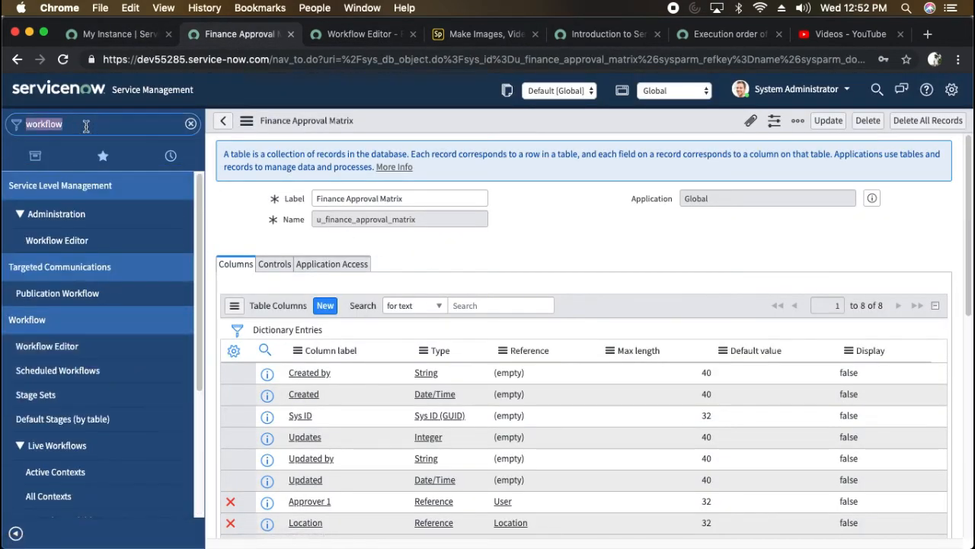
{"action": "type", "text": "catalog item"}
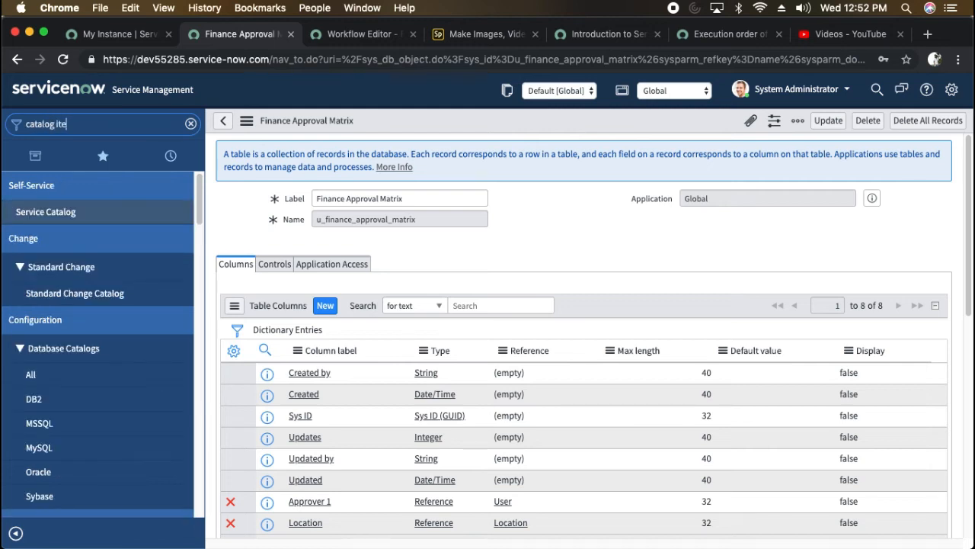
{"action": "key", "text": "BackSpace"}
{"action": "key", "text": "BackSpace"}
{"action": "key", "text": "BackSpace"}
{"action": "key", "text": "BackSpace"}
{"action": "key", "text": "BackSpace"}
{"action": "key", "text": "BackSpace"}
{"action": "key", "text": "BackSpace"}
{"action": "key", "text": "BackSpace"}
{"action": "key", "text": "BackSpace"}
{"action": "key", "text": "BackSpace"}
{"action": "key", "text": "BackSpace"}
{"action": "key", "text": "BackSpace"}
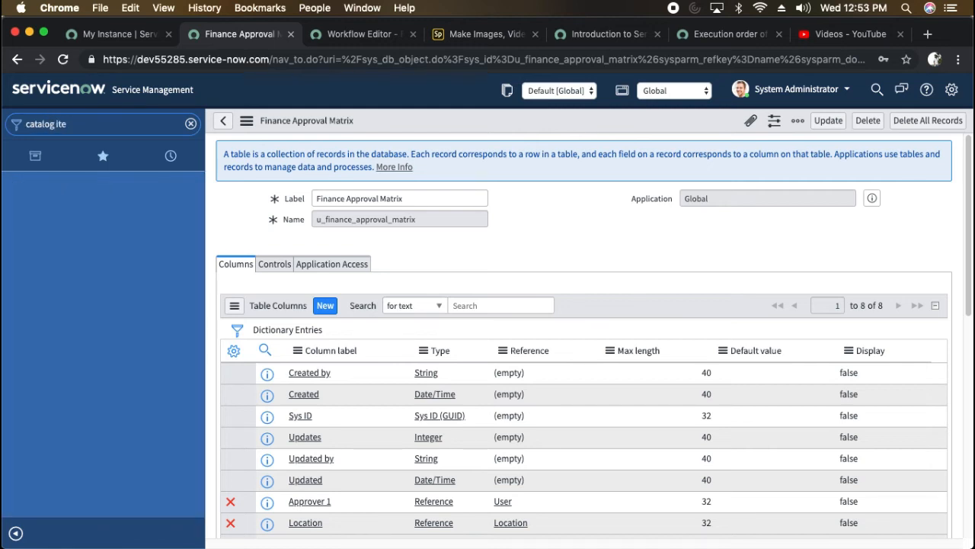
Filter the navigator by "maintain it" and open the Finance Portal Access Request catalog item from Maintain Items.
{"action": "type", "text": "maintain it"}
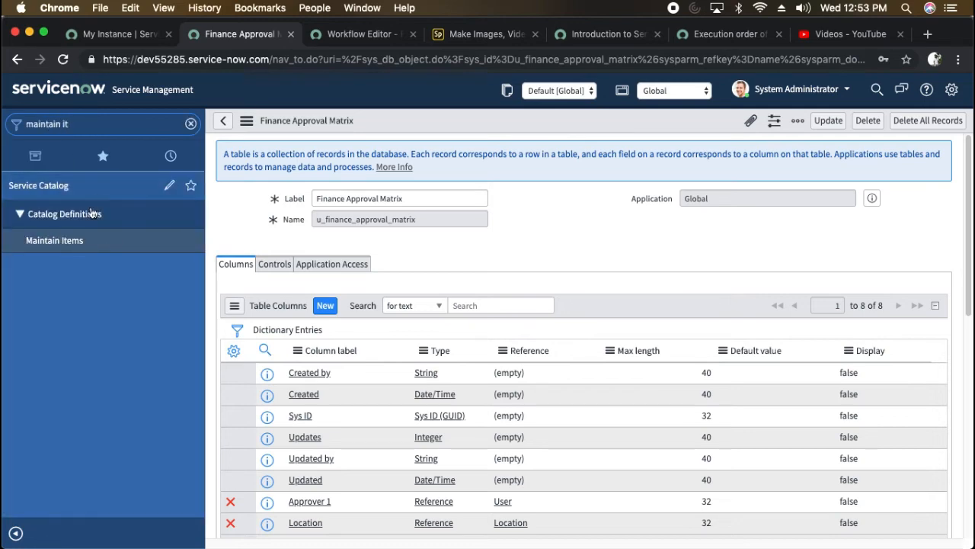
{"action": "left_click", "coordinate": [61, 240]}
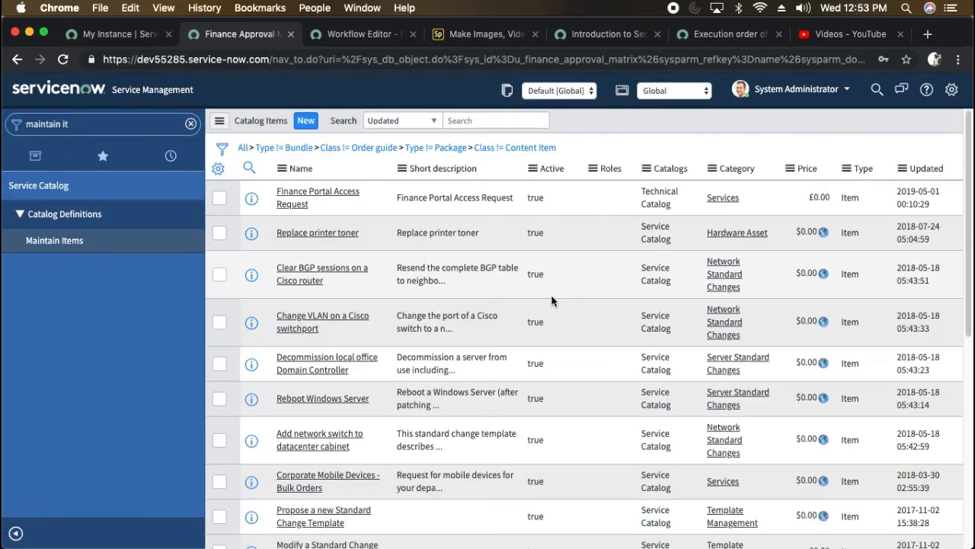
{"action": "left_click", "coordinate": [340, 197]}
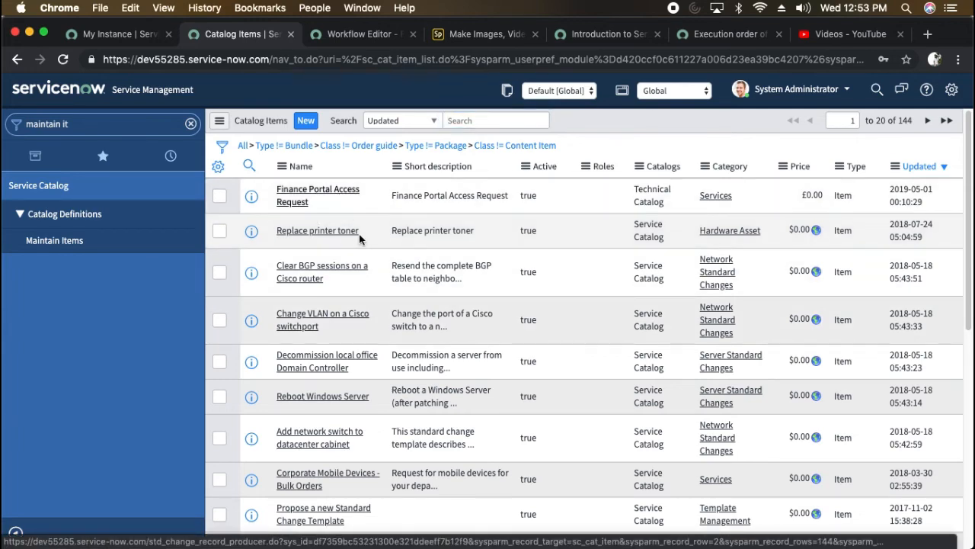
Open the full record of the catalog item's "Select the location of Access" reference variable.
{"action": "scroll", "coordinate": [305, 326], "scroll_direction": "down", "scroll_amount": 3}
{"action": "scroll", "coordinate": [306, 326], "scroll_direction": "up", "scroll_amount": 3}
{"action": "scroll", "coordinate": [320, 427], "scroll_direction": "down", "scroll_amount": 2}
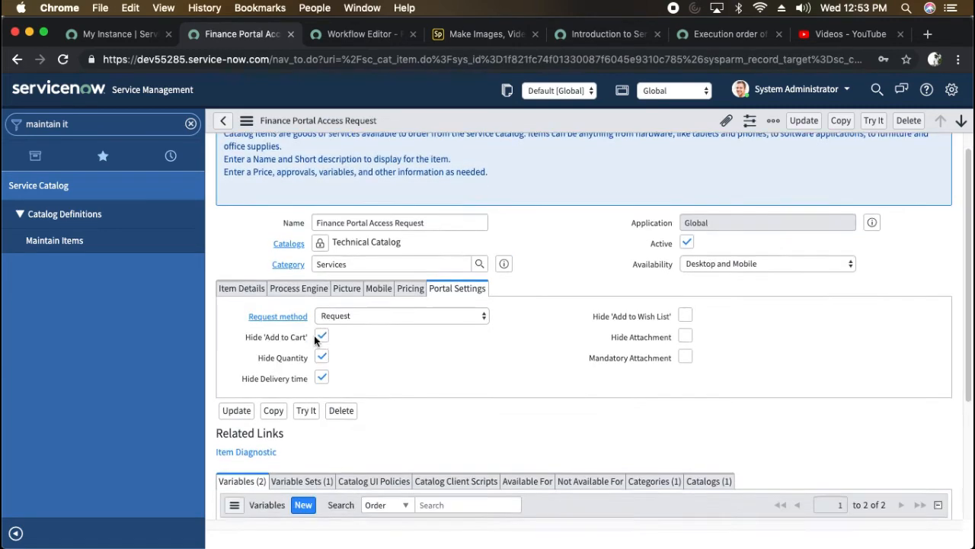
{"action": "left_click", "coordinate": [304, 434]}
{"action": "left_click", "coordinate": [248, 433]}
{"action": "scroll", "coordinate": [389, 364], "scroll_direction": "down", "scroll_amount": 5}
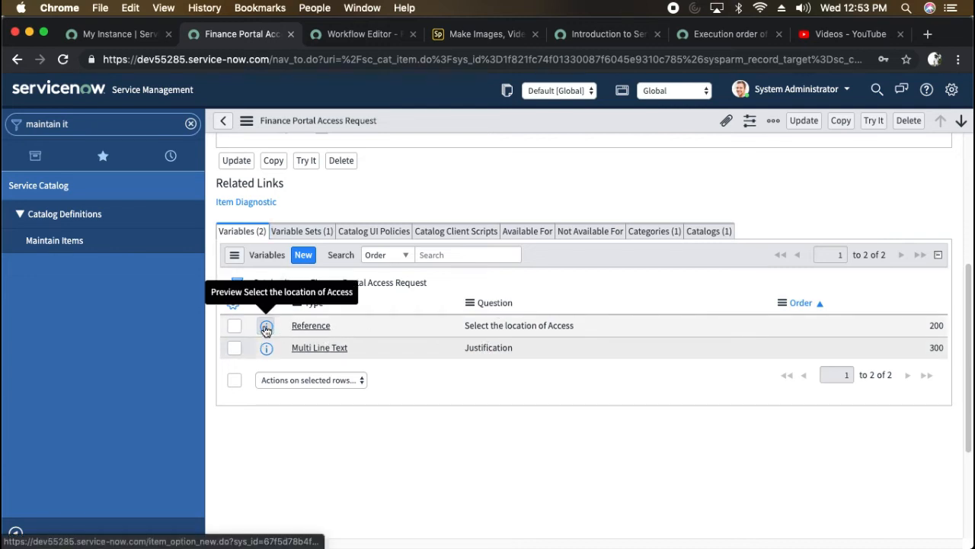
{"action": "left_click", "coordinate": [267, 326]}
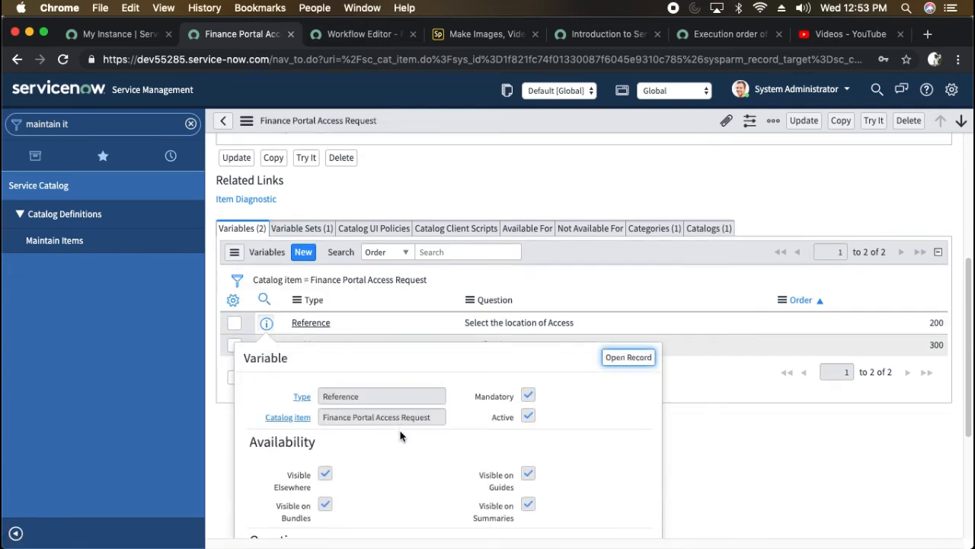
{"action": "scroll", "coordinate": [534, 412], "scroll_direction": "down", "scroll_amount": 2}
{"action": "scroll", "coordinate": [575, 384], "scroll_direction": "down", "scroll_amount": 3}
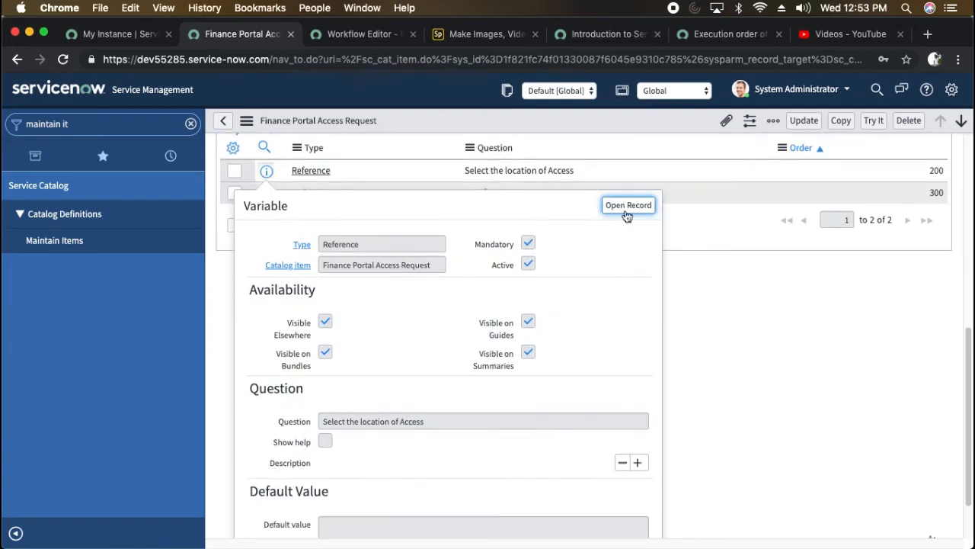
{"action": "left_click", "coordinate": [629, 206]}
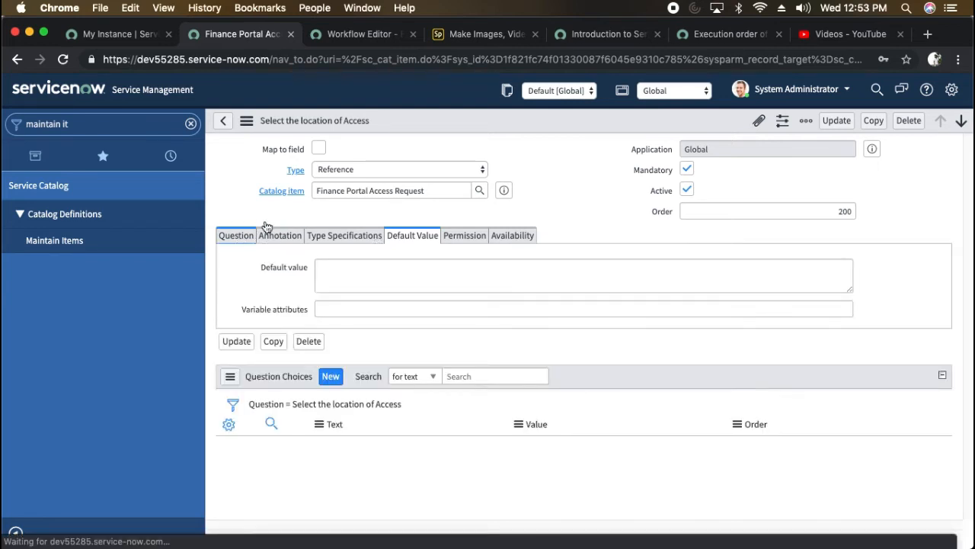
Copy the variable's name, select_the_location_of_access, from its question details.
{"action": "left_click", "coordinate": [457, 321]}
{"action": "left_click_drag", "start_coordinate": [457, 321], "coordinate": [198, 322]}
{"action": "key", "text": "ctrl+c"}
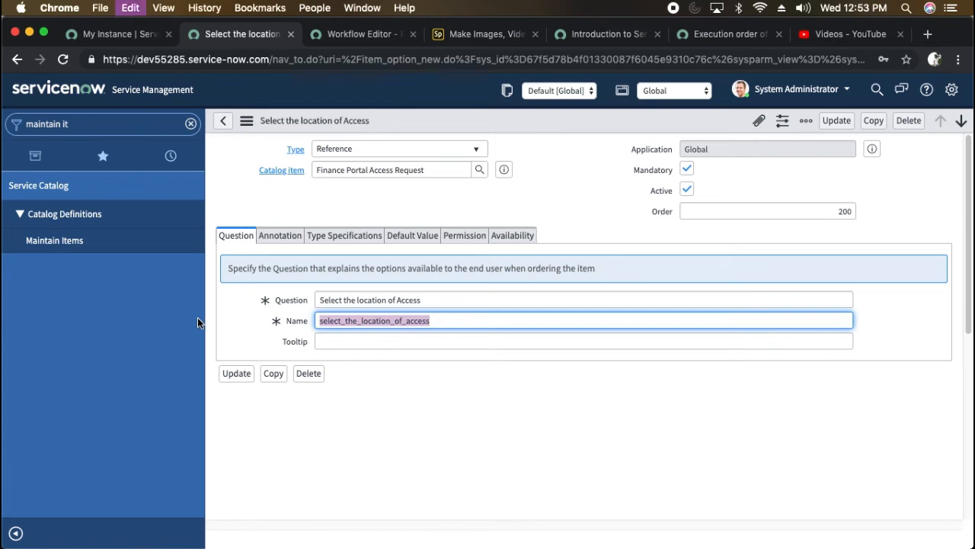
In the workflow's approvers script, replace location after current.item with select_the_location_of_access and end the addQuery line with a semicolon.
{"action": "left_click", "coordinate": [363, 35]}
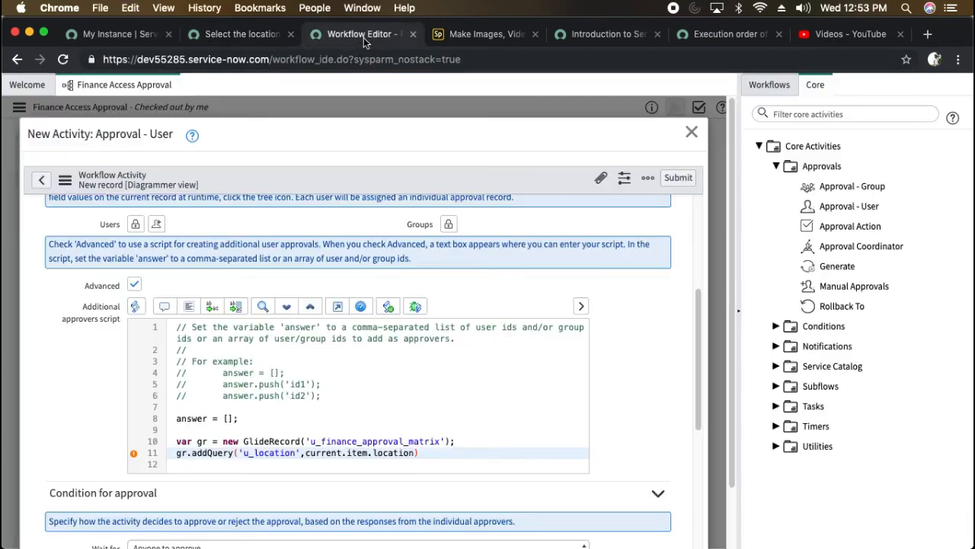
{"action": "double_click", "coordinate": [395, 452]}
{"action": "key", "text": "ctrl+v"}
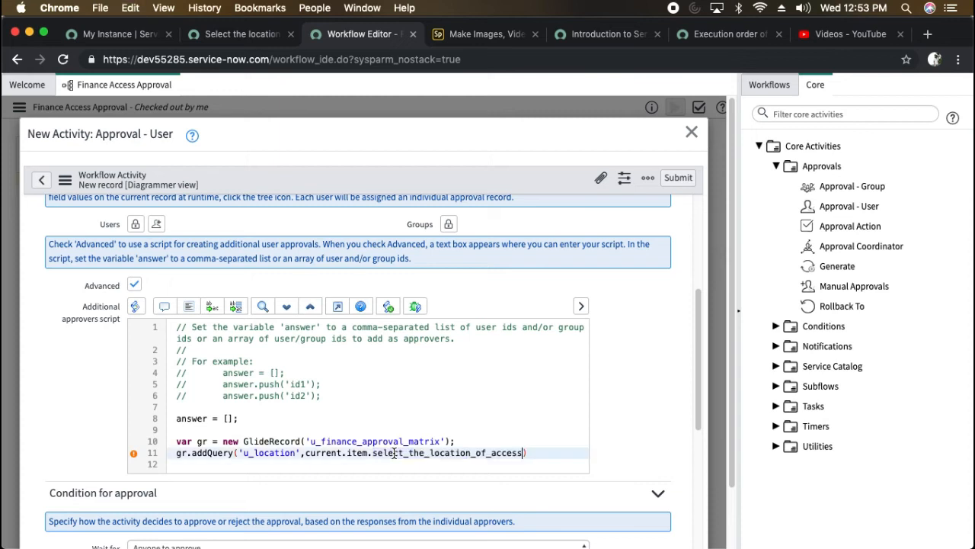
{"action": "left_click", "coordinate": [537, 455]}
{"action": "scroll", "coordinate": [456, 399], "scroll_direction": "down", "scroll_amount": 1}
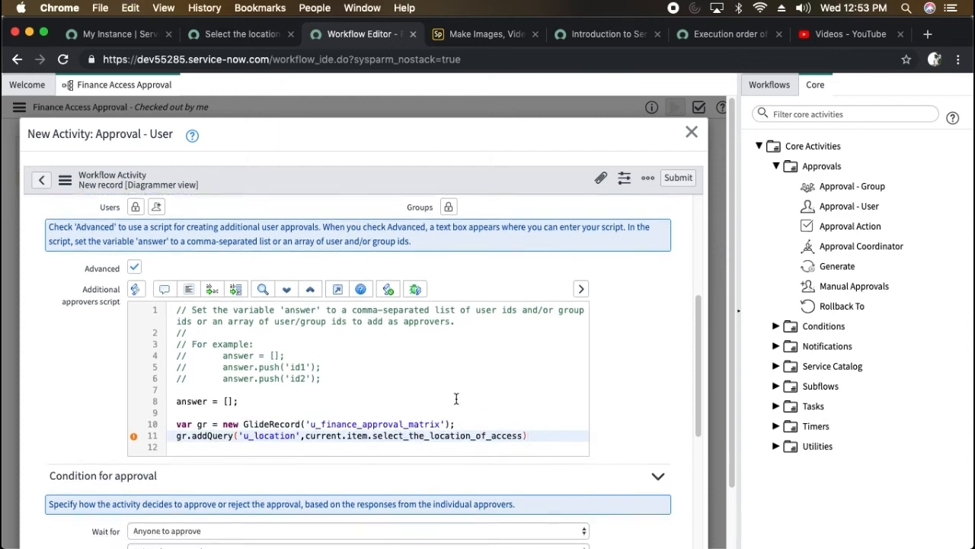
{"action": "type", "text": ";"}
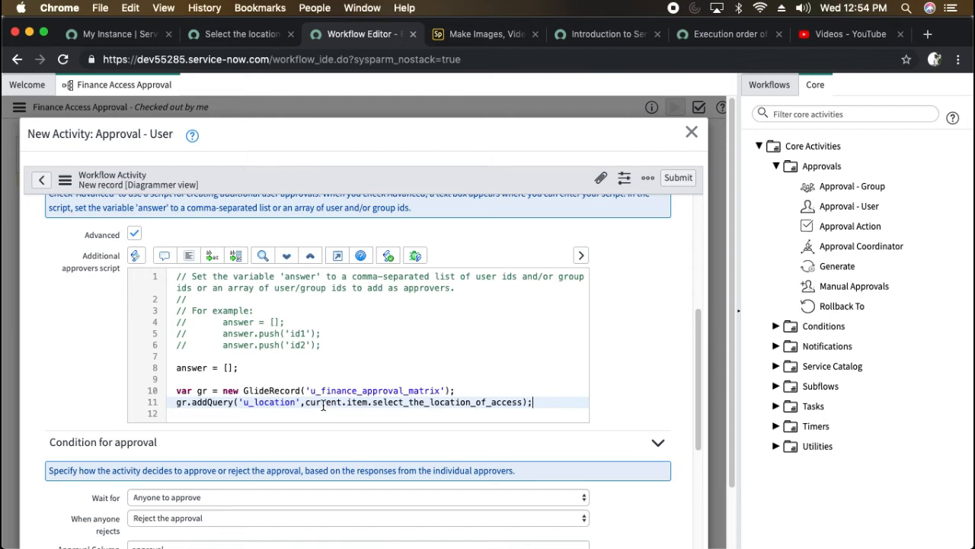
Add the line "gr.query();" below the addQuery line in the approvers script.
{"action": "scroll", "coordinate": [327, 369], "scroll_direction": "down", "scroll_amount": 1}
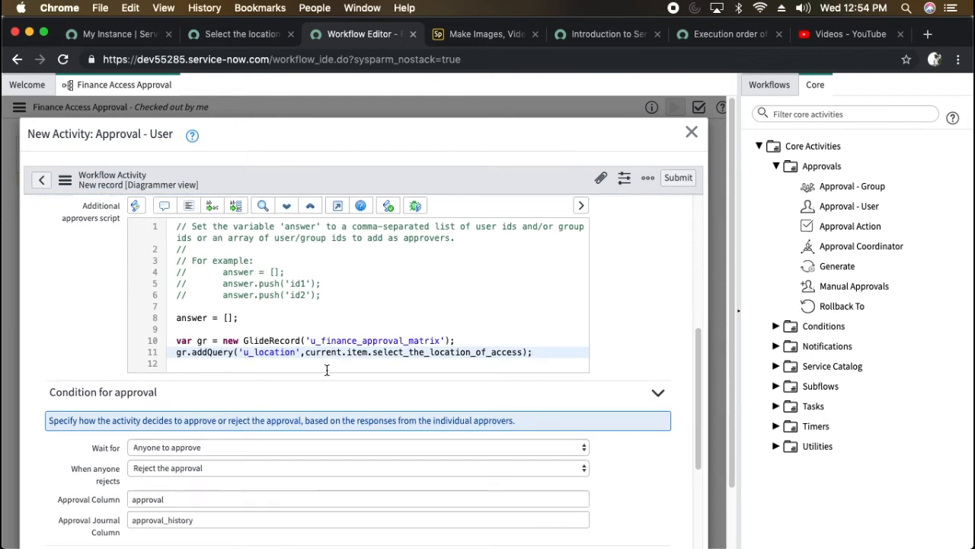
{"action": "scroll", "coordinate": [326, 369], "scroll_direction": "down", "scroll_amount": 1}
{"action": "scroll", "coordinate": [326, 370], "scroll_direction": "up", "scroll_amount": 2}
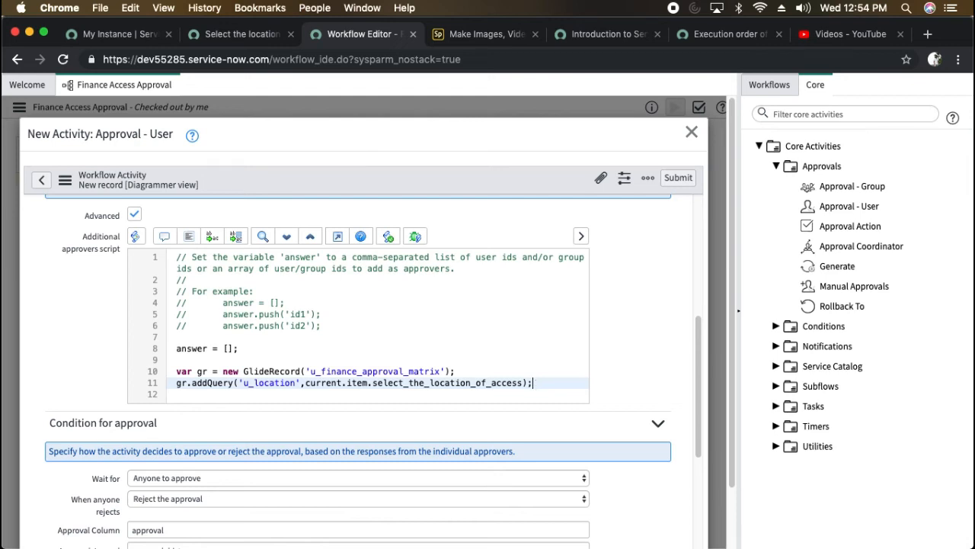
{"action": "key", "text": "Return"}
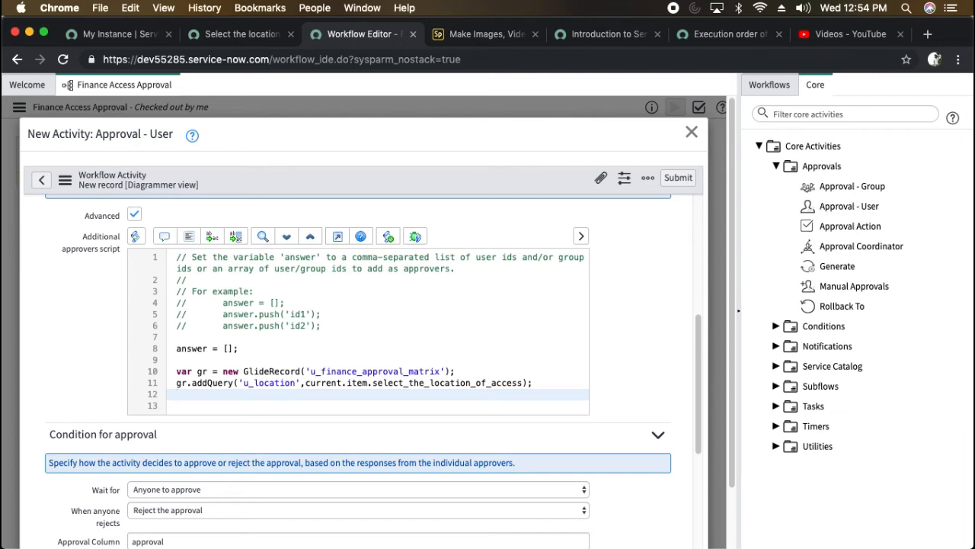
{"action": "type", "text": "gr.q"}
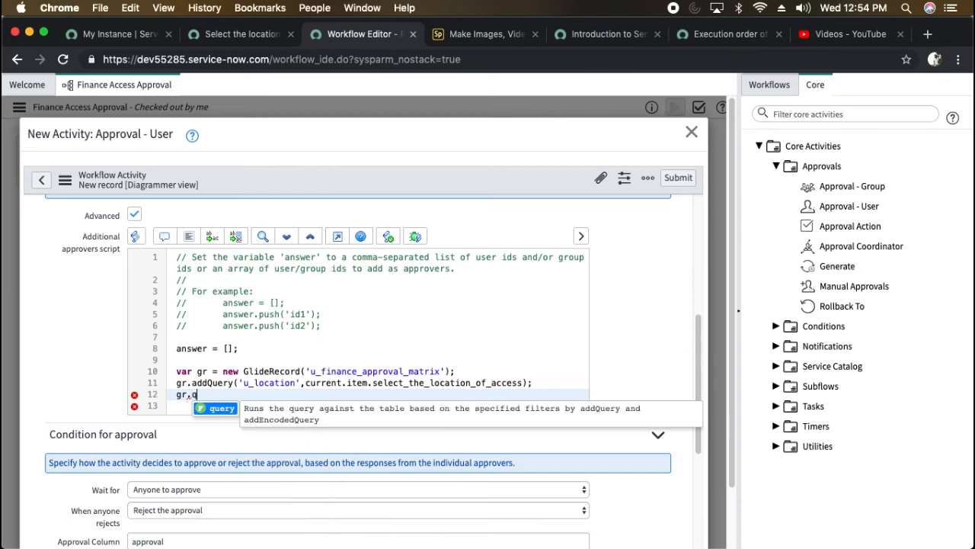
{"action": "key", "text": "Return"}
{"action": "type", "text": ";"}
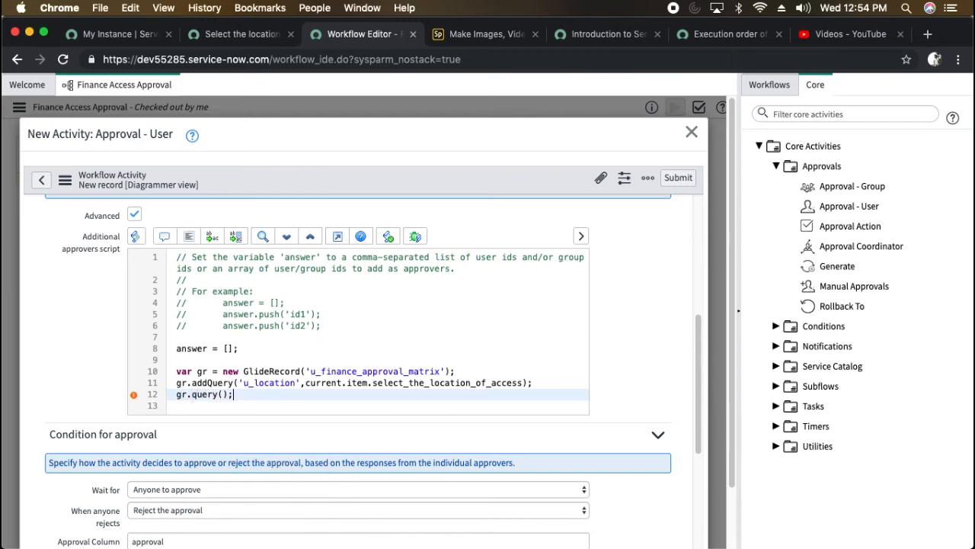
Add an if(gr.next()) condition with an empty pair of braces below the query line.
{"action": "key", "text": "Return"}
{"action": "type", "text": "if(gr.ne"}
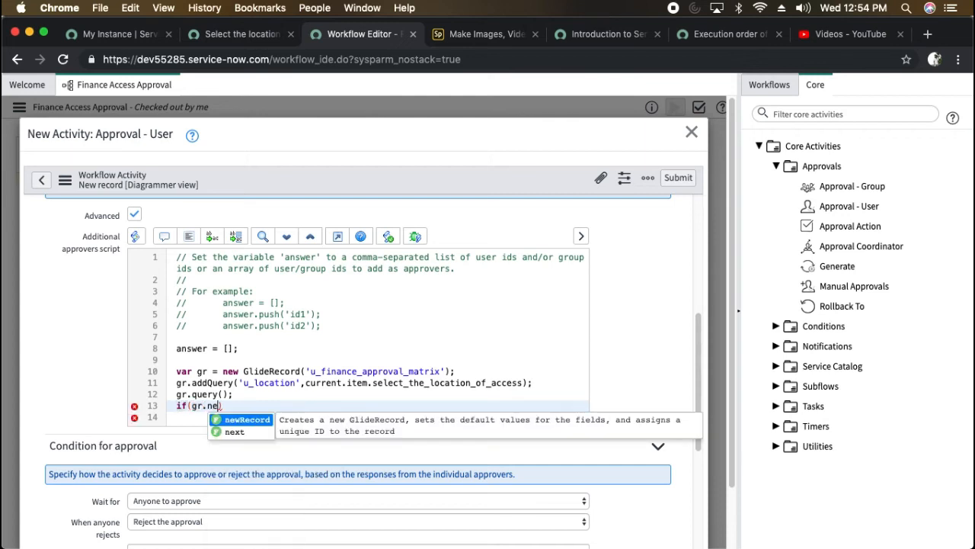
{"action": "key", "text": "Down"}
{"action": "key", "text": "Return"}
{"action": "key", "text": "Return"}
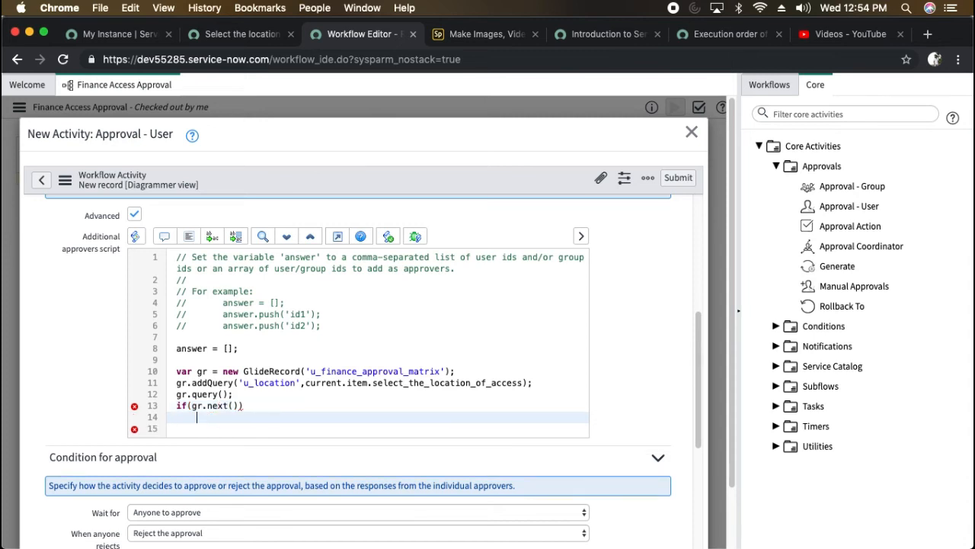
{"action": "type", "text": "{"}
{"action": "key", "text": "Return"}
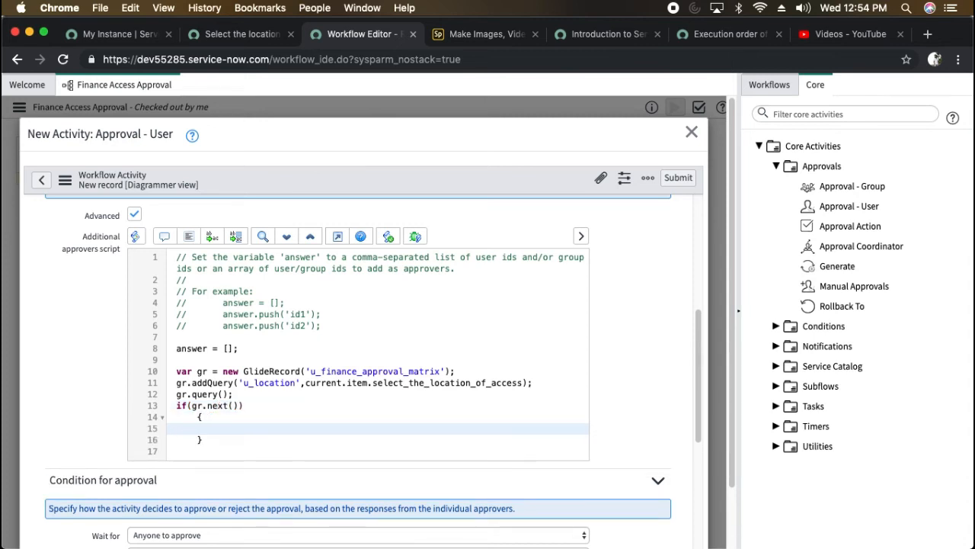
Write answer.push(gr.u_approver) inside the braces of the if block.
{"action": "type", "text": "answer.push("}
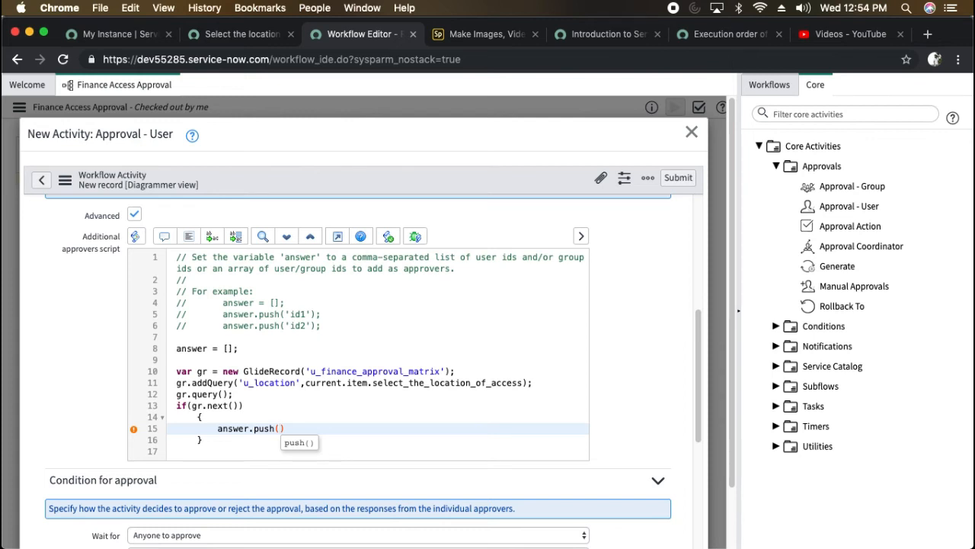
{"action": "type", "text": "gr"}
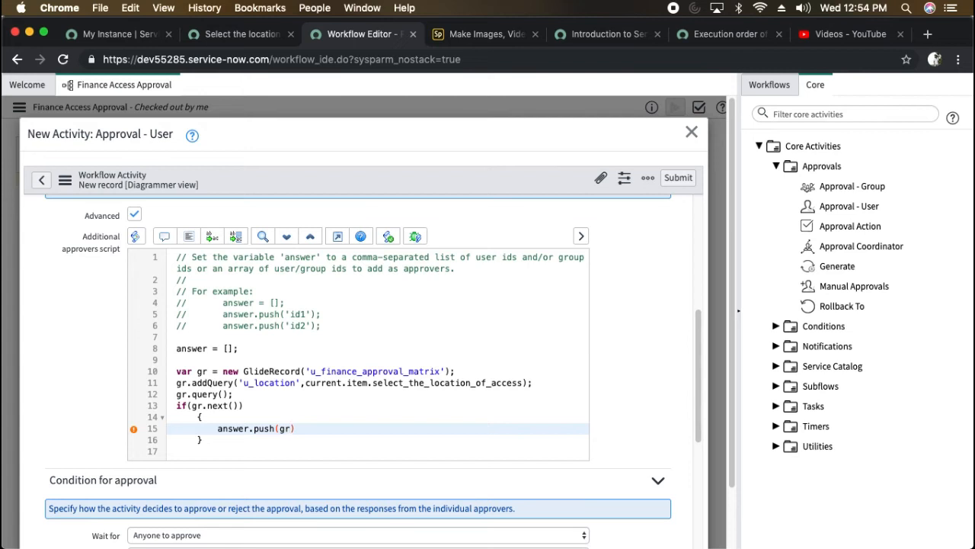
{"action": "type", "text": "."}
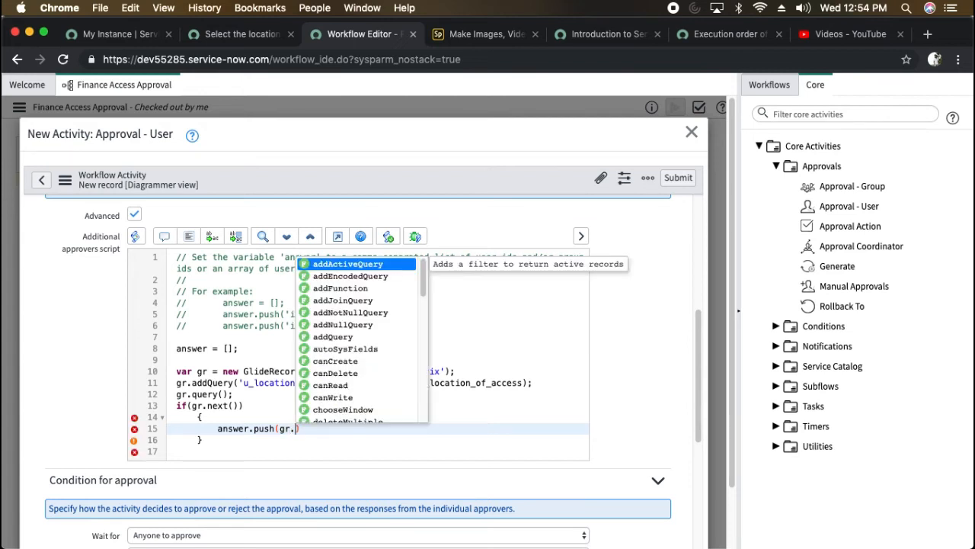
{"action": "type", "text": "u"}
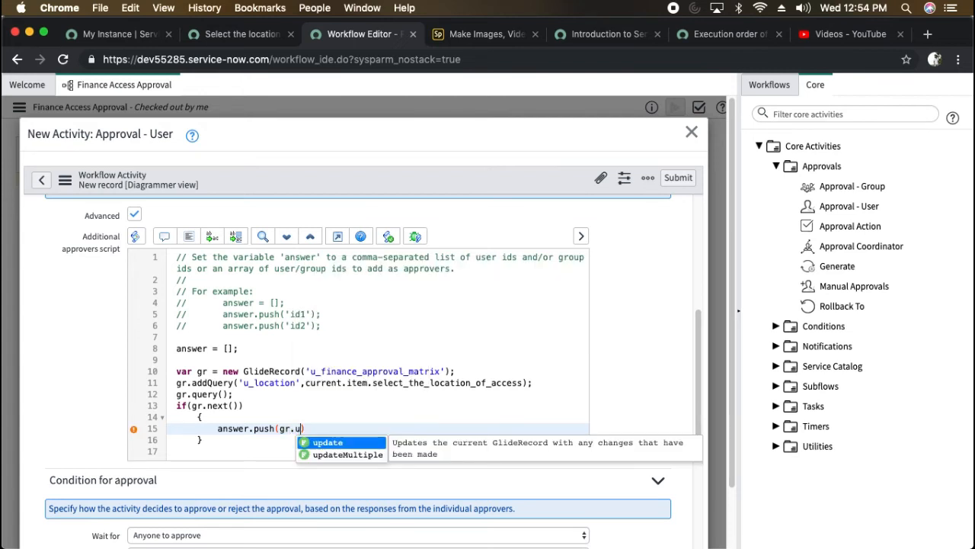
{"action": "type", "text": "_approver"}
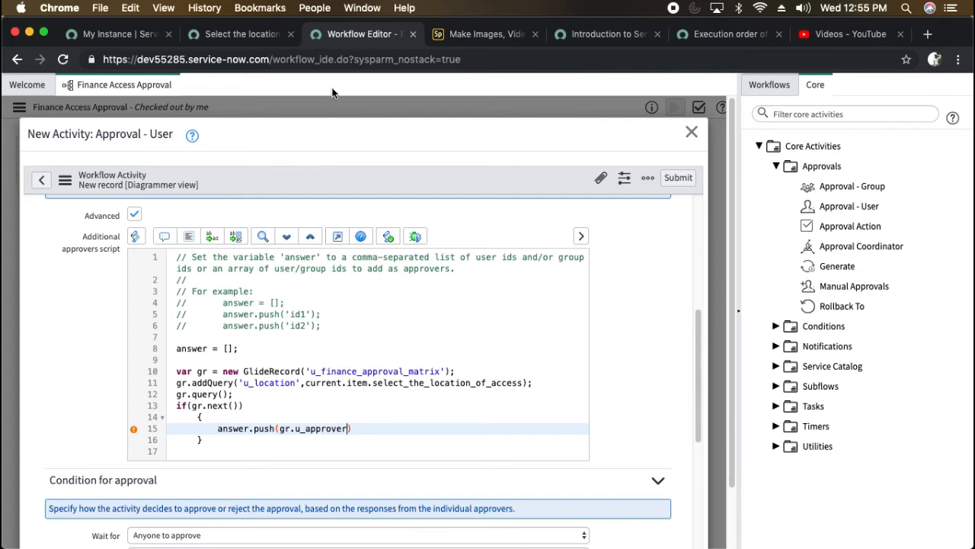
Open the Finance Approval Matrix definition from the list of tables and examine its columns for the approver field.
{"action": "left_click", "coordinate": [232, 34]}
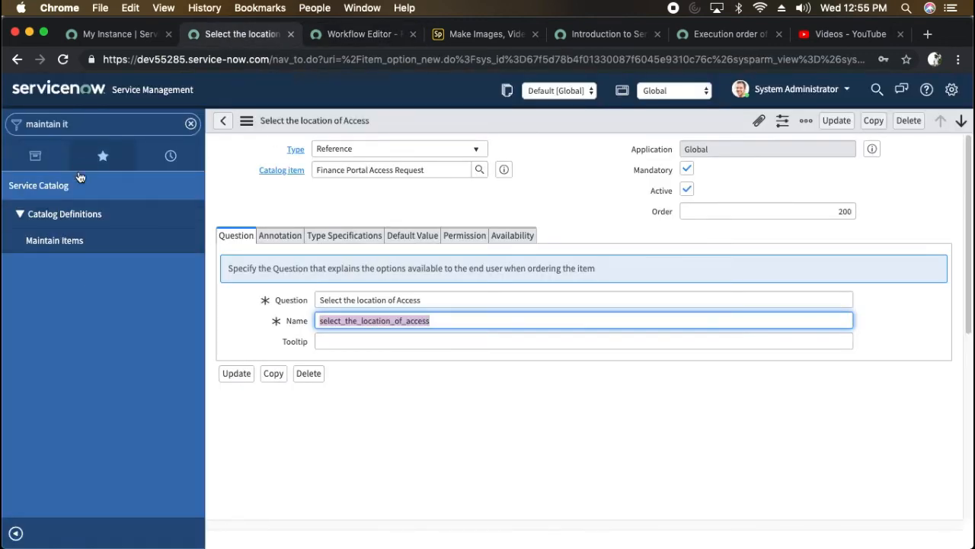
{"action": "left_click", "coordinate": [77, 125]}
{"action": "type", "text": "ables"}
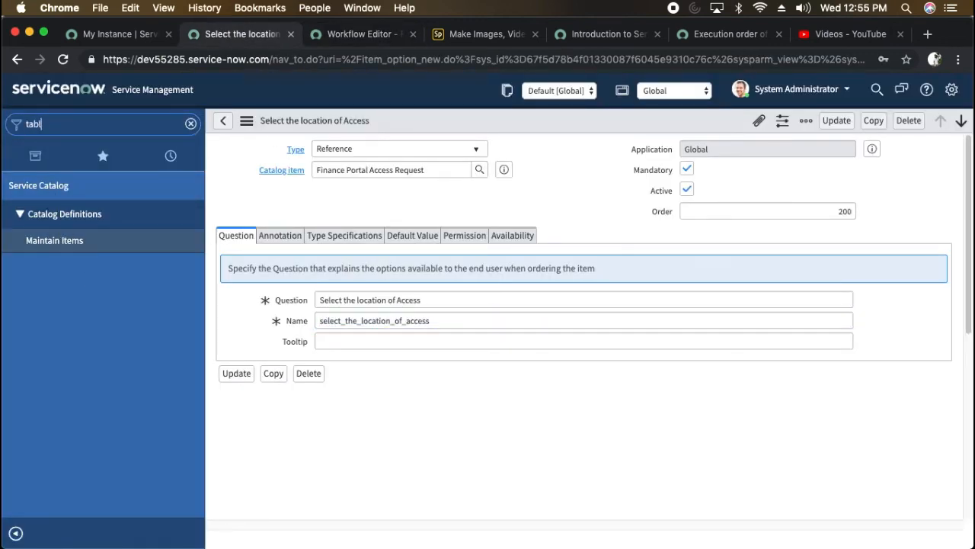
{"action": "scroll", "coordinate": [74, 299], "scroll_direction": "down", "scroll_amount": 3}
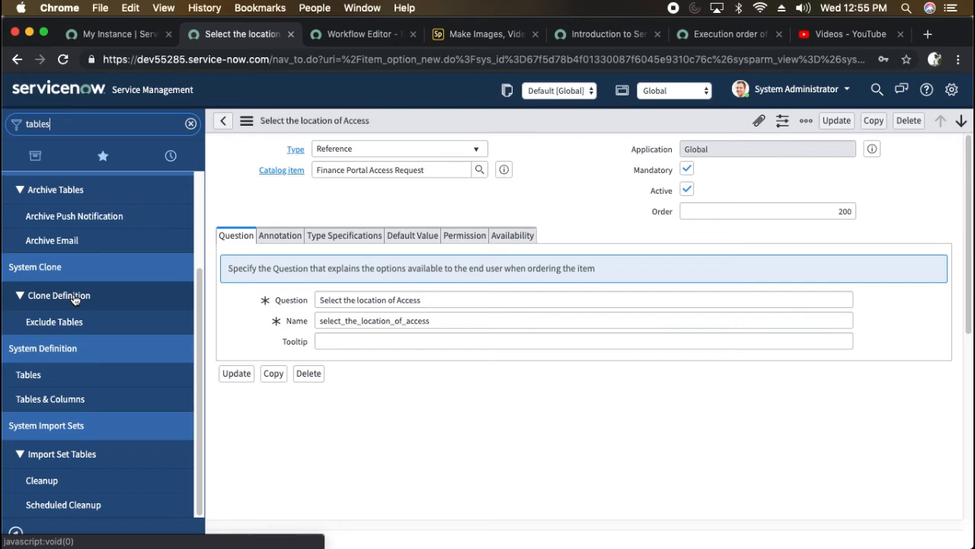
{"action": "left_click", "coordinate": [30, 374]}
{"action": "left_click", "coordinate": [338, 191]}
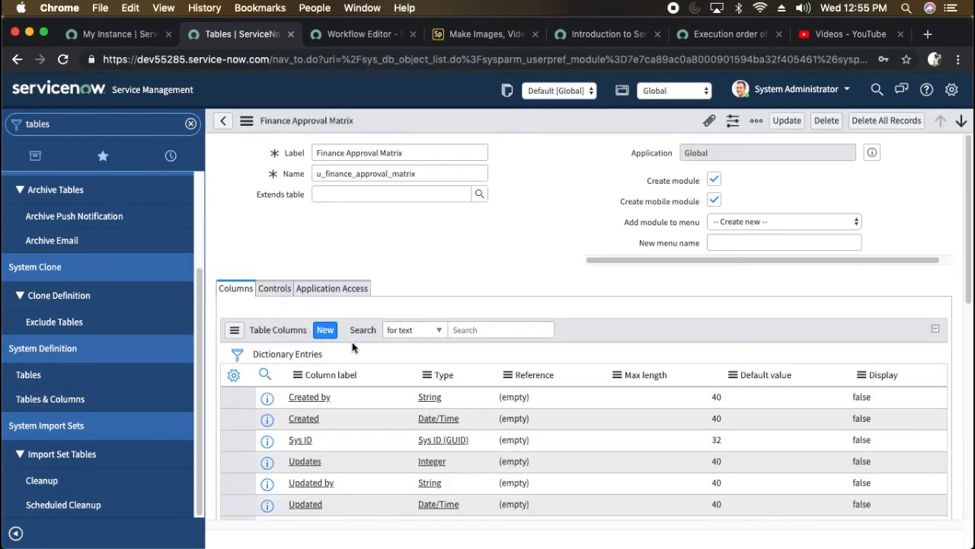
{"action": "scroll", "coordinate": [347, 341], "scroll_direction": "down", "scroll_amount": 5}
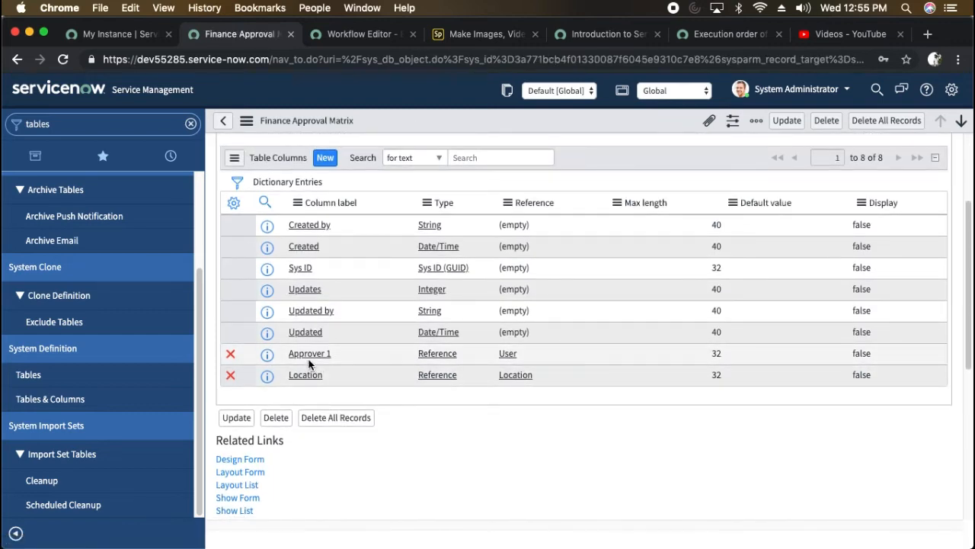
Add Column name to the displayed columns of the Finance Approval Matrix's Table Columns list and check the approver's field name.
{"action": "left_click", "coordinate": [234, 204]}
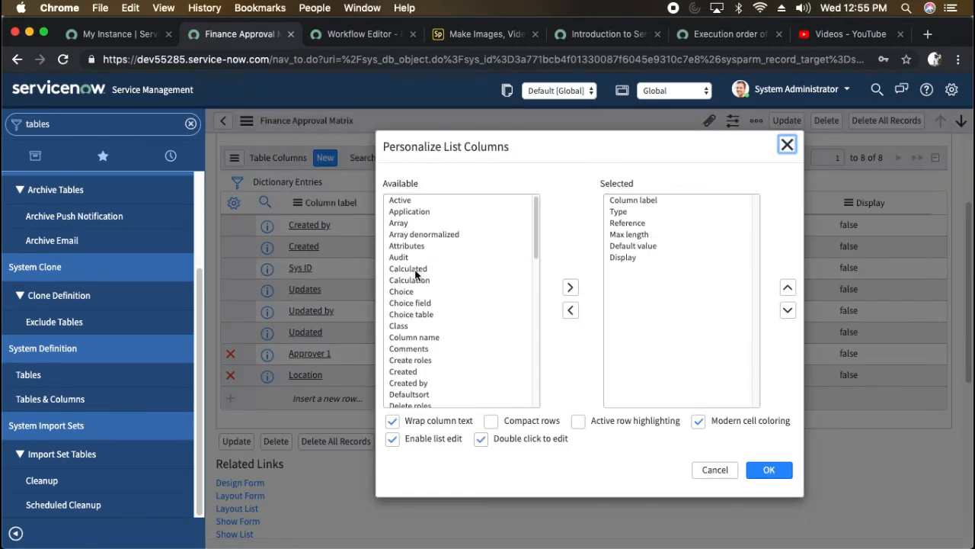
{"action": "double_click", "coordinate": [409, 337]}
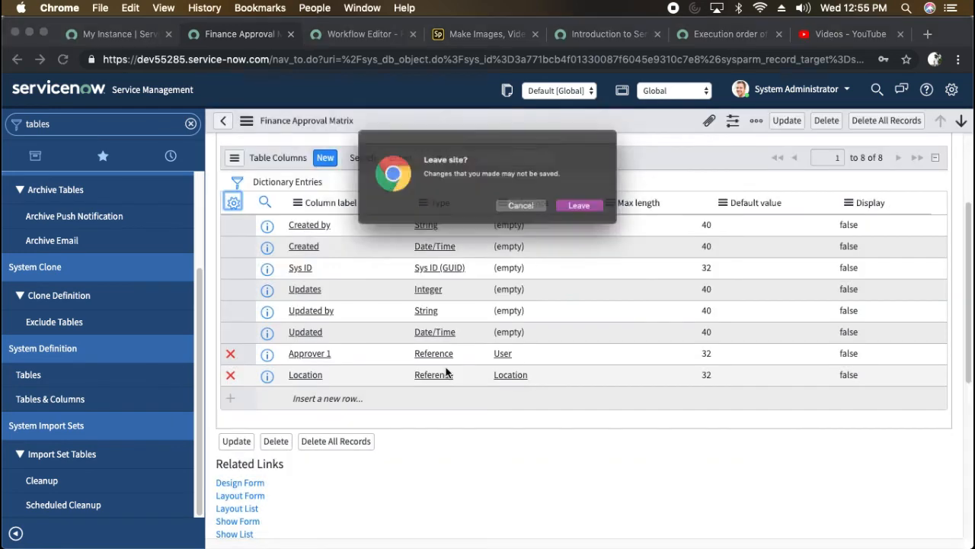
{"action": "left_click", "coordinate": [596, 213]}
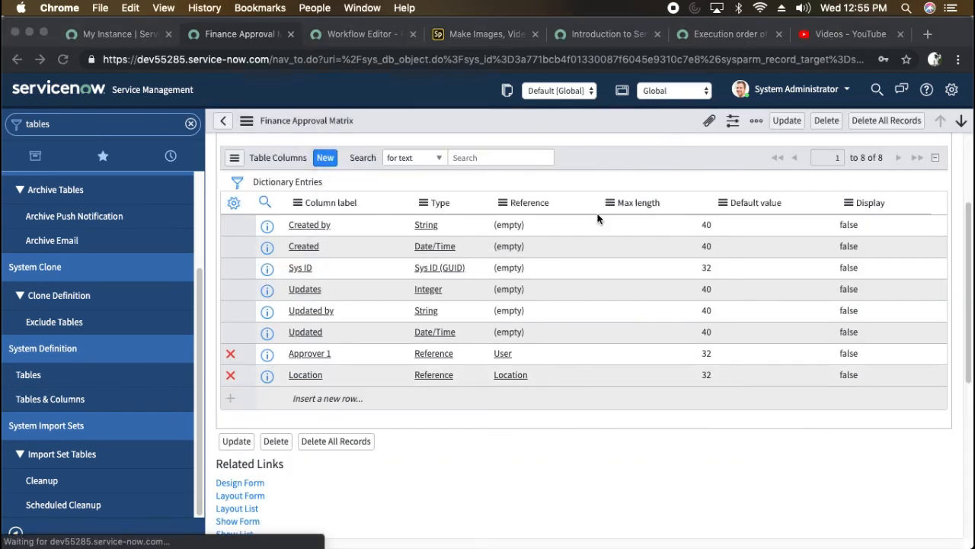
{"action": "scroll", "coordinate": [554, 387], "scroll_direction": "down", "scroll_amount": 5}
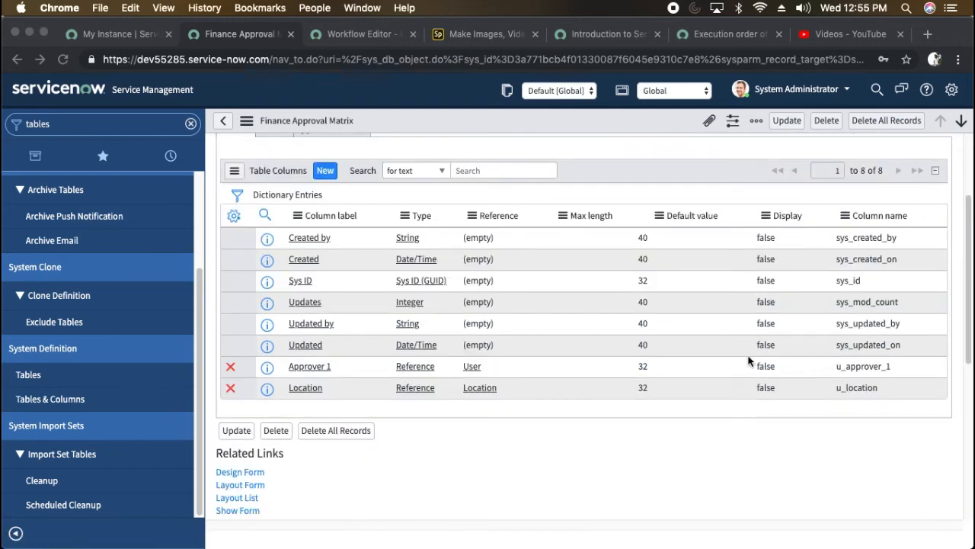
Switch to the workflow editor, change the pushed value in the approvers script to gr.u_approver_1, and review the activity's approval condition and schedule settings.
{"action": "left_click", "coordinate": [363, 34]}
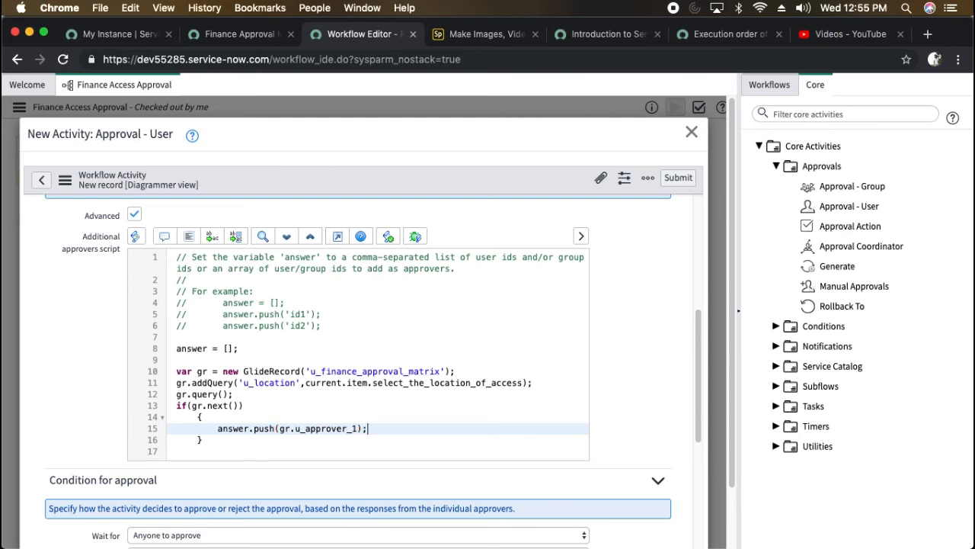
{"action": "scroll", "coordinate": [293, 324], "scroll_direction": "down", "scroll_amount": 2}
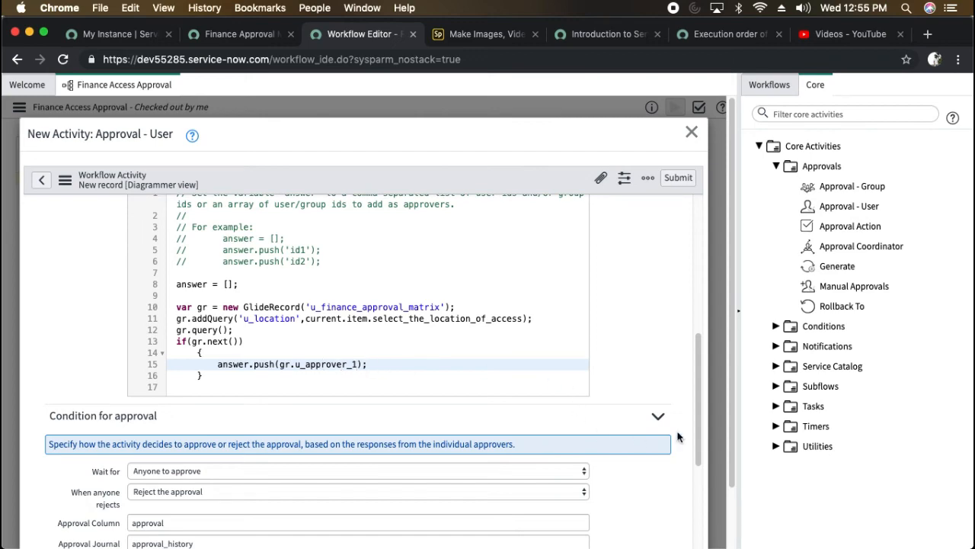
{"action": "scroll", "coordinate": [462, 360], "scroll_direction": "down", "scroll_amount": 5}
{"action": "scroll", "coordinate": [326, 353], "scroll_direction": "up", "scroll_amount": 1}
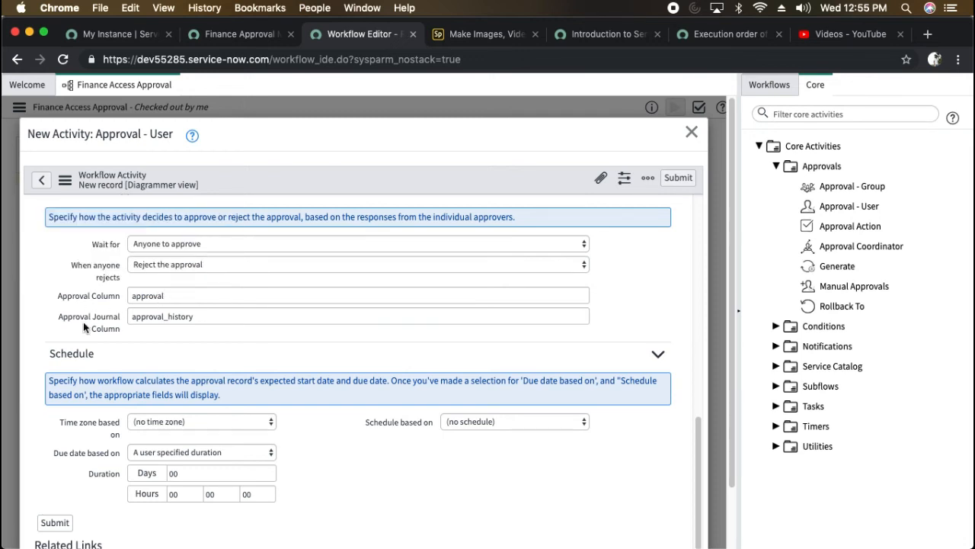
{"action": "scroll", "coordinate": [223, 352], "scroll_direction": "down", "scroll_amount": 1}
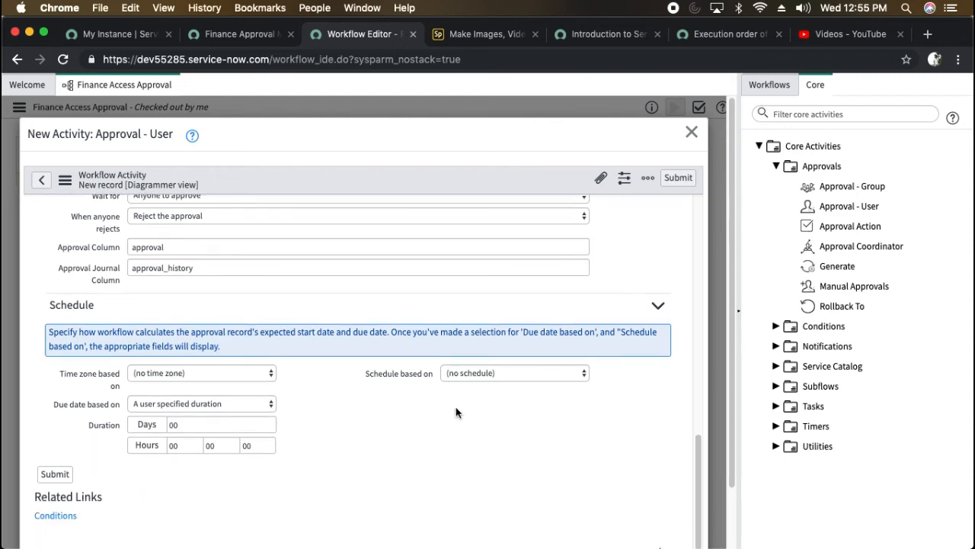
{"action": "scroll", "coordinate": [283, 411], "scroll_direction": "up", "scroll_amount": 5}
{"action": "scroll", "coordinate": [411, 311], "scroll_direction": "down", "scroll_amount": 5}
{"action": "scroll", "coordinate": [411, 311], "scroll_direction": "up", "scroll_amount": 10}
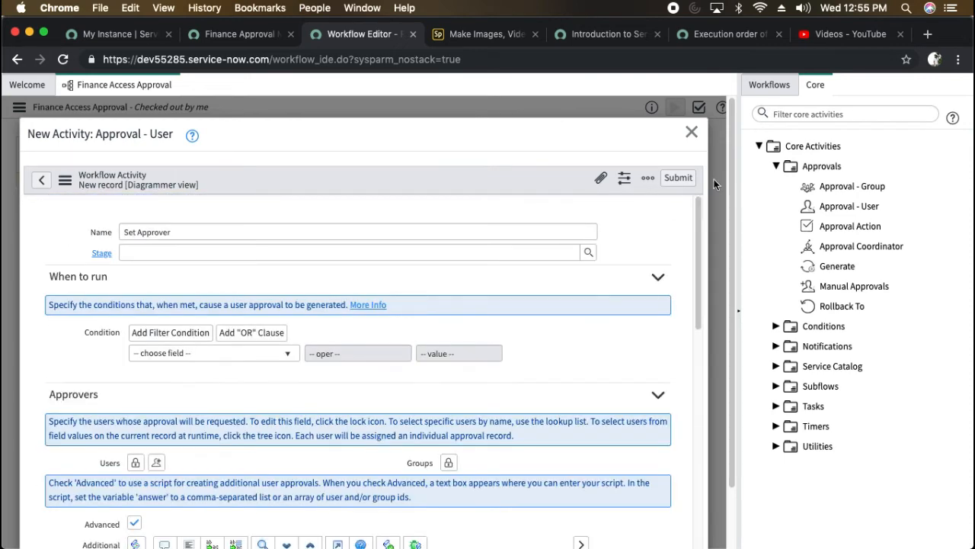
Submit the Set Approver activity with the stage Waiting for Approval, then place it beside Begin and connect Begin's Always exit to it.
{"action": "left_click", "coordinate": [589, 252]}
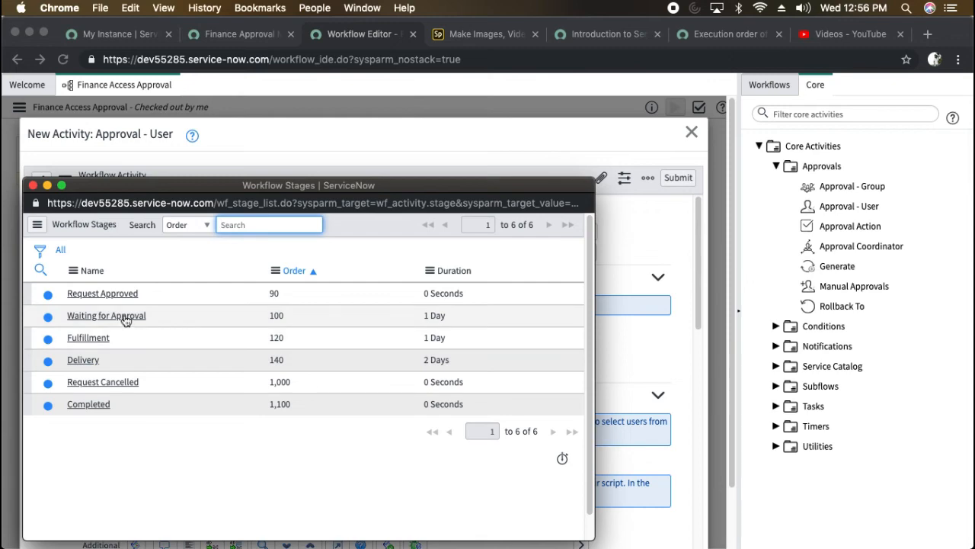
{"action": "left_click", "coordinate": [126, 318]}
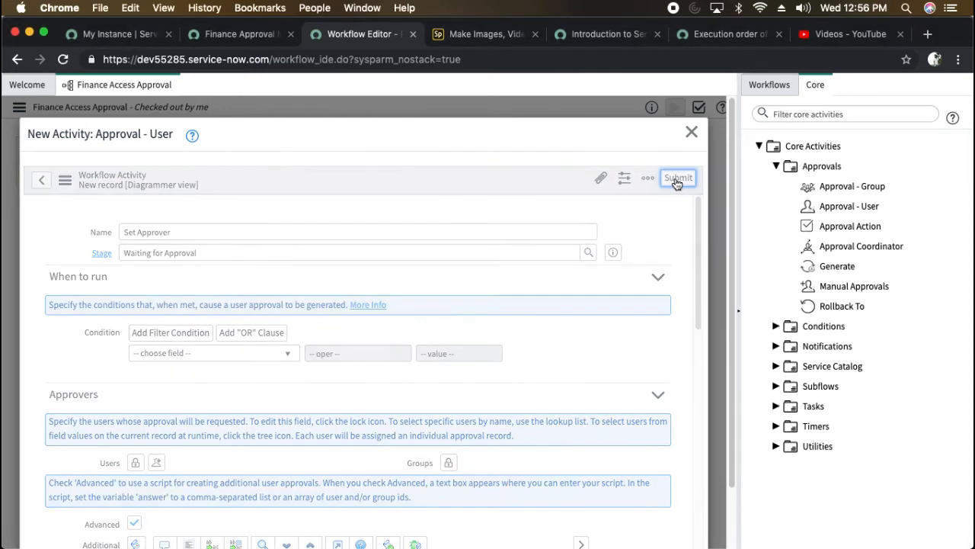
{"action": "left_click", "coordinate": [677, 180]}
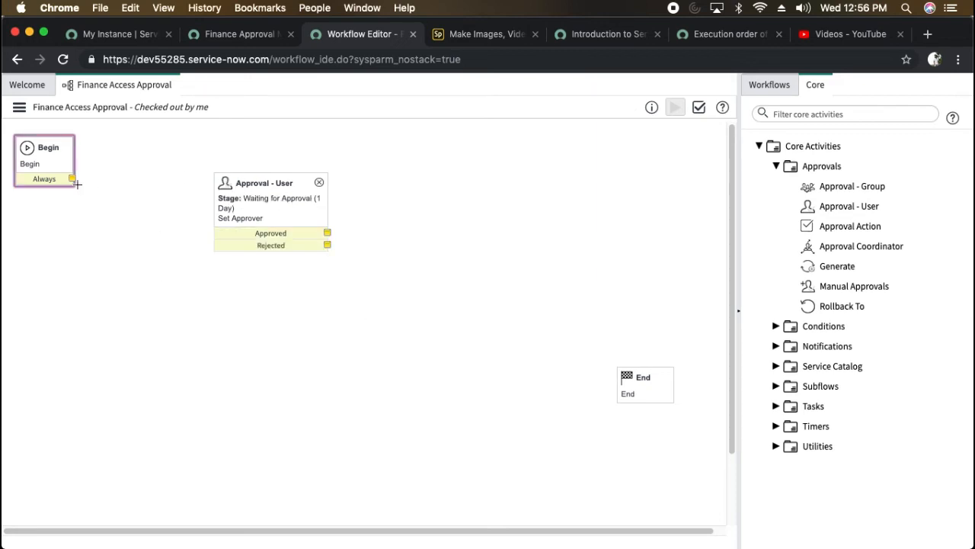
{"action": "left_click_drag", "start_coordinate": [72, 180], "coordinate": [169, 161]}
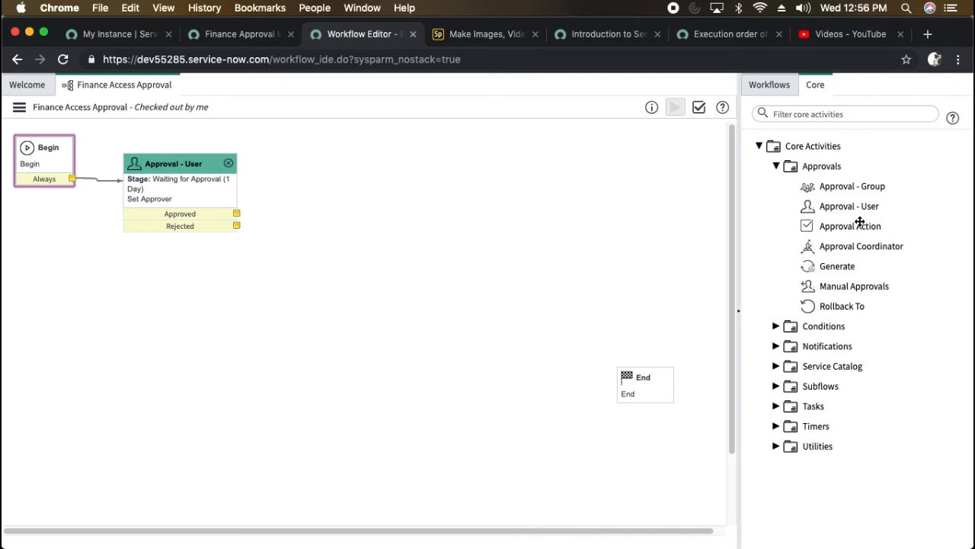
Add an Approval Action activity named Set to Approved with stage Request Approved and action Mark task approved, placed beyond the user approval.
{"action": "mouse_move", "coordinate": [851, 259]}
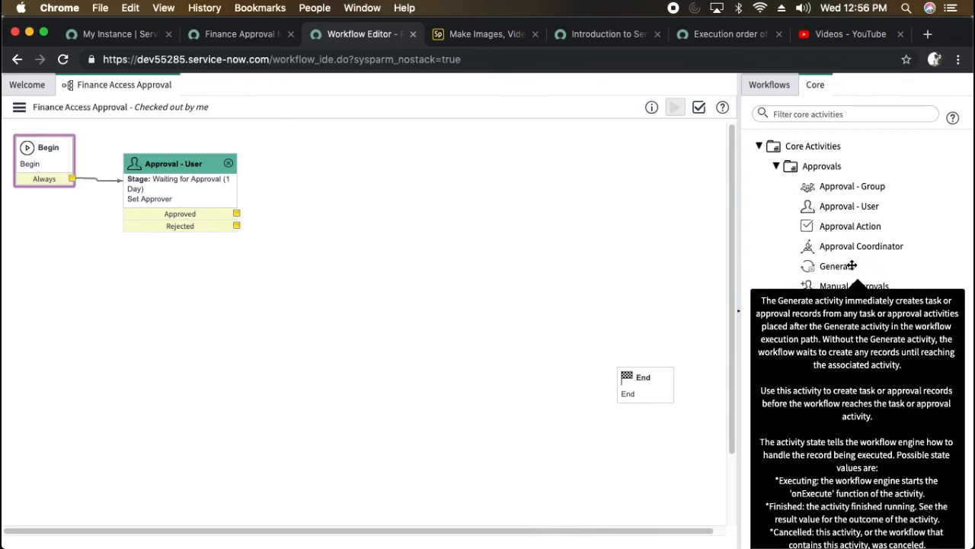
{"action": "left_click_drag", "start_coordinate": [838, 224], "coordinate": [414, 183]}
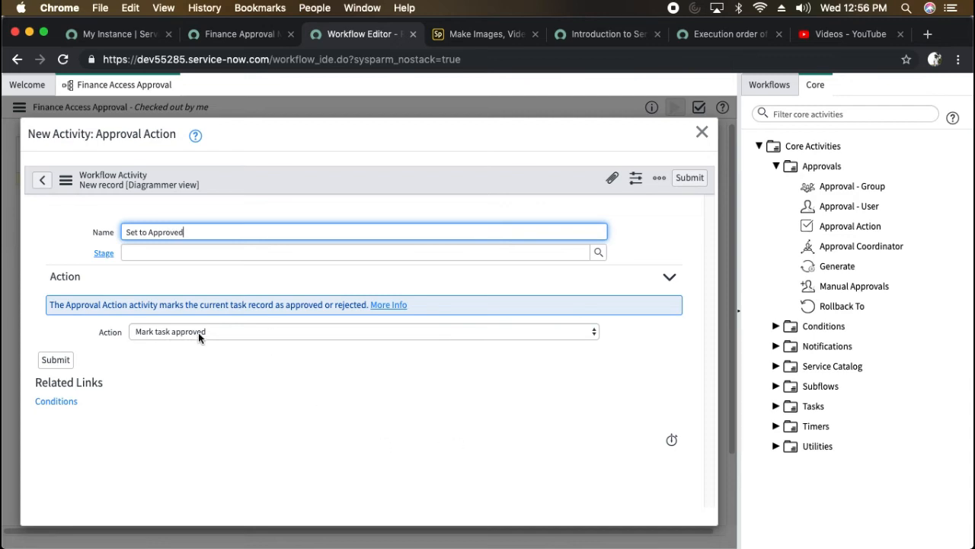
{"action": "left_click", "coordinate": [599, 252]}
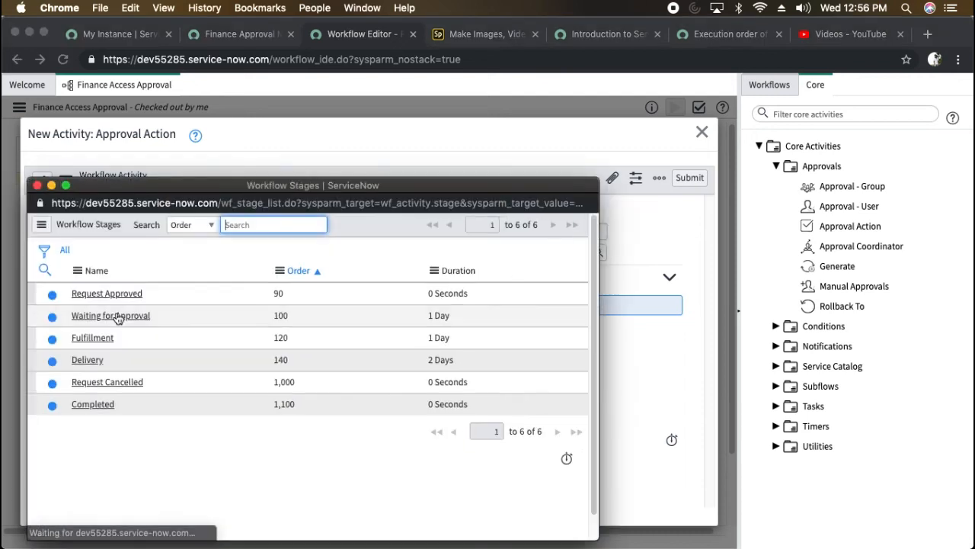
{"action": "left_click", "coordinate": [106, 293]}
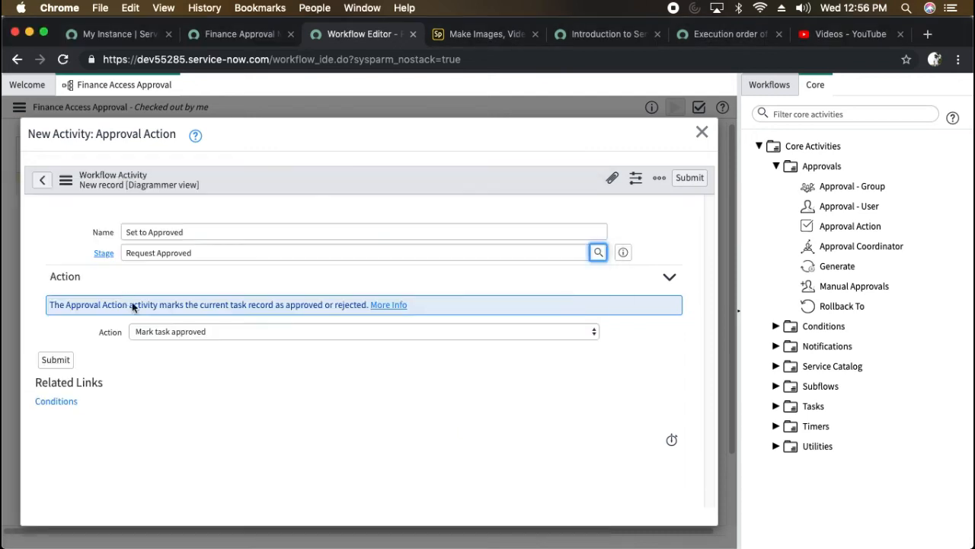
{"action": "left_click", "coordinate": [55, 360]}
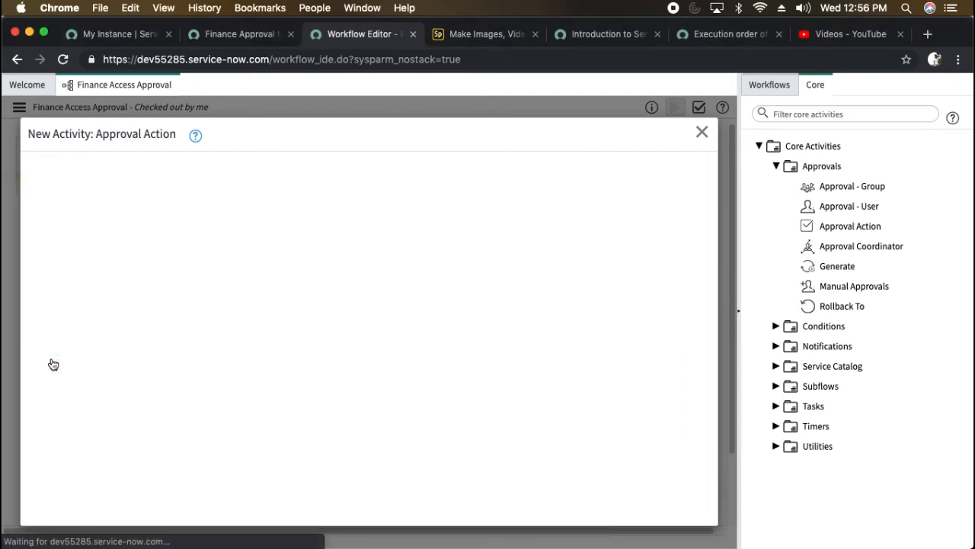
{"action": "left_click_drag", "start_coordinate": [376, 191], "coordinate": [388, 141]}
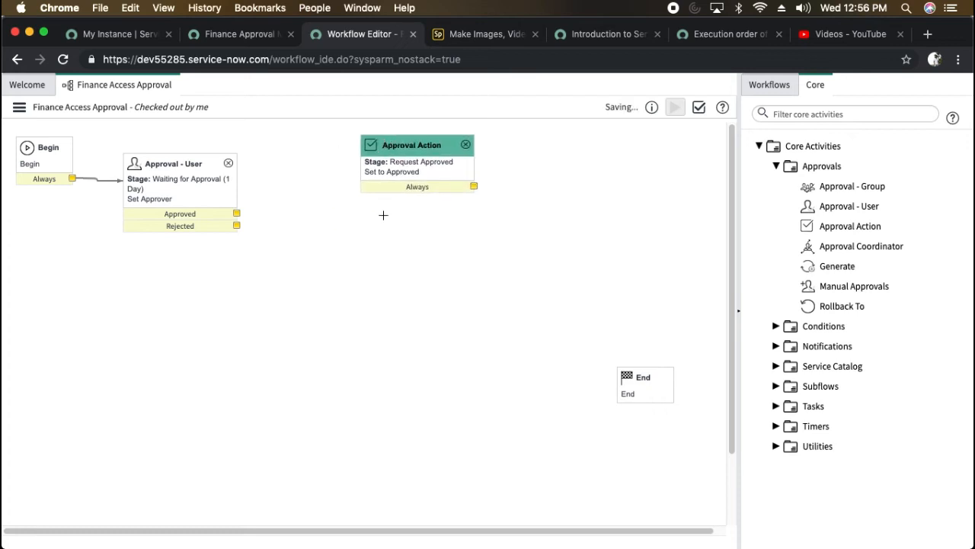
Copy the Set to Approved activity and place the copy in the empty area below it.
{"action": "right_click", "coordinate": [409, 144]}
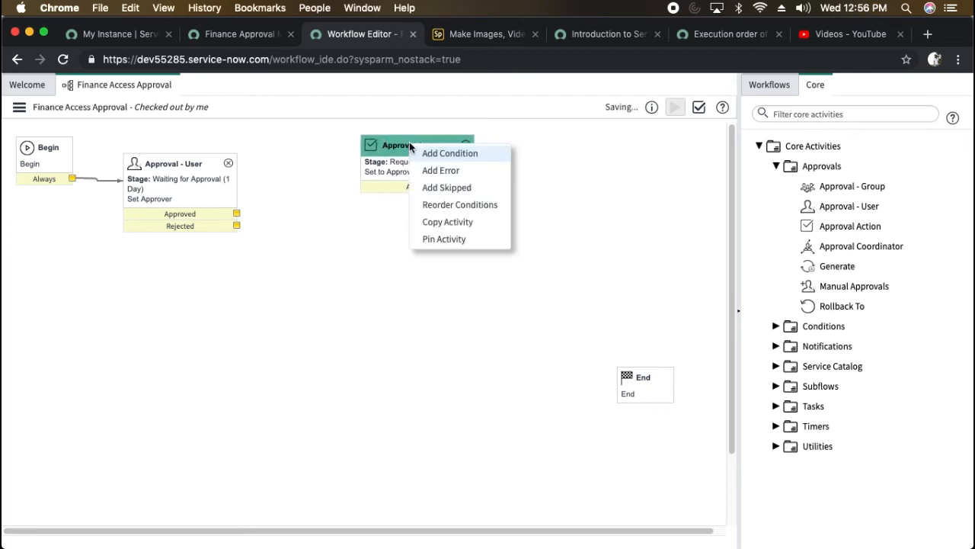
{"action": "left_click", "coordinate": [451, 225]}
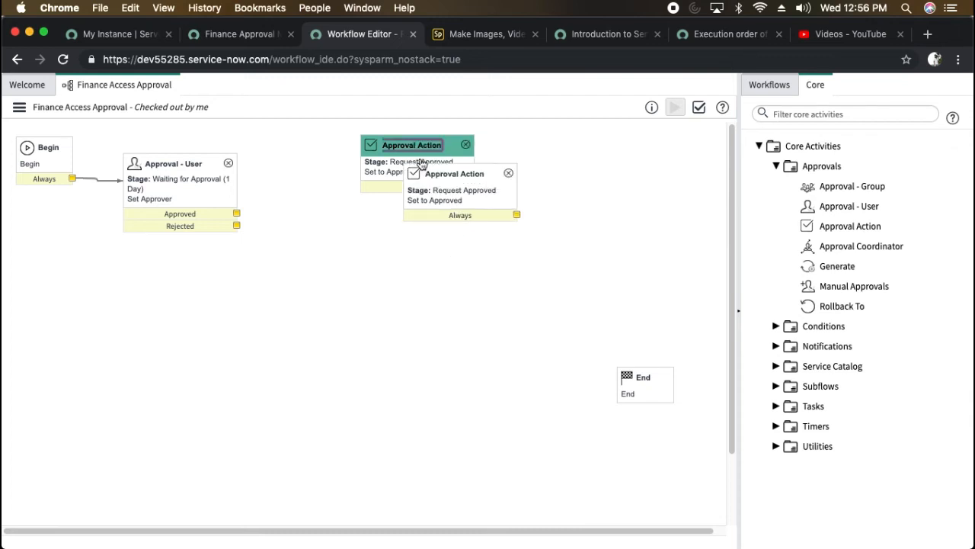
{"action": "left_click_drag", "start_coordinate": [424, 176], "coordinate": [329, 318]}
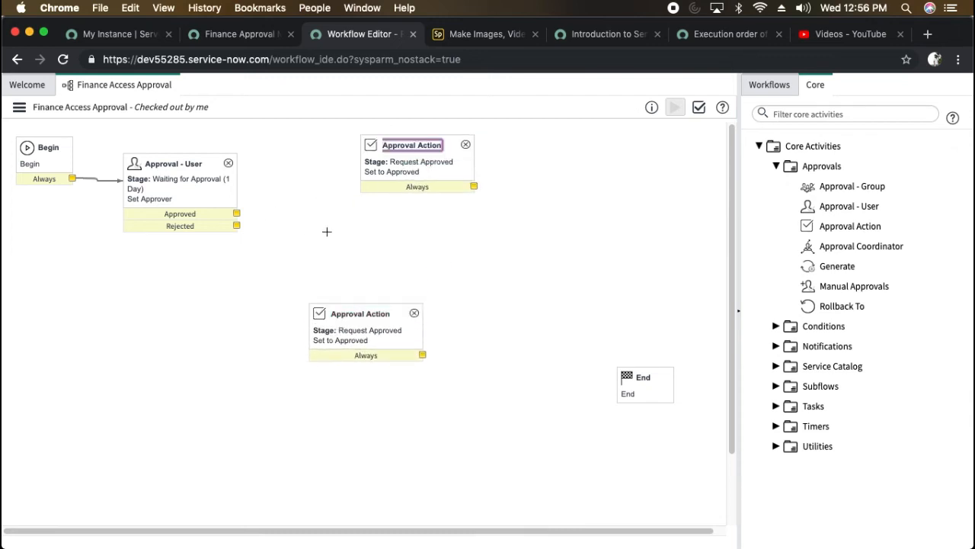
Rename the copied approval action as Set to Rejected and set its action to Mark task rejected.
{"action": "double_click", "coordinate": [363, 318]}
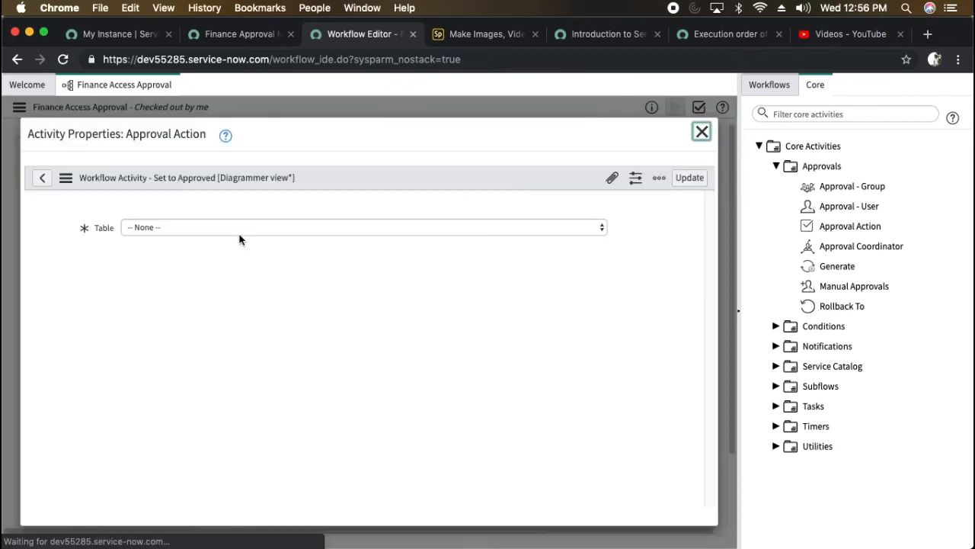
{"action": "left_click_drag", "start_coordinate": [195, 227], "coordinate": [147, 227]}
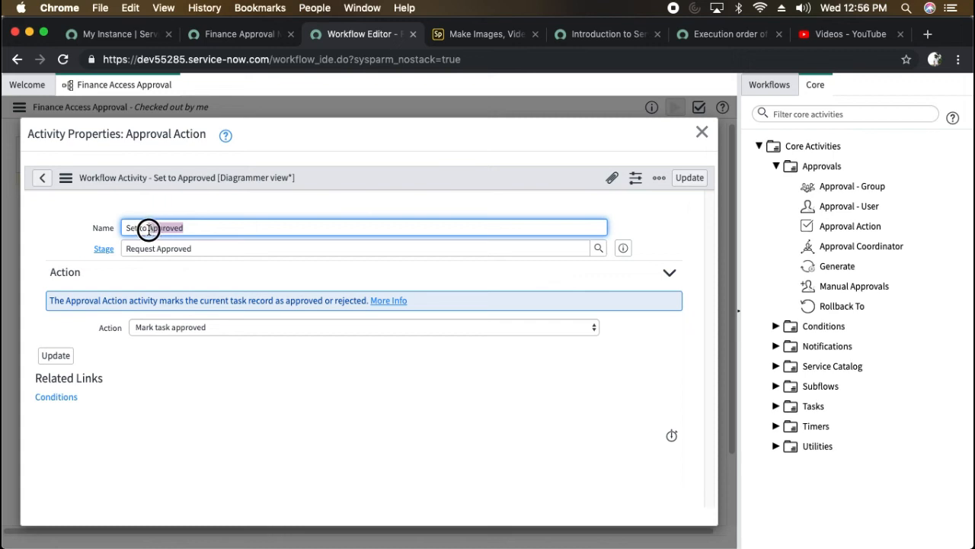
{"action": "type", "text": "Reject"}
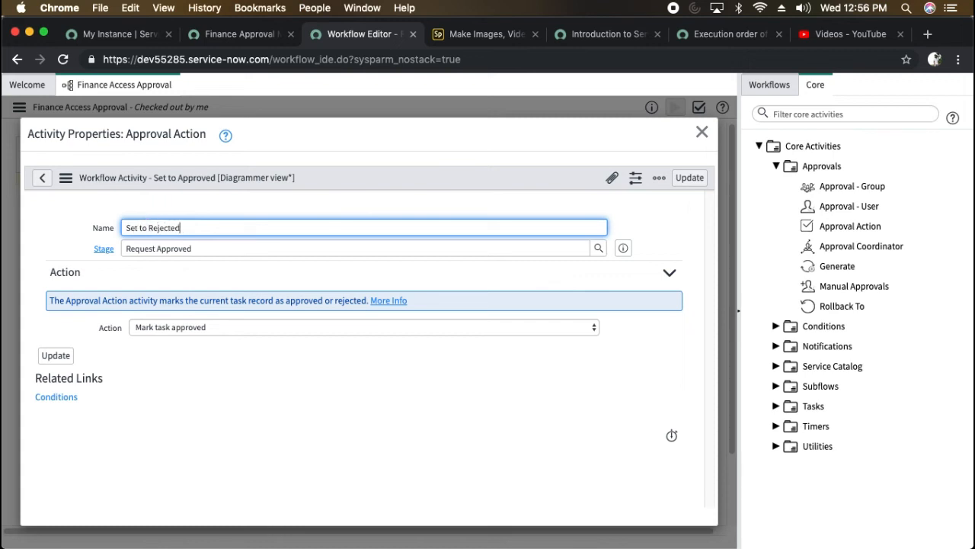
{"action": "left_click", "coordinate": [125, 280]}
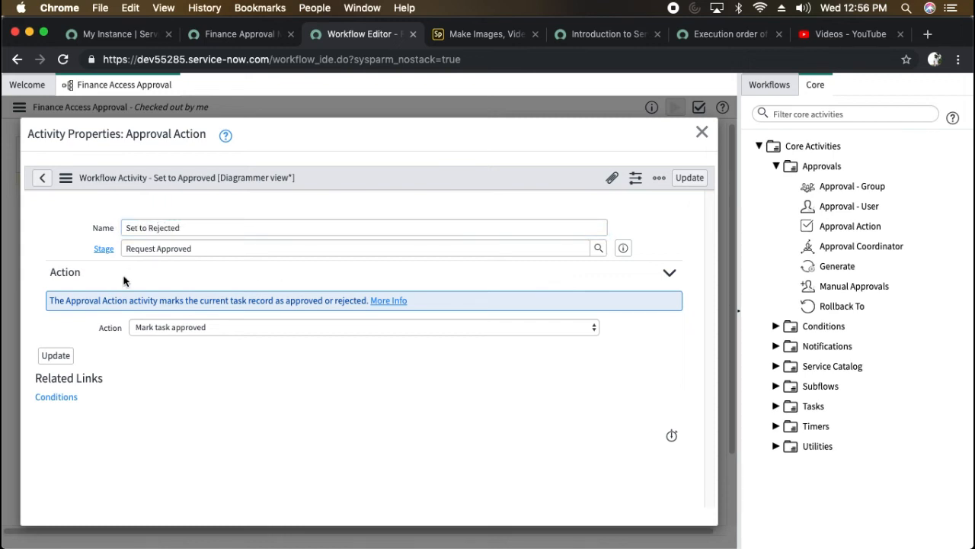
{"action": "left_click", "coordinate": [191, 328]}
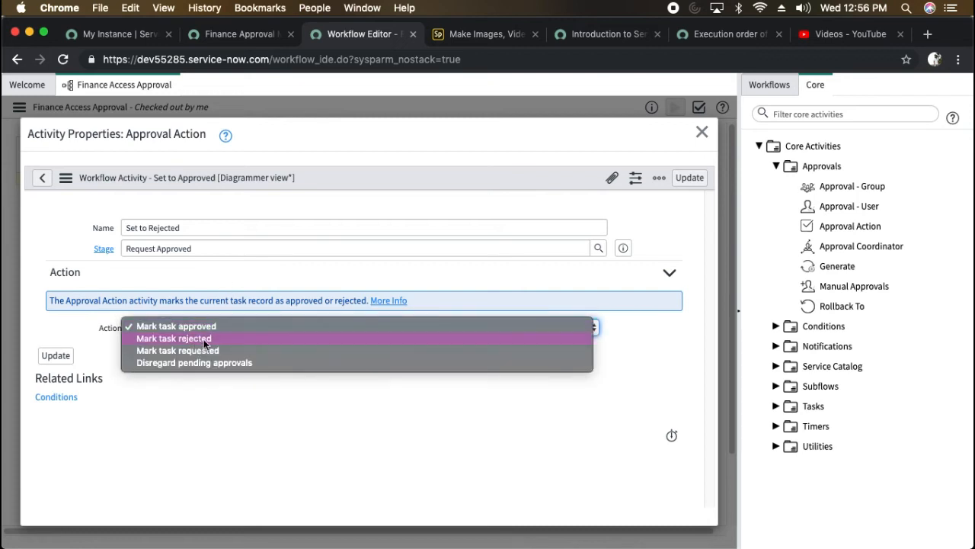
{"action": "left_click", "coordinate": [210, 338]}
{"action": "left_click", "coordinate": [207, 372]}
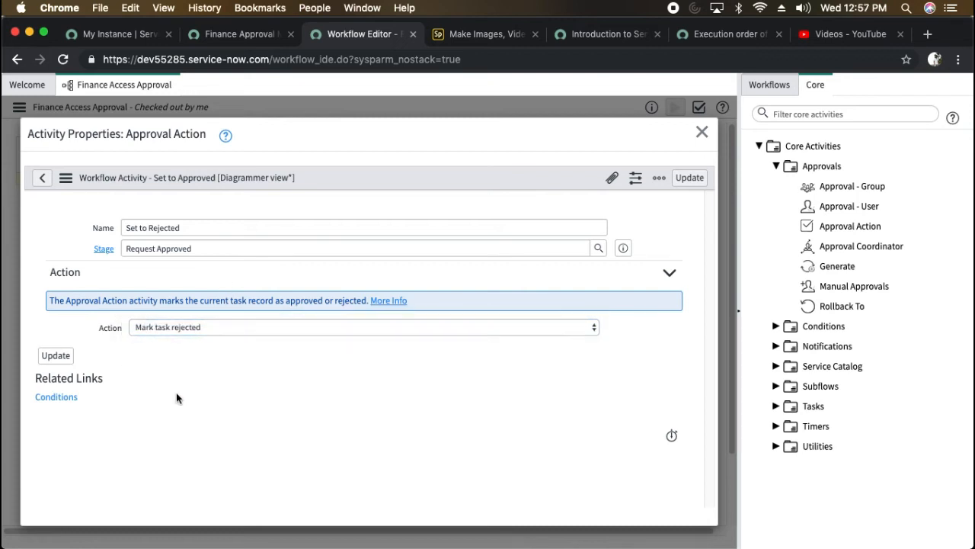
{"action": "left_click", "coordinate": [57, 361]}
Set the Set to Rejected activity's stage to Request Cancelled and save its properties.
{"action": "left_click", "coordinate": [600, 249]}
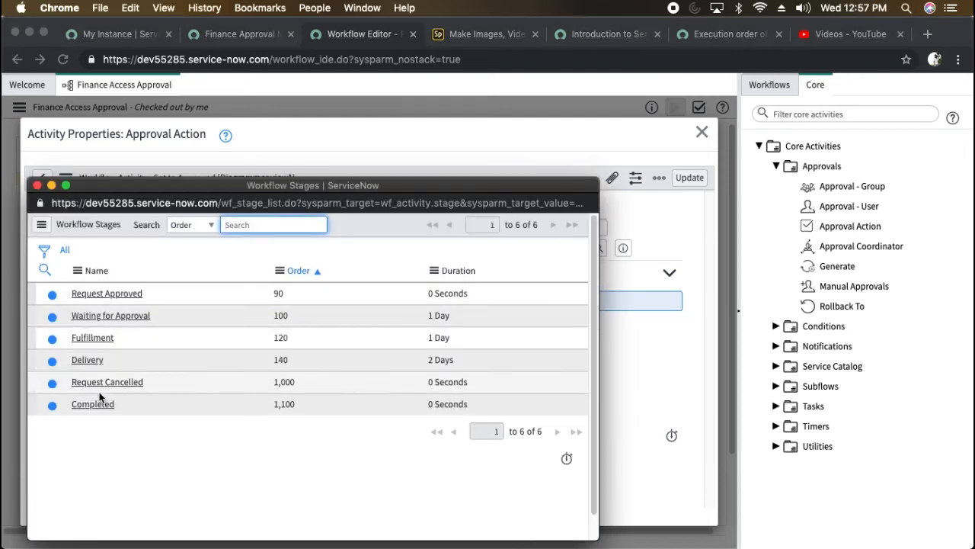
{"action": "left_click", "coordinate": [122, 386]}
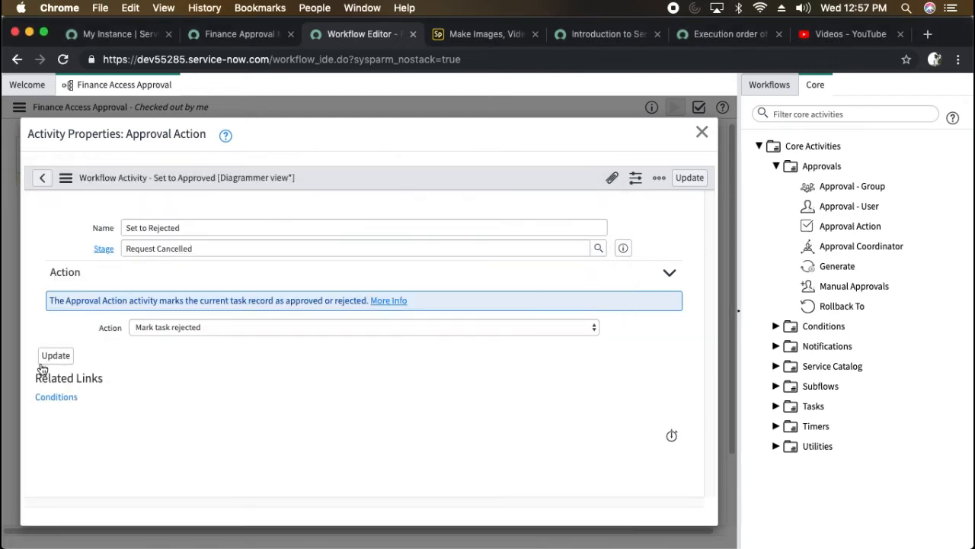
{"action": "left_click", "coordinate": [57, 356]}
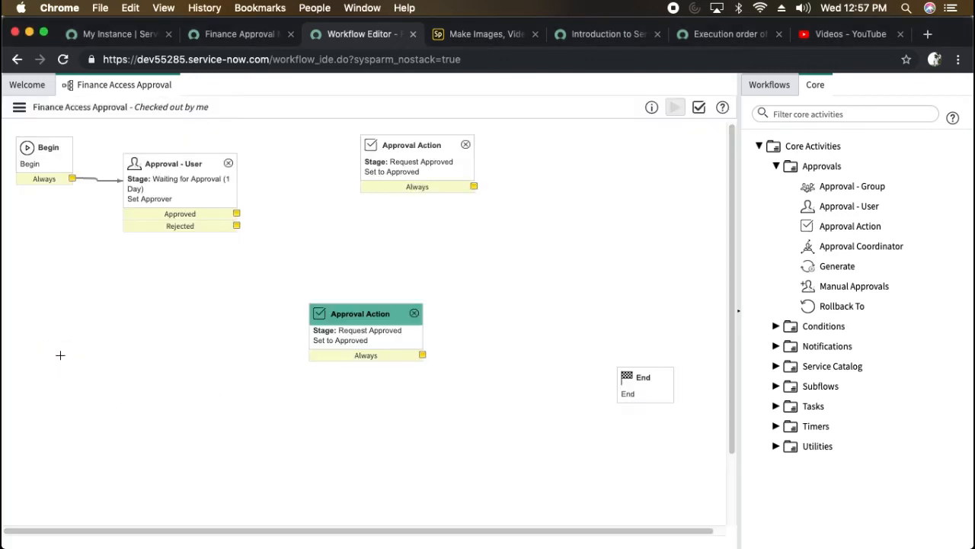
Connect the user approval's Approved exit to Set to Approved and its Rejected exit to Set to Rejected, arranging both approval actions.
{"action": "left_click_drag", "start_coordinate": [239, 214], "coordinate": [370, 157]}
{"action": "left_click_drag", "start_coordinate": [236, 225], "coordinate": [235, 401]}
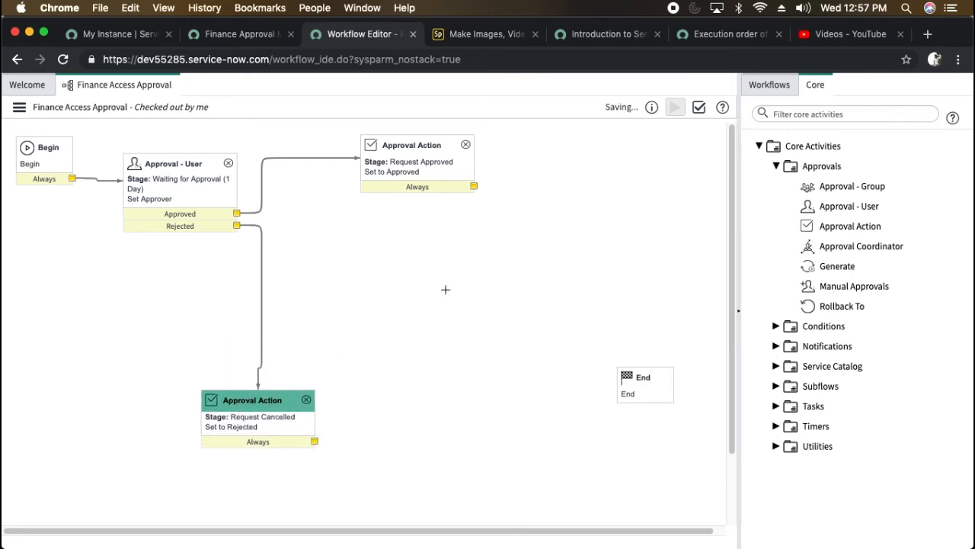
{"action": "mouse_move", "coordinate": [831, 296]}
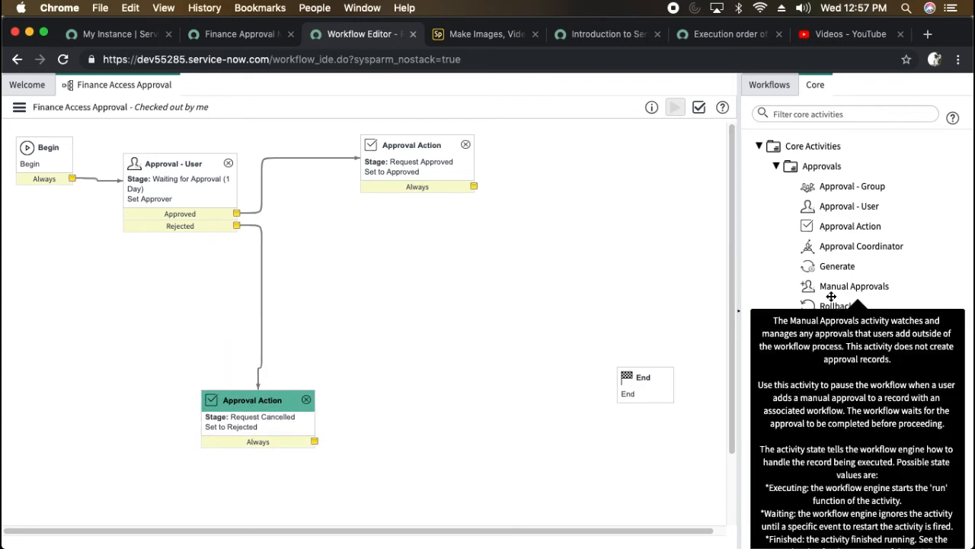
{"action": "left_click_drag", "start_coordinate": [396, 146], "coordinate": [356, 134]}
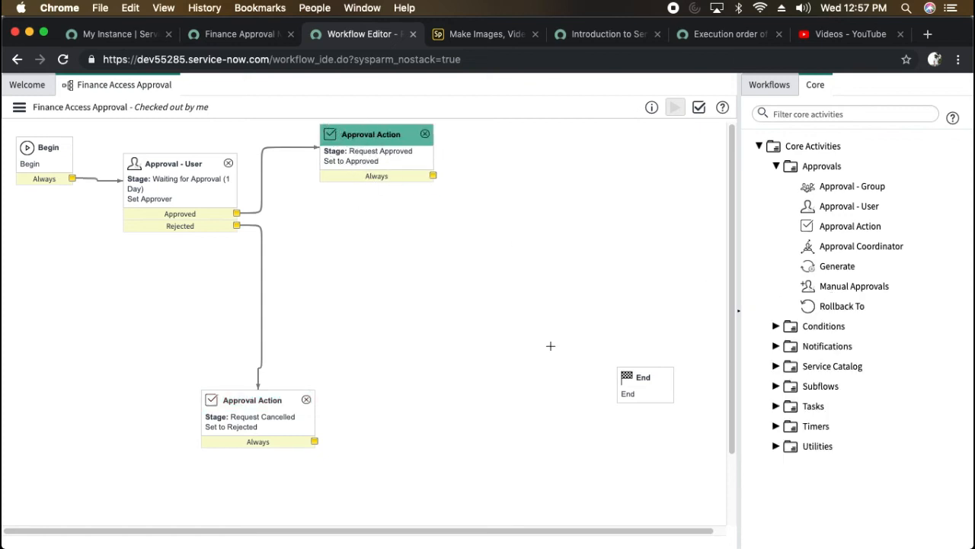
Add a Catalog Task activity to the workflow canvas and name it Send for fulfillment.
{"action": "left_click", "coordinate": [776, 406]}
{"action": "left_click_drag", "start_coordinate": [846, 449], "coordinate": [560, 231]}
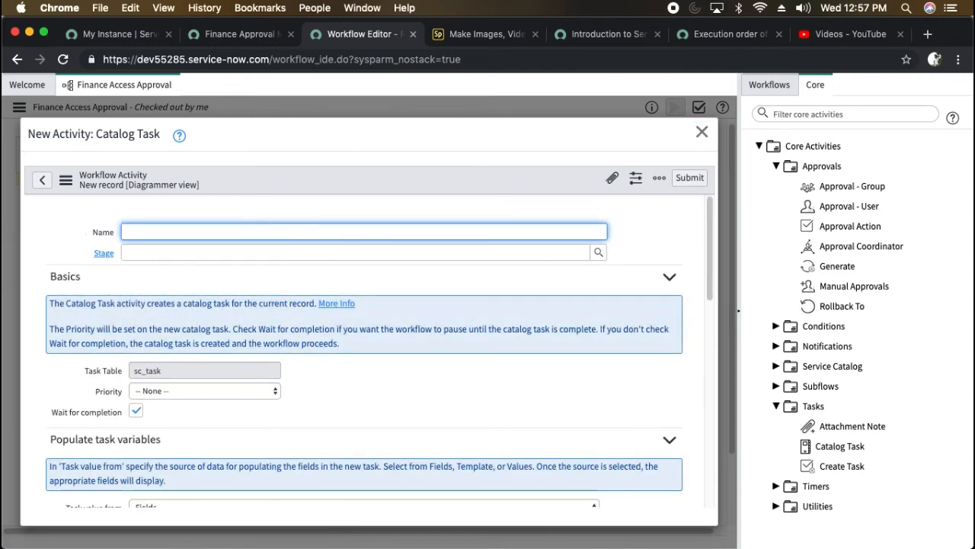
{"action": "type", "text": "AssiSend for fulfiment"}
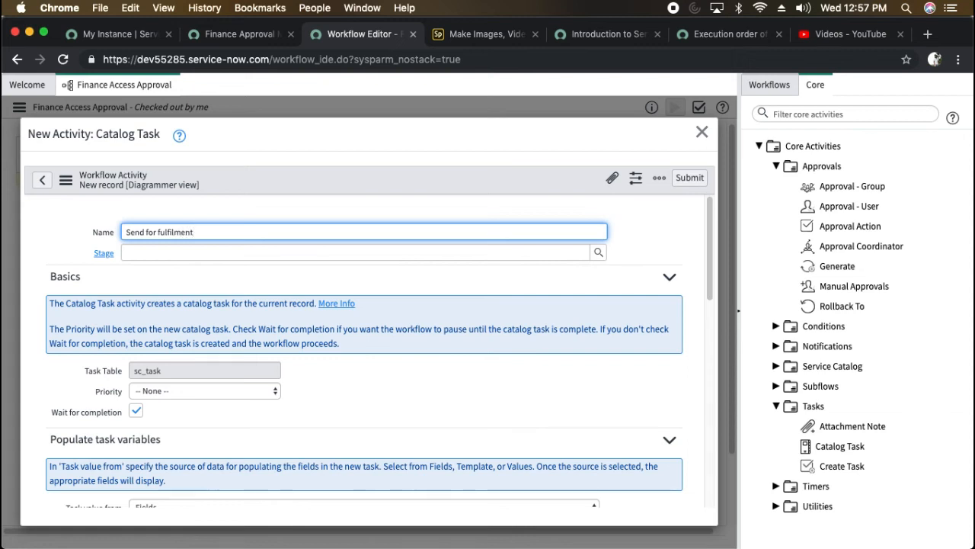
{"action": "key", "text": "Tab"}
{"action": "left_click", "coordinate": [175, 233]}
{"action": "type", "text": "lment"}
{"action": "left_click", "coordinate": [165, 266]}
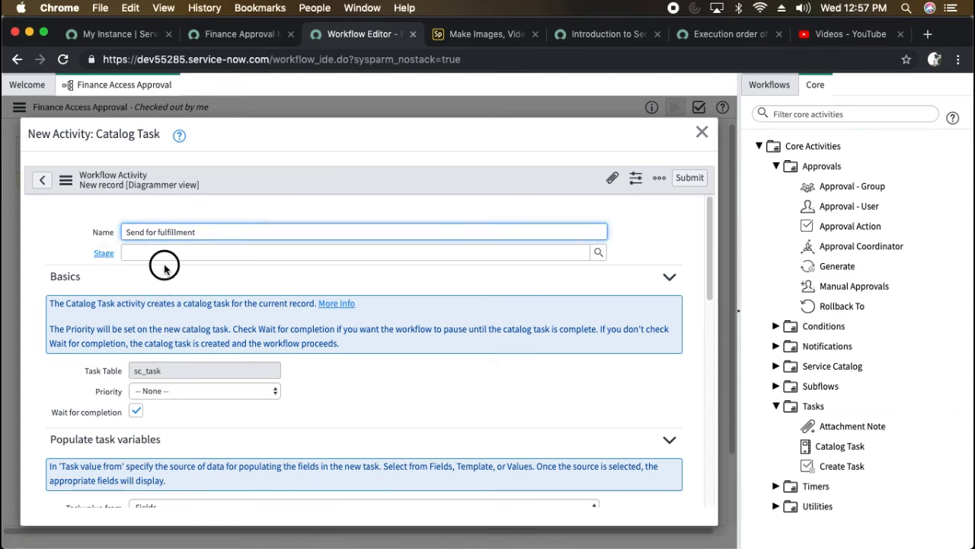
Set the new catalog task's stage to Fulfillment and its priority to 2 - High.
{"action": "left_click", "coordinate": [598, 253]}
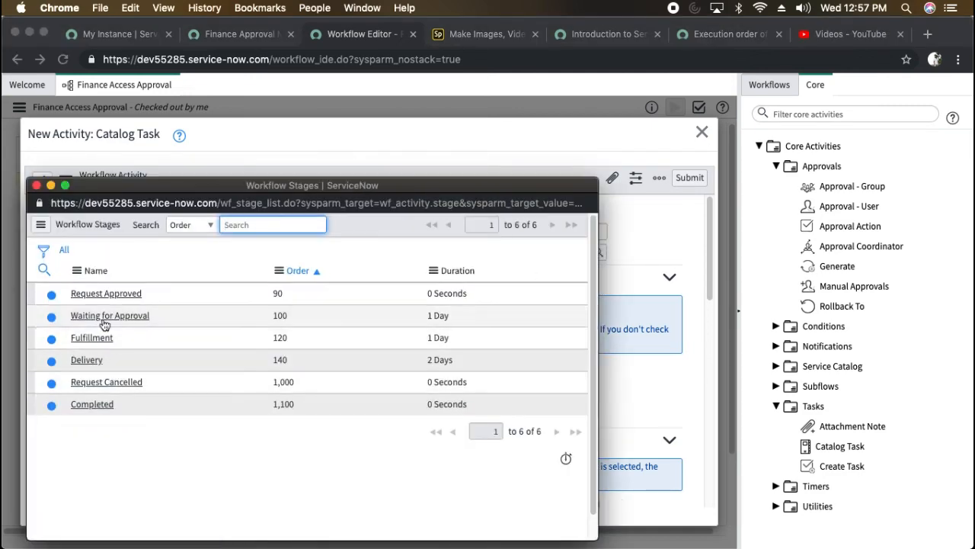
{"action": "left_click", "coordinate": [92, 338]}
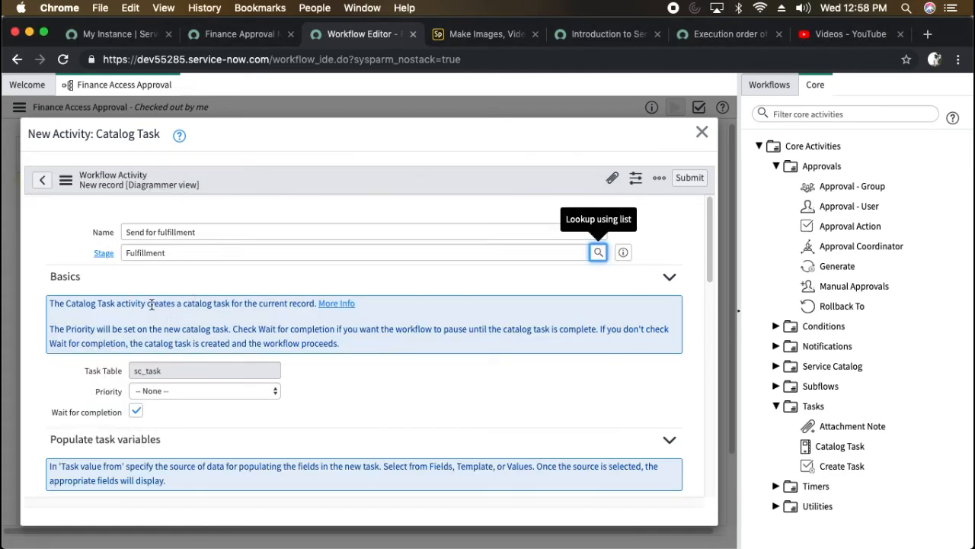
{"action": "scroll", "coordinate": [169, 327], "scroll_direction": "down", "scroll_amount": 3}
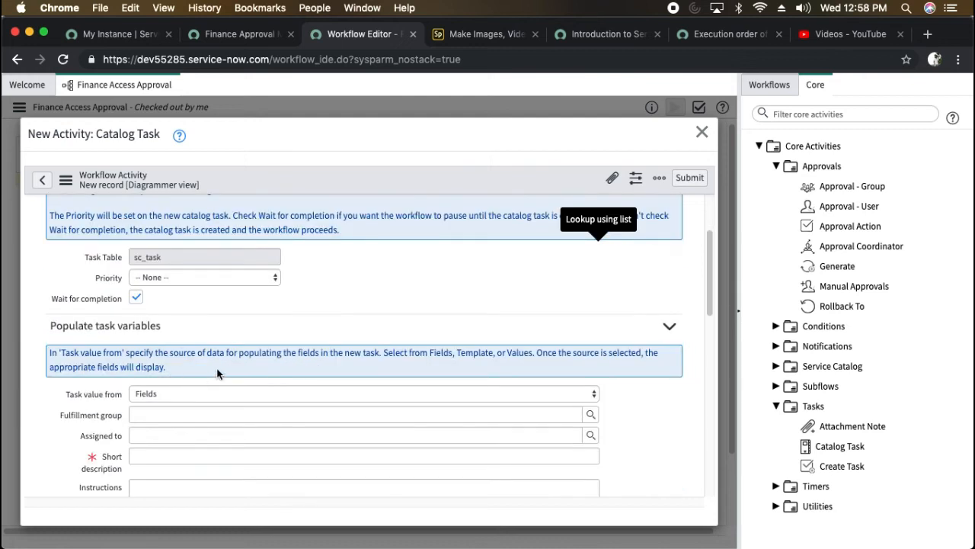
{"action": "left_click", "coordinate": [186, 278]}
{"action": "left_click", "coordinate": [182, 300]}
Assign Help Desk as the catalog task's fulfillment group.
{"action": "scroll", "coordinate": [389, 286], "scroll_direction": "down", "scroll_amount": 1}
{"action": "scroll", "coordinate": [388, 286], "scroll_direction": "down", "scroll_amount": 3}
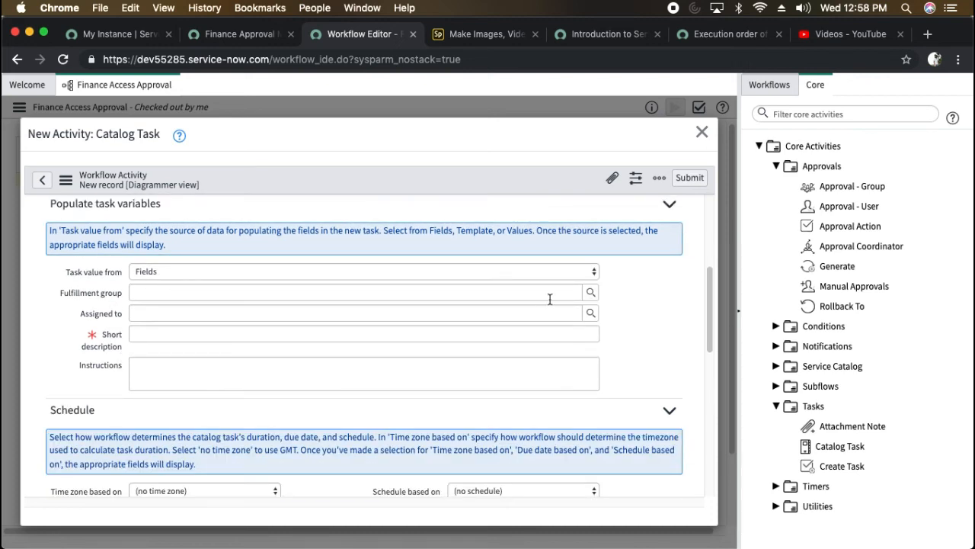
{"action": "left_click", "coordinate": [591, 292]}
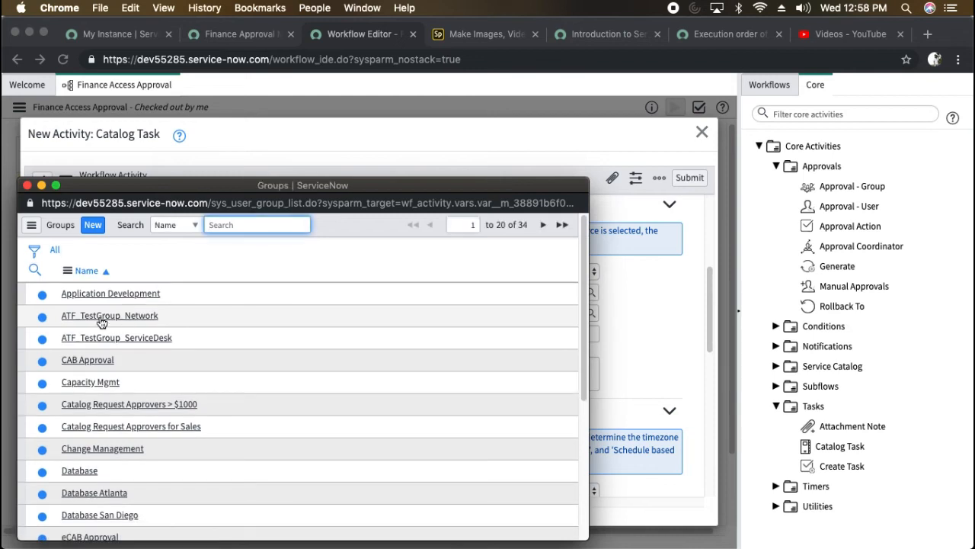
{"action": "scroll", "coordinate": [168, 390], "scroll_direction": "down", "scroll_amount": 3}
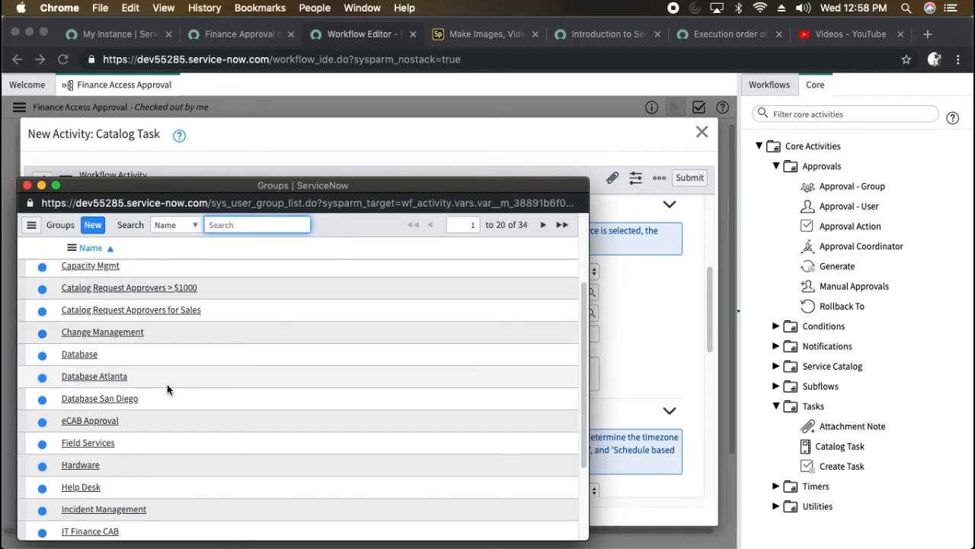
{"action": "left_click", "coordinate": [80, 487]}
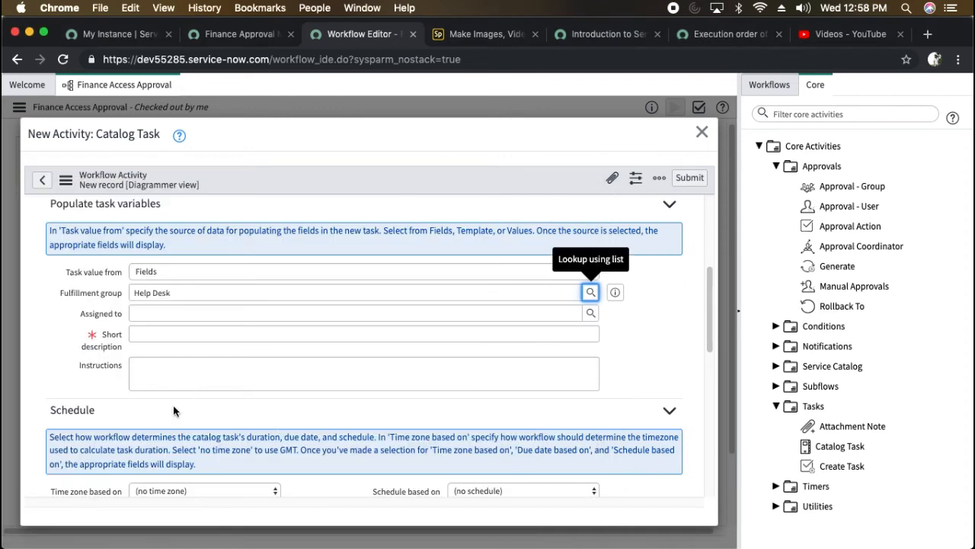
Enter the catalog task's short description as "Provide Access to user for Finance portal to the mentioned location.".
{"action": "left_click", "coordinate": [173, 337]}
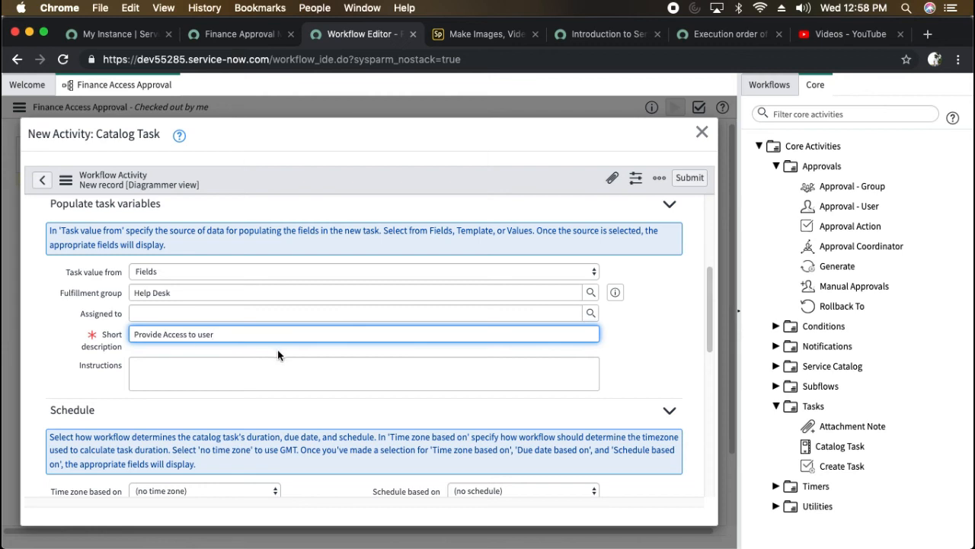
{"action": "type", "text": "for Finance"}
{"action": "type", "text": " portal"}
{"action": "type", "text": " to enter"}
{"action": "key", "text": "BackSpace"}
{"action": "key", "text": "BackSpace"}
{"action": "key", "text": "BackSpace"}
{"action": "key", "text": "BackSpace"}
{"action": "key", "text": "BackSpace"}
{"action": "type", "text": "the mentioned"}
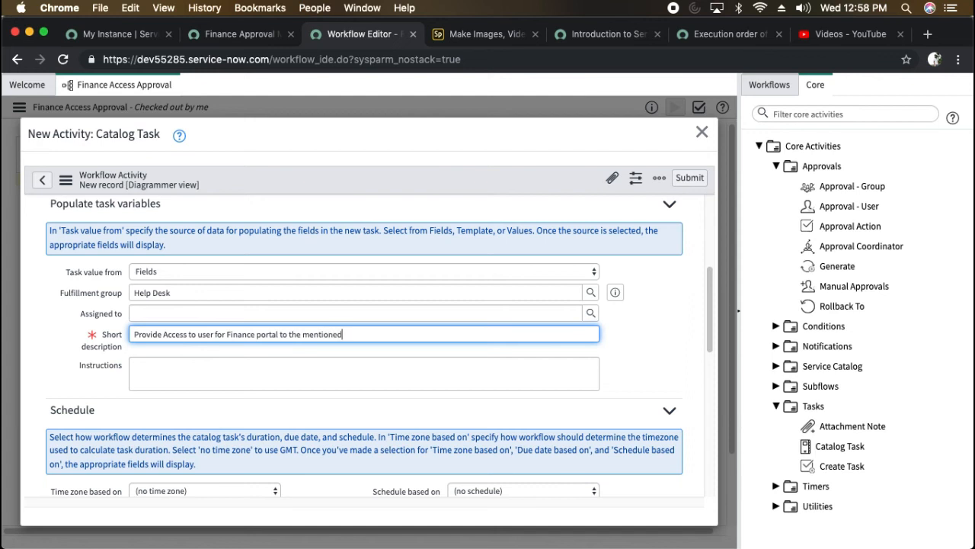
{"action": "type", "text": " location."}
Add the variables who_is_this_request_for and select_the_location_of_access to the catalog task form.
{"action": "scroll", "coordinate": [313, 282], "scroll_direction": "down", "scroll_amount": 10}
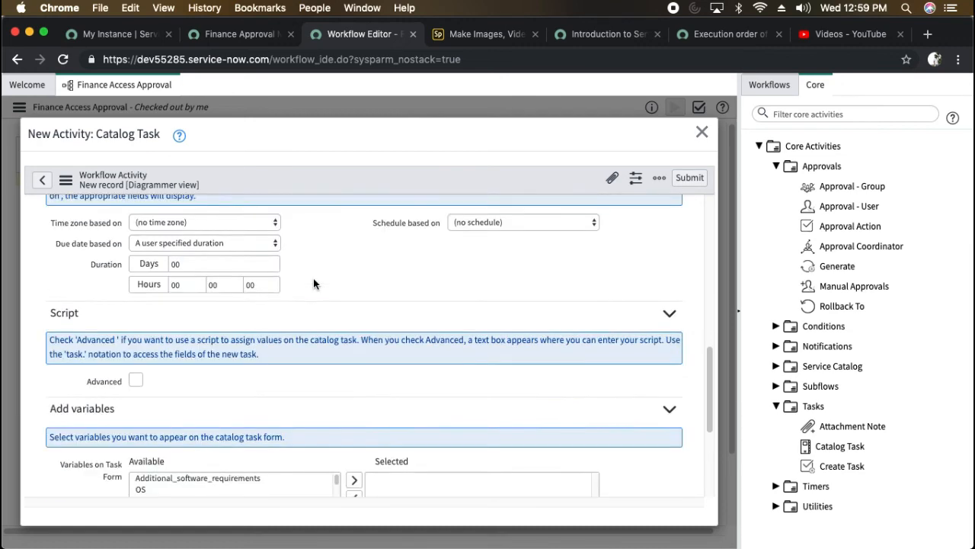
{"action": "scroll", "coordinate": [314, 281], "scroll_direction": "up", "scroll_amount": 15}
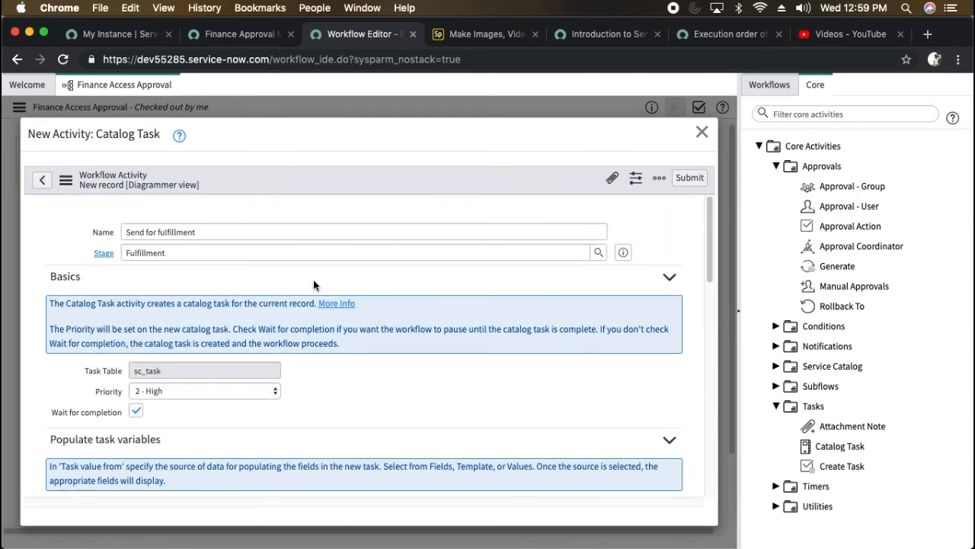
{"action": "scroll", "coordinate": [313, 283], "scroll_direction": "down", "scroll_amount": 15}
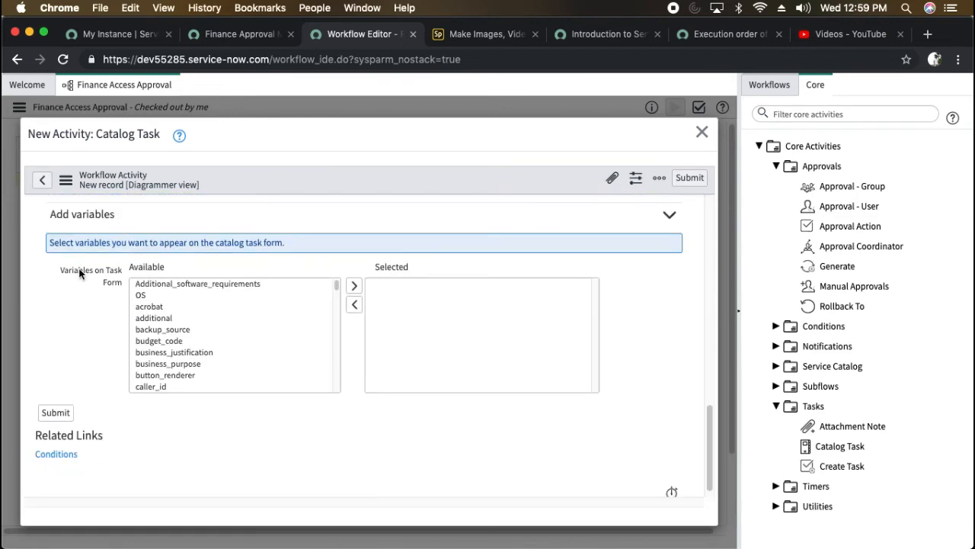
{"action": "scroll", "coordinate": [196, 317], "scroll_direction": "down", "scroll_amount": 15}
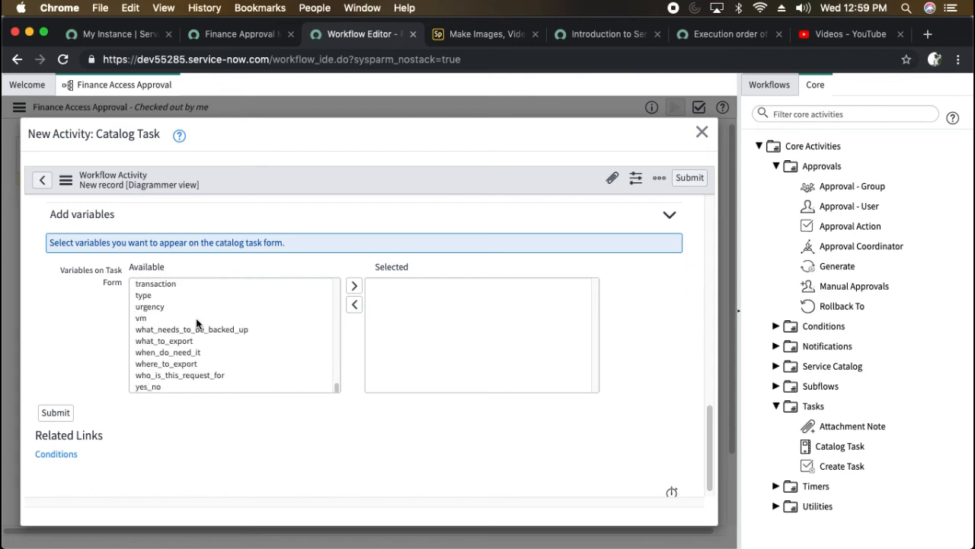
{"action": "left_click", "coordinate": [206, 378]}
{"action": "double_click", "coordinate": [205, 376]}
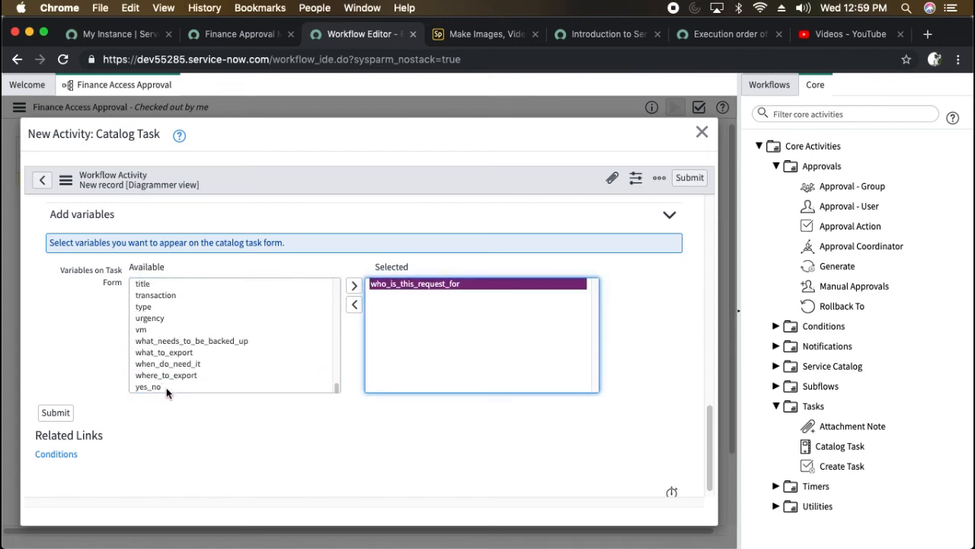
{"action": "scroll", "coordinate": [212, 341], "scroll_direction": "up", "scroll_amount": 10}
{"action": "double_click", "coordinate": [212, 342]}
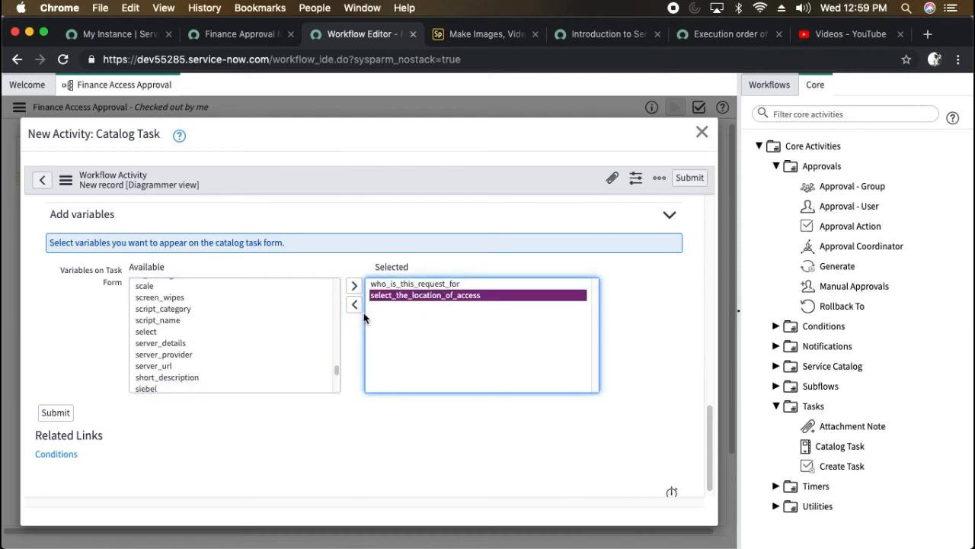
Add the justification variable to the catalog task form's selected variables.
{"action": "scroll", "coordinate": [216, 358], "scroll_direction": "down", "scroll_amount": 2}
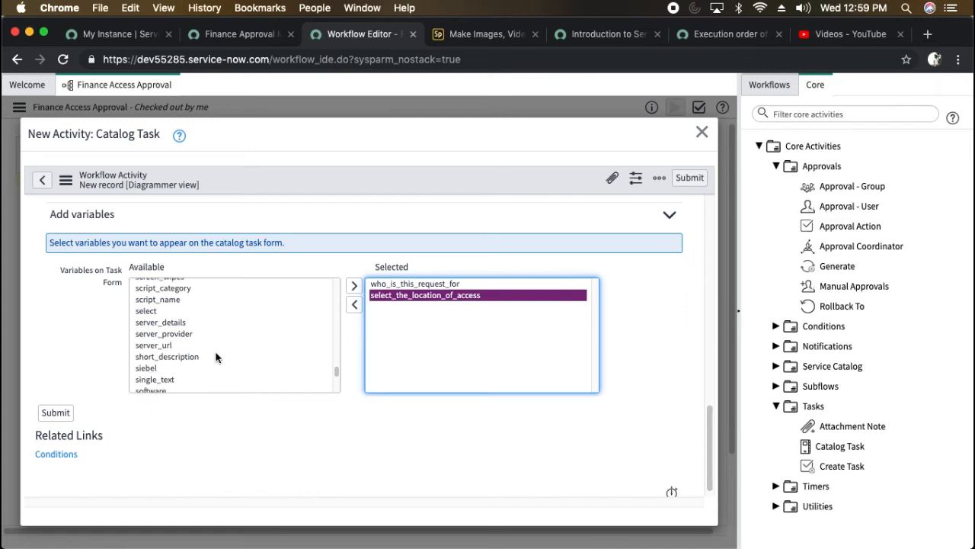
{"action": "left_click", "coordinate": [196, 338]}
{"action": "key", "text": "c"}
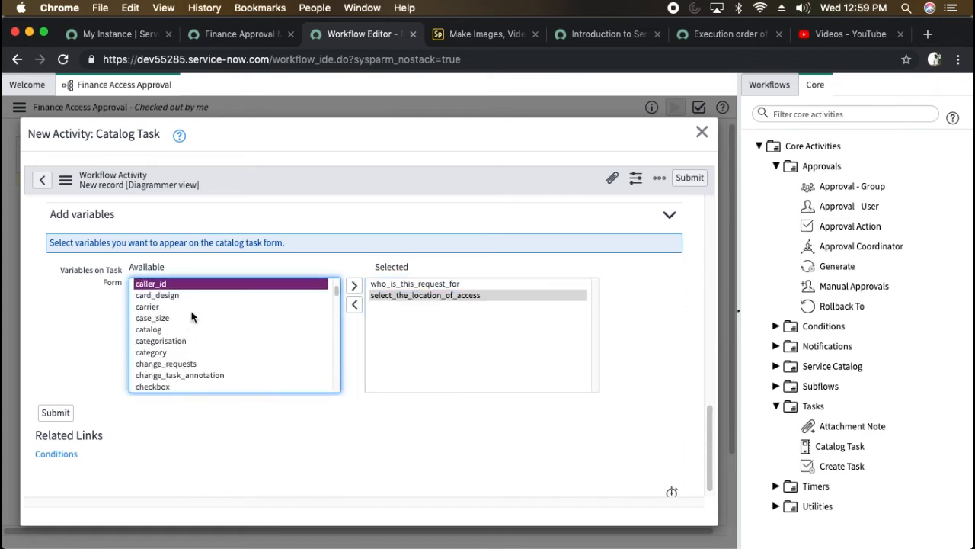
{"action": "scroll", "coordinate": [203, 336], "scroll_direction": "down", "scroll_amount": 1}
{"action": "left_click", "coordinate": [204, 338]}
{"action": "key", "text": "j"}
{"action": "scroll", "coordinate": [217, 348], "scroll_direction": "down", "scroll_amount": 1}
{"action": "left_click", "coordinate": [355, 285]}
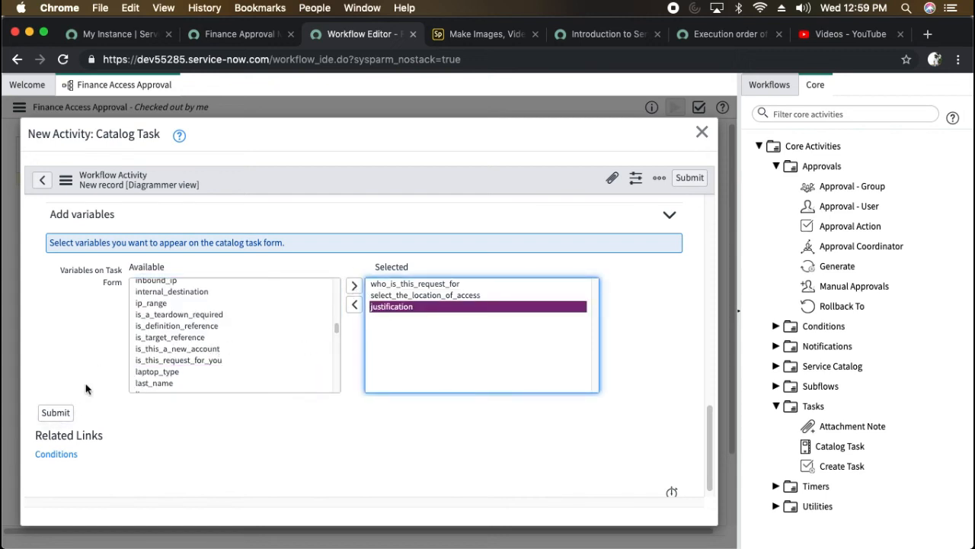
Review the catalog task's settings and submit the new activity.
{"action": "scroll", "coordinate": [164, 379], "scroll_direction": "up", "scroll_amount": 5}
{"action": "scroll", "coordinate": [218, 376], "scroll_direction": "down", "scroll_amount": 10}
{"action": "left_click", "coordinate": [91, 358]}
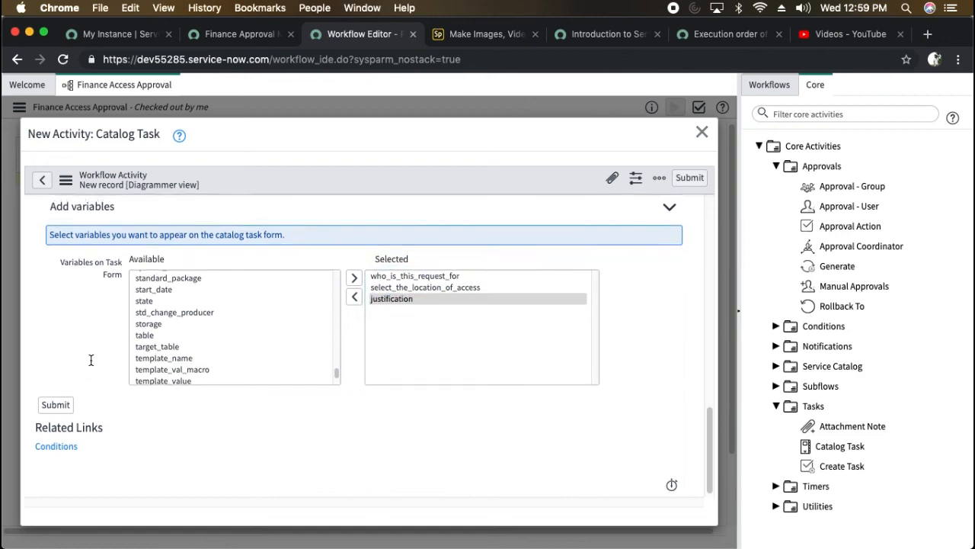
{"action": "scroll", "coordinate": [92, 364], "scroll_direction": "up", "scroll_amount": 15}
{"action": "scroll", "coordinate": [495, 380], "scroll_direction": "down", "scroll_amount": 15}
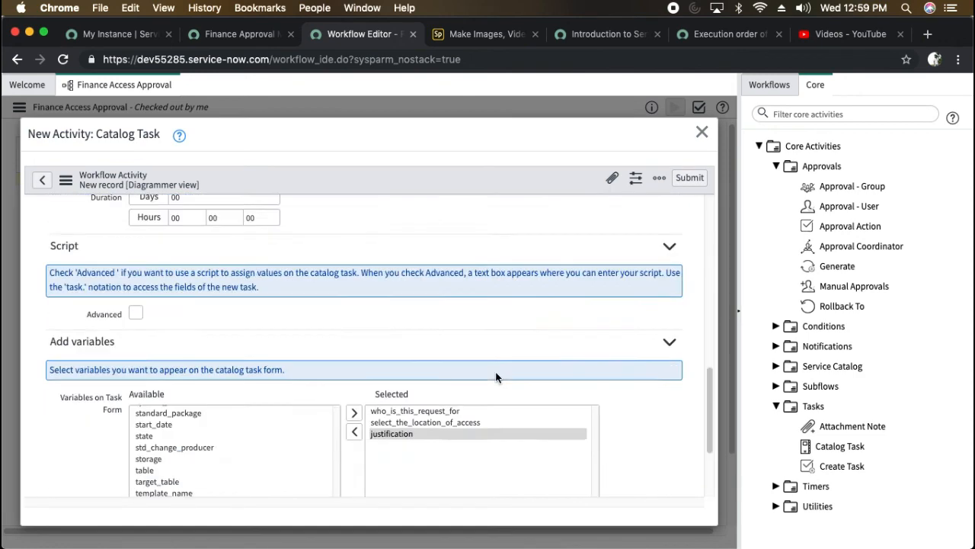
{"action": "left_click", "coordinate": [56, 401]}
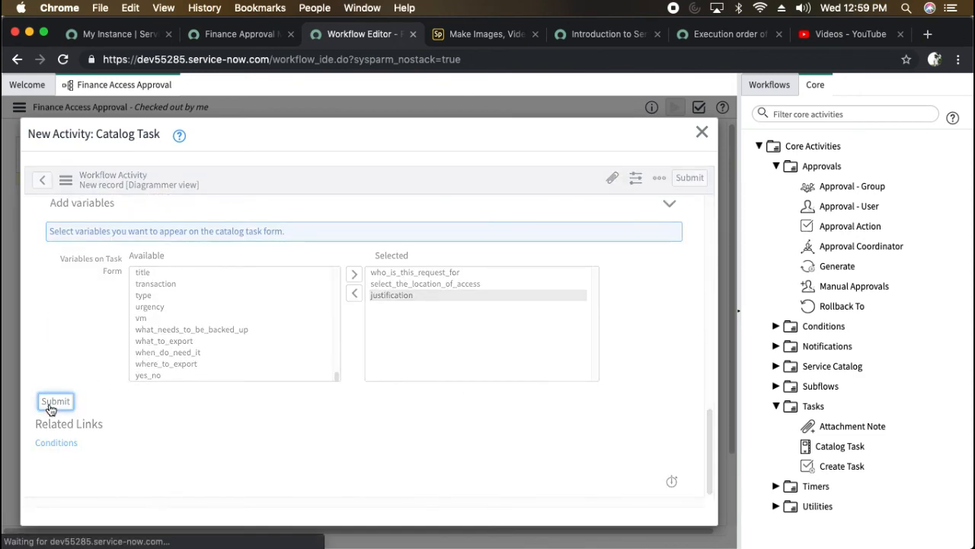
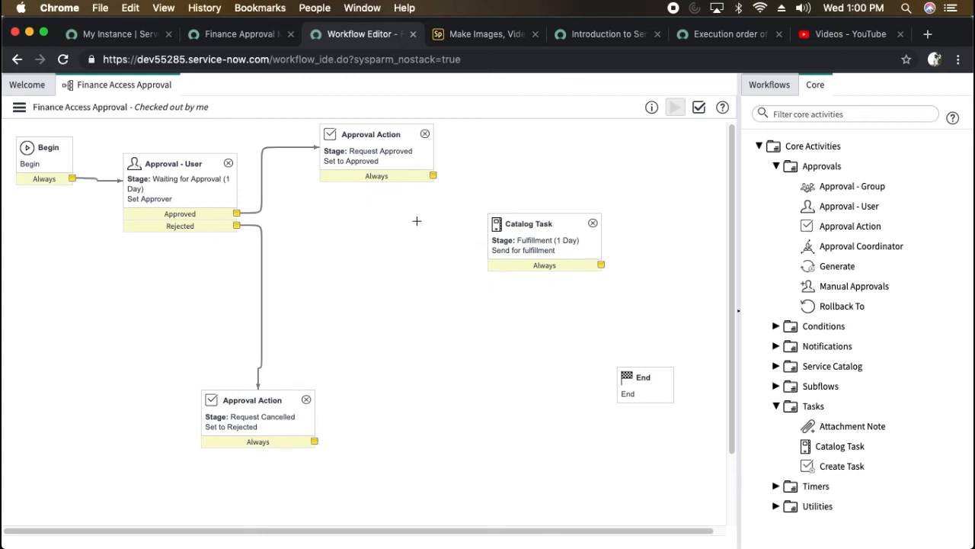
Connect Set to Approved to the Send for fulfillment catalog task, and connect that task to End.
{"action": "left_click_drag", "start_coordinate": [433, 175], "coordinate": [511, 237]}
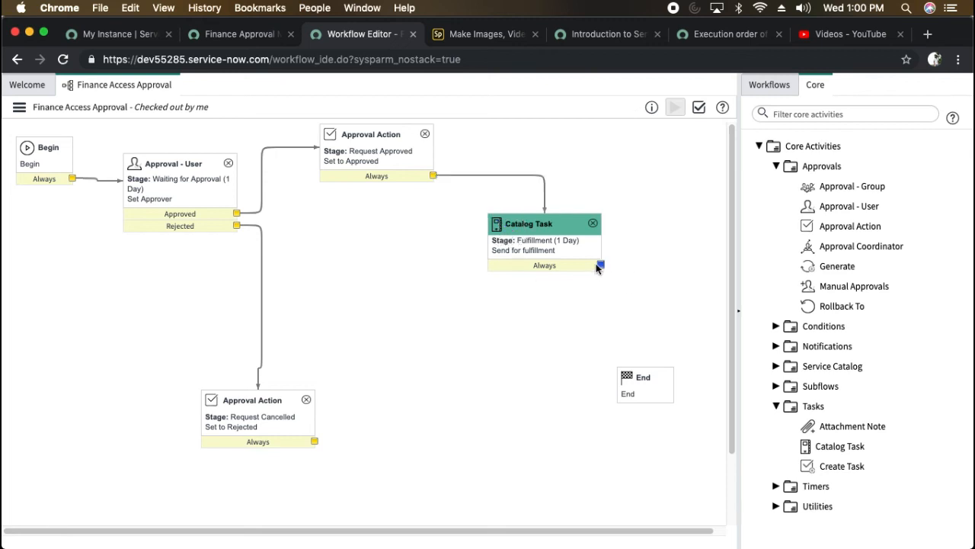
{"action": "left_click_drag", "start_coordinate": [601, 264], "coordinate": [642, 390]}
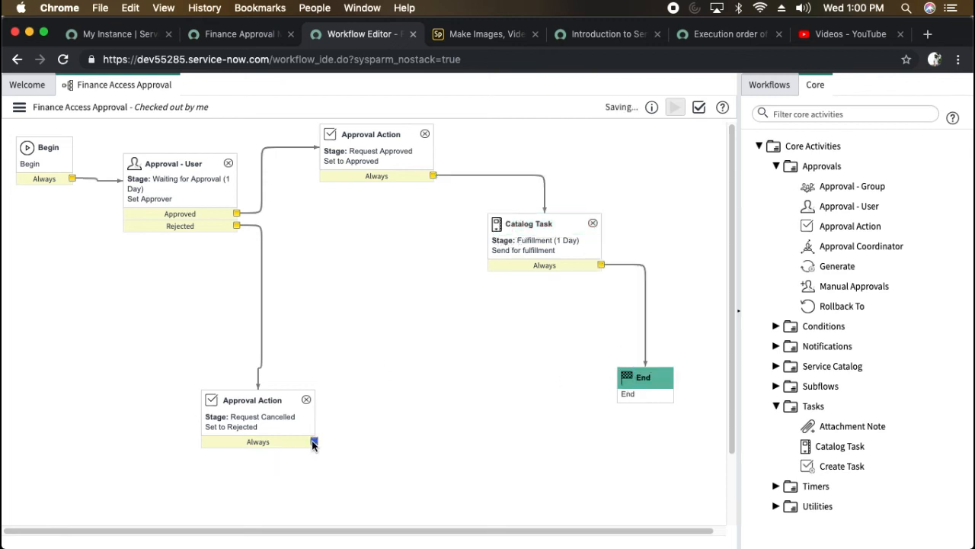
{"action": "left_click_drag", "start_coordinate": [314, 441], "coordinate": [638, 392]}
{"action": "scroll", "coordinate": [591, 365], "scroll_direction": "down", "scroll_amount": 2}
{"action": "scroll", "coordinate": [590, 365], "scroll_direction": "up", "scroll_amount": 2}
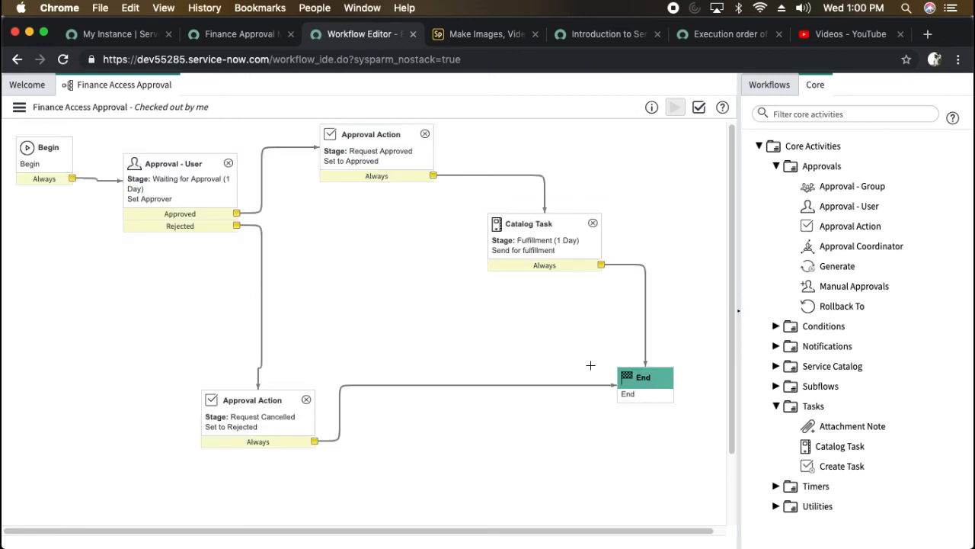
{"action": "left_click", "coordinate": [489, 384]}
{"action": "key", "text": "Delete"}
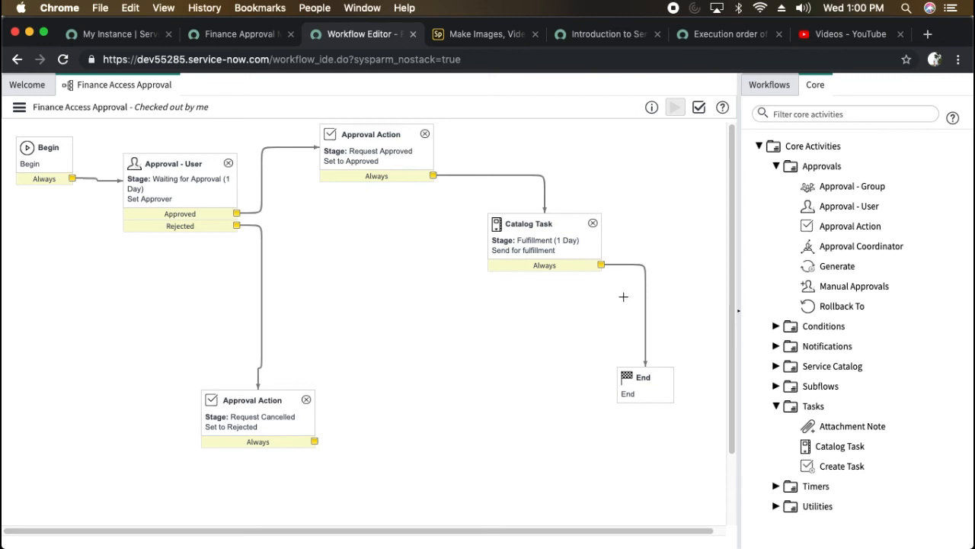
Add a Set Values activity below the catalog task, named Set as cancelled, with the stage Request Cancelled.
{"action": "left_click", "coordinate": [645, 303]}
{"action": "left_click", "coordinate": [776, 506]}
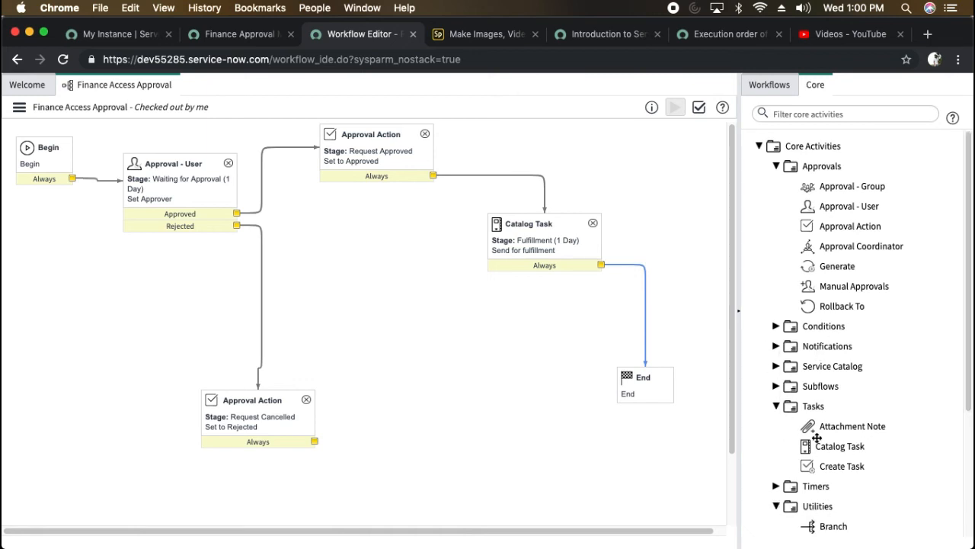
{"action": "scroll", "coordinate": [817, 436], "scroll_direction": "down", "scroll_amount": 5}
{"action": "left_click_drag", "start_coordinate": [842, 486], "coordinate": [570, 436]}
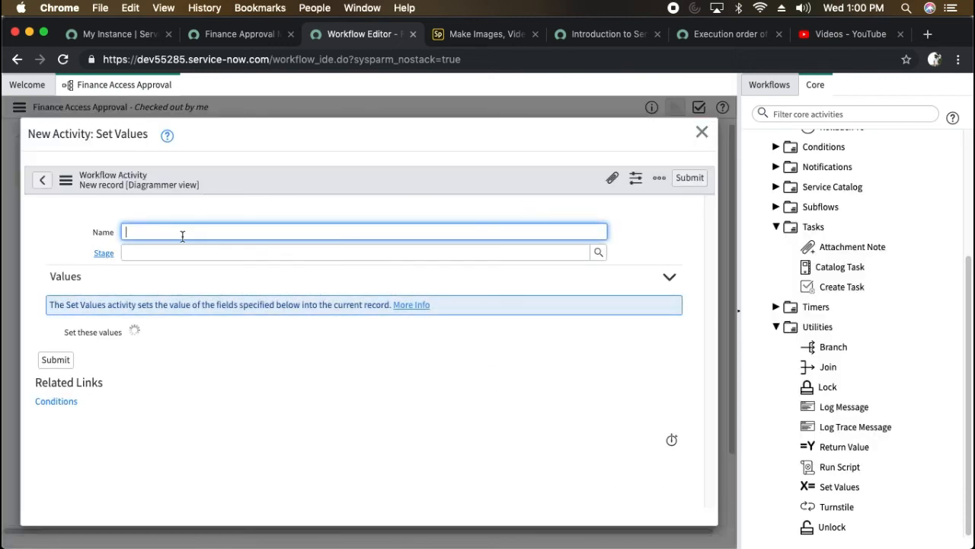
{"action": "type", "text": "Set as cancelled"}
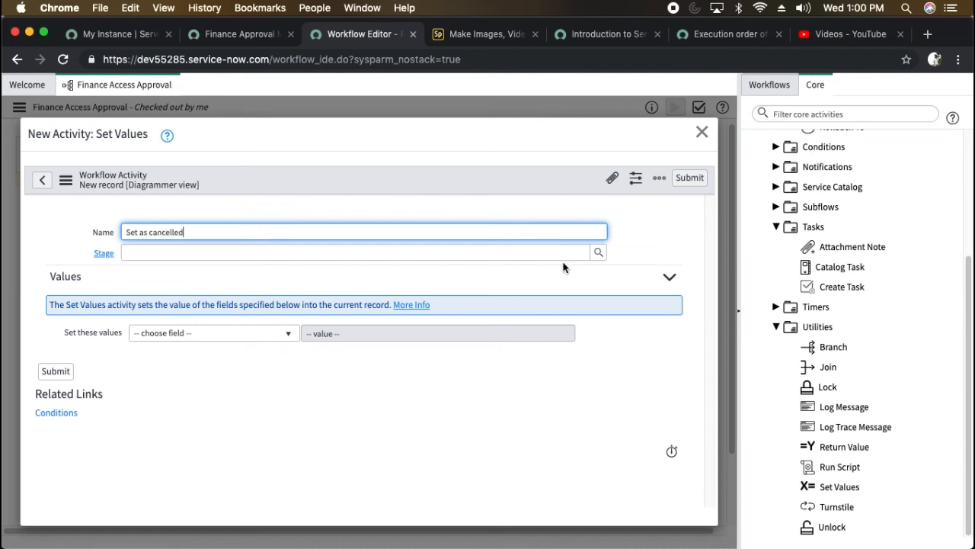
{"action": "left_click", "coordinate": [596, 258]}
{"action": "left_click", "coordinate": [96, 384]}
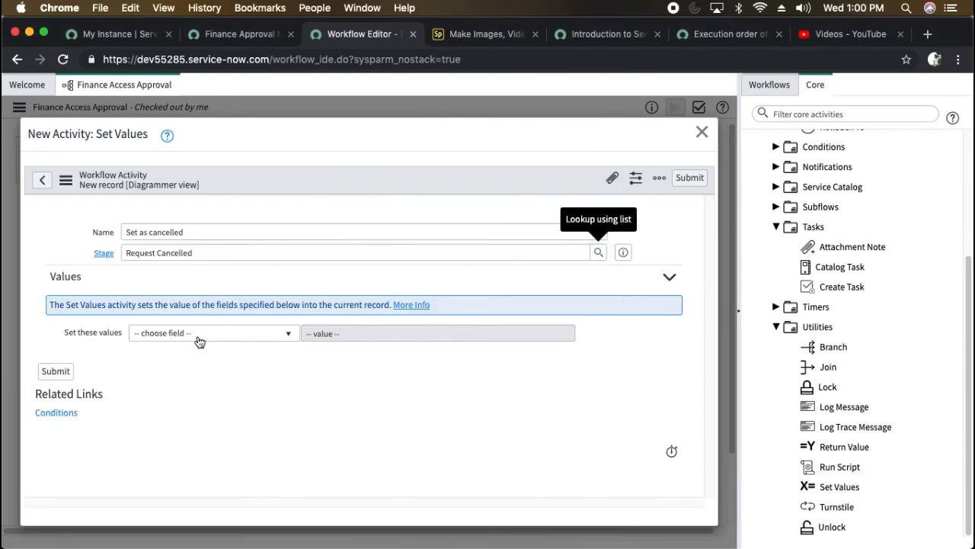
Make the Set as cancelled activity set State to Closed Skipped, and submit the activity.
{"action": "left_click", "coordinate": [197, 335]}
{"action": "type", "text": "app"}
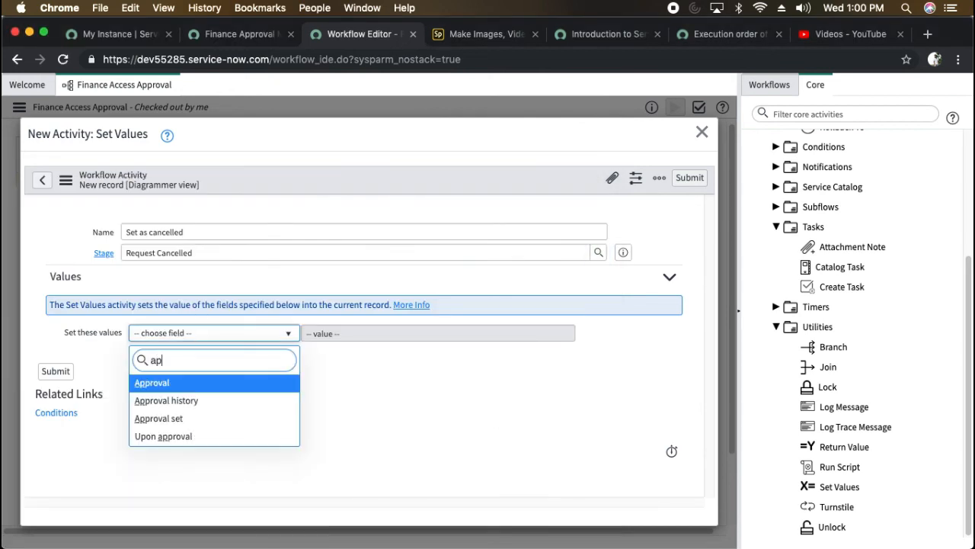
{"action": "key", "text": "BackSpace"}
{"action": "key", "text": "BackSpace"}
{"action": "key", "text": "BackSpace"}
{"action": "type", "text": "stat"}
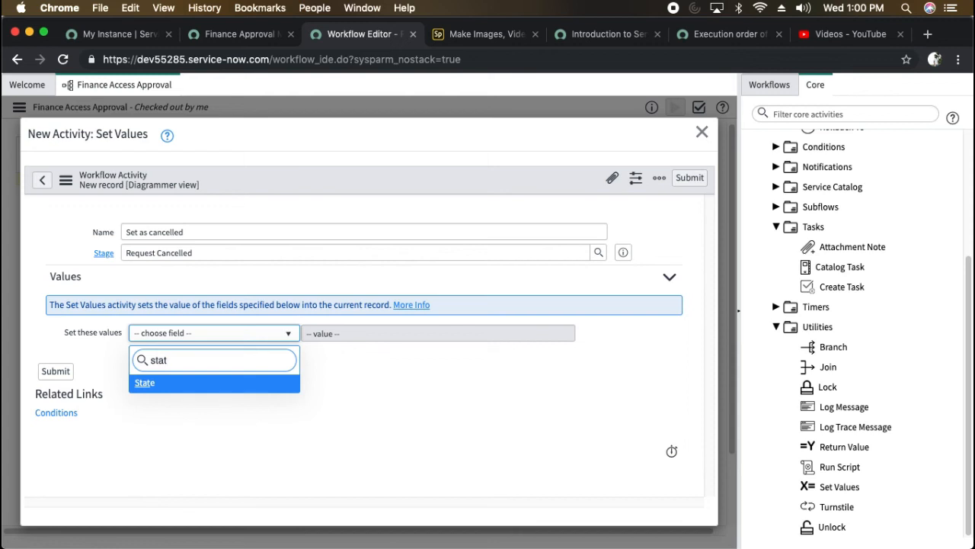
{"action": "key", "text": "Return"}
{"action": "left_click", "coordinate": [339, 335]}
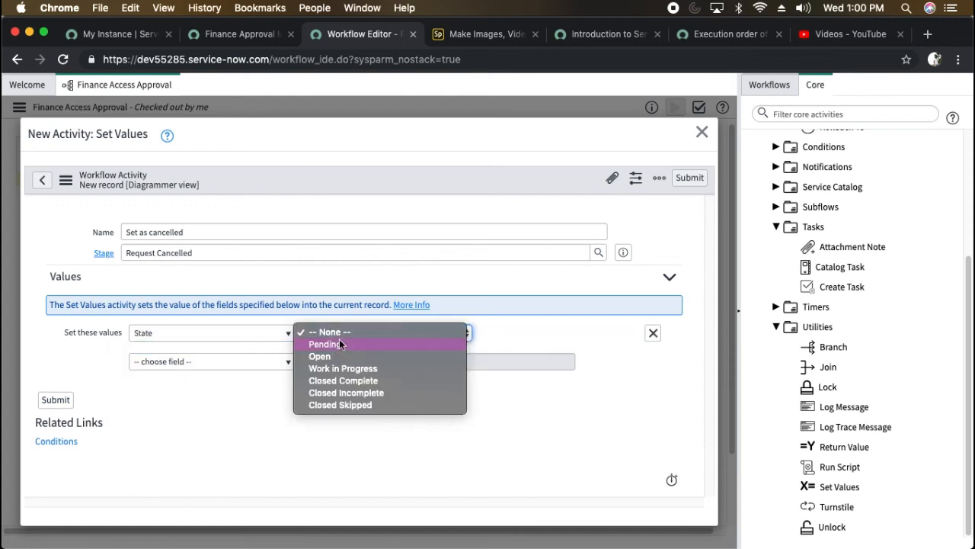
{"action": "left_click", "coordinate": [375, 406]}
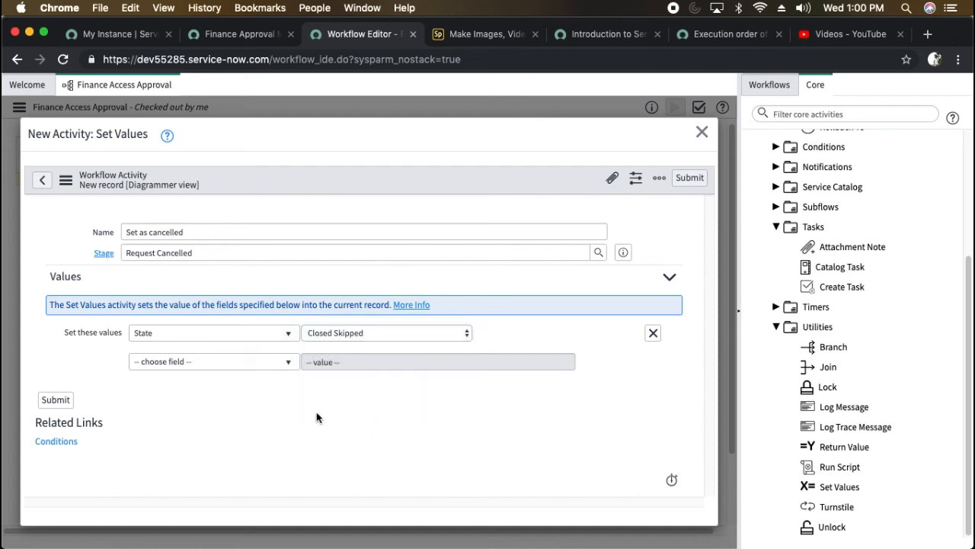
{"action": "left_click", "coordinate": [64, 402]}
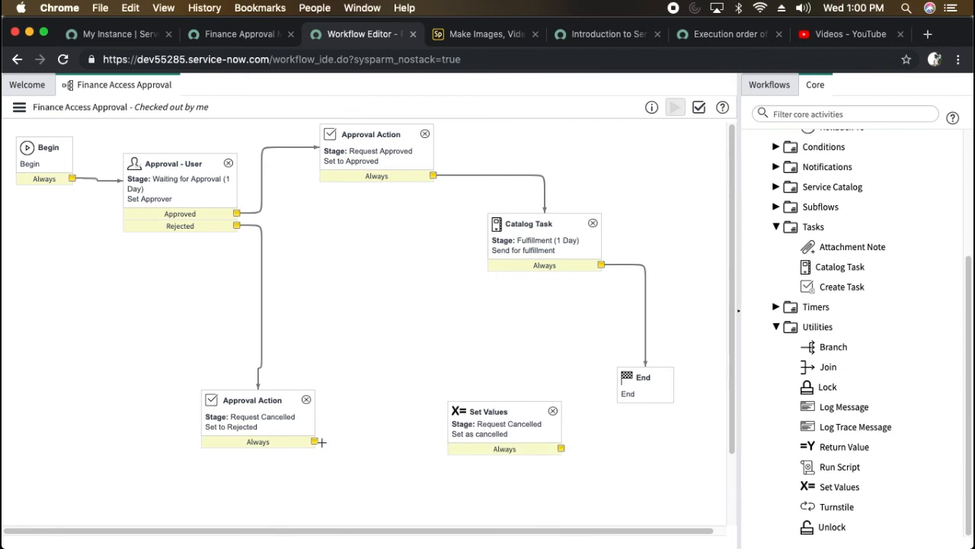
Connect Set to Rejected to the Set as cancelled activity, and connect that activity to End.
{"action": "mouse_move", "coordinate": [315, 445]}
{"action": "left_mouse_down"}
{"action": "mouse_move", "coordinate": [464, 427]}
{"action": "mouse_move", "coordinate": [459, 414]}
{"action": "mouse_move", "coordinate": [400, 455]}
{"action": "left_mouse_up"}
{"action": "left_click_drag", "start_coordinate": [479, 491], "coordinate": [627, 389]}
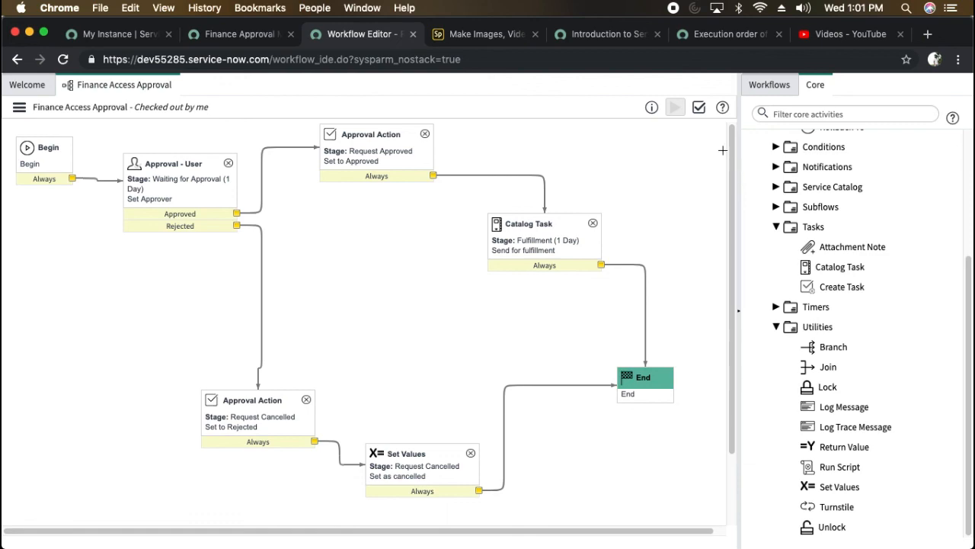
Validate the Finance Access Approval workflow and publish it.
{"action": "left_click", "coordinate": [701, 109]}
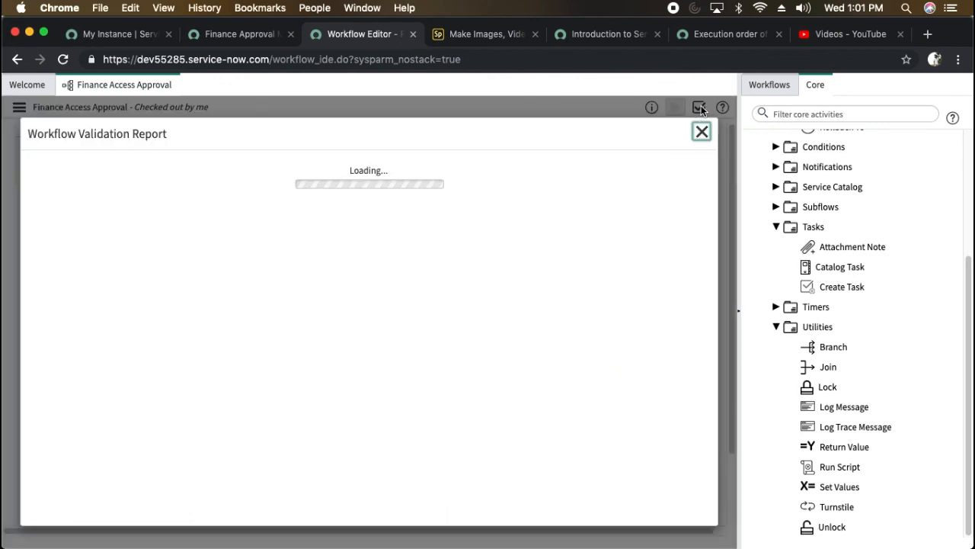
{"action": "scroll", "coordinate": [266, 305], "scroll_direction": "down", "scroll_amount": 5}
{"action": "scroll", "coordinate": [343, 259], "scroll_direction": "up", "scroll_amount": 5}
{"action": "left_click", "coordinate": [702, 132]}
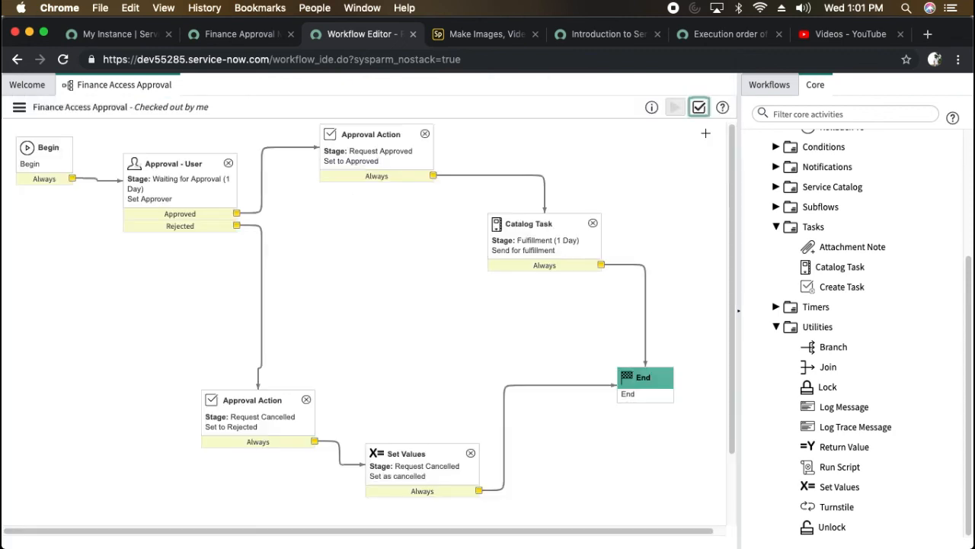
{"action": "left_click", "coordinate": [18, 108]}
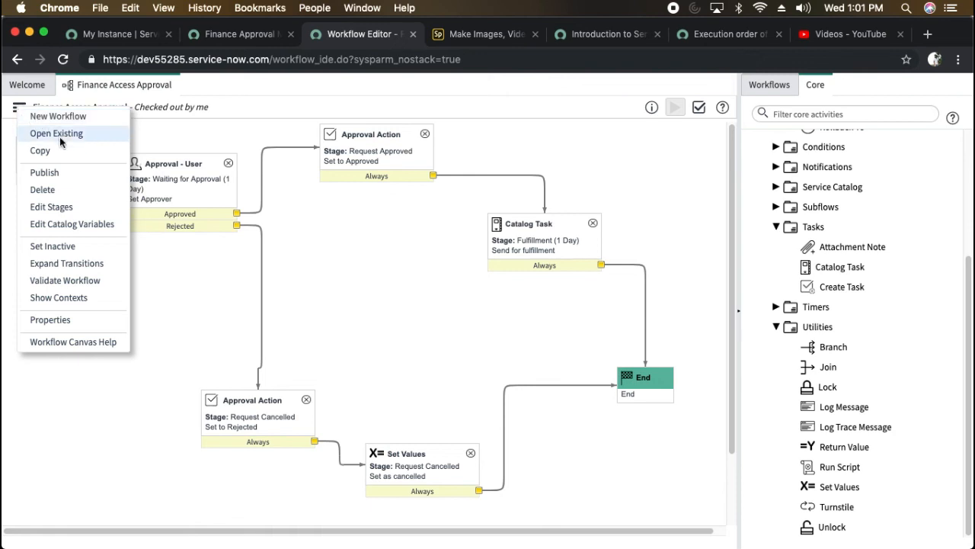
{"action": "left_click", "coordinate": [57, 174]}
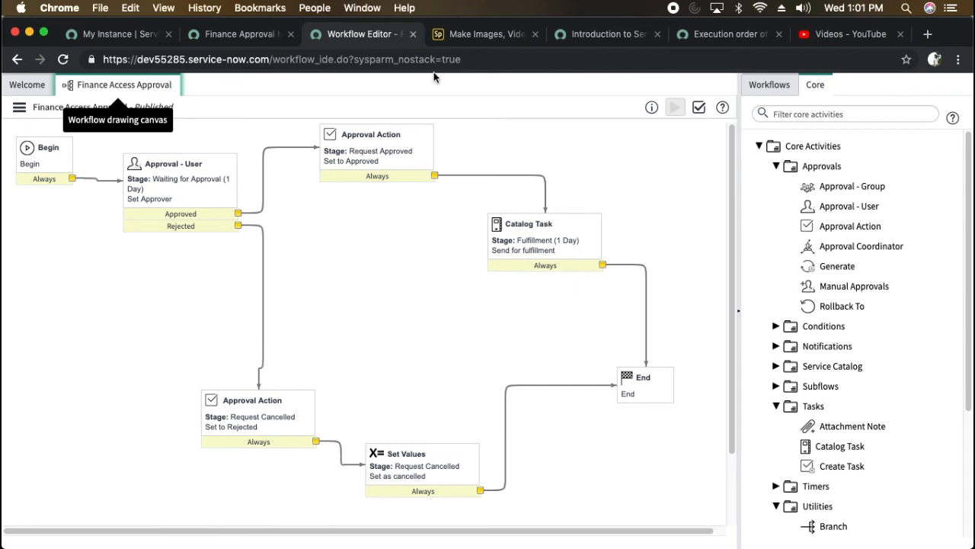
Switch to the browser tab with the Finance Approval Matrix table and show it in full screen.
{"action": "left_click", "coordinate": [163, 8]}
{"action": "left_click", "coordinate": [282, 71]}
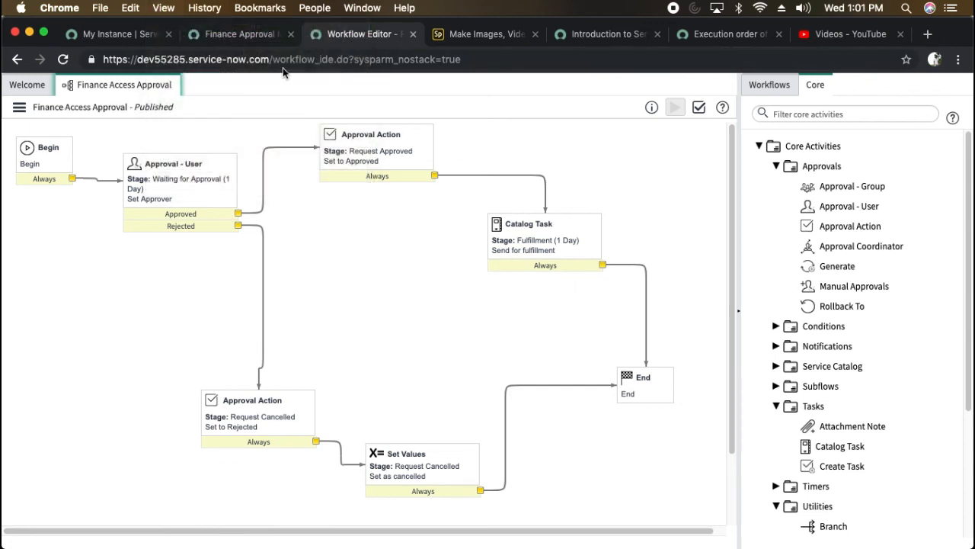
{"action": "left_click", "coordinate": [221, 34]}
{"action": "left_click", "coordinate": [163, 8]}
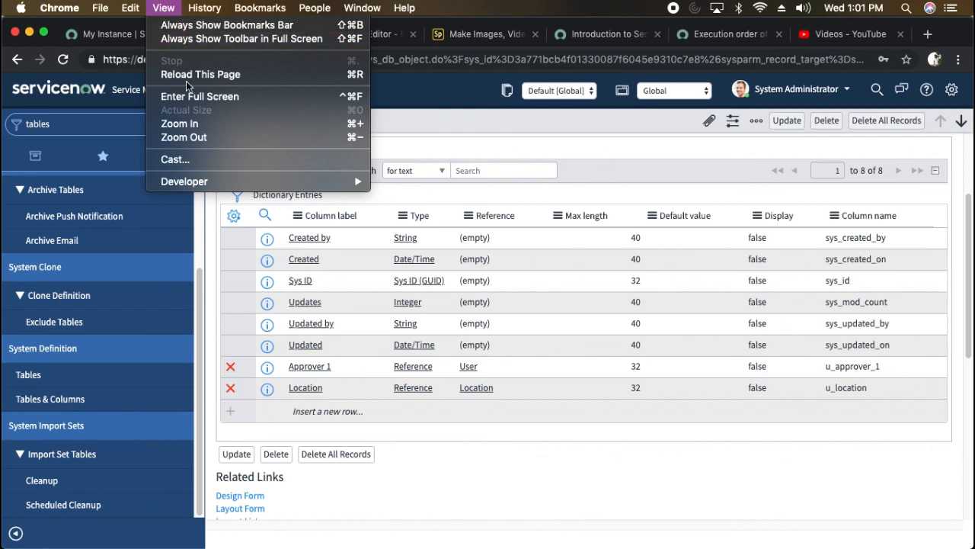
{"action": "left_click", "coordinate": [236, 99]}
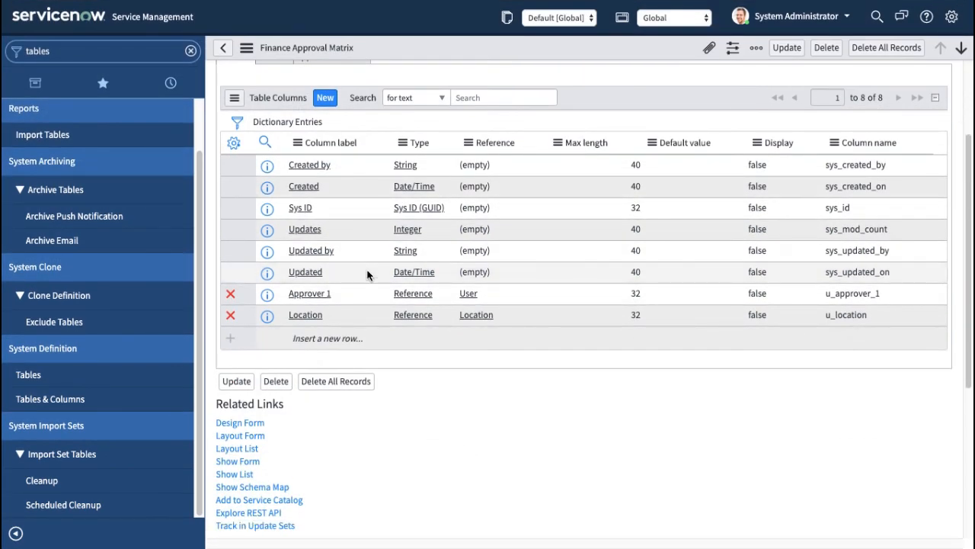
{"action": "scroll", "coordinate": [351, 220], "scroll_direction": "down", "scroll_amount": 1}
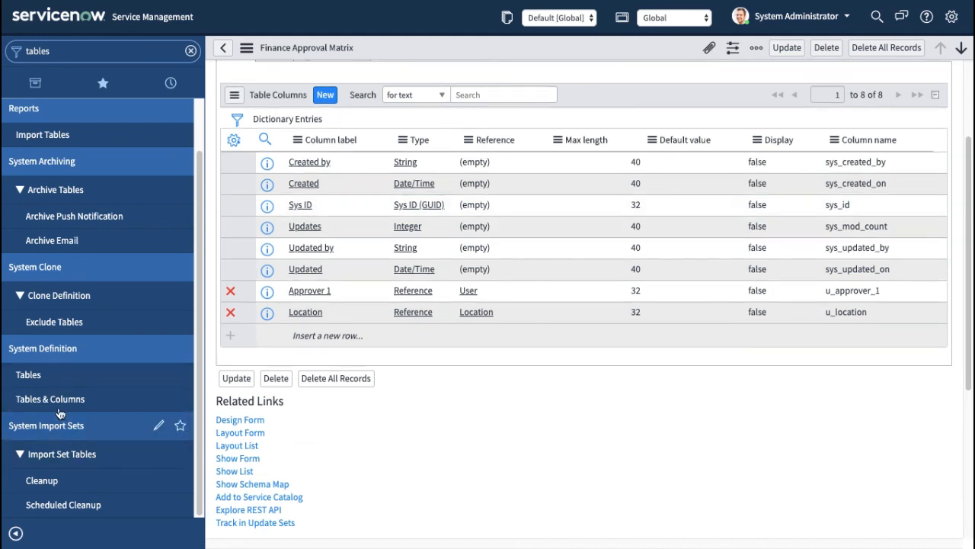
Filter the navigator for "service cata" and open the Finance Portal Access Request record from the maintained catalog items.
{"action": "left_click", "coordinate": [108, 51]}
{"action": "type", "text": "service cata"}
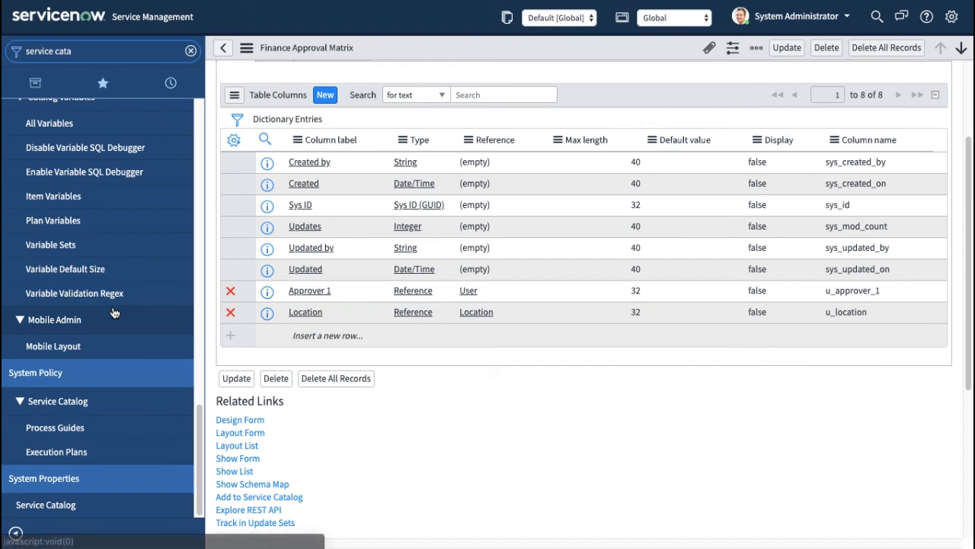
{"action": "scroll", "coordinate": [112, 327], "scroll_direction": "up", "scroll_amount": 5}
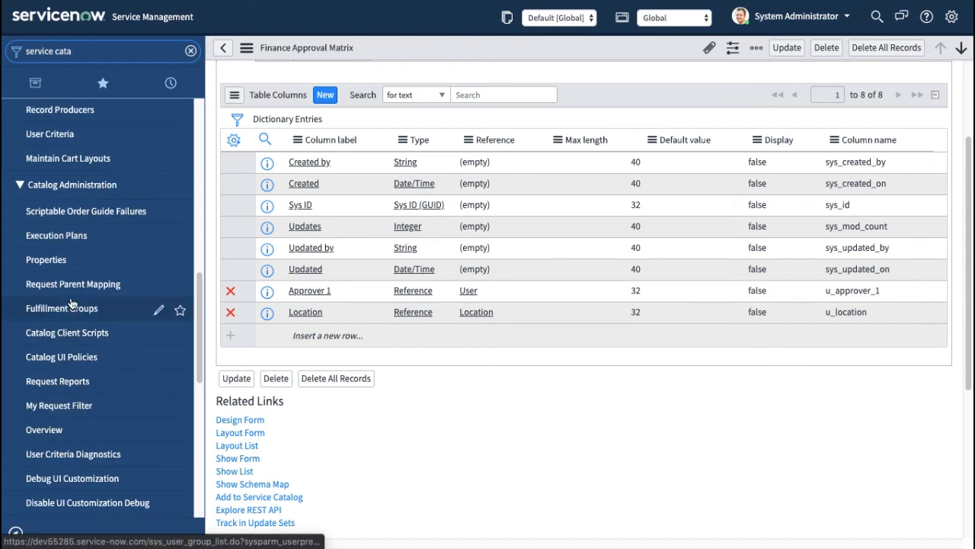
{"action": "scroll", "coordinate": [67, 297], "scroll_direction": "up", "scroll_amount": 6}
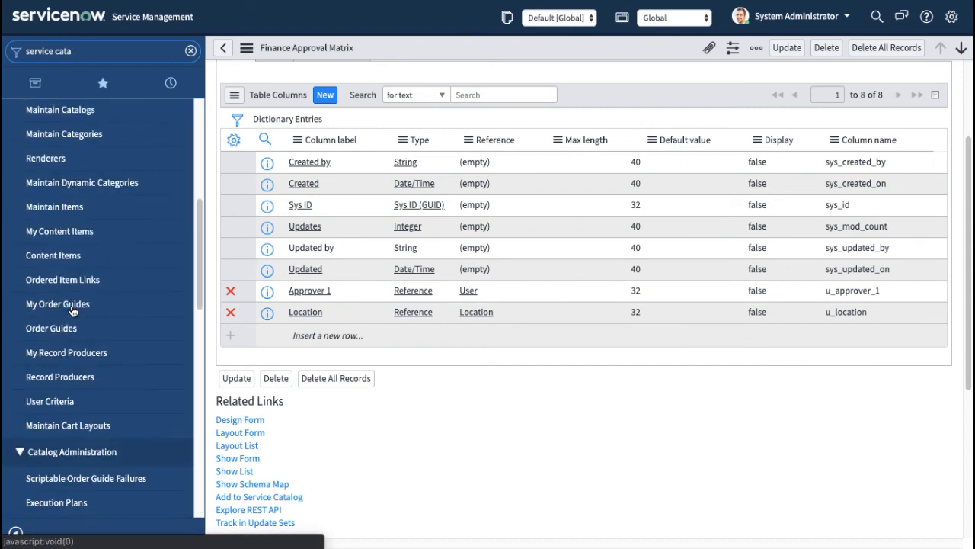
{"action": "left_click", "coordinate": [55, 257]}
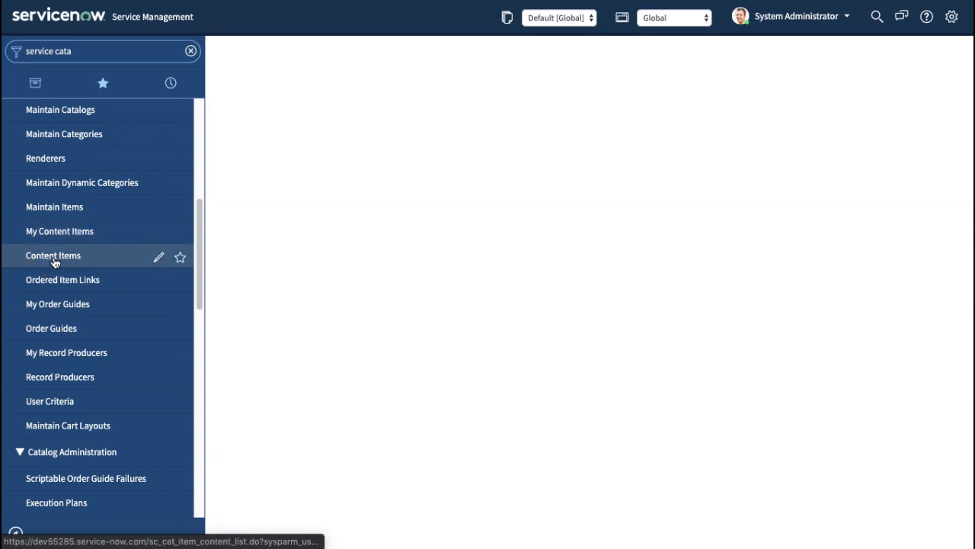
{"action": "left_click", "coordinate": [77, 202]}
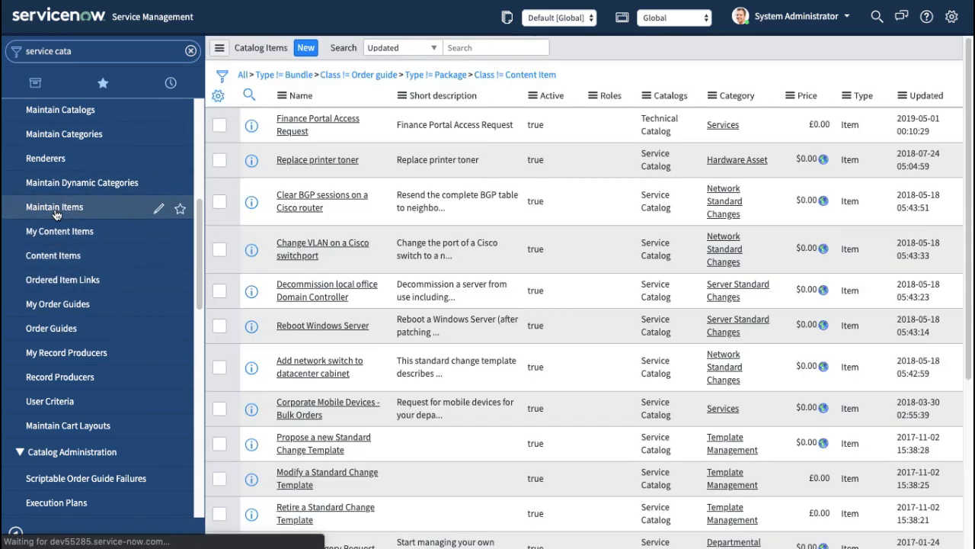
{"action": "left_click", "coordinate": [326, 128]}
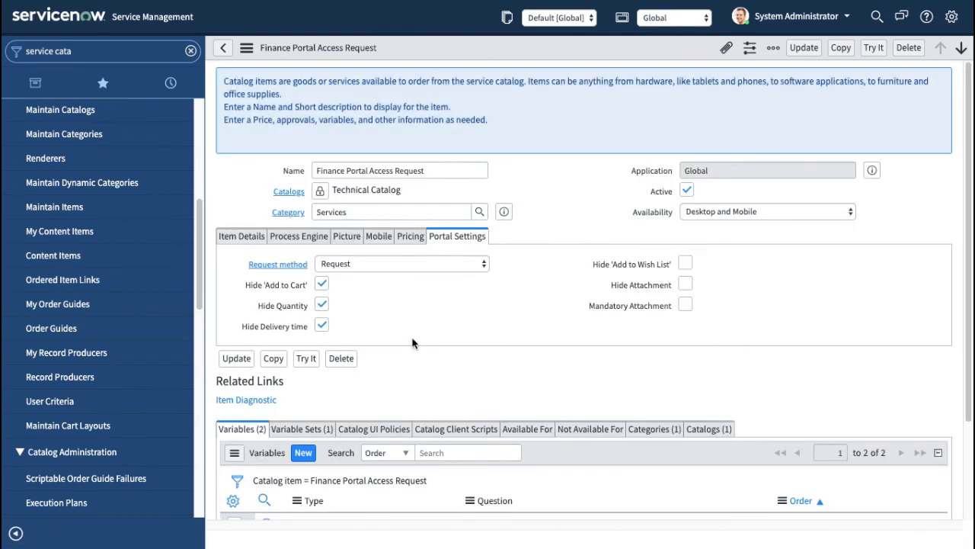
Assign the Finance Access Approval workflow as the catalog item's process engine and save the record.
{"action": "left_click", "coordinate": [308, 238]}
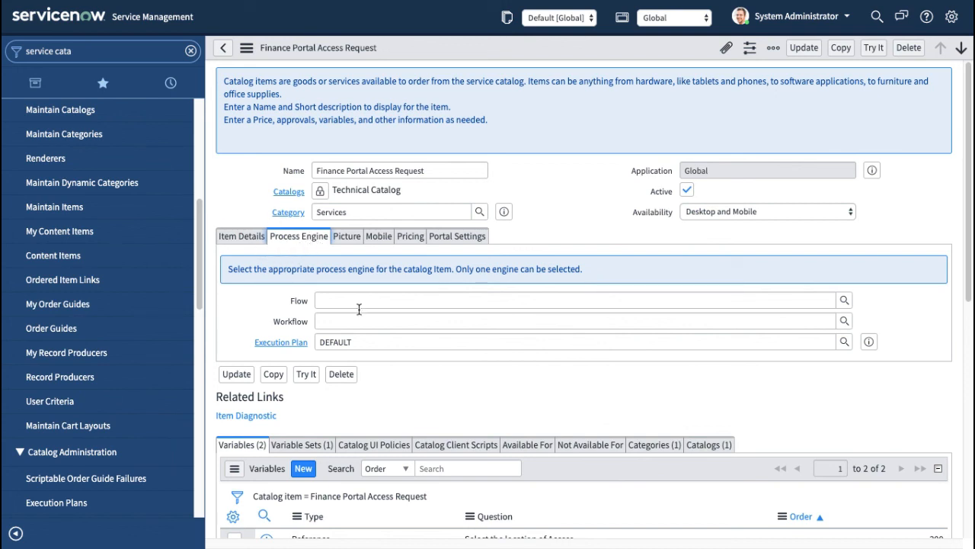
{"action": "left_click", "coordinate": [743, 326]}
{"action": "type", "text": "fina"}
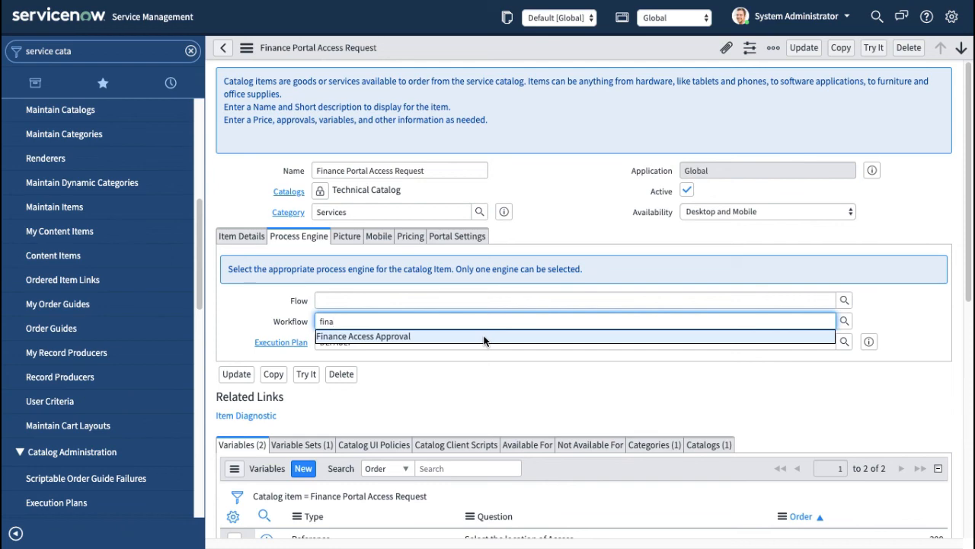
{"action": "left_click", "coordinate": [486, 336]}
{"action": "right_click", "coordinate": [562, 50]}
{"action": "left_click", "coordinate": [582, 57]}
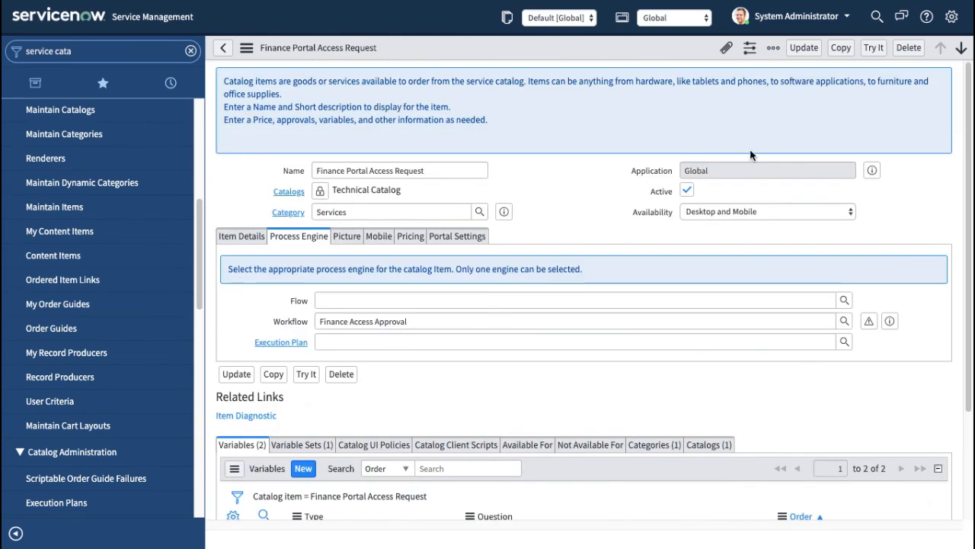
Try the item by ordering it with the first listed access location and the justification "I want access as i am new joinee.".
{"action": "left_click", "coordinate": [871, 47]}
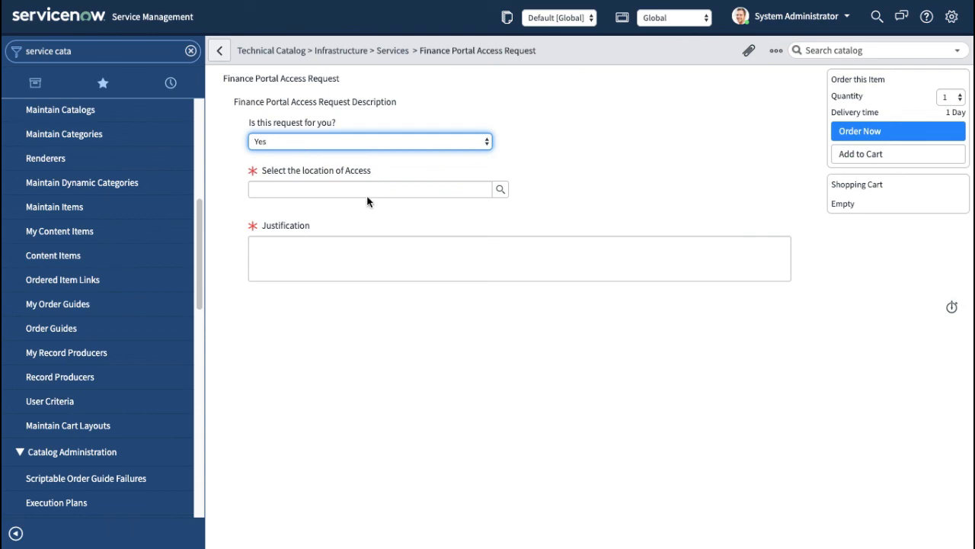
{"action": "left_click", "coordinate": [500, 189]}
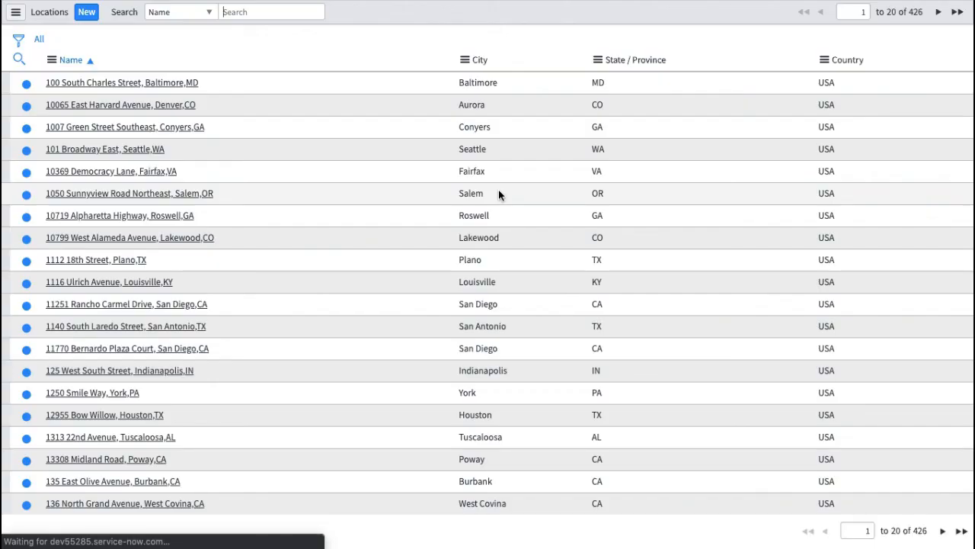
{"action": "left_click", "coordinate": [149, 81]}
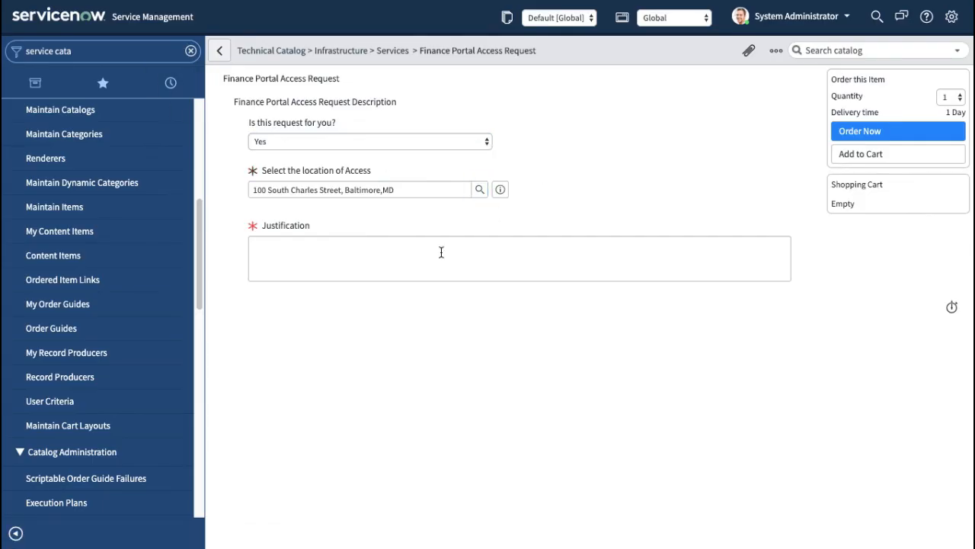
{"action": "left_click", "coordinate": [336, 273]}
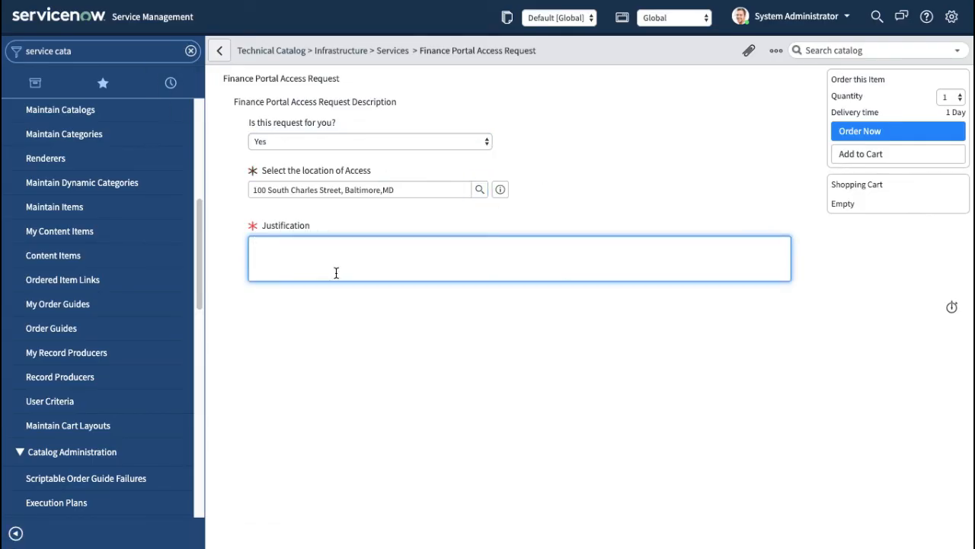
{"action": "type", "text": "I want access as i am new joinee."}
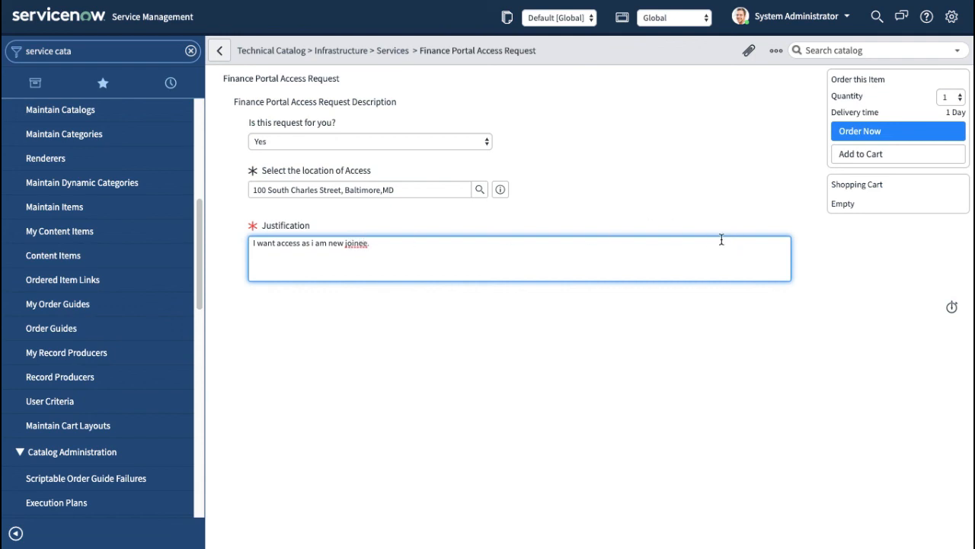
{"action": "left_click", "coordinate": [891, 134]}
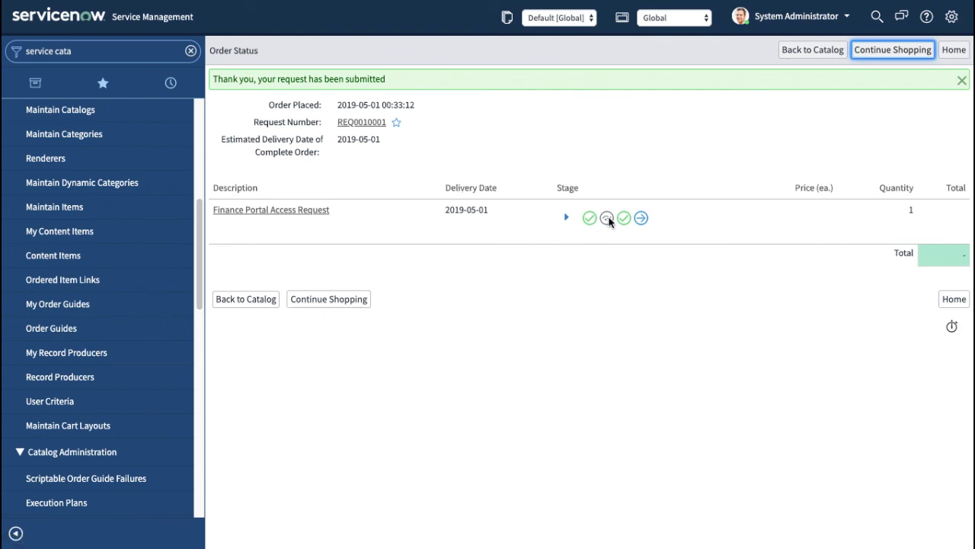
Check the order's stage indicators, then open the requested item and review its variables, stage and catalog tasks.
{"action": "mouse_move", "coordinate": [609, 221]}
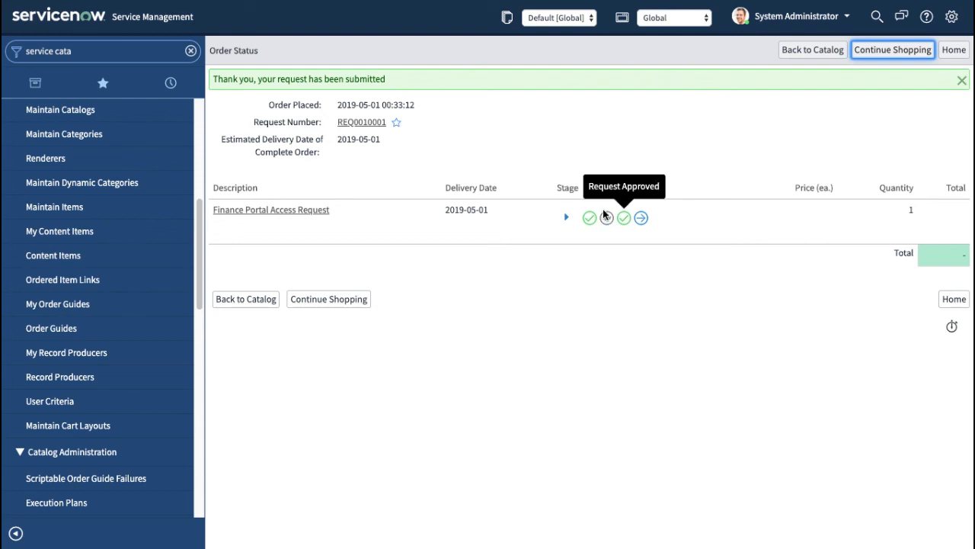
{"action": "left_click", "coordinate": [255, 214]}
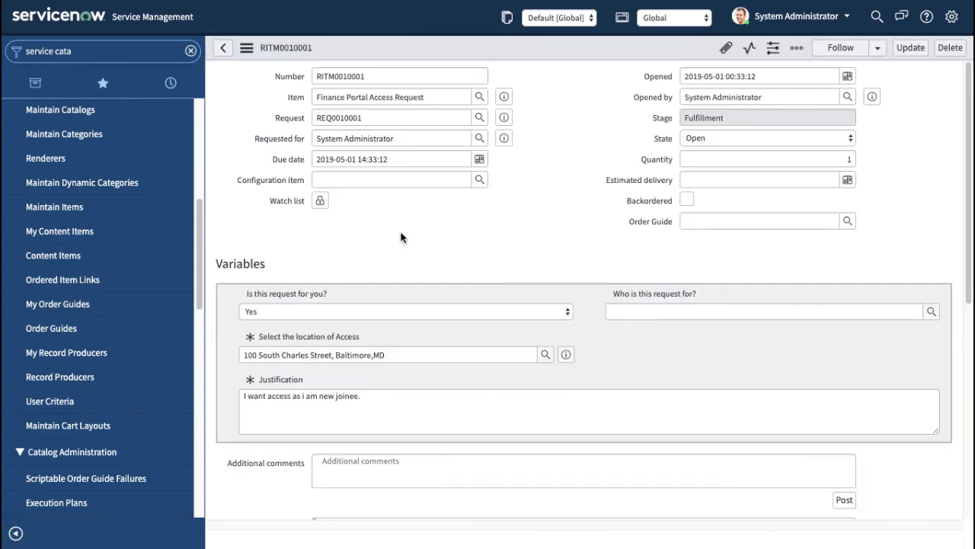
{"action": "scroll", "coordinate": [401, 237], "scroll_direction": "down", "scroll_amount": 5}
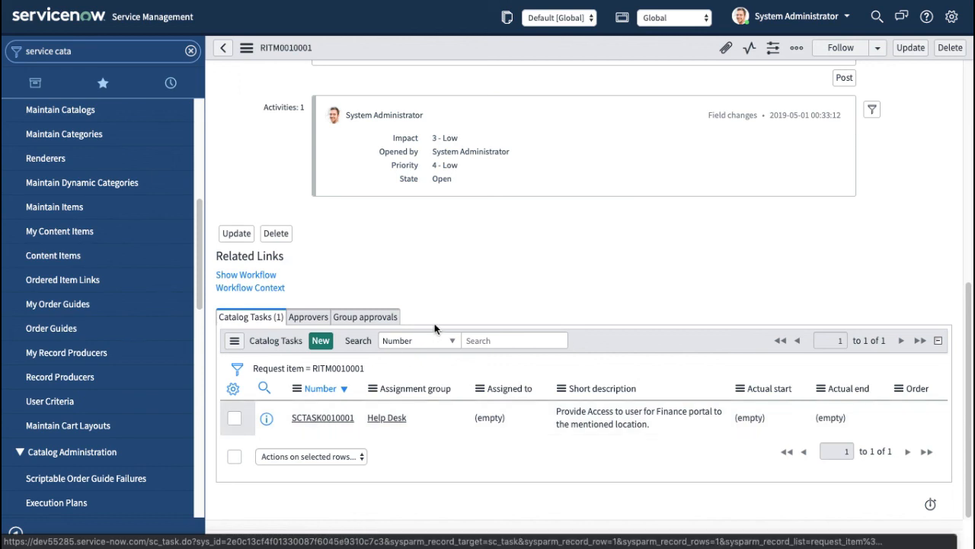
{"action": "scroll", "coordinate": [434, 328], "scroll_direction": "up", "scroll_amount": 5}
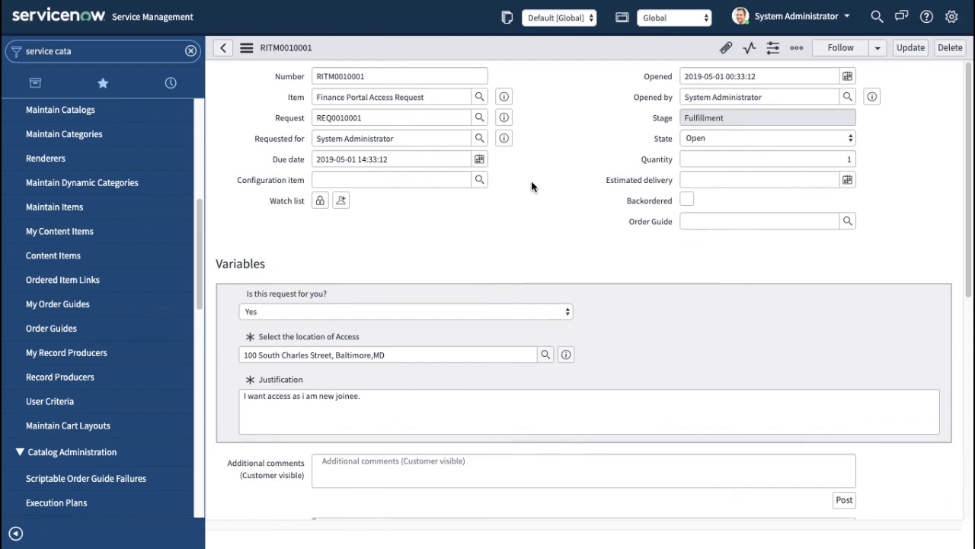
Open the requested item's running workflow diagram and inspect the details of the Approval - User activity.
{"action": "scroll", "coordinate": [531, 180], "scroll_direction": "down", "scroll_amount": 10}
{"action": "left_click", "coordinate": [256, 276]}
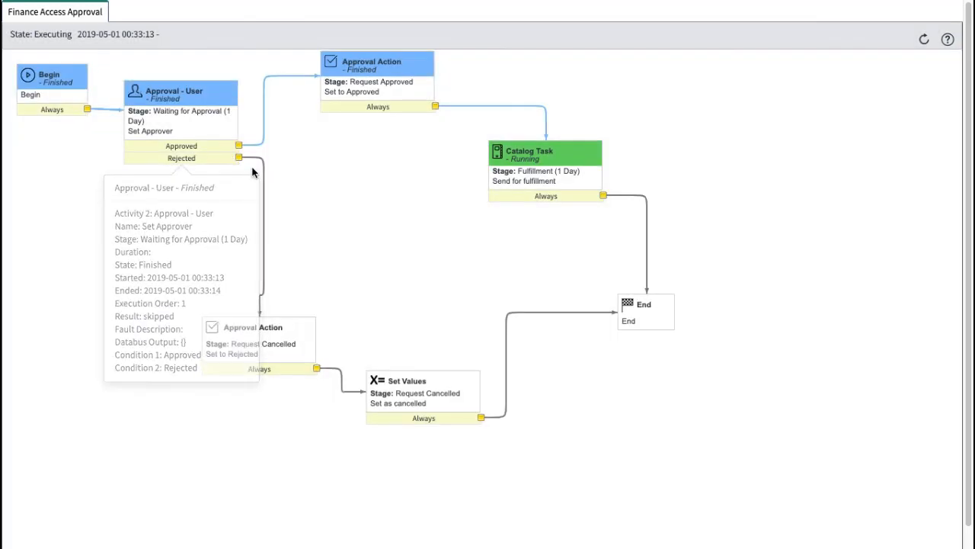
{"action": "mouse_move", "coordinate": [181, 134]}
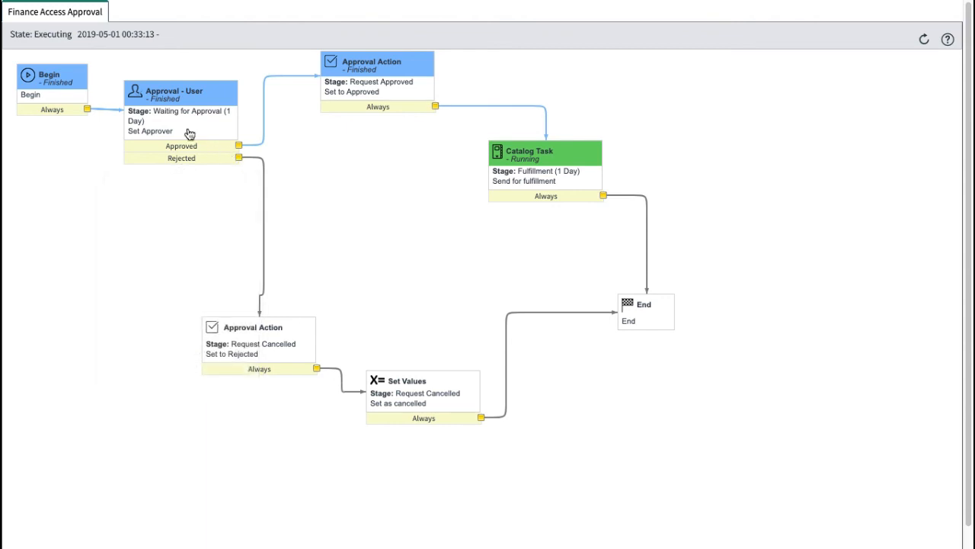
Switch to the workflow editor and check out the published Finance Access Approval workflow for editing.
{"action": "mouse_move", "coordinate": [180, 99]}
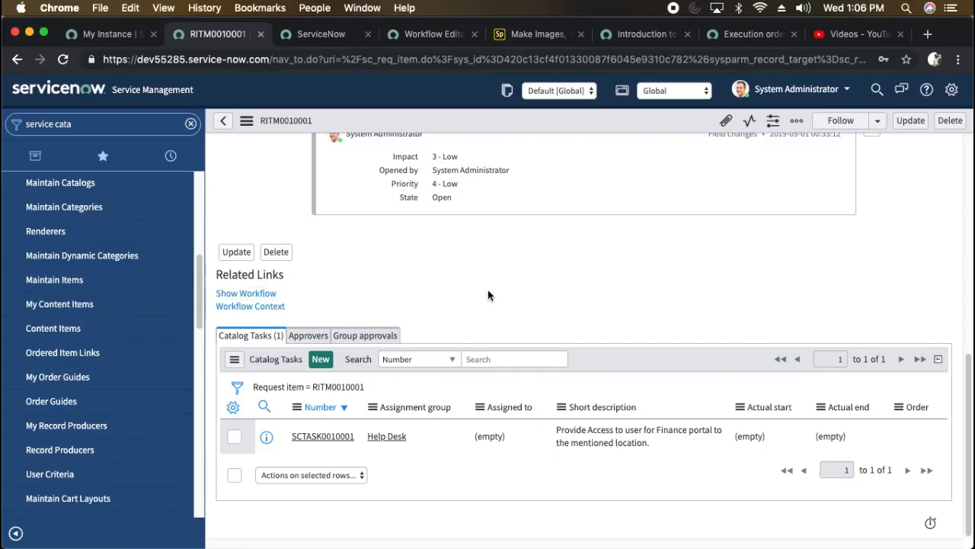
{"action": "scroll", "coordinate": [488, 294], "scroll_direction": "up", "scroll_amount": 5}
{"action": "left_click", "coordinate": [145, 123]}
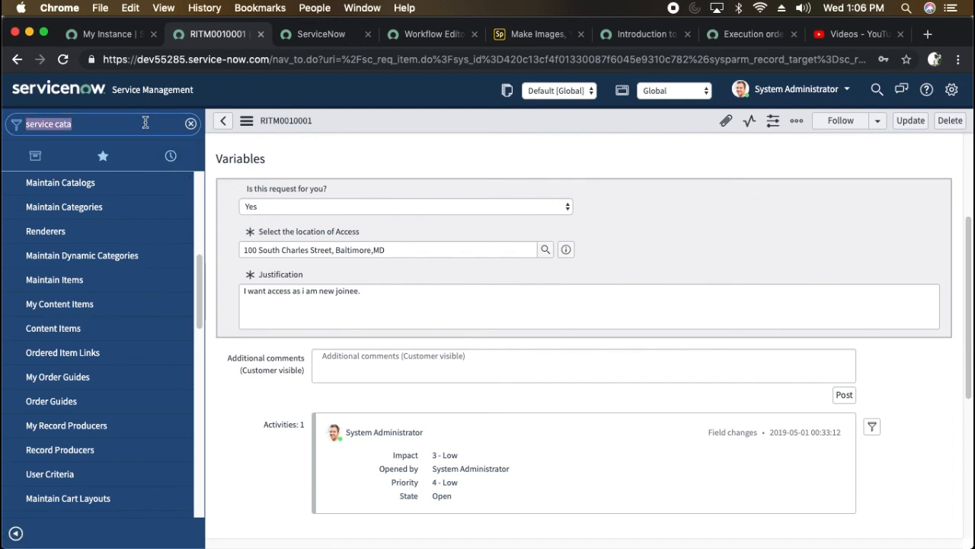
{"action": "type", "text": "work"}
{"action": "left_click", "coordinate": [427, 35]}
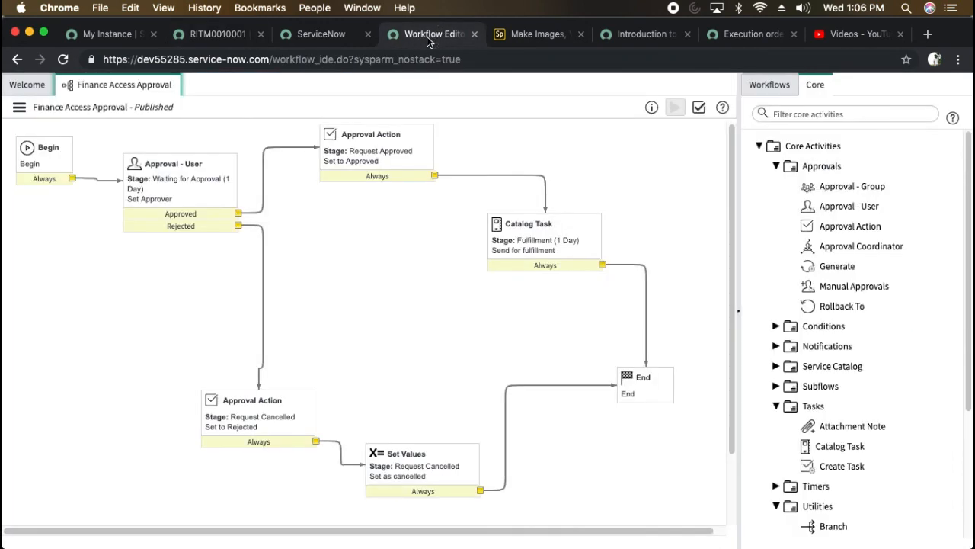
{"action": "left_click", "coordinate": [19, 108]}
{"action": "left_click", "coordinate": [61, 178]}
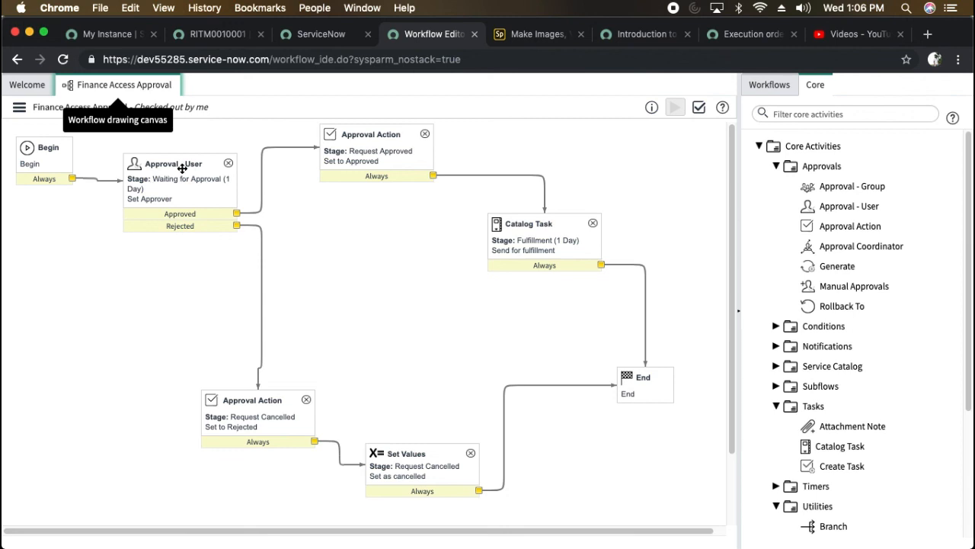
Replace current.item with current.variables in the Set Approver activity's location query, update the activity and publish the workflow.
{"action": "double_click", "coordinate": [181, 172]}
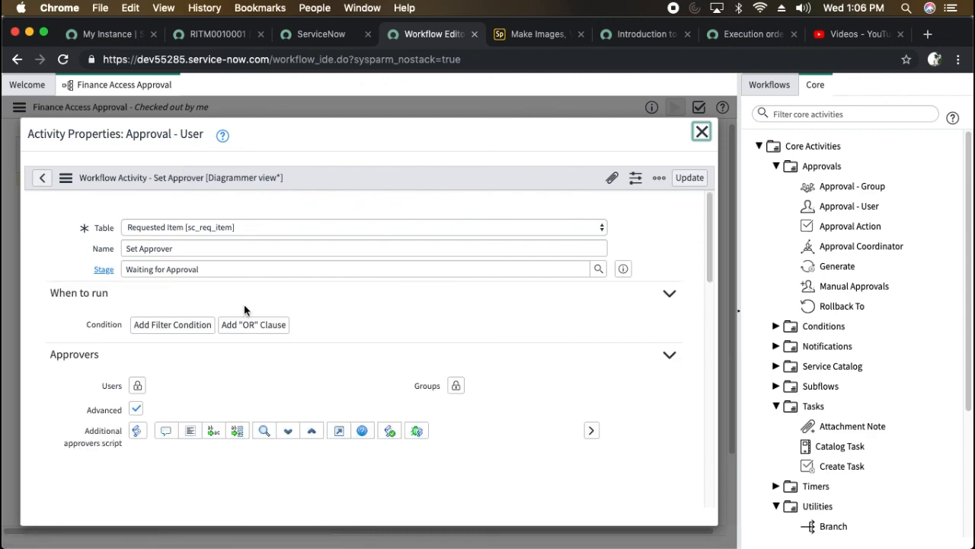
{"action": "scroll", "coordinate": [279, 303], "scroll_direction": "down", "scroll_amount": 3}
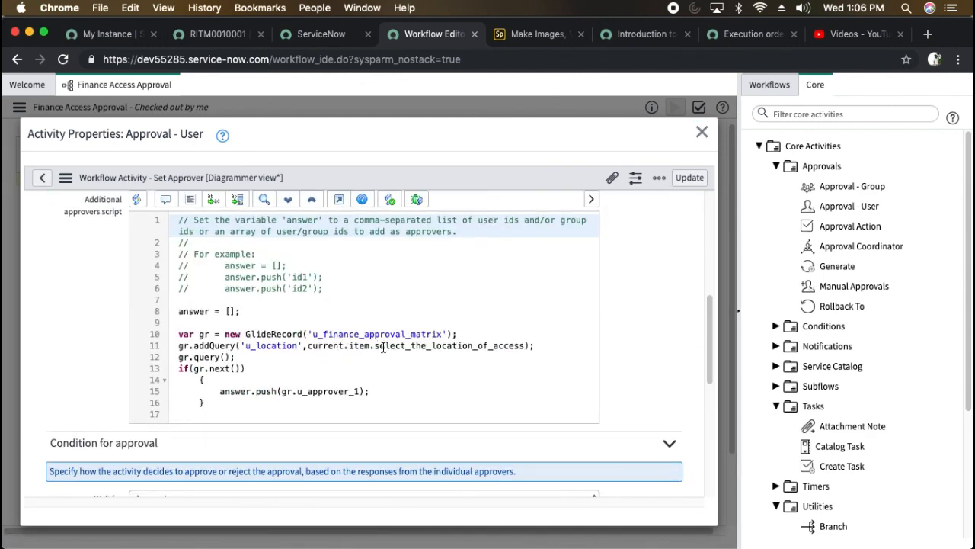
{"action": "double_click", "coordinate": [358, 345]}
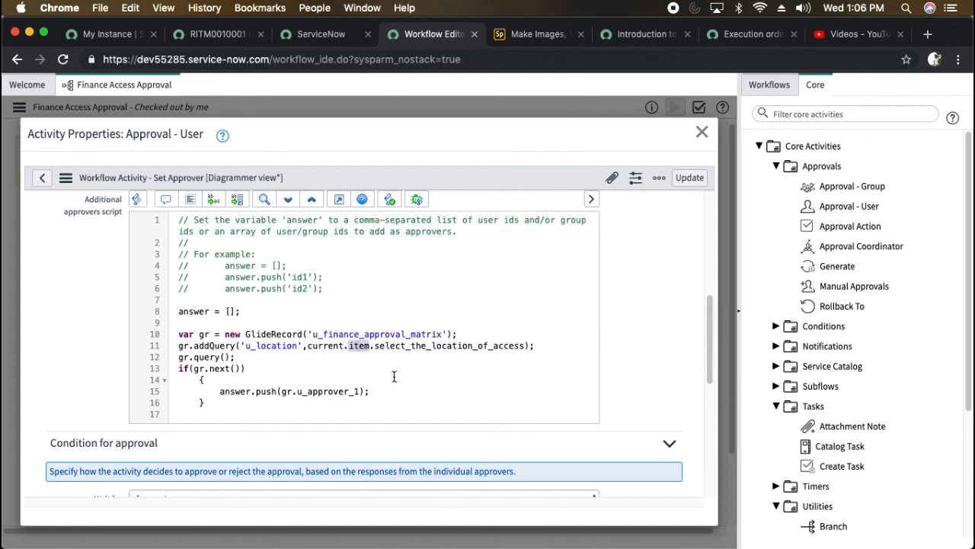
{"action": "type", "text": "variables"}
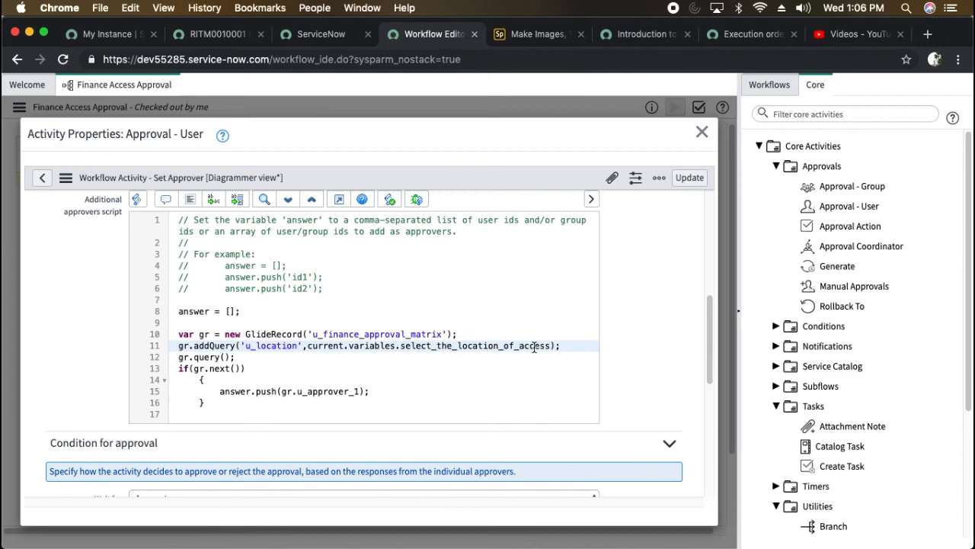
{"action": "left_click", "coordinate": [689, 178]}
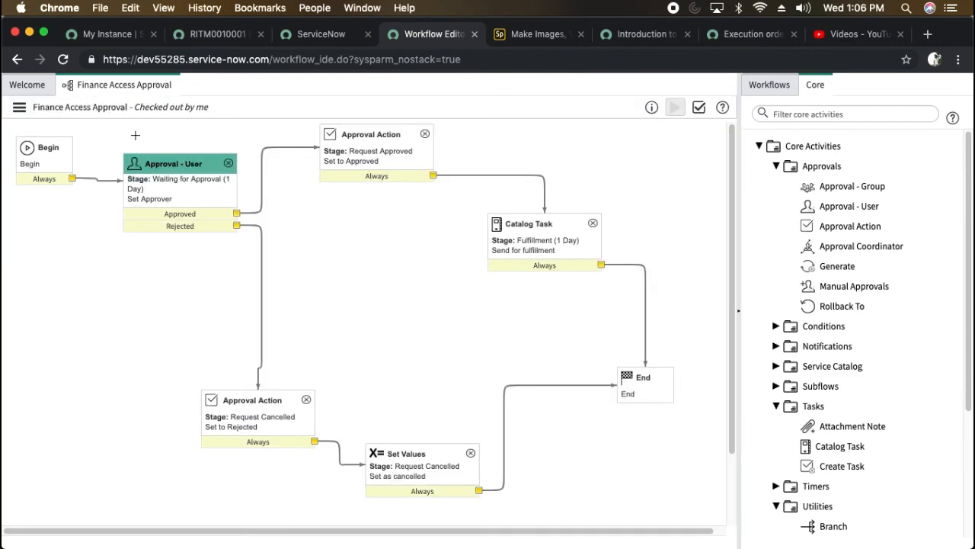
{"action": "left_click", "coordinate": [19, 107]}
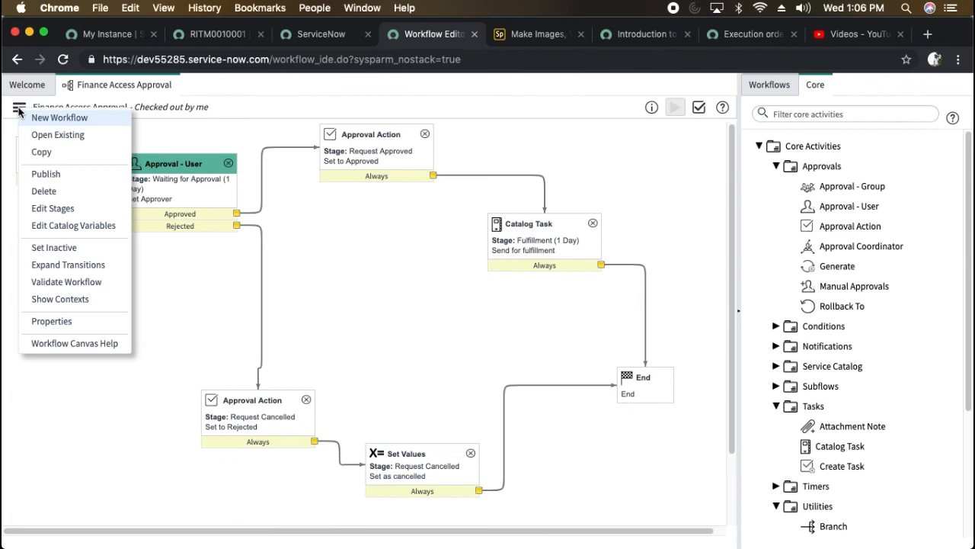
{"action": "left_click", "coordinate": [71, 178]}
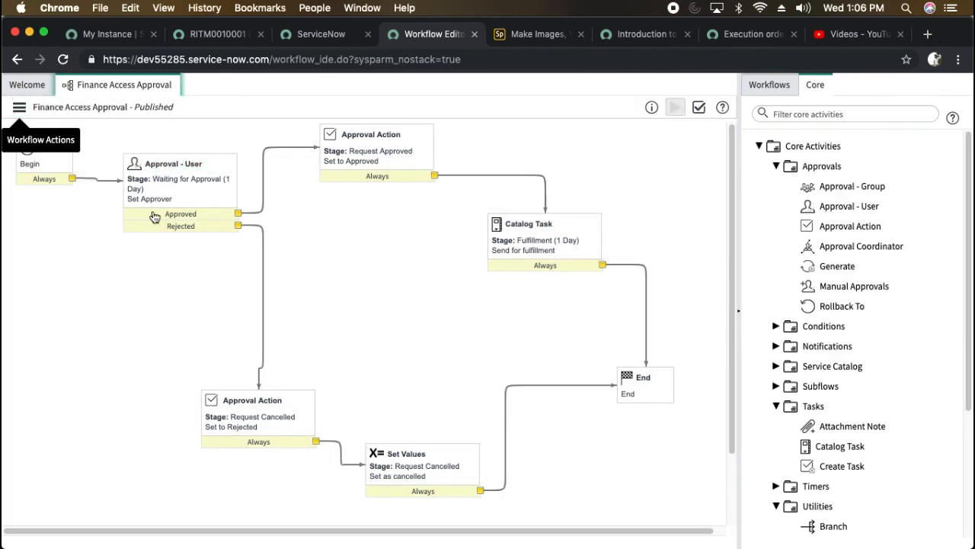
Return to the ServiceNow instance, find Maintain Items with "maintain it" and open the Finance Portal Access Request catalog item.
{"action": "left_click", "coordinate": [314, 34]}
{"action": "left_click", "coordinate": [229, 33]}
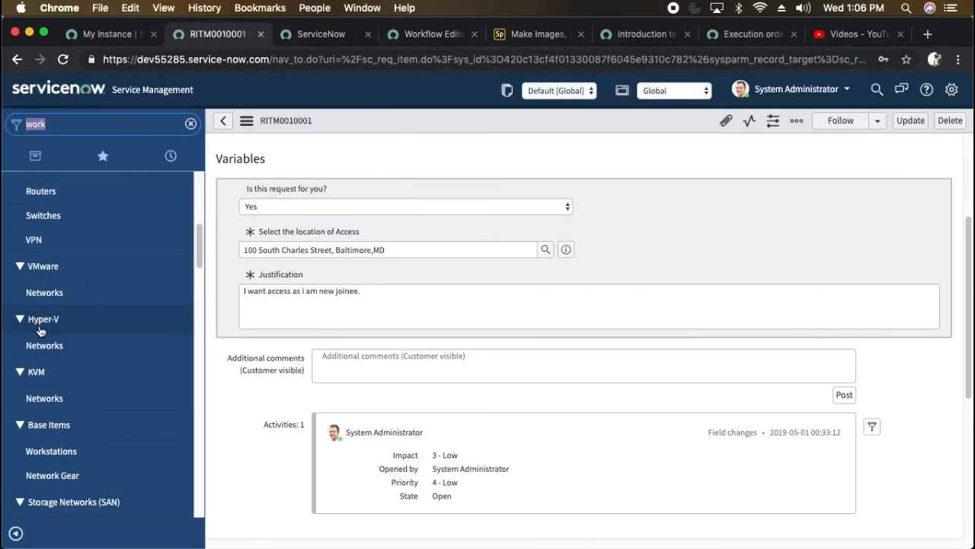
{"action": "left_click", "coordinate": [224, 123]}
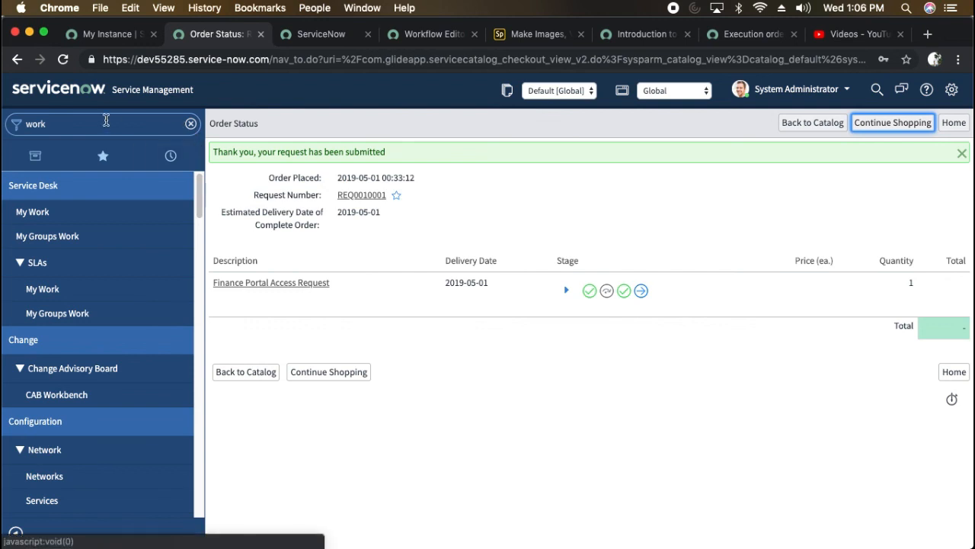
{"action": "left_click", "coordinate": [17, 60]}
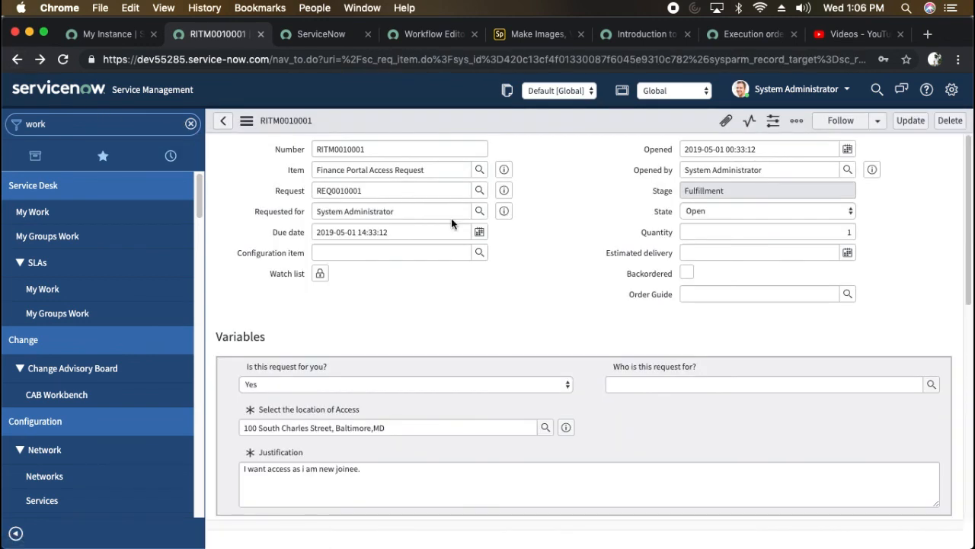
{"action": "double_click", "coordinate": [97, 128]}
{"action": "type", "text": "s"}
{"action": "key", "text": "BackSpace"}
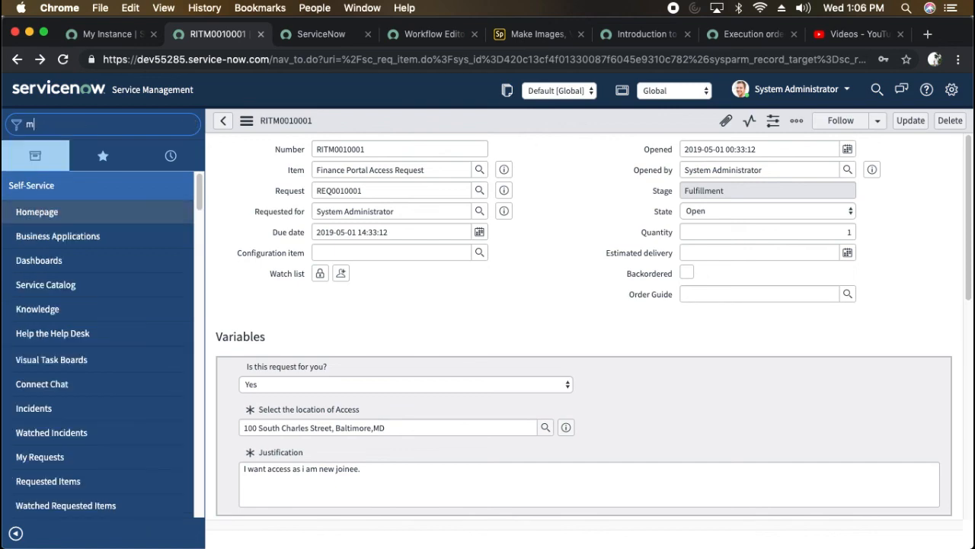
{"action": "type", "text": "maintain it"}
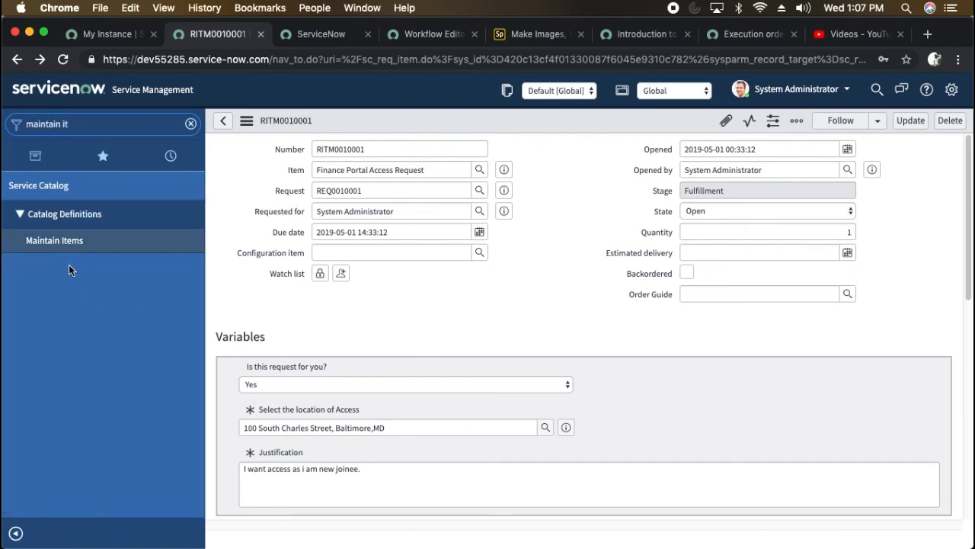
{"action": "left_click", "coordinate": [67, 244]}
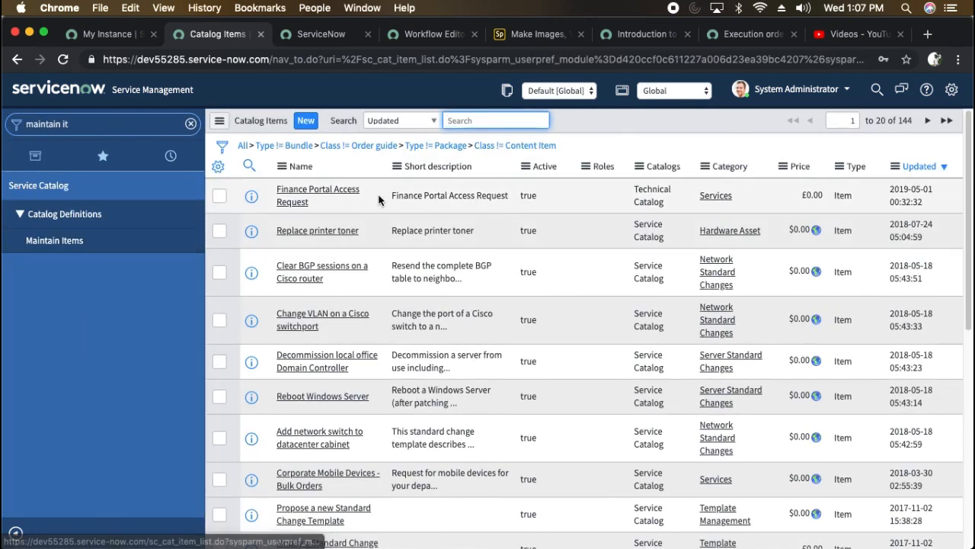
{"action": "left_click", "coordinate": [297, 197]}
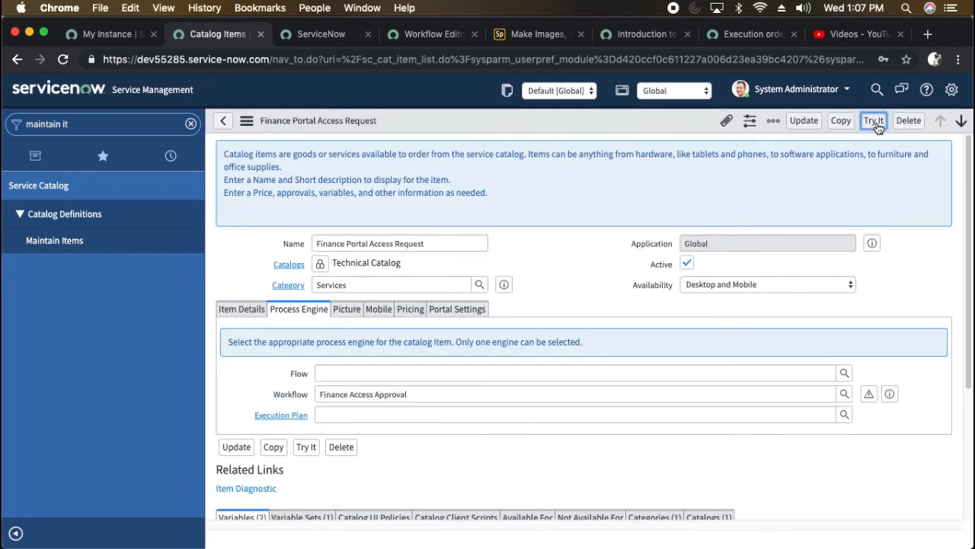
Try the item by ordering it with the first listed access location and the justification "sdsdsdd".
{"action": "left_click", "coordinate": [875, 122]}
{"action": "left_click", "coordinate": [500, 262]}
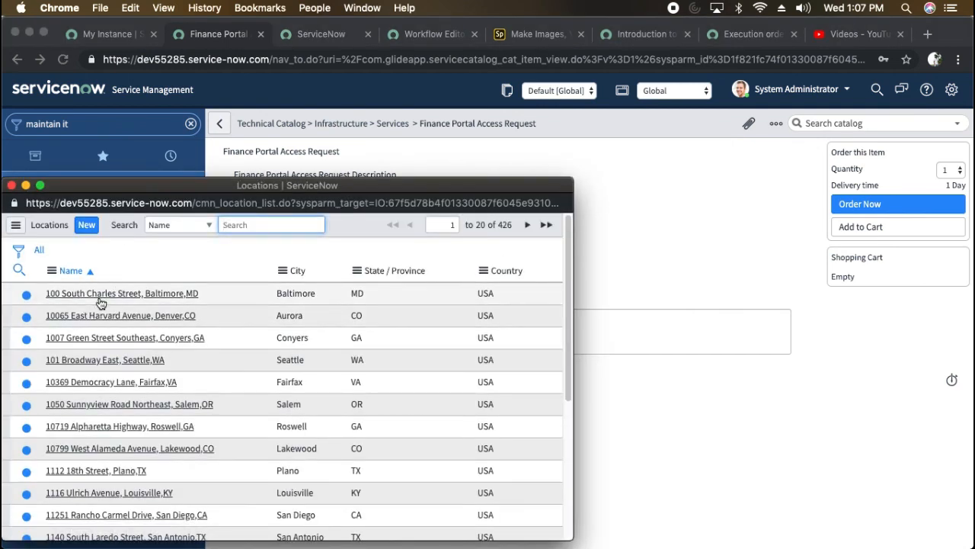
{"action": "left_click", "coordinate": [84, 296]}
{"action": "left_click", "coordinate": [480, 323]}
{"action": "type", "text": "sdsdsdd"}
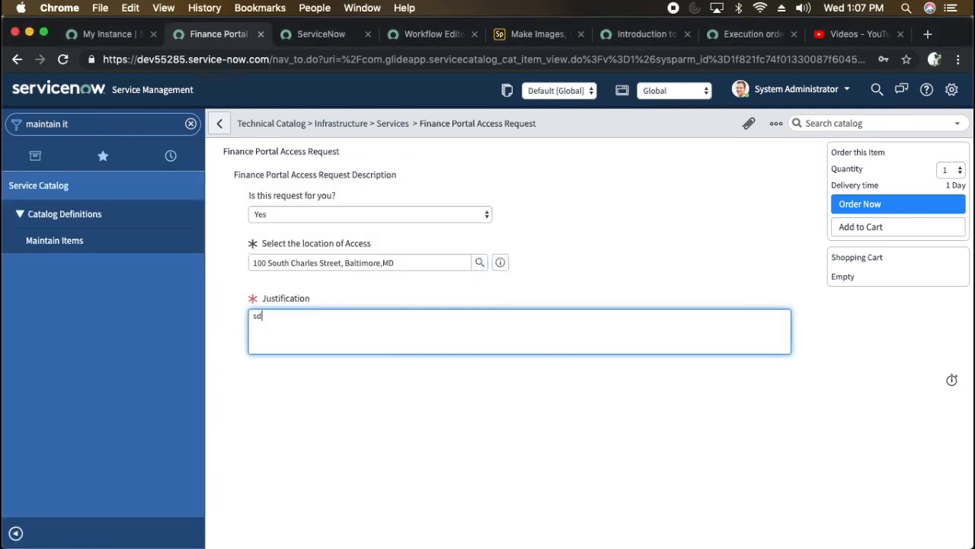
{"action": "left_click", "coordinate": [590, 276]}
{"action": "left_click", "coordinate": [896, 207]}
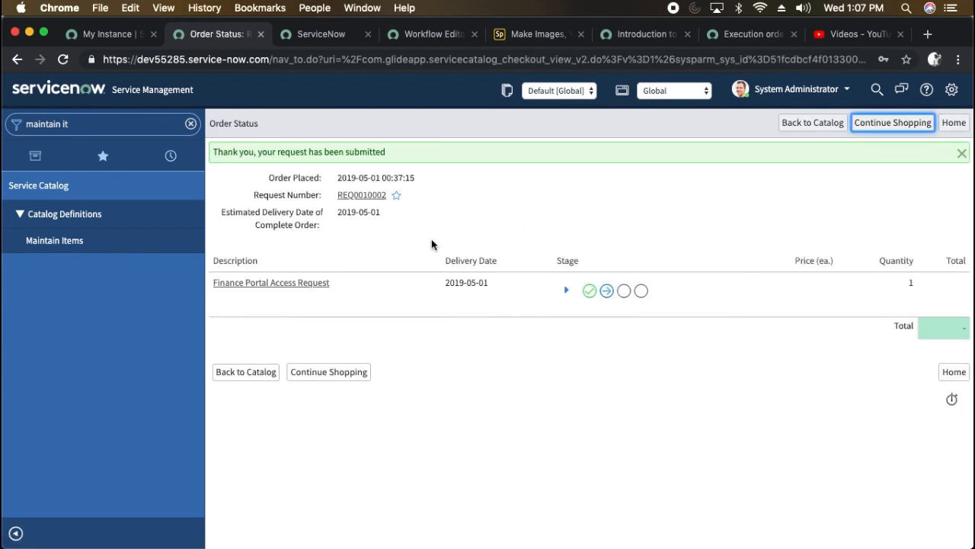
Check the new order's stage indicators, then open its requested item and view the approvers list.
{"action": "mouse_move", "coordinate": [607, 292]}
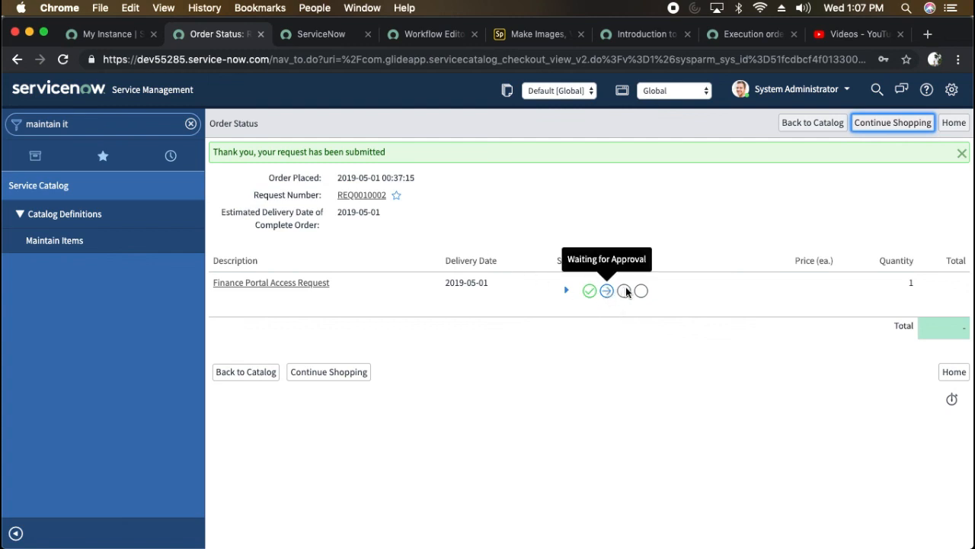
{"action": "left_click", "coordinate": [276, 284]}
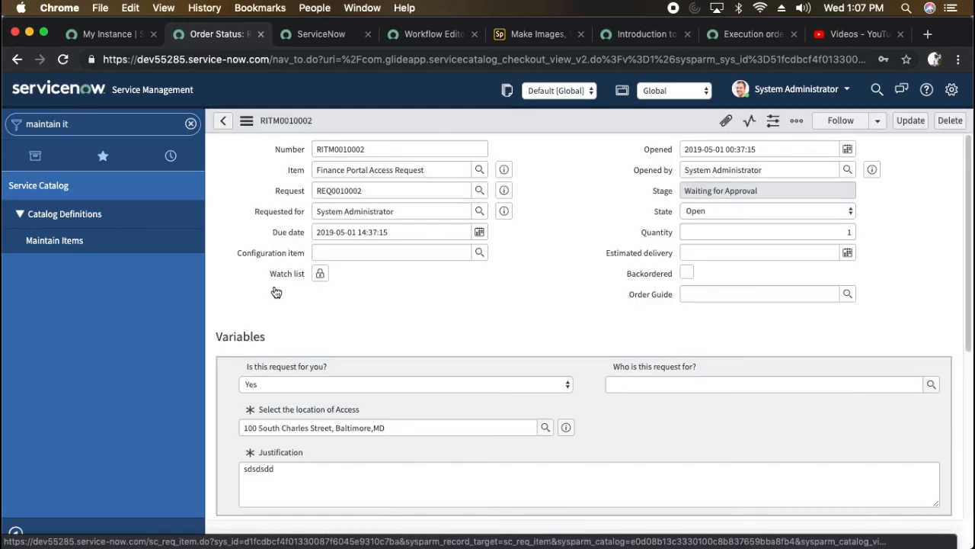
{"action": "scroll", "coordinate": [300, 313], "scroll_direction": "down", "scroll_amount": 5}
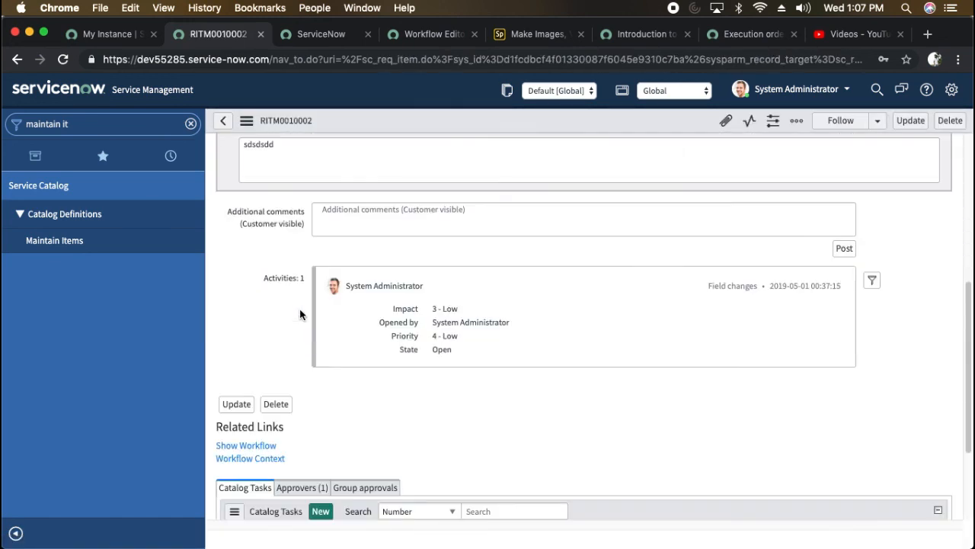
{"action": "scroll", "coordinate": [300, 309], "scroll_direction": "down", "scroll_amount": 3}
{"action": "left_click", "coordinate": [307, 377]}
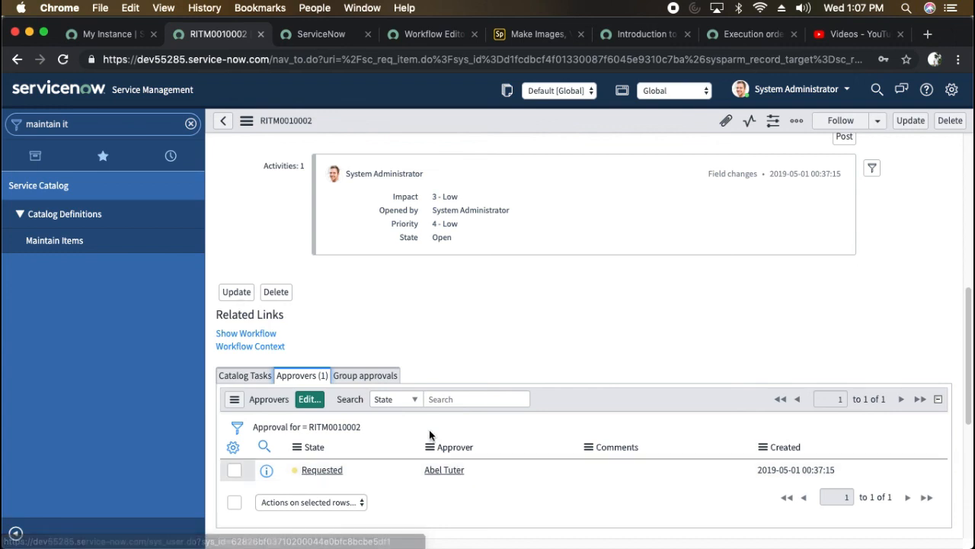
Approve the requested item's pending approval on the approver's behalf and view its catalog tasks.
{"action": "right_click", "coordinate": [477, 463]}
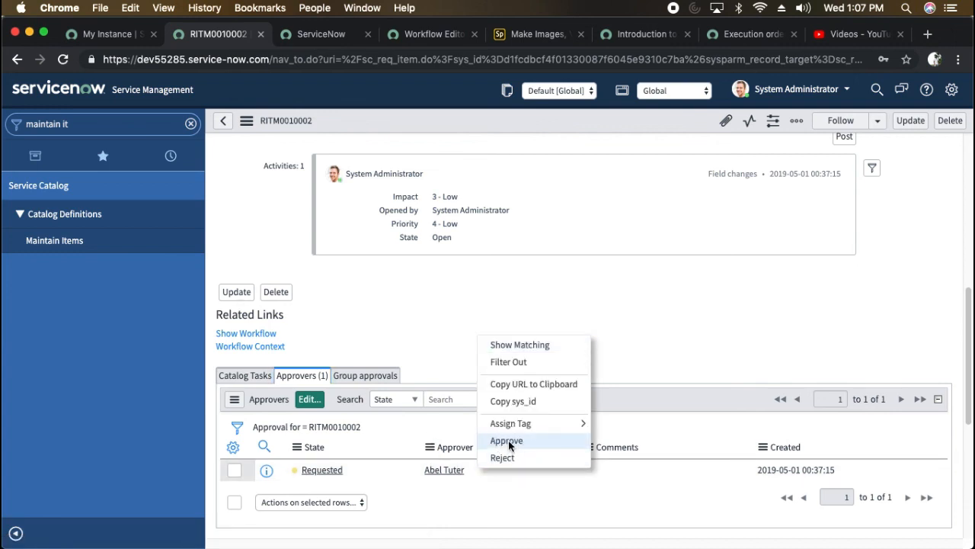
{"action": "left_click", "coordinate": [508, 440]}
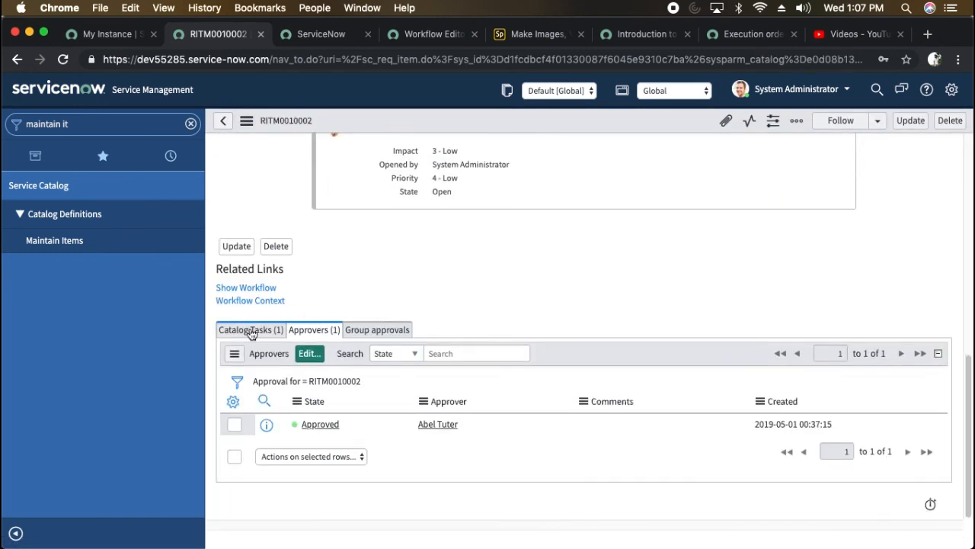
{"action": "left_click", "coordinate": [252, 331]}
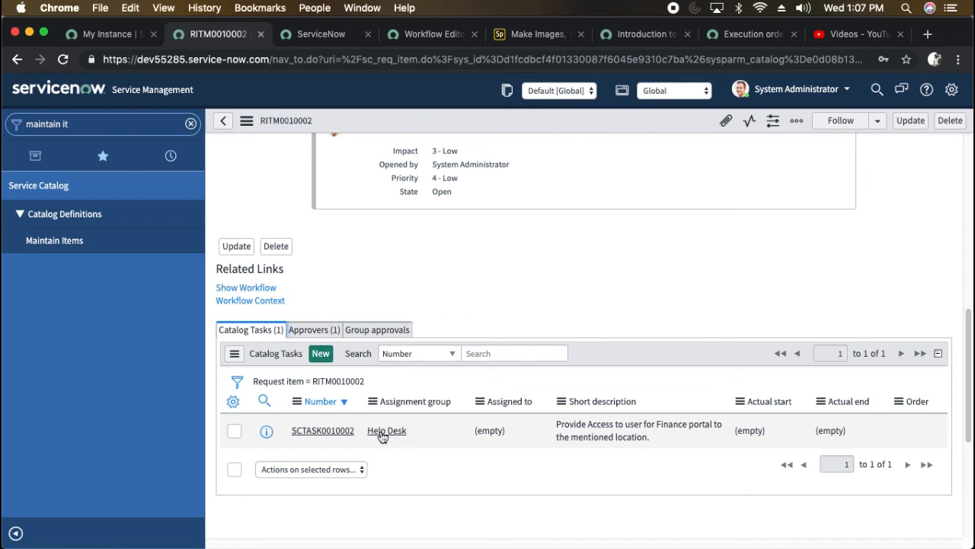